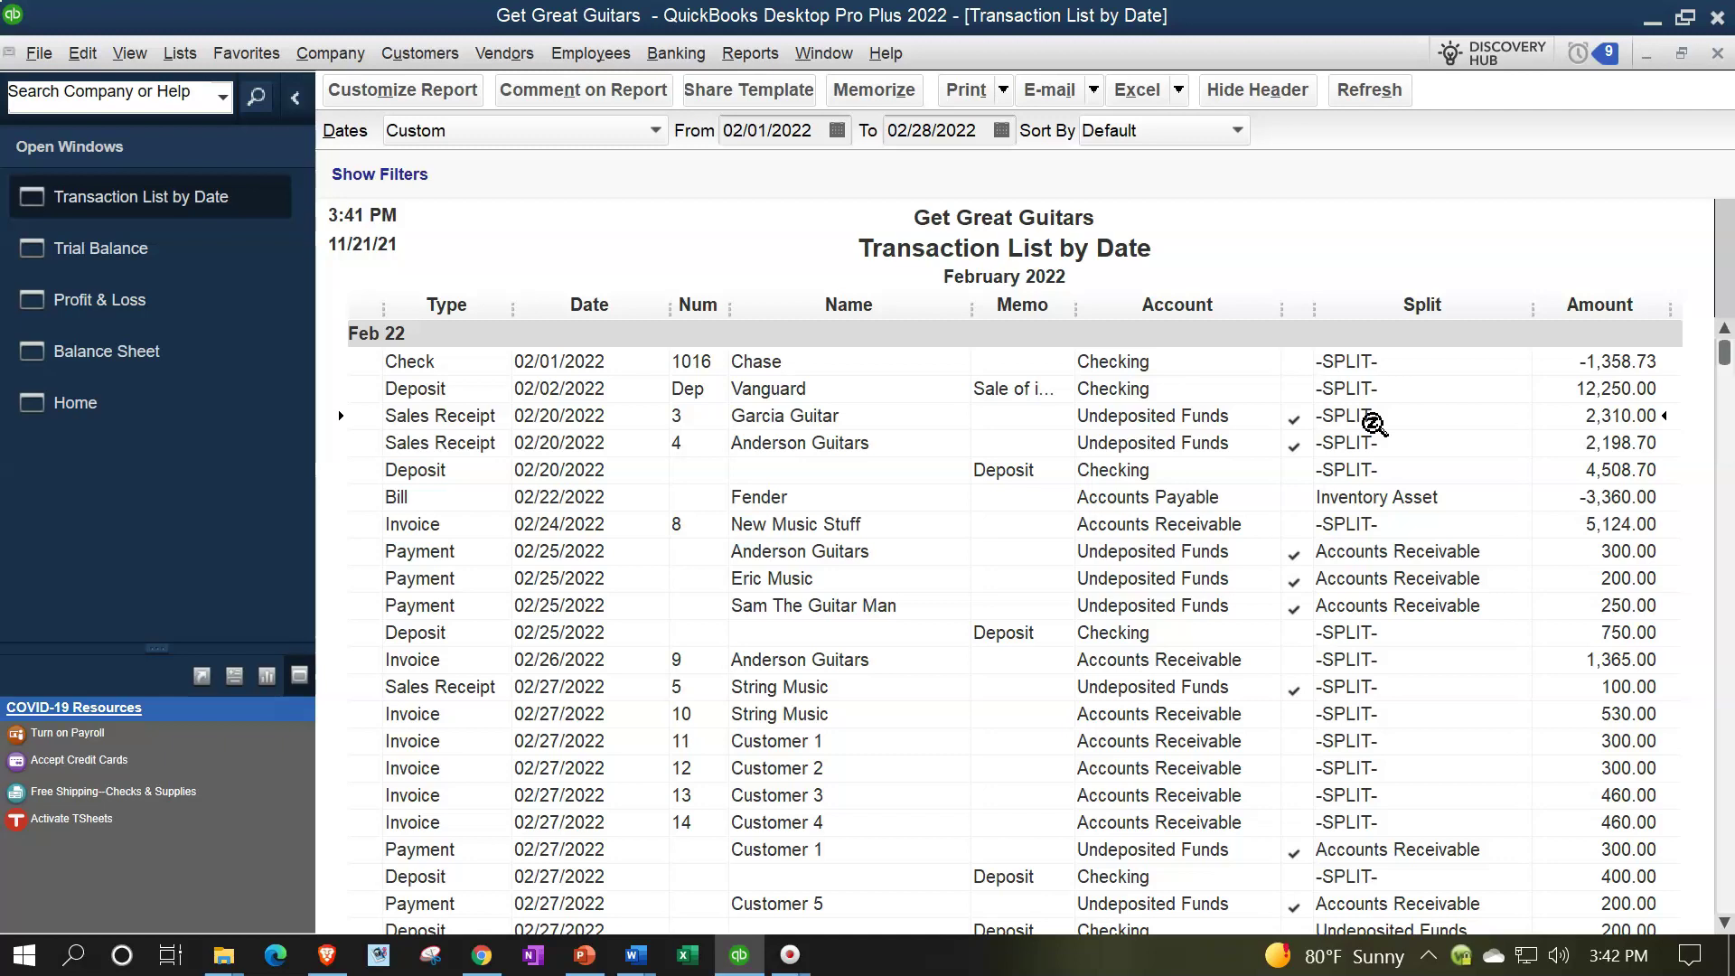
click(743, 55)
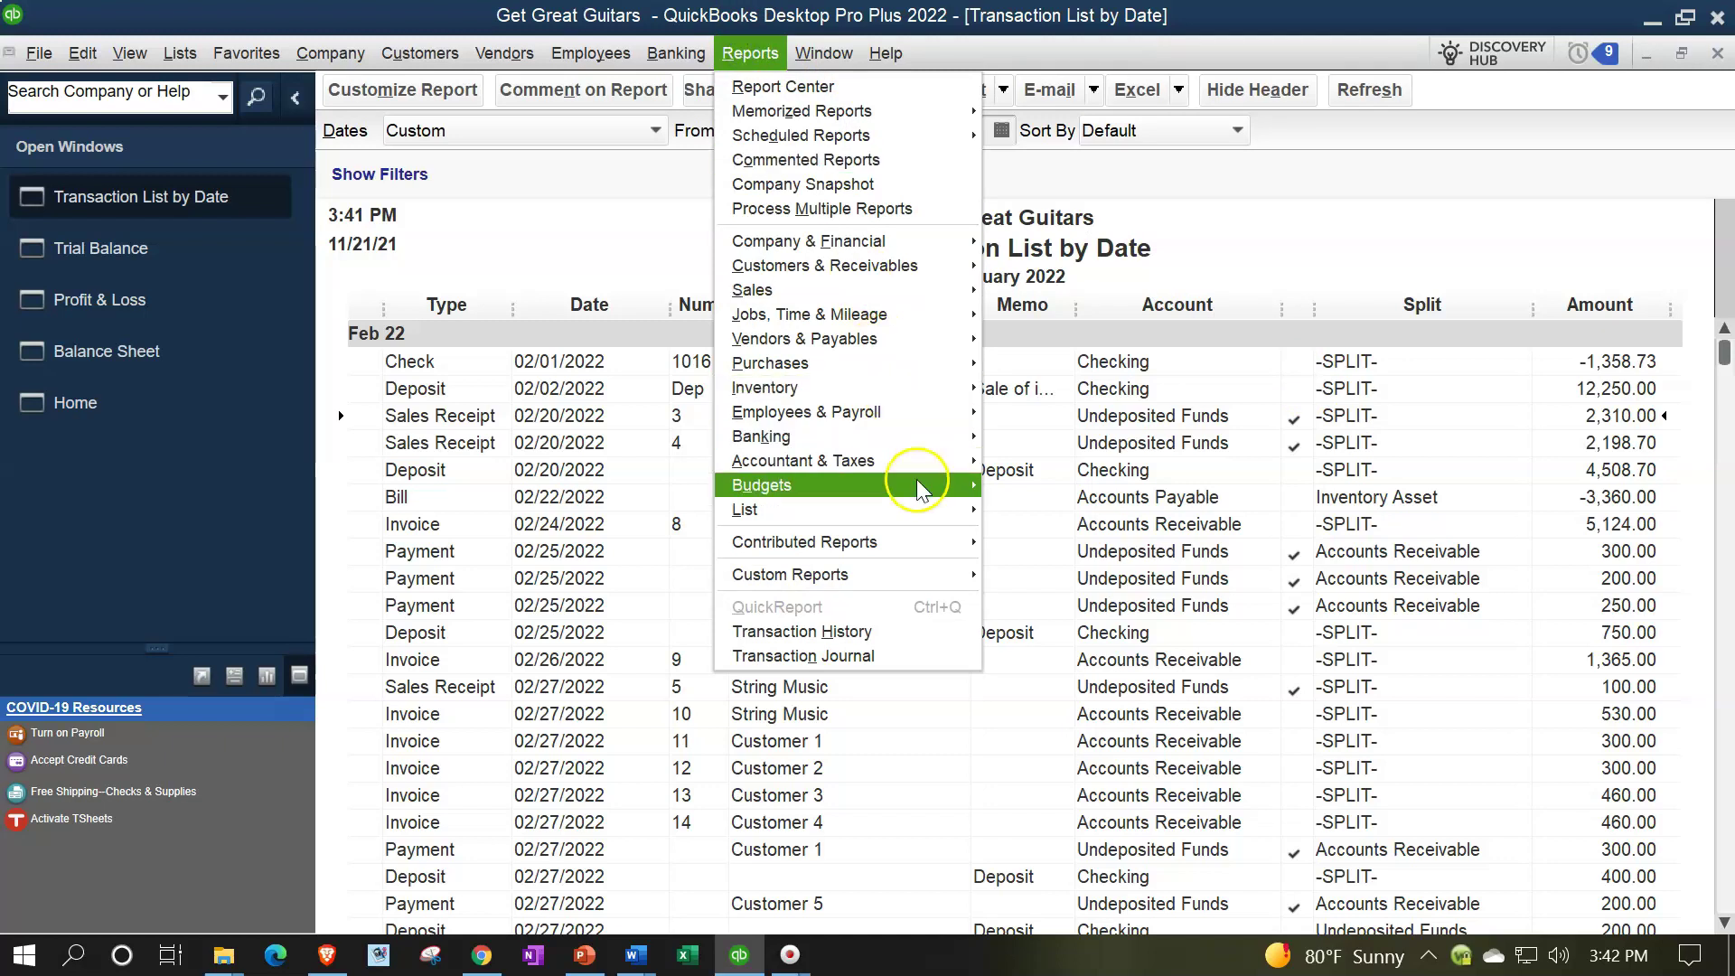
mouse_move(926, 465)
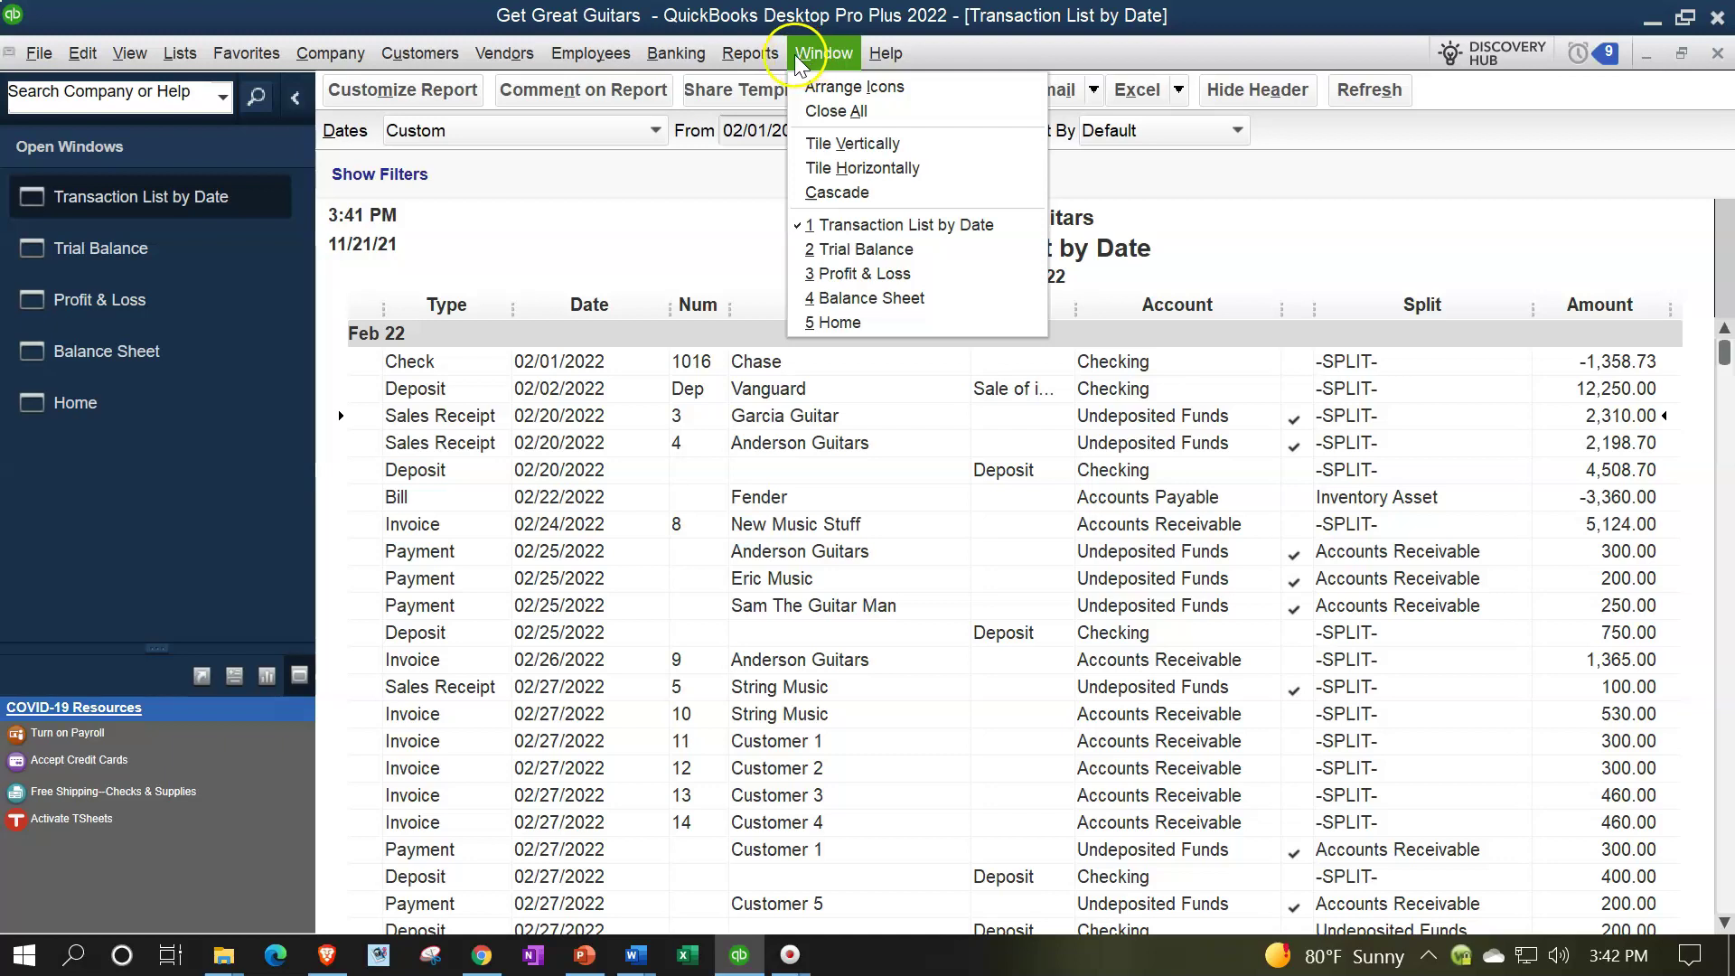
click(750, 55)
click(755, 167)
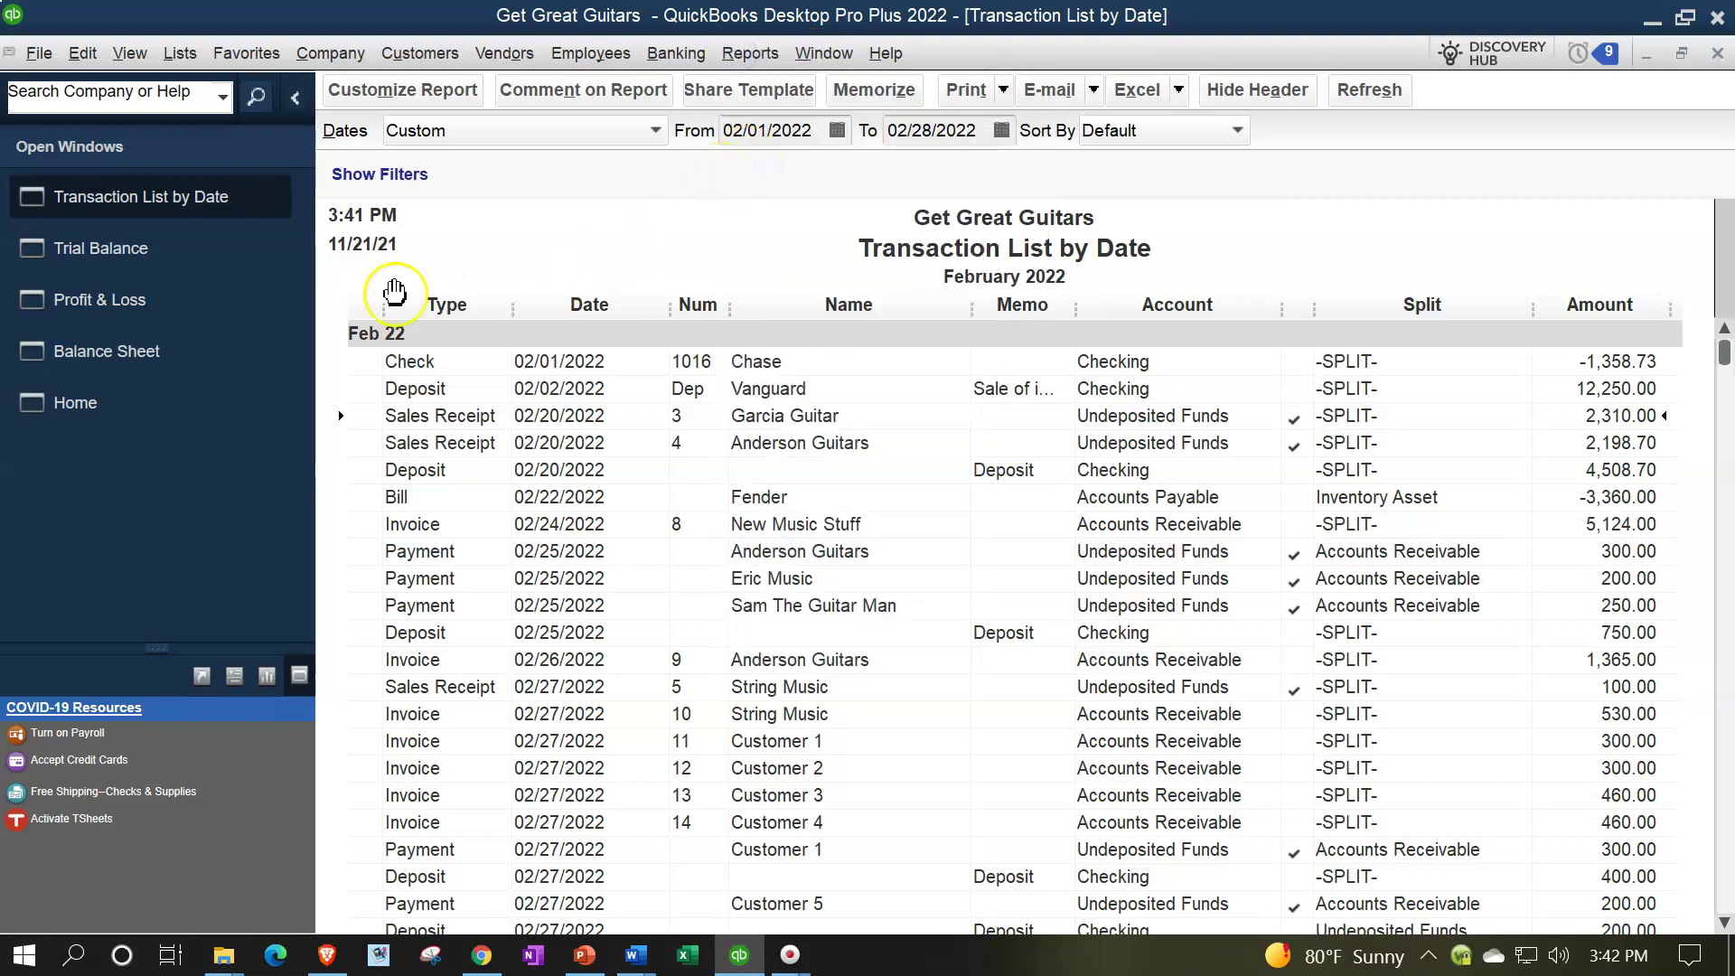
- Bring up the already open Balance Sheet report and show its columns by month
click(150, 365)
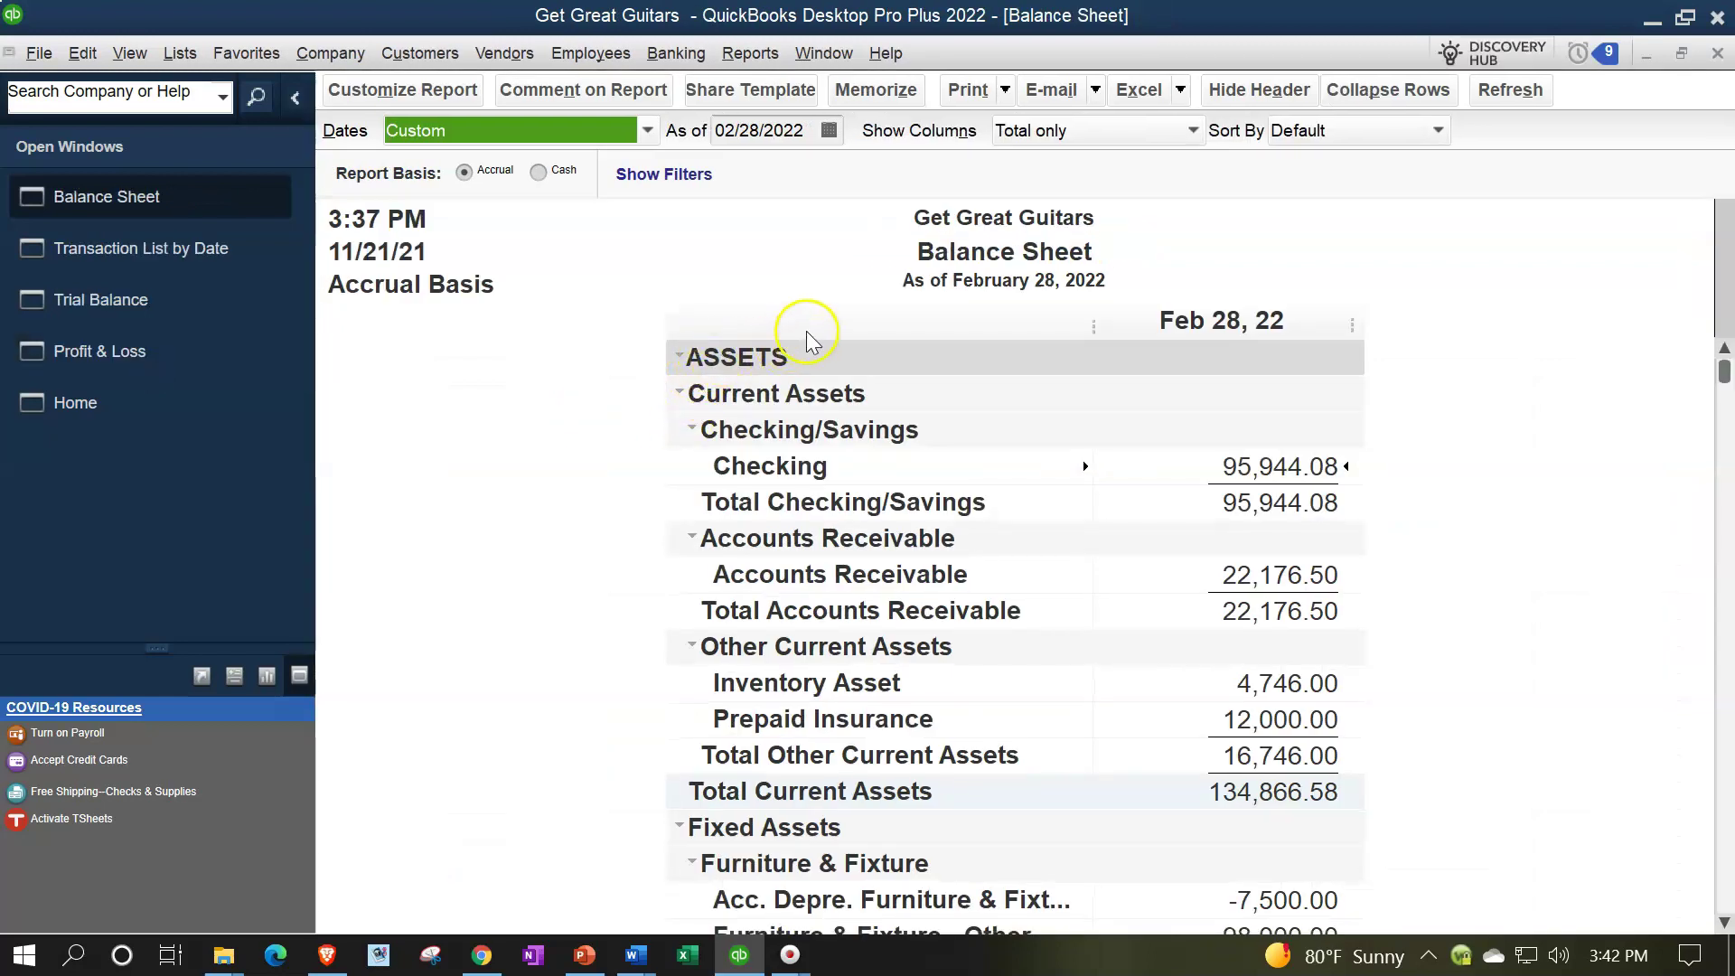
click(1198, 131)
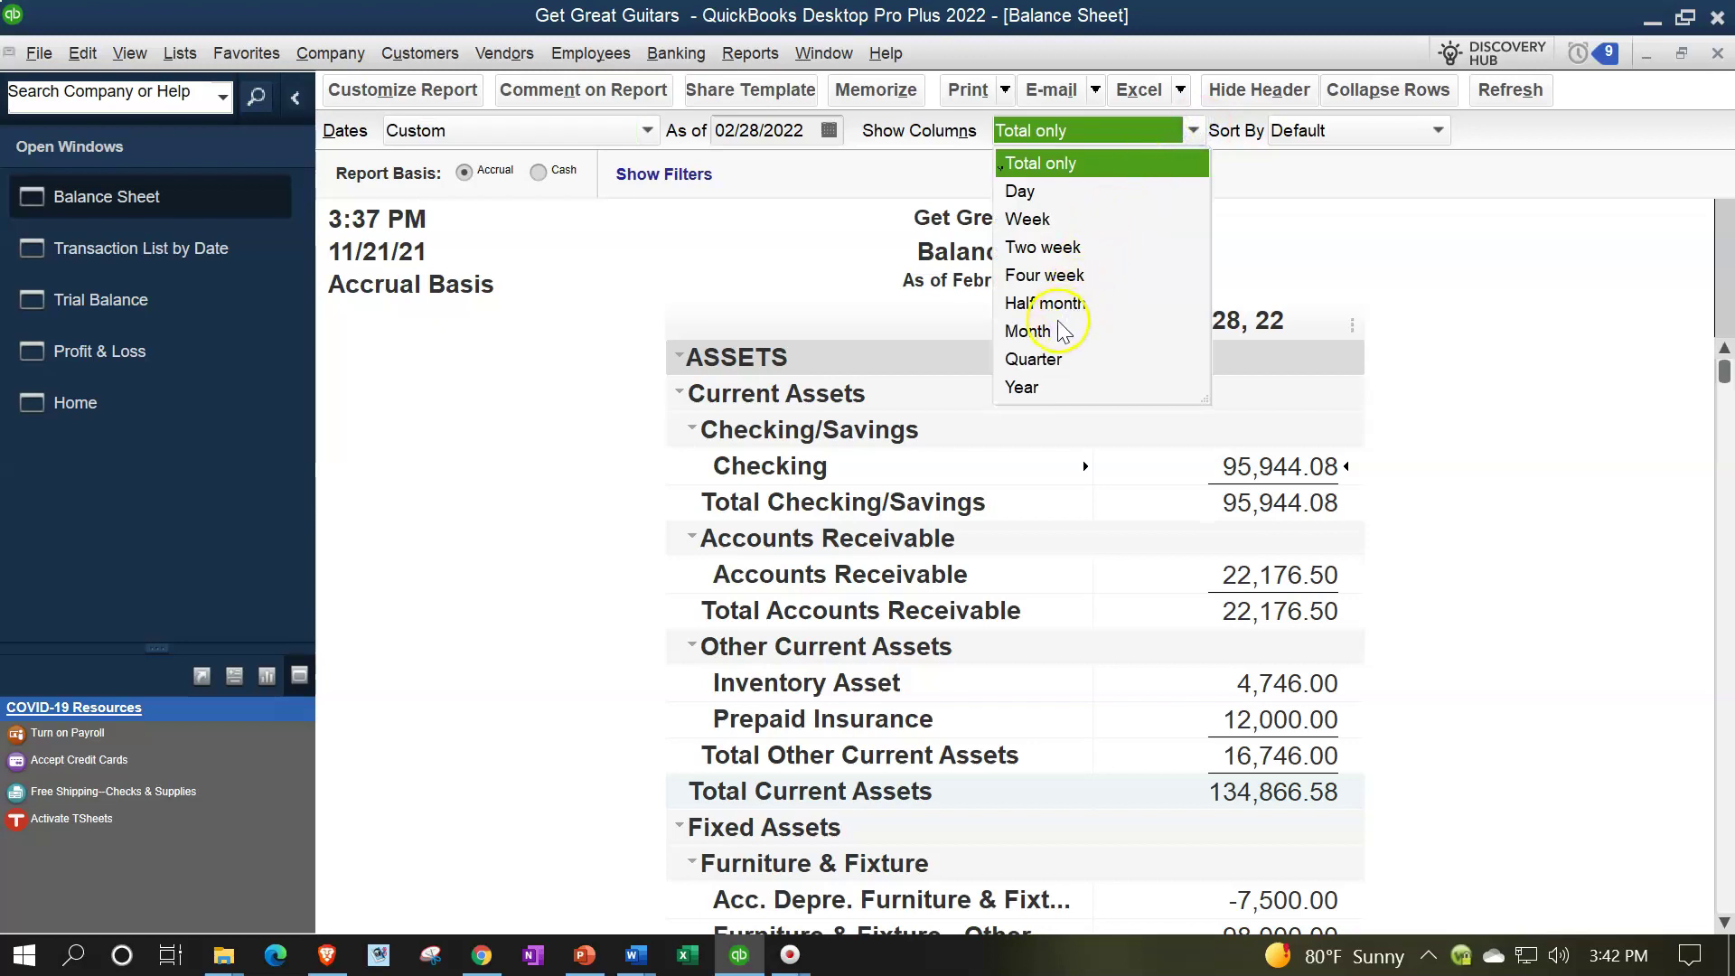
click(1031, 331)
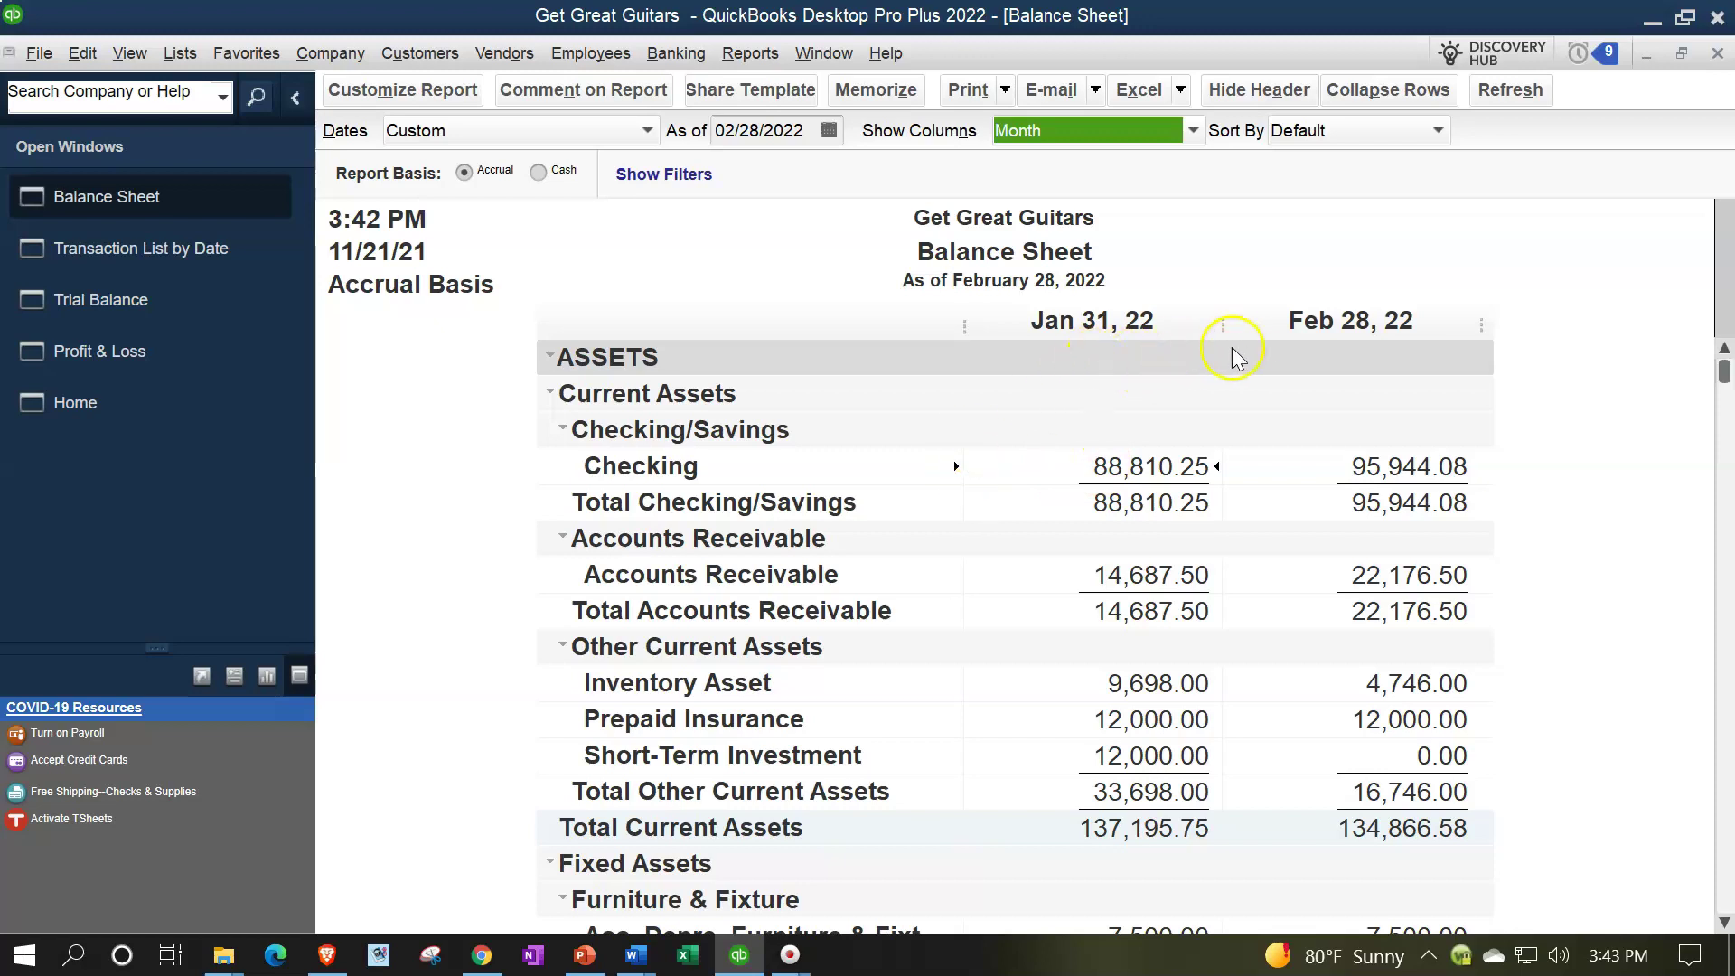
click(1194, 132)
click(1194, 132)
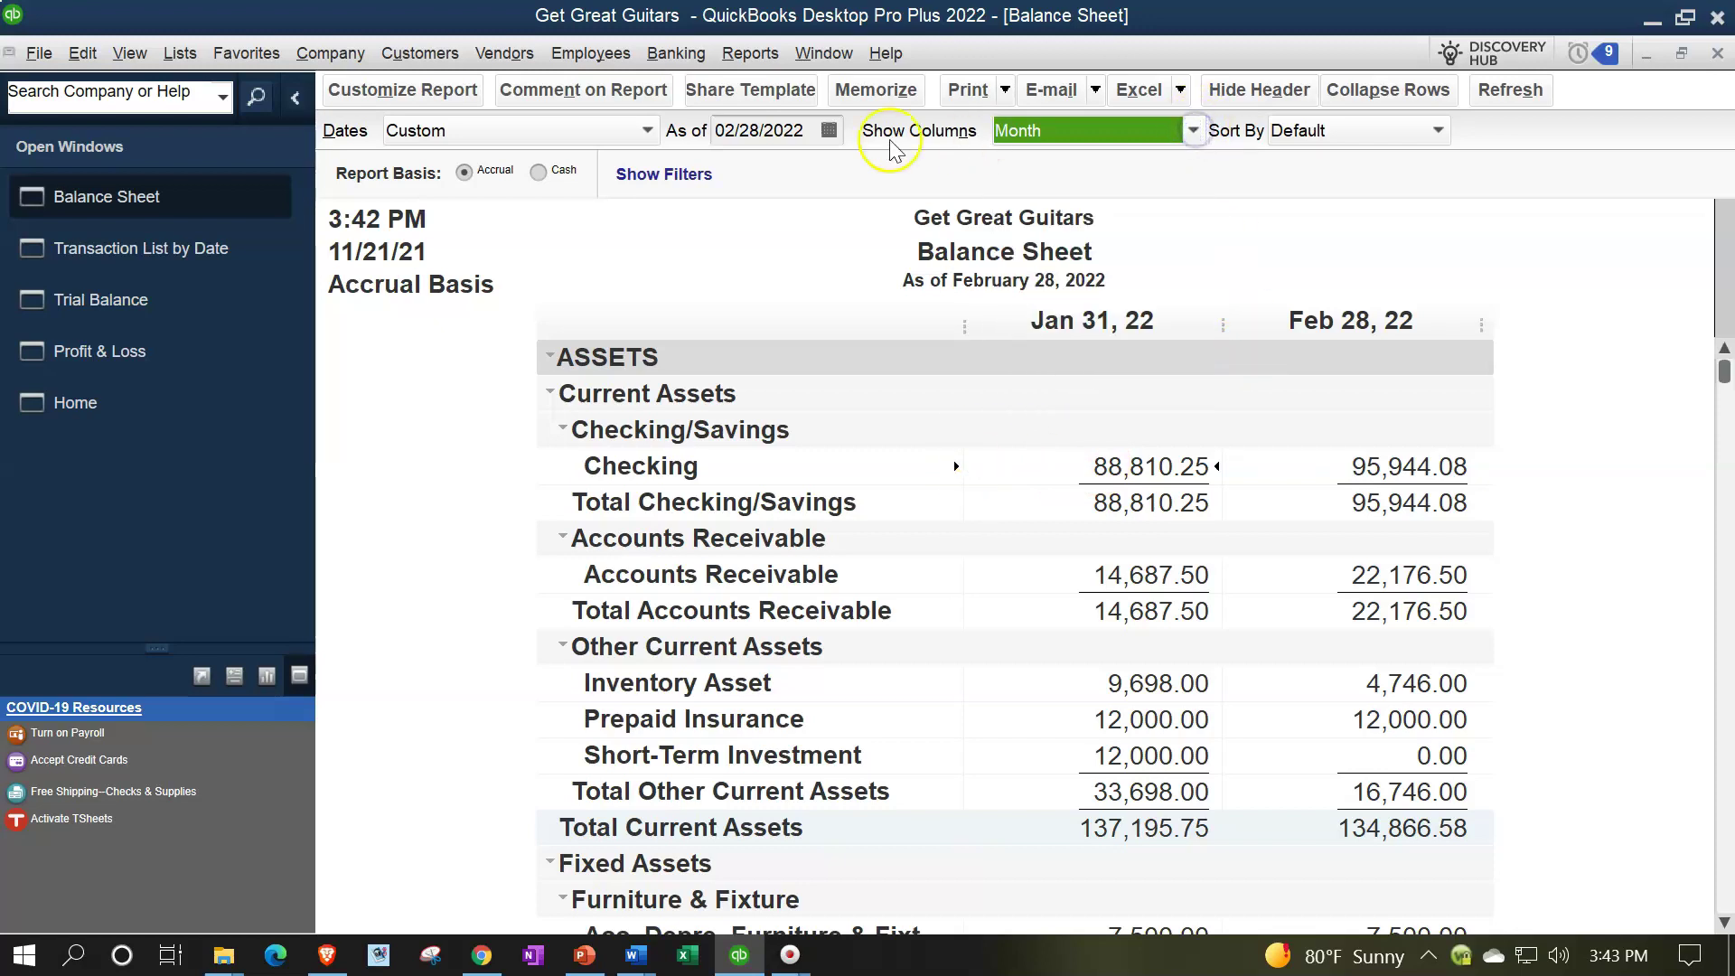
- Customize the Balance Sheet with a report date range from 02/01/2022 to 02/28/2022
click(455, 89)
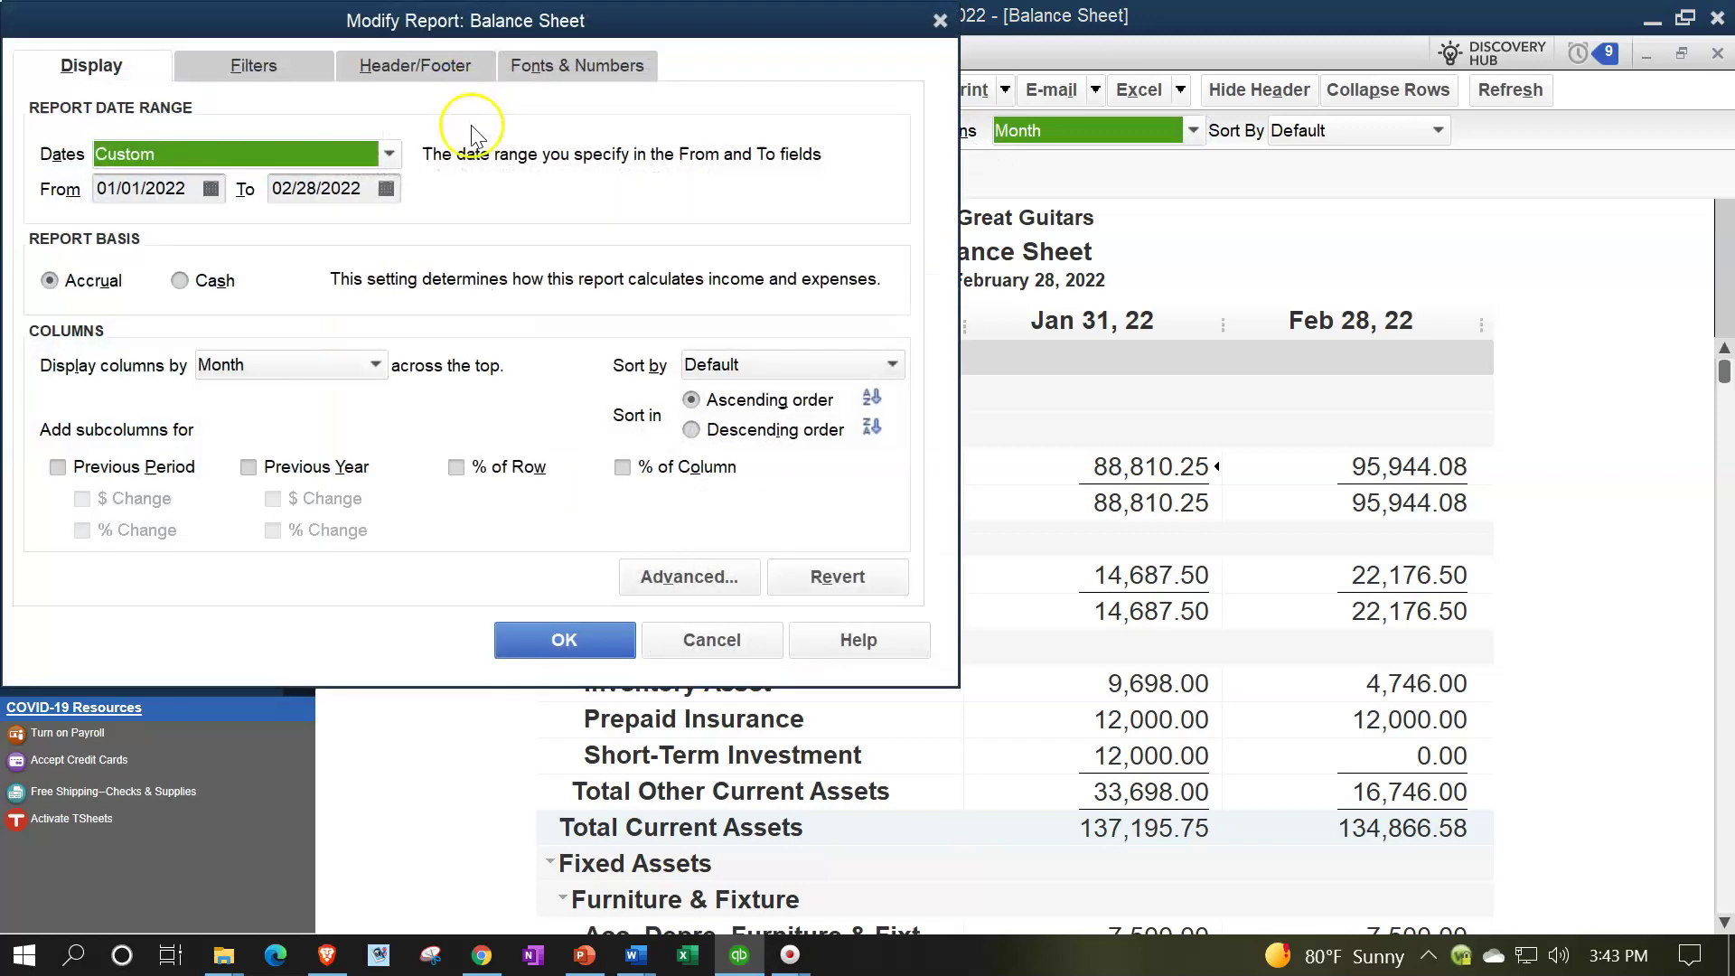
drag(484, 19, 523, 68)
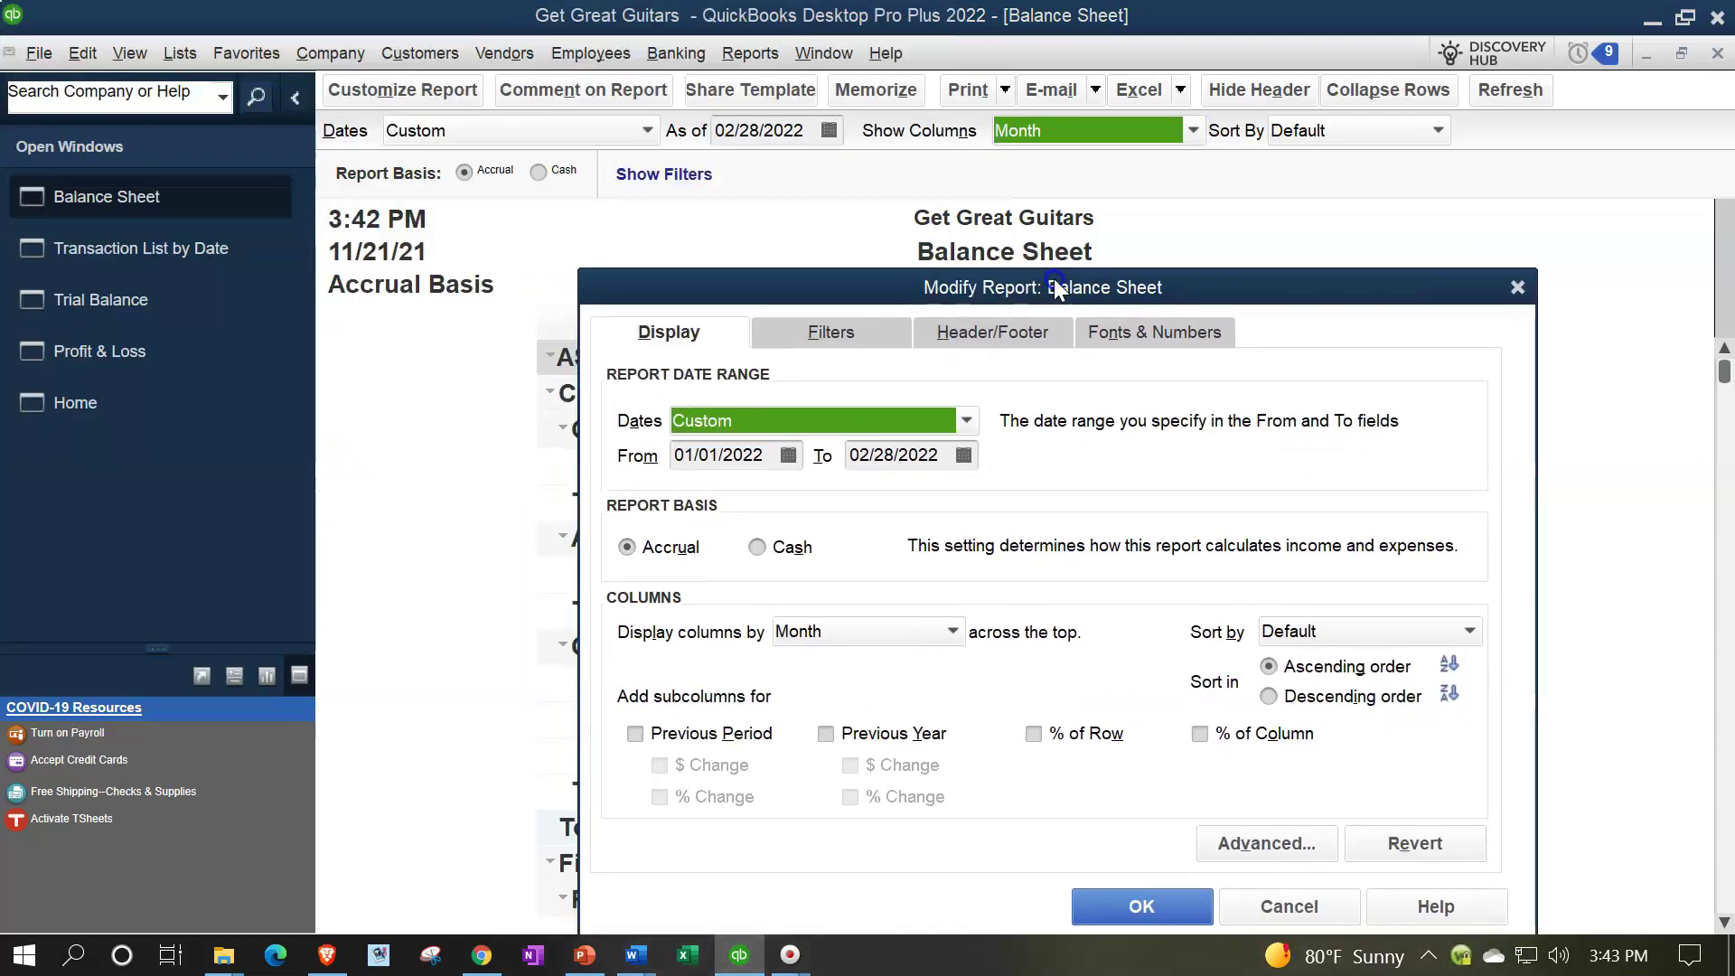
key(Tab)
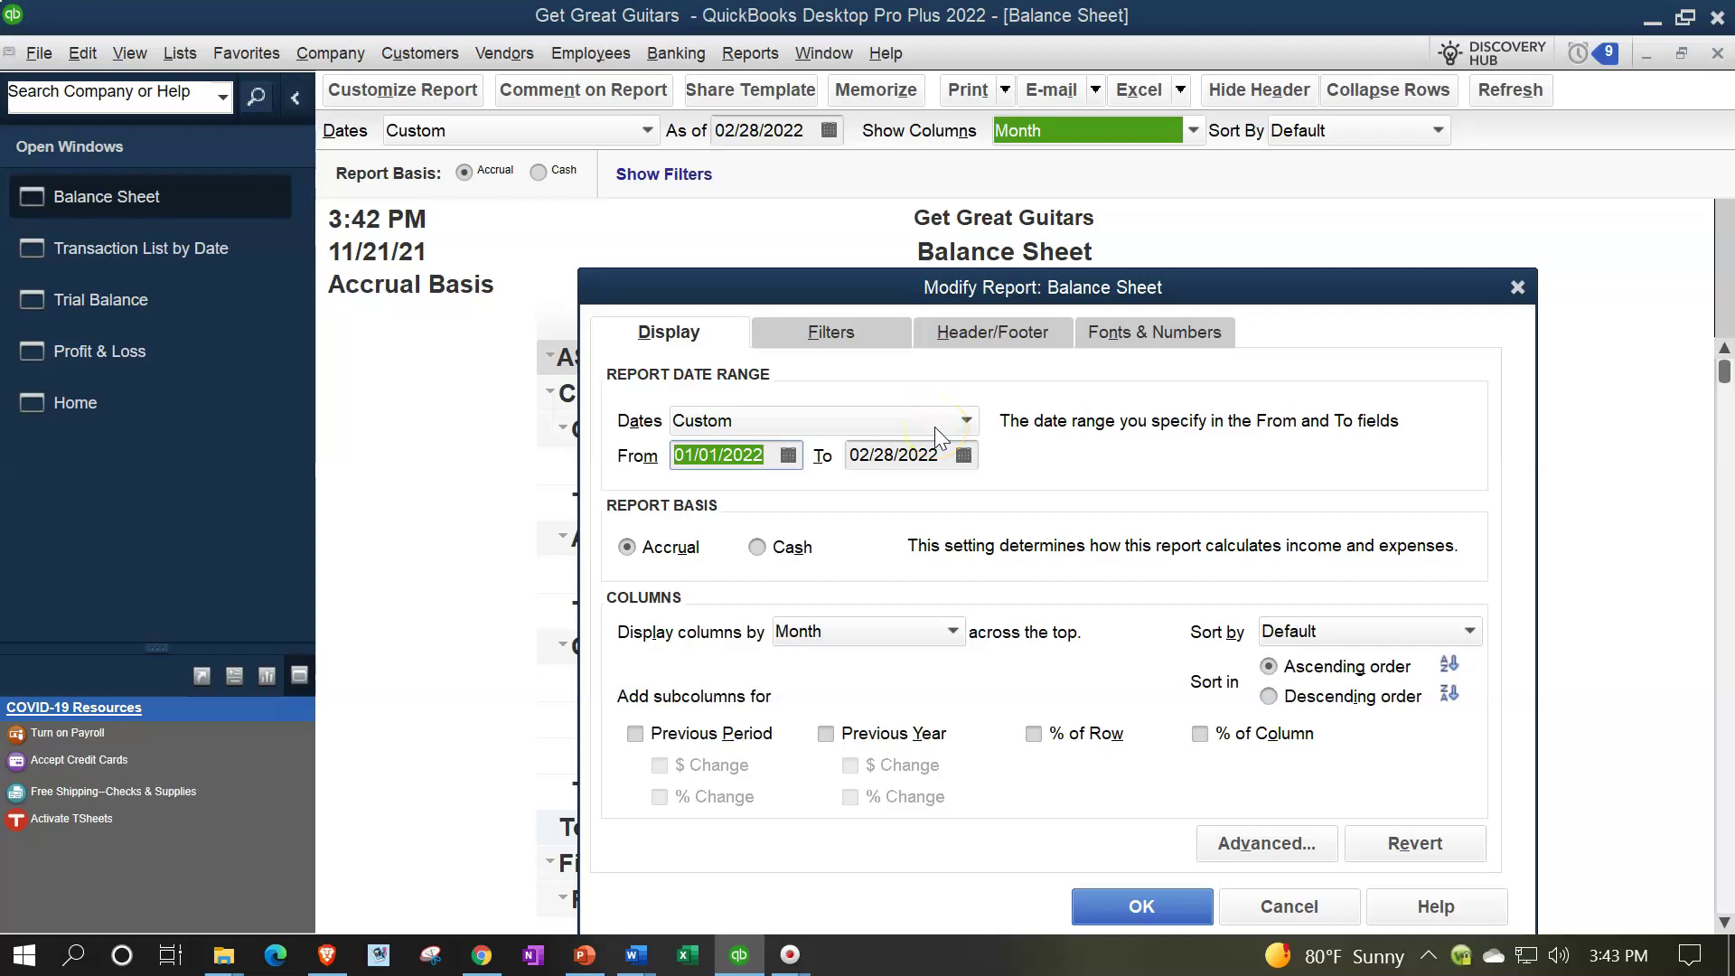
text(022)
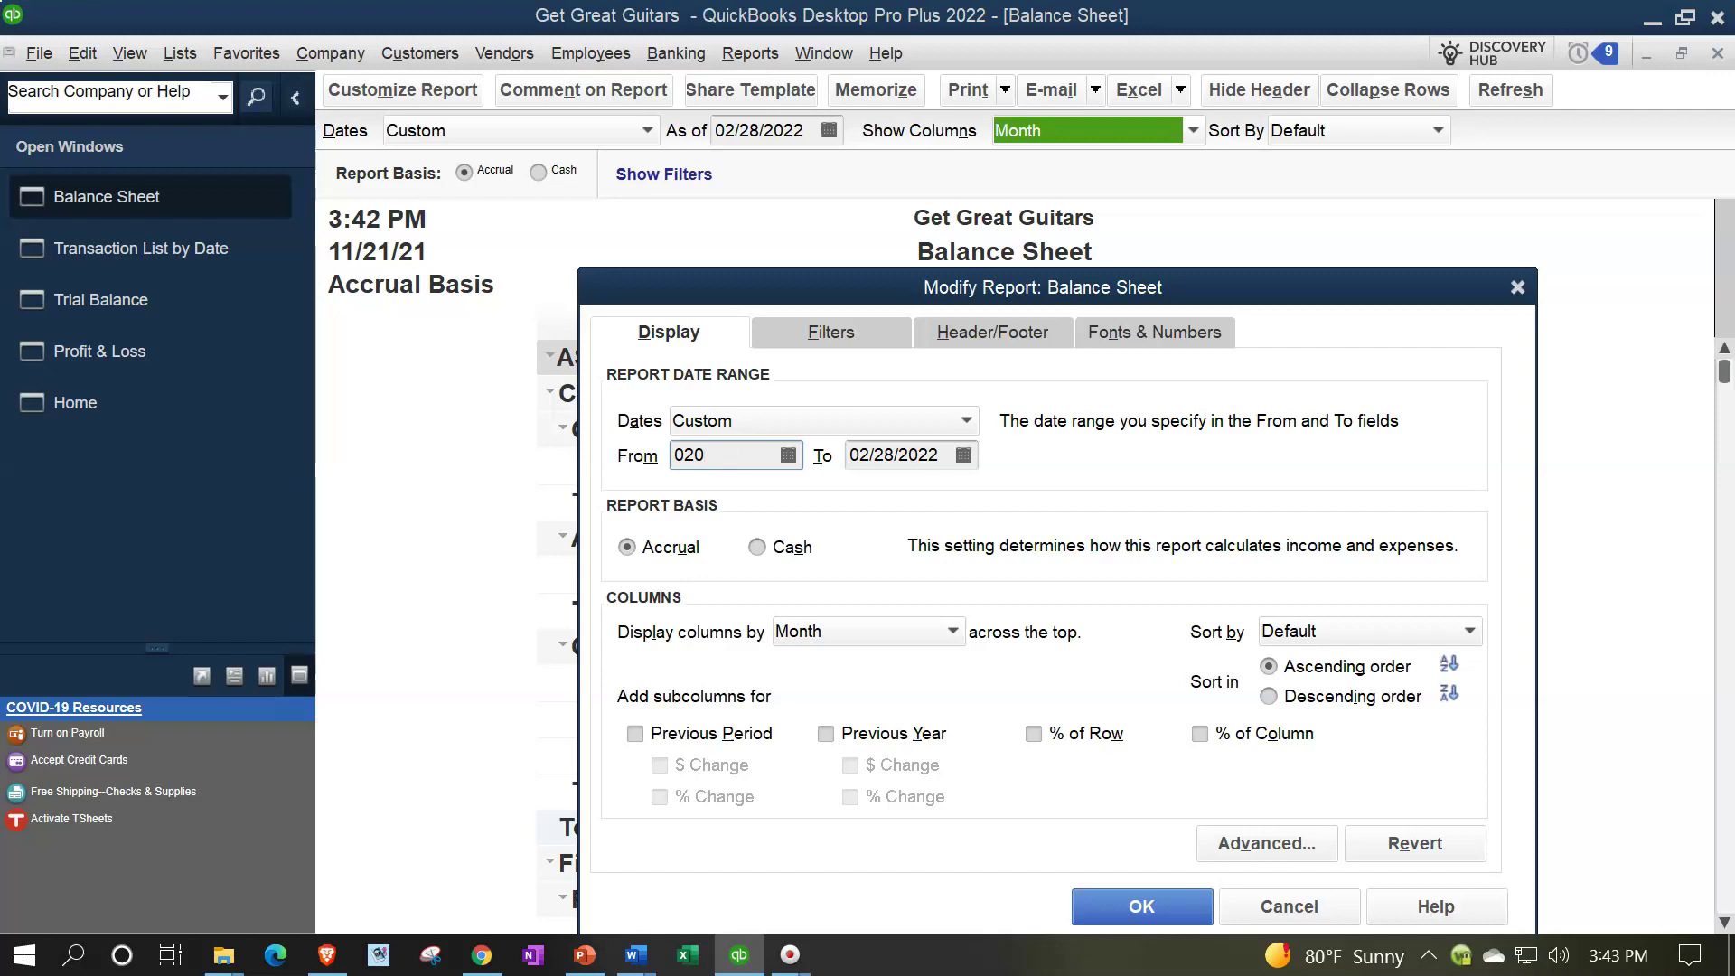
text(1/202)
key(Tab)
text(02/28/2022)
key(Tab)
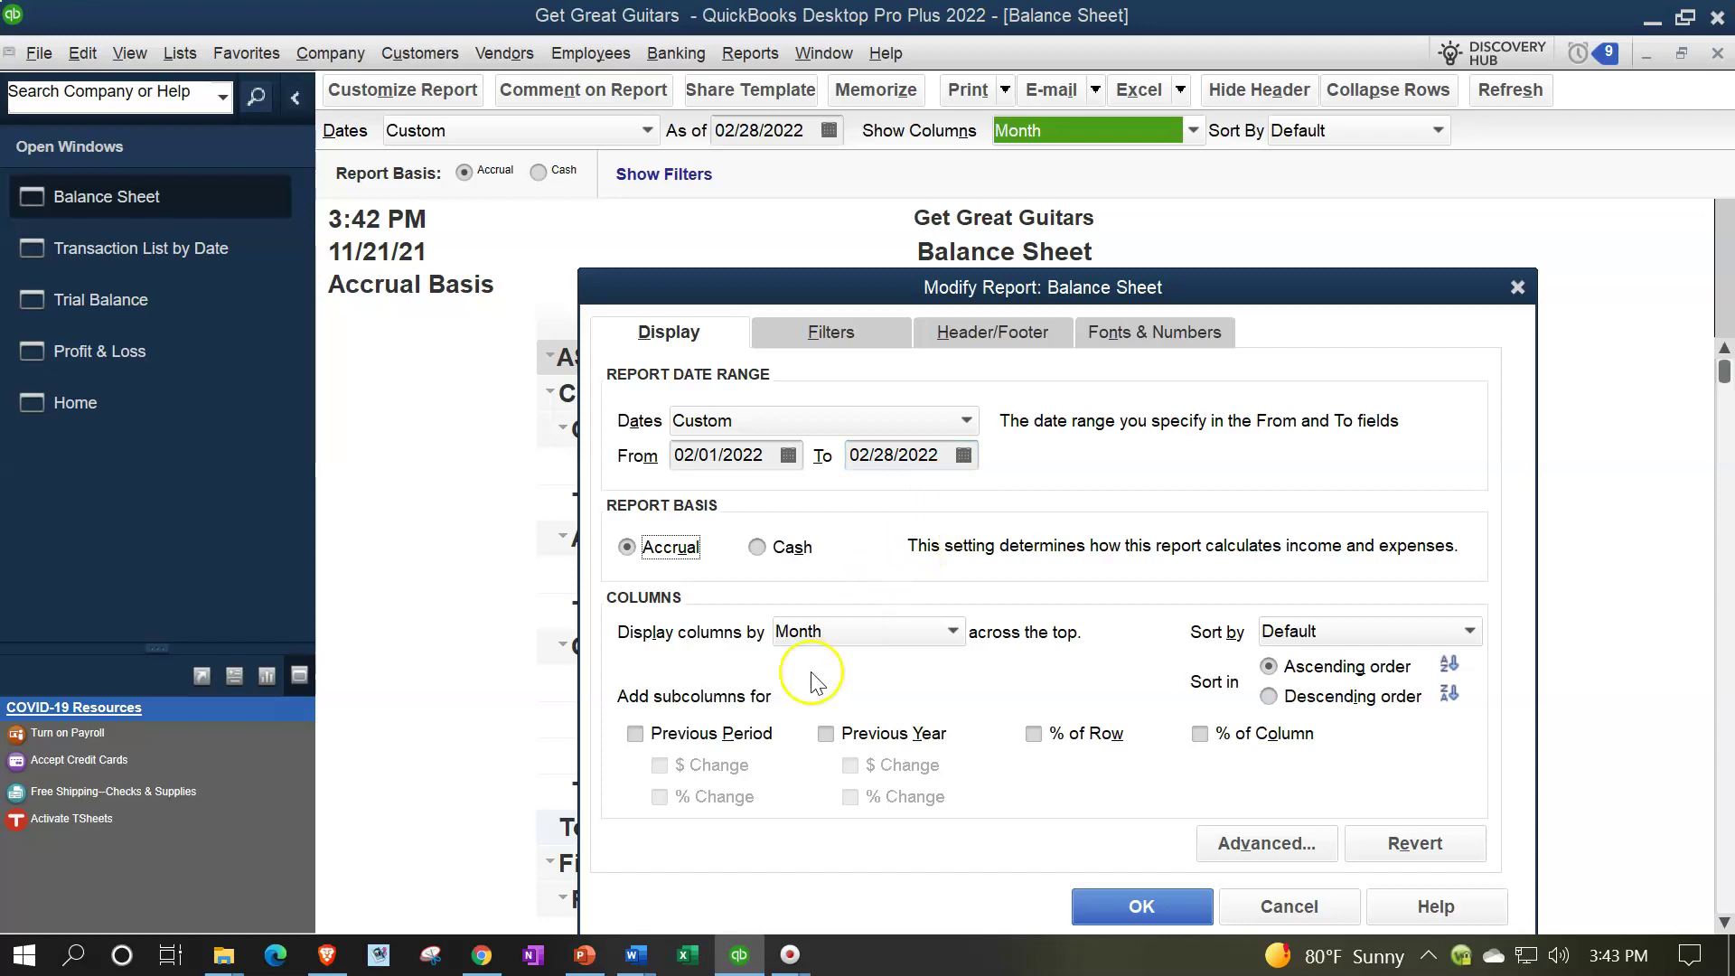
- Add Previous Period subcolumns with both $ Change and % Change to the report
click(636, 734)
click(659, 765)
click(659, 797)
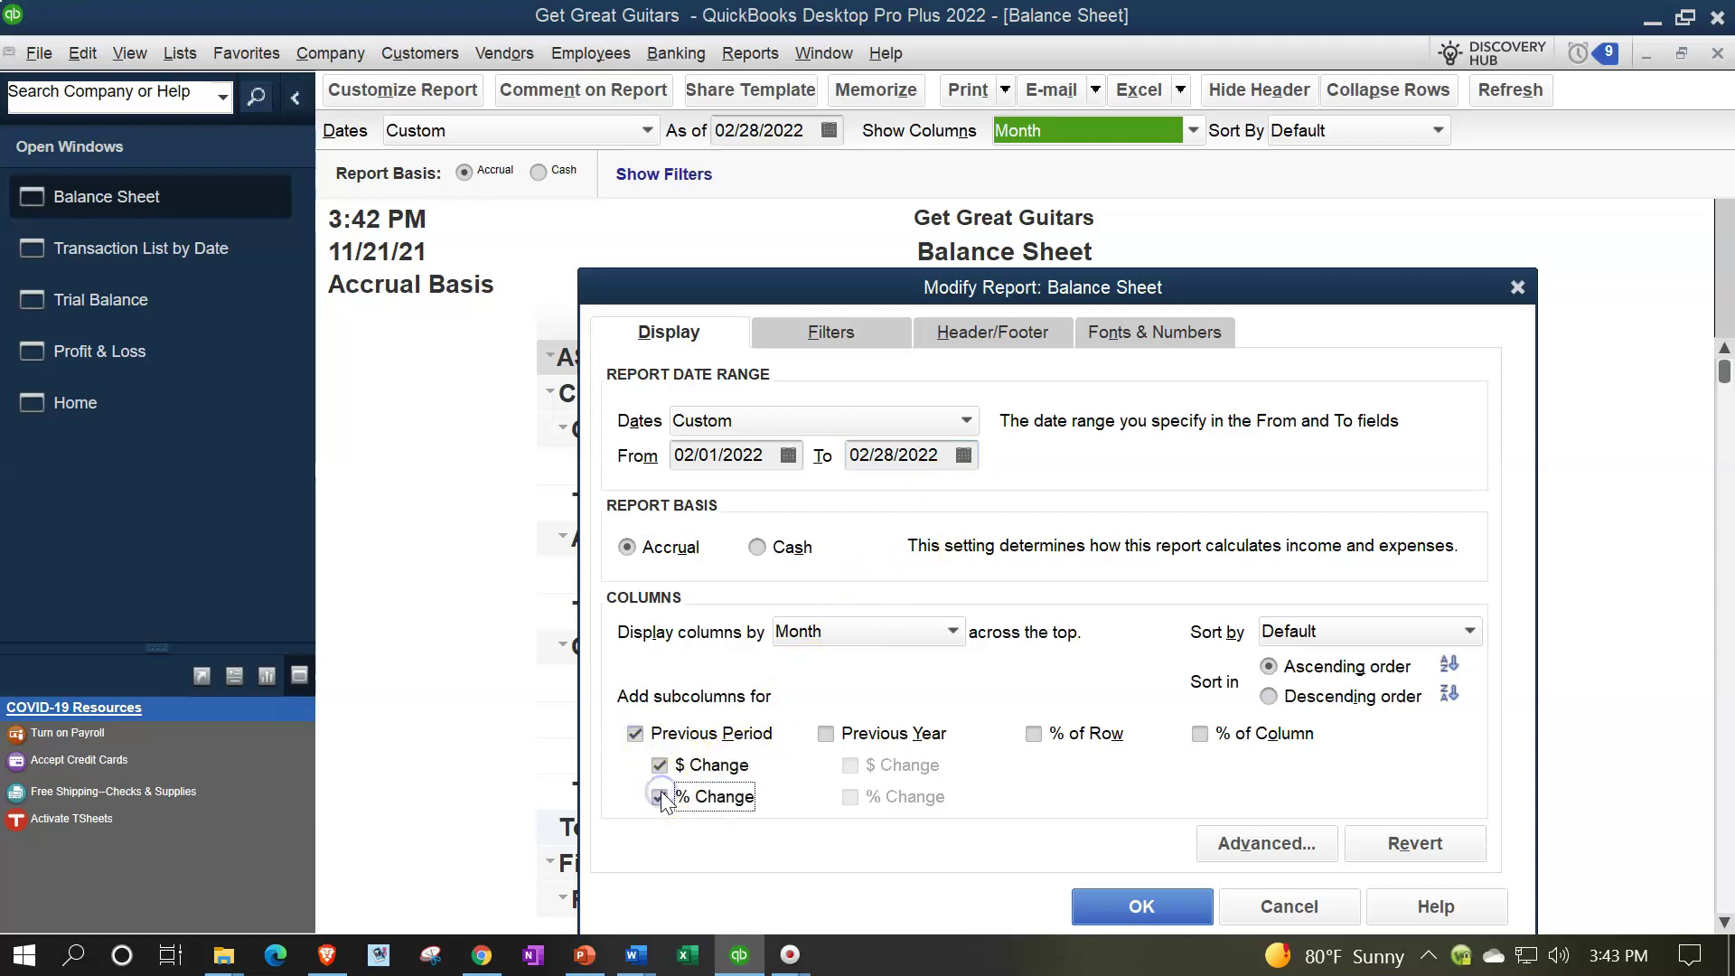
- Change the report title to "Comparative Balance Sheet Balance Sheet" and clear the subtitle text
click(830, 336)
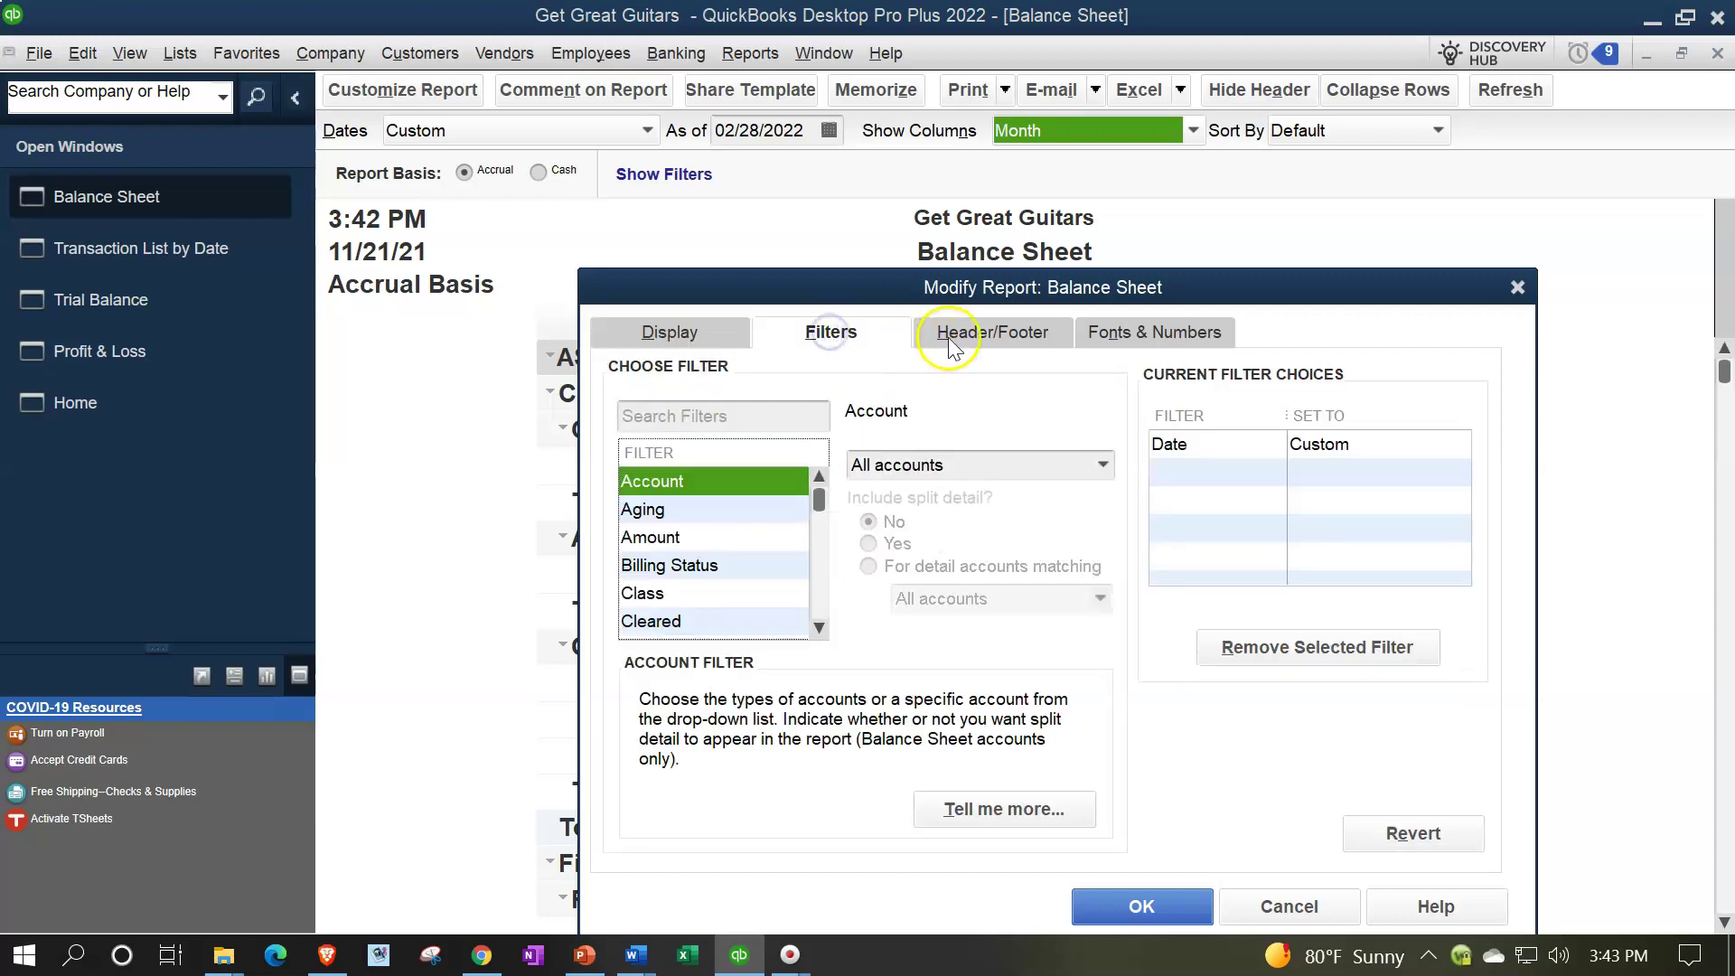
click(949, 336)
click(937, 458)
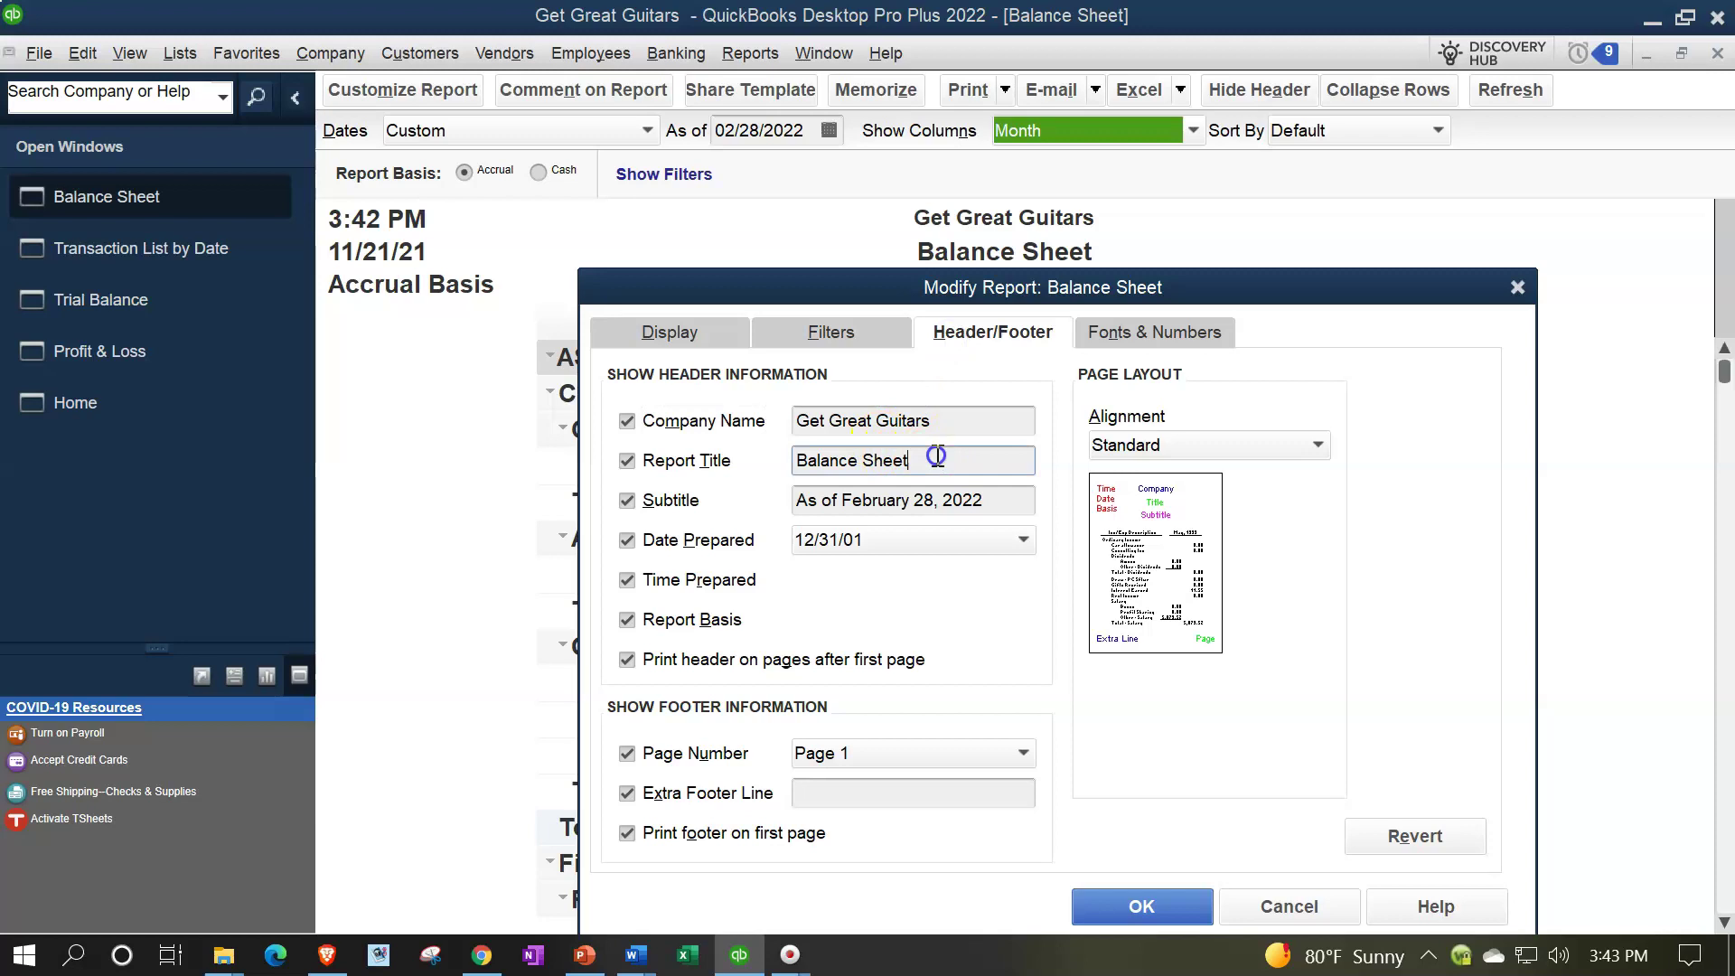
text(Comparative Balance Sheet)
key(Tab)
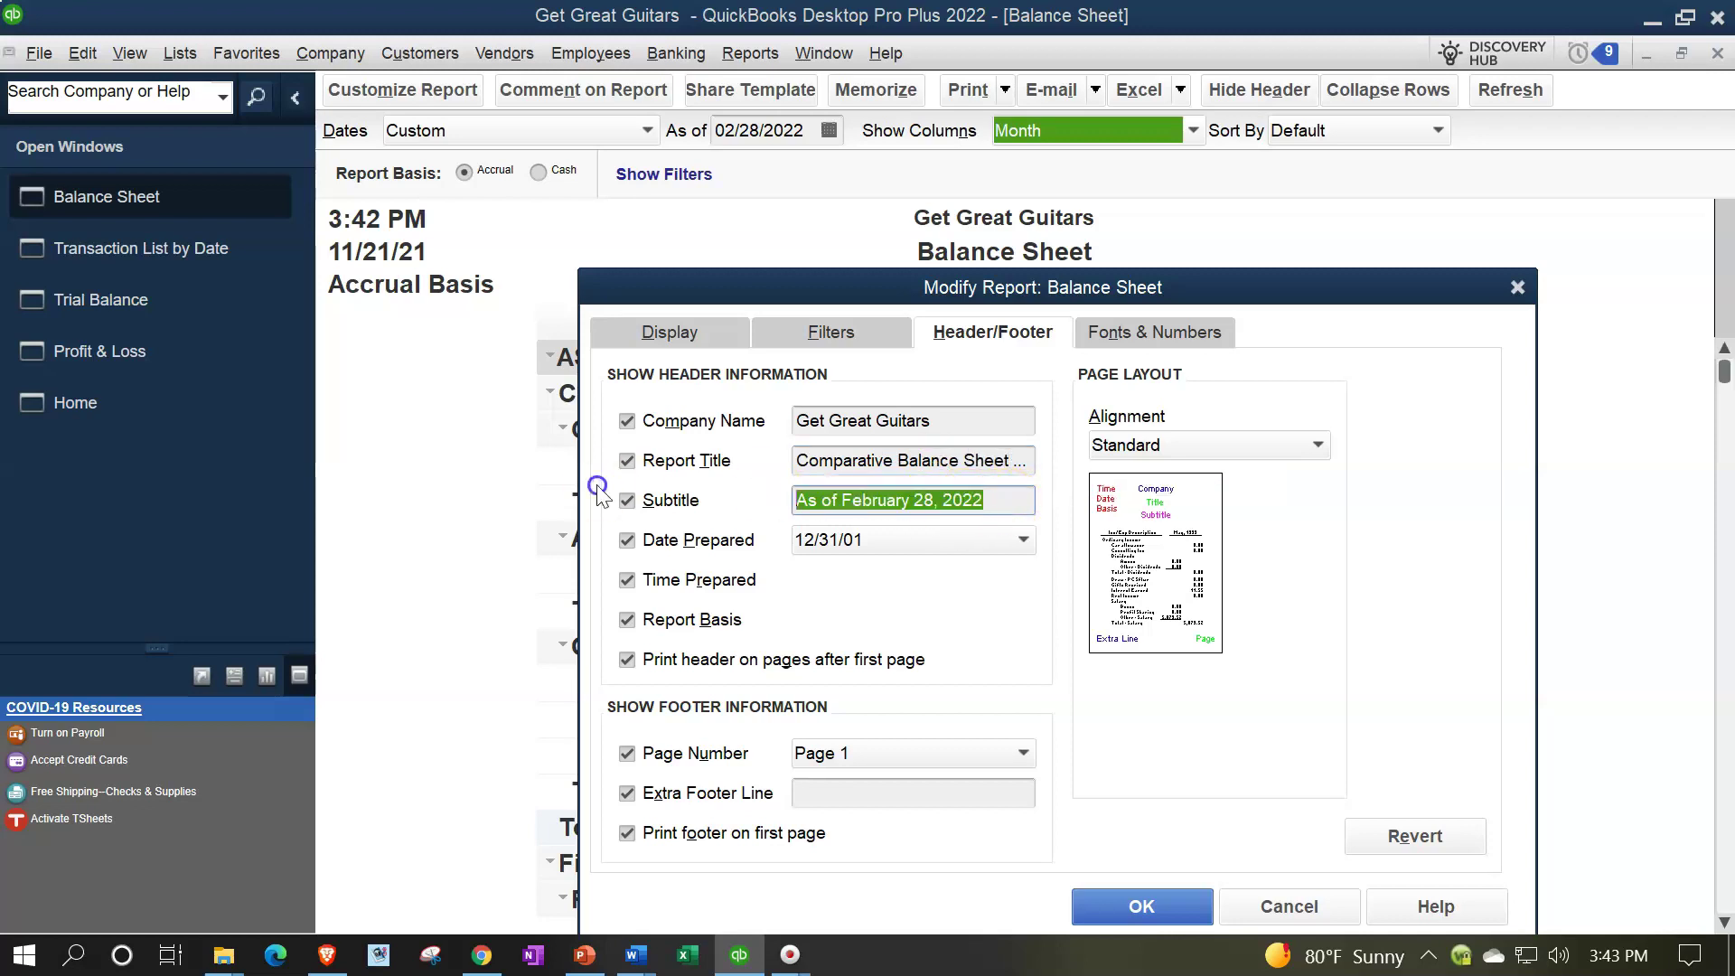
key(Delete)
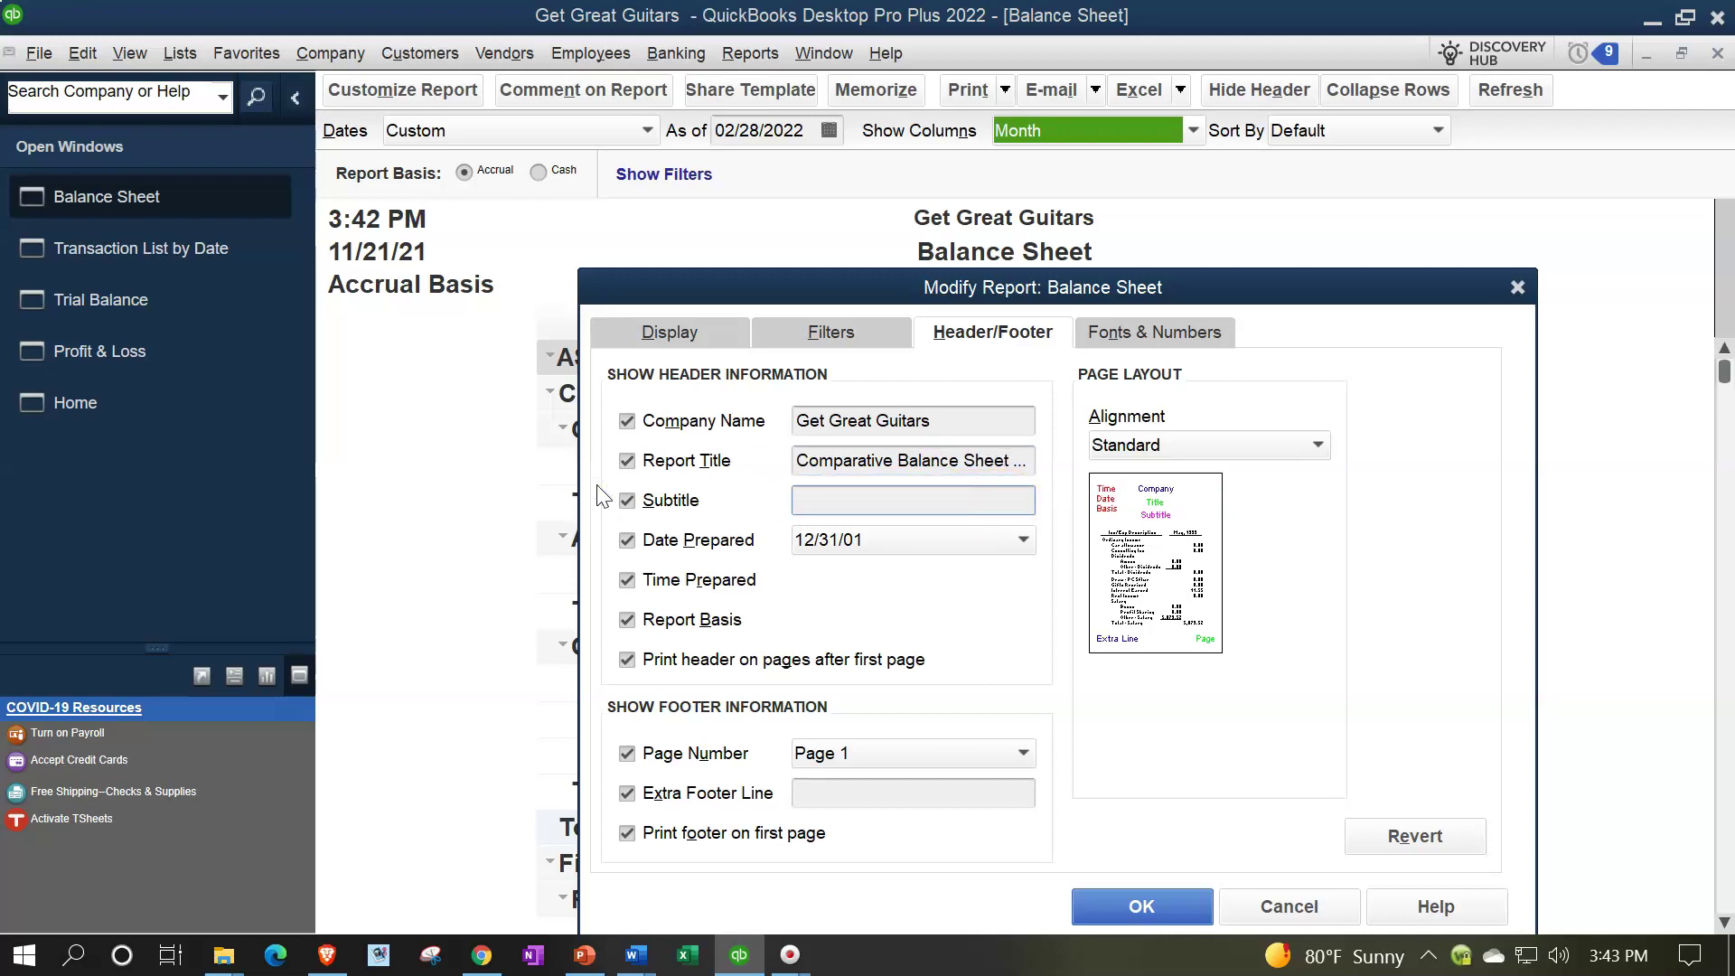
- Remove the date prepared, time prepared and report basis from the header and enter the preparer's name as the extra footer line
click(627, 539)
click(626, 579)
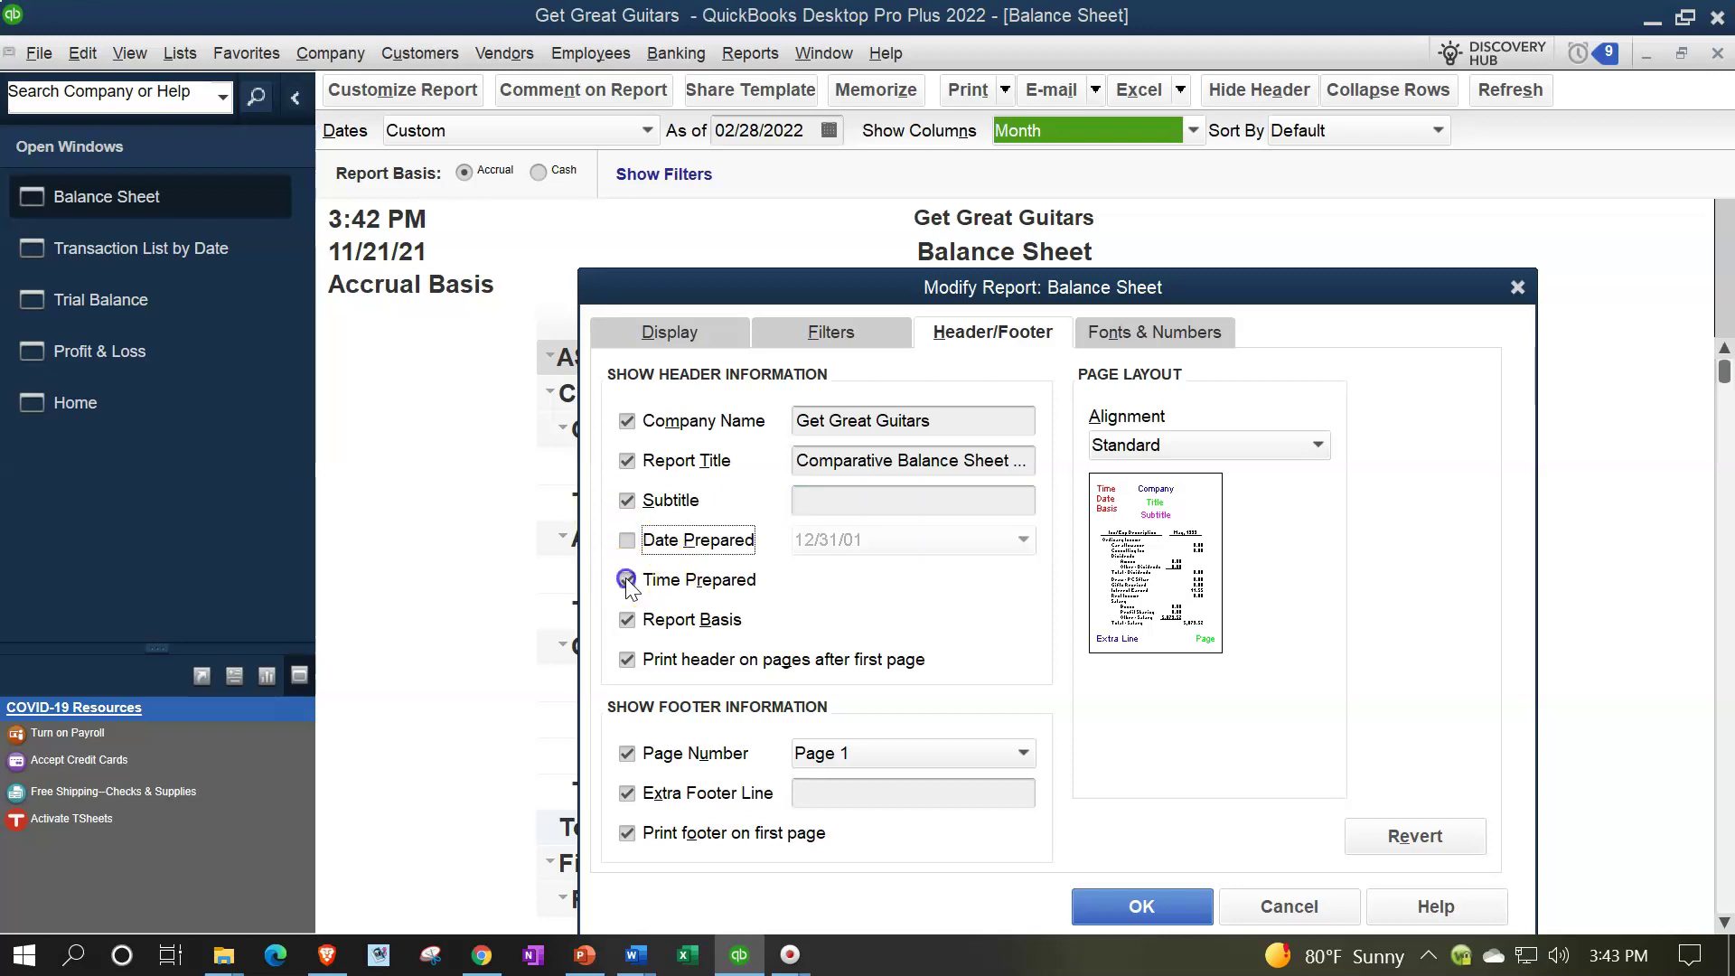
click(626, 620)
click(813, 804)
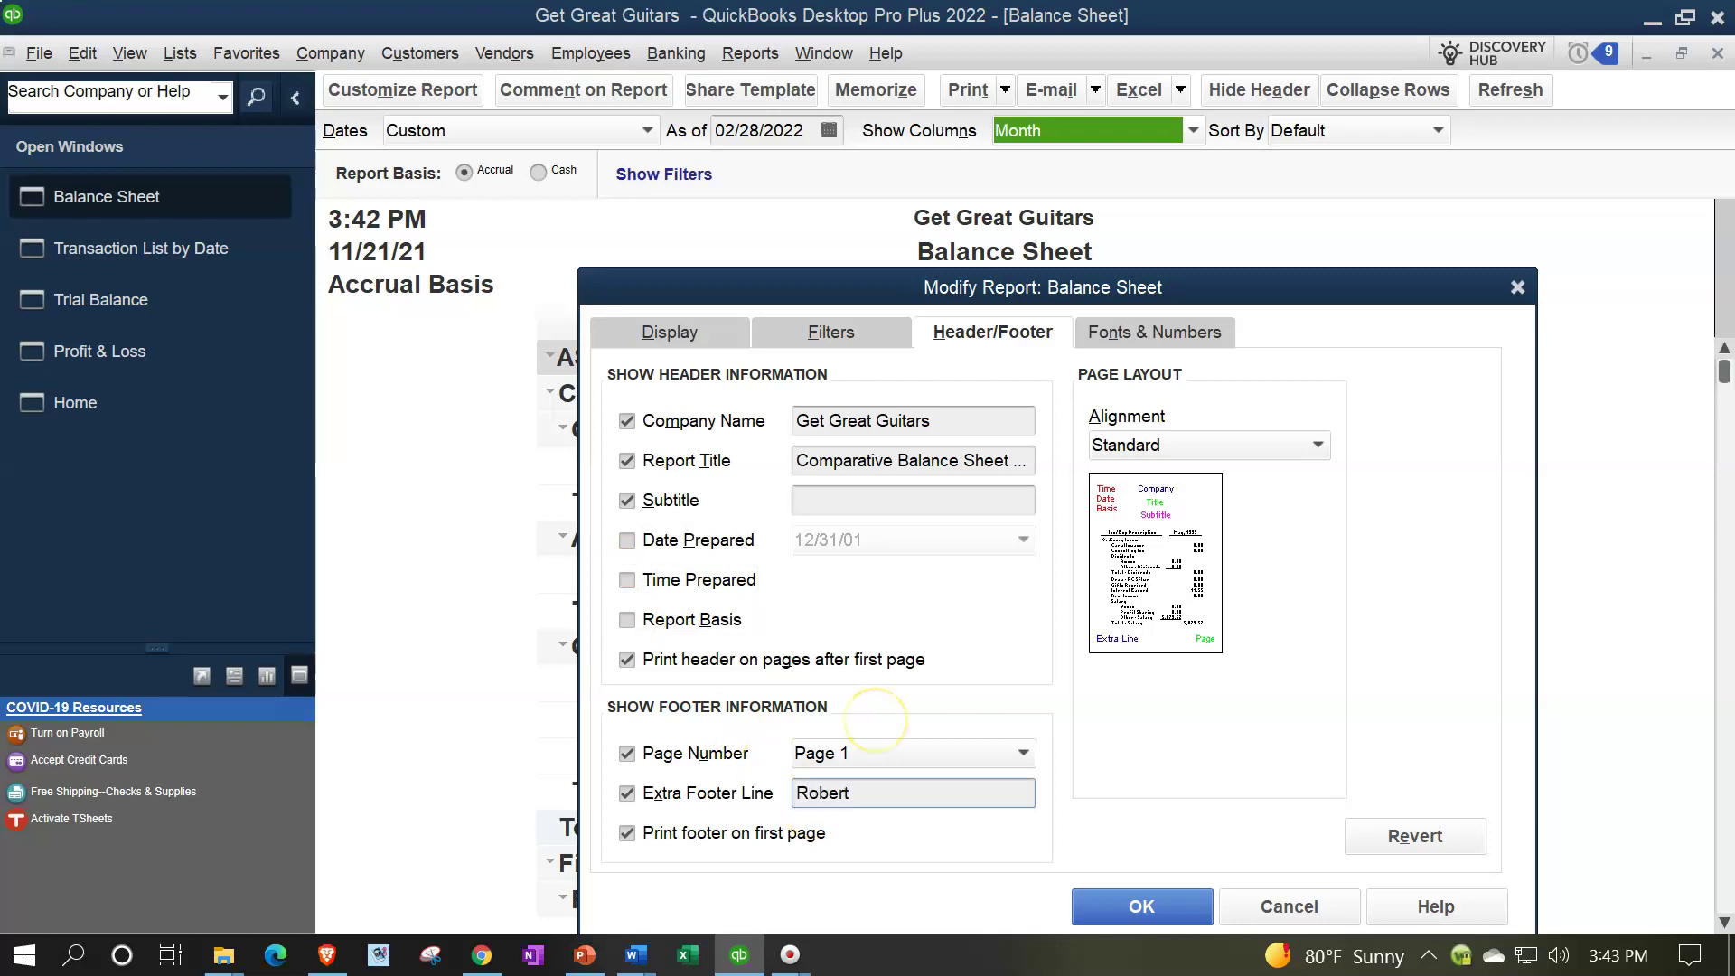
- Show negative numbers in parentheses and bright red, display all numbers without cents, and apply the report changes
click(1119, 333)
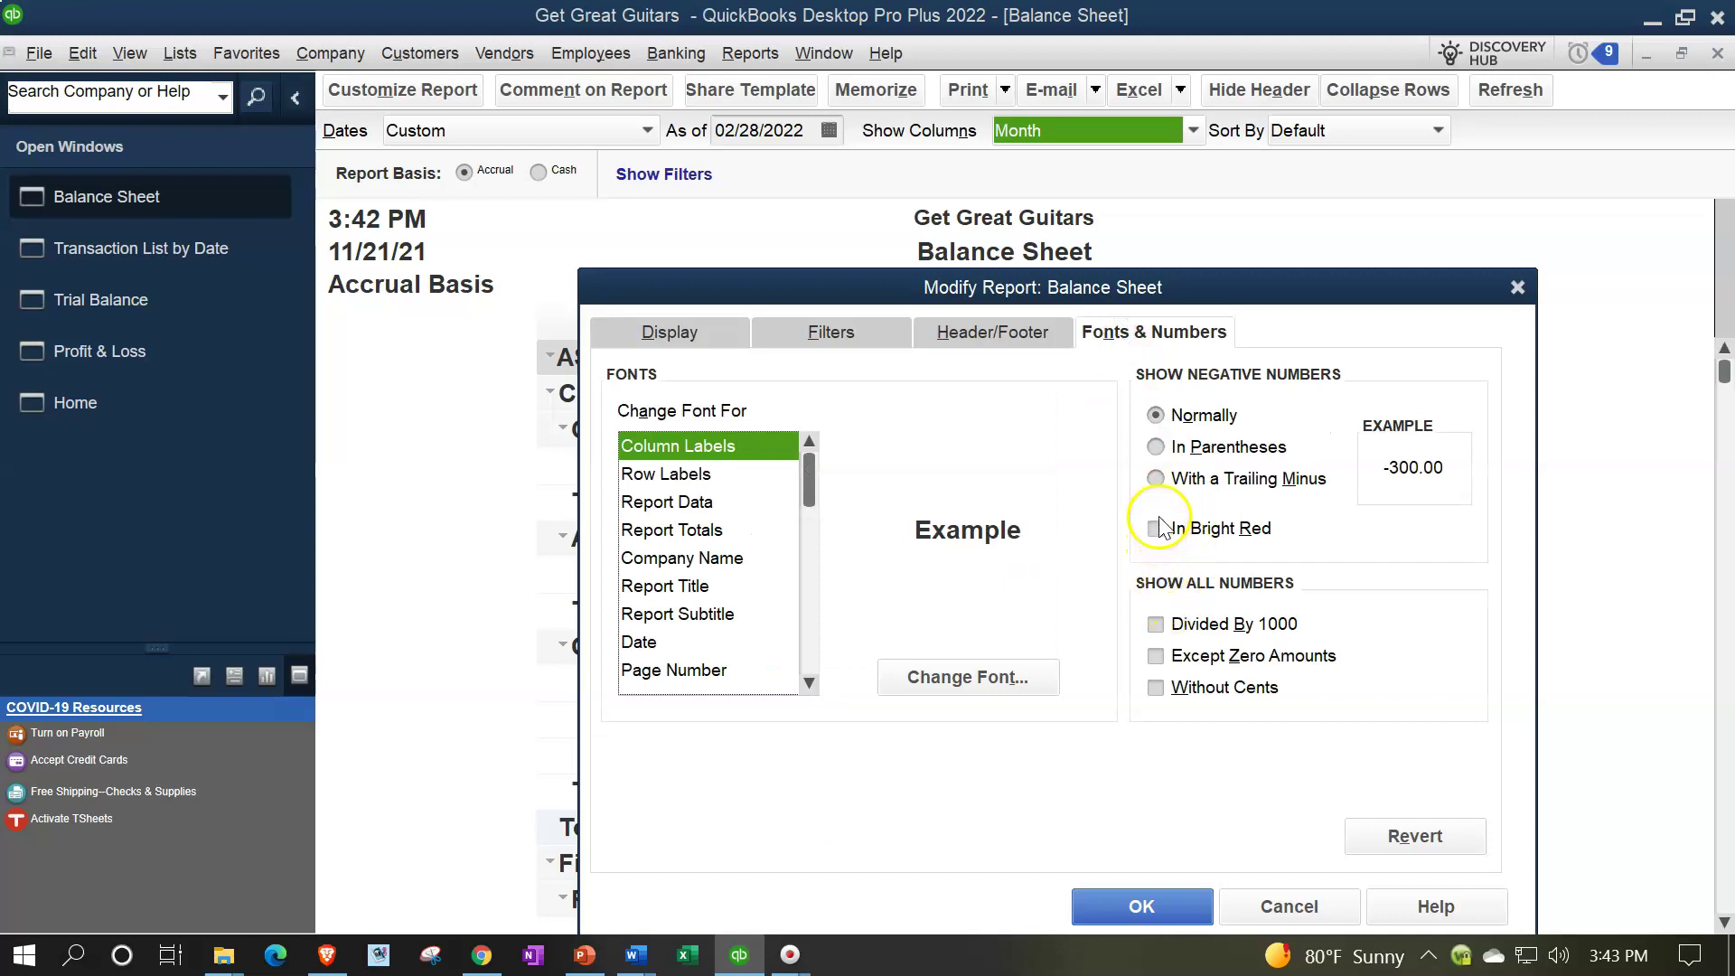
click(1156, 447)
click(1156, 688)
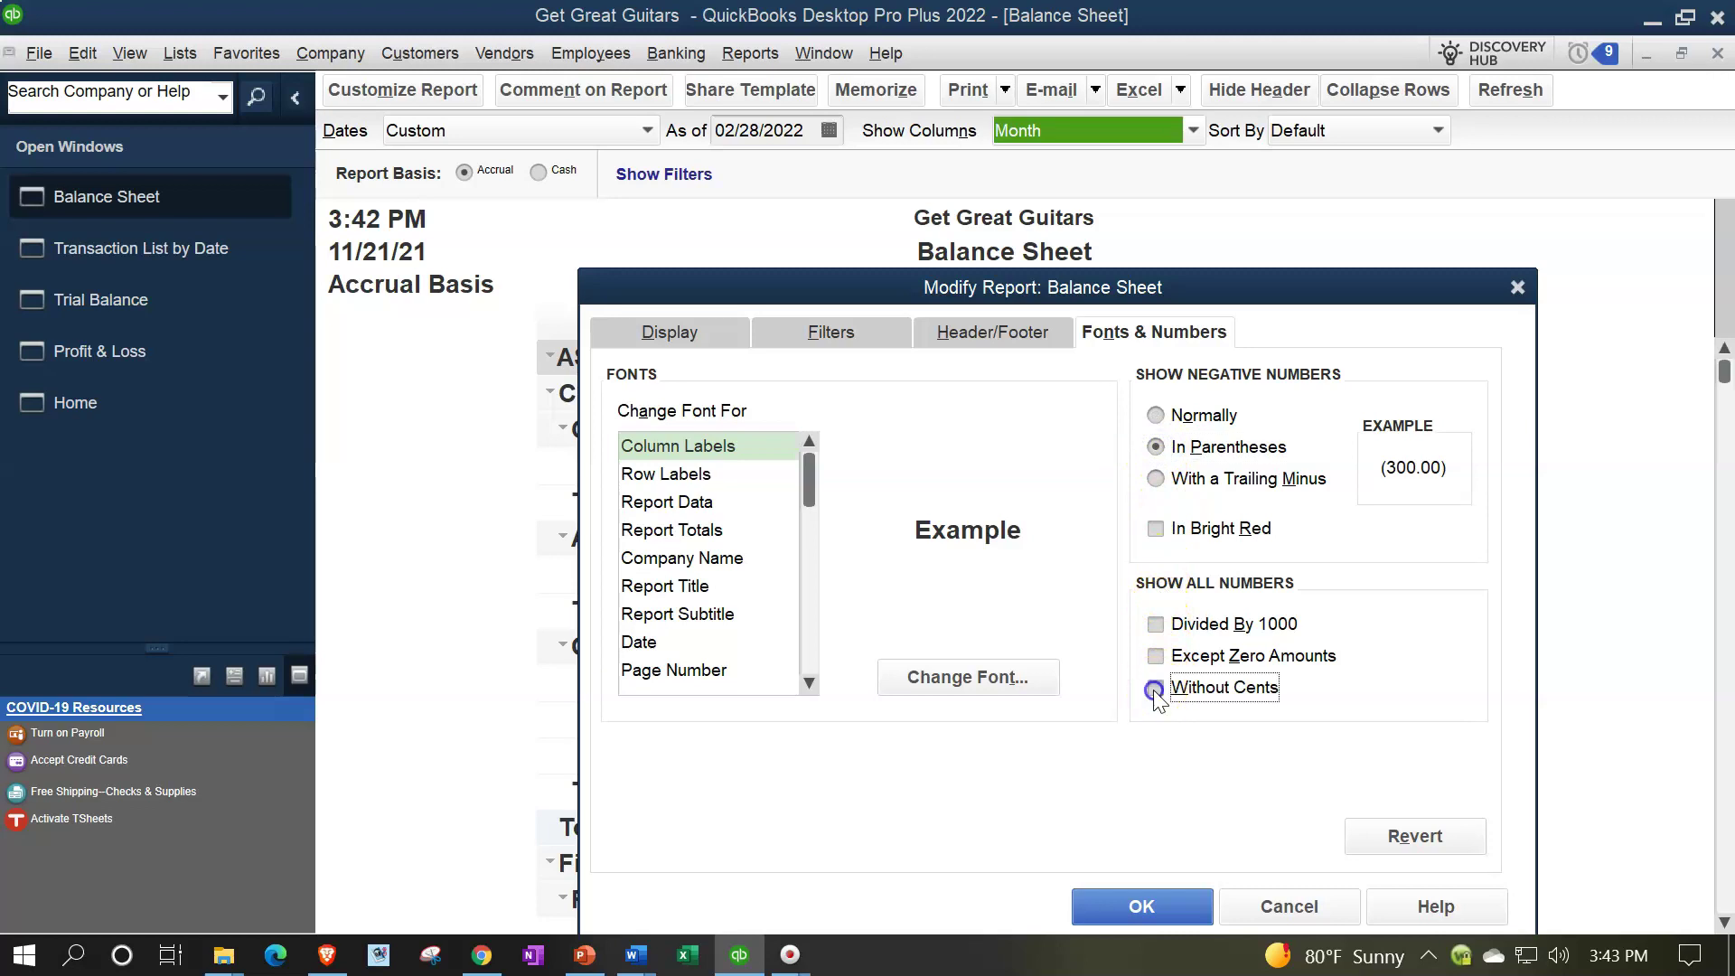
click(1156, 529)
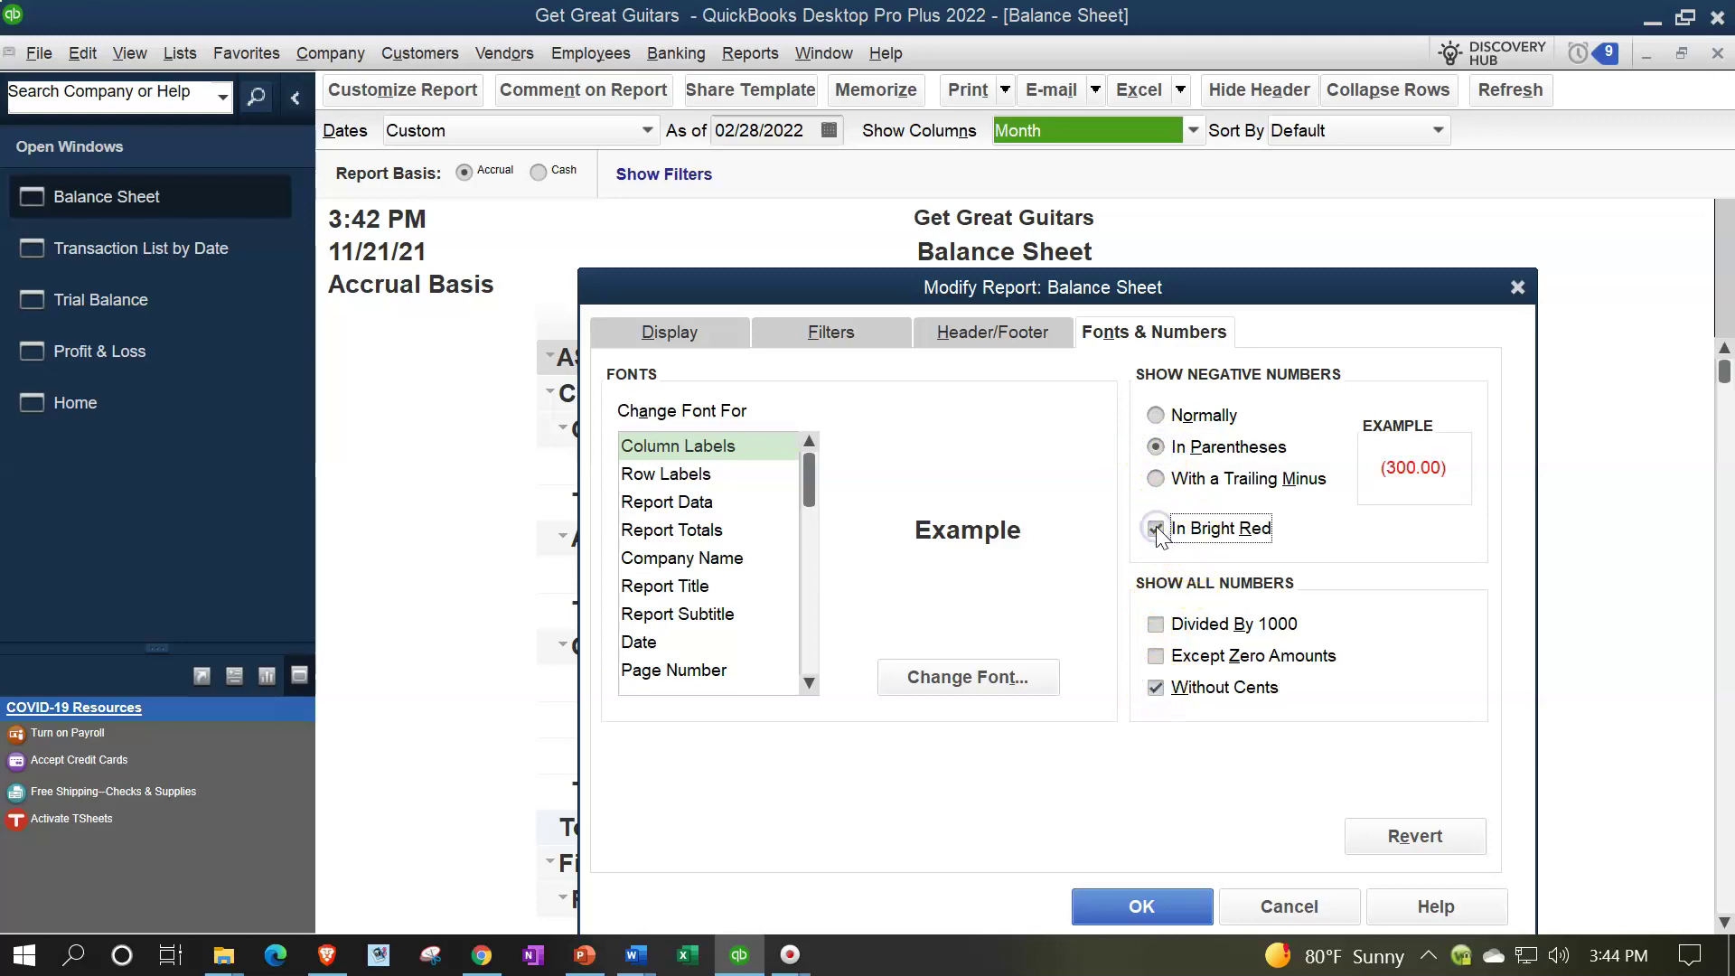
click(1127, 903)
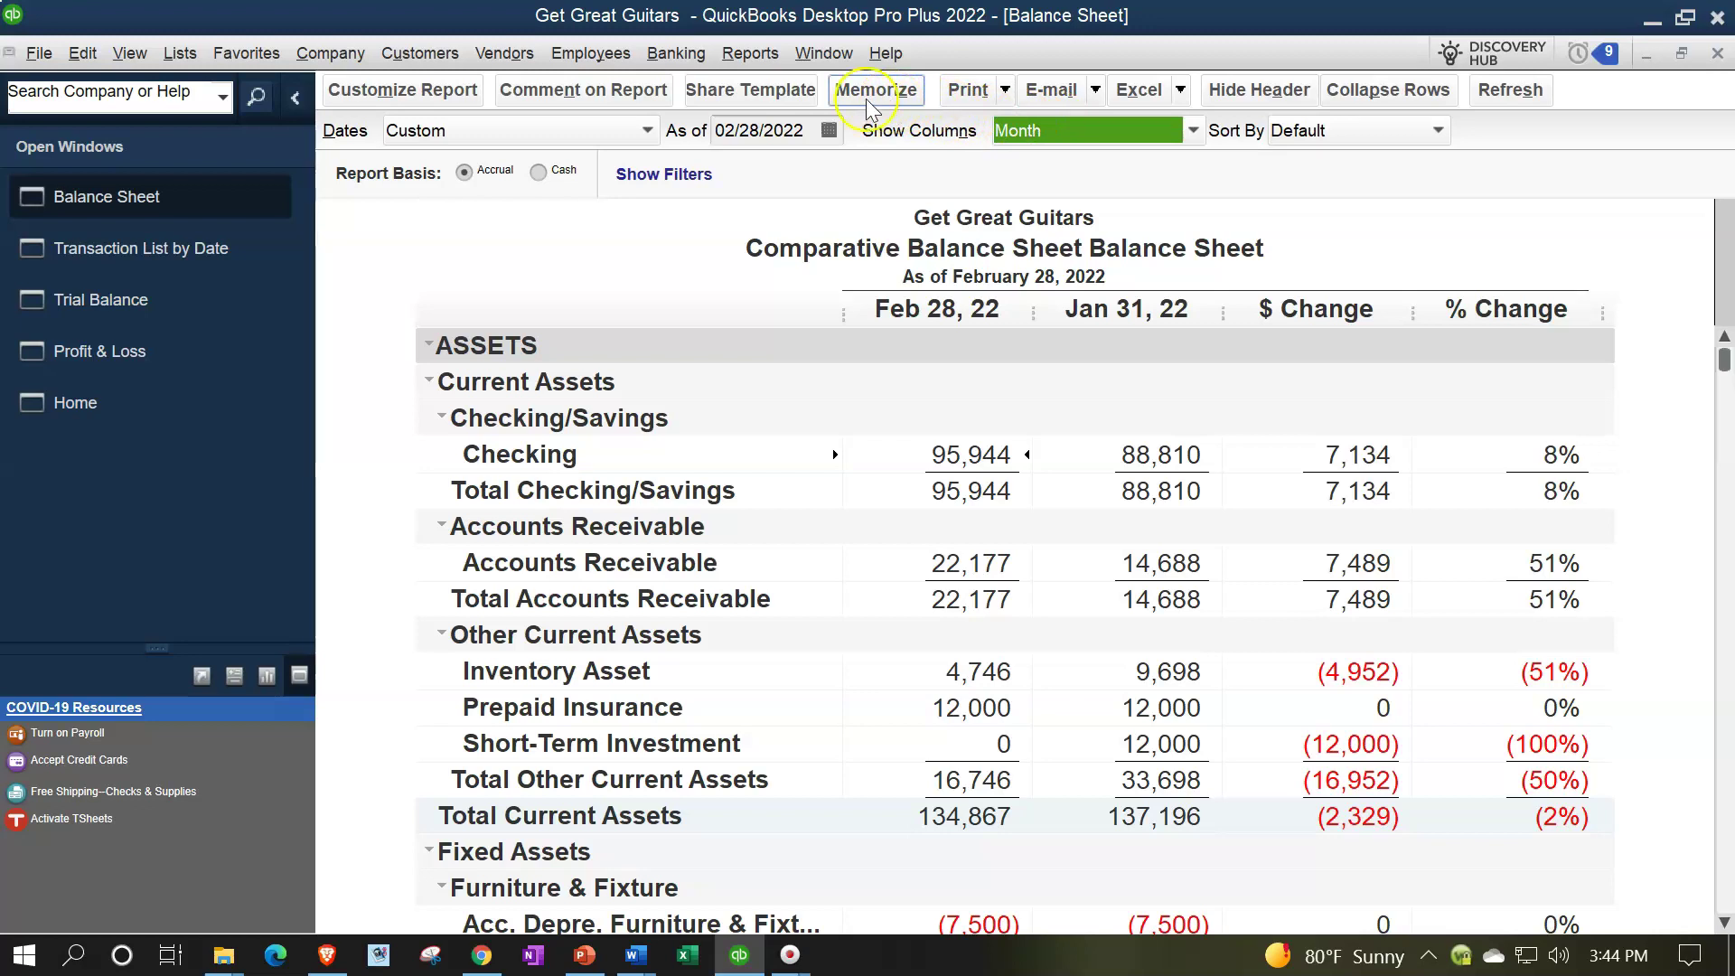
- Customize the report again to remove the subtitle from its header, and apply the change
click(392, 86)
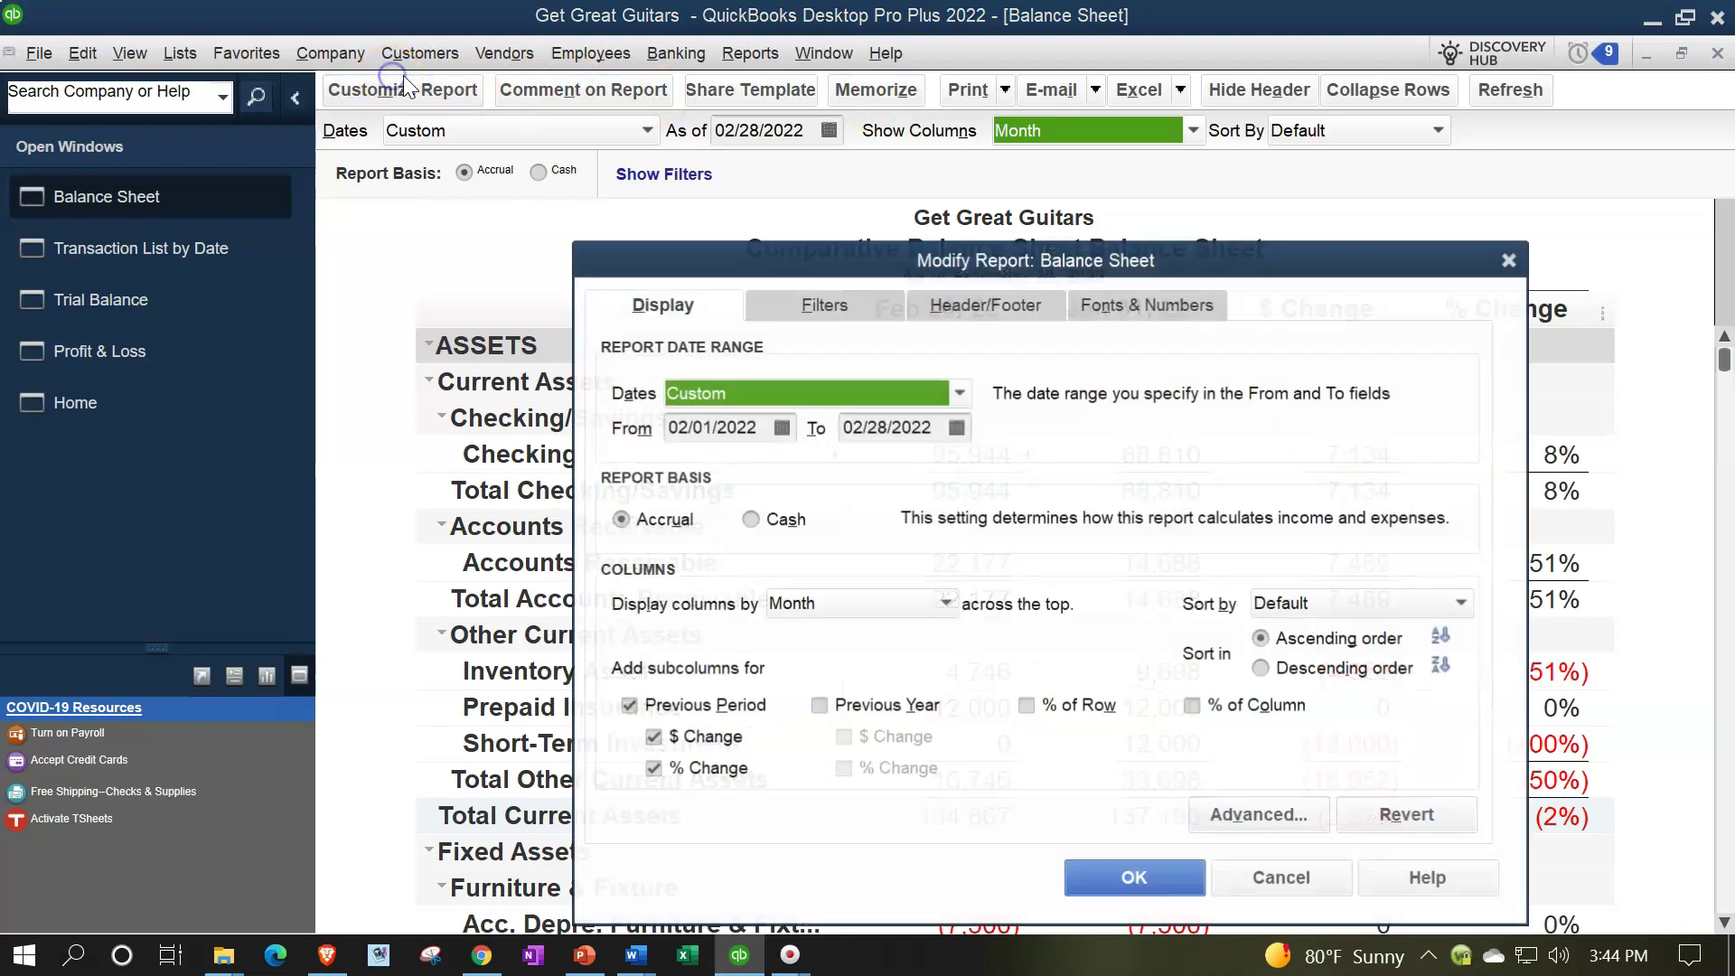
click(927, 312)
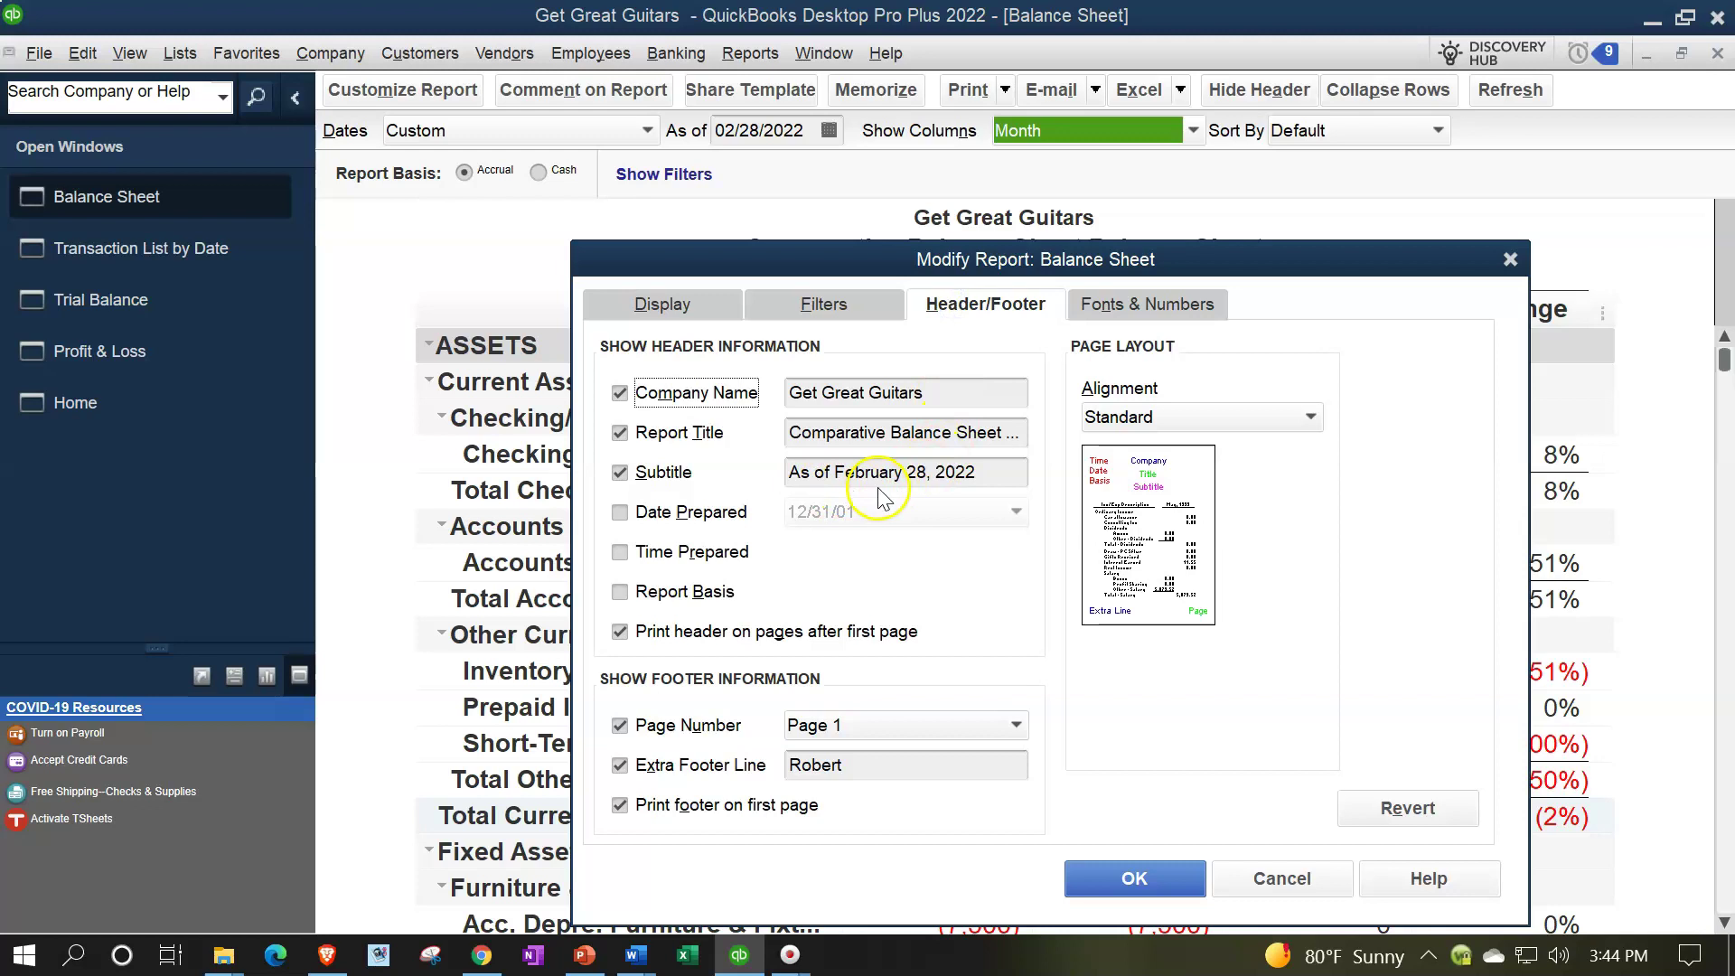
click(621, 473)
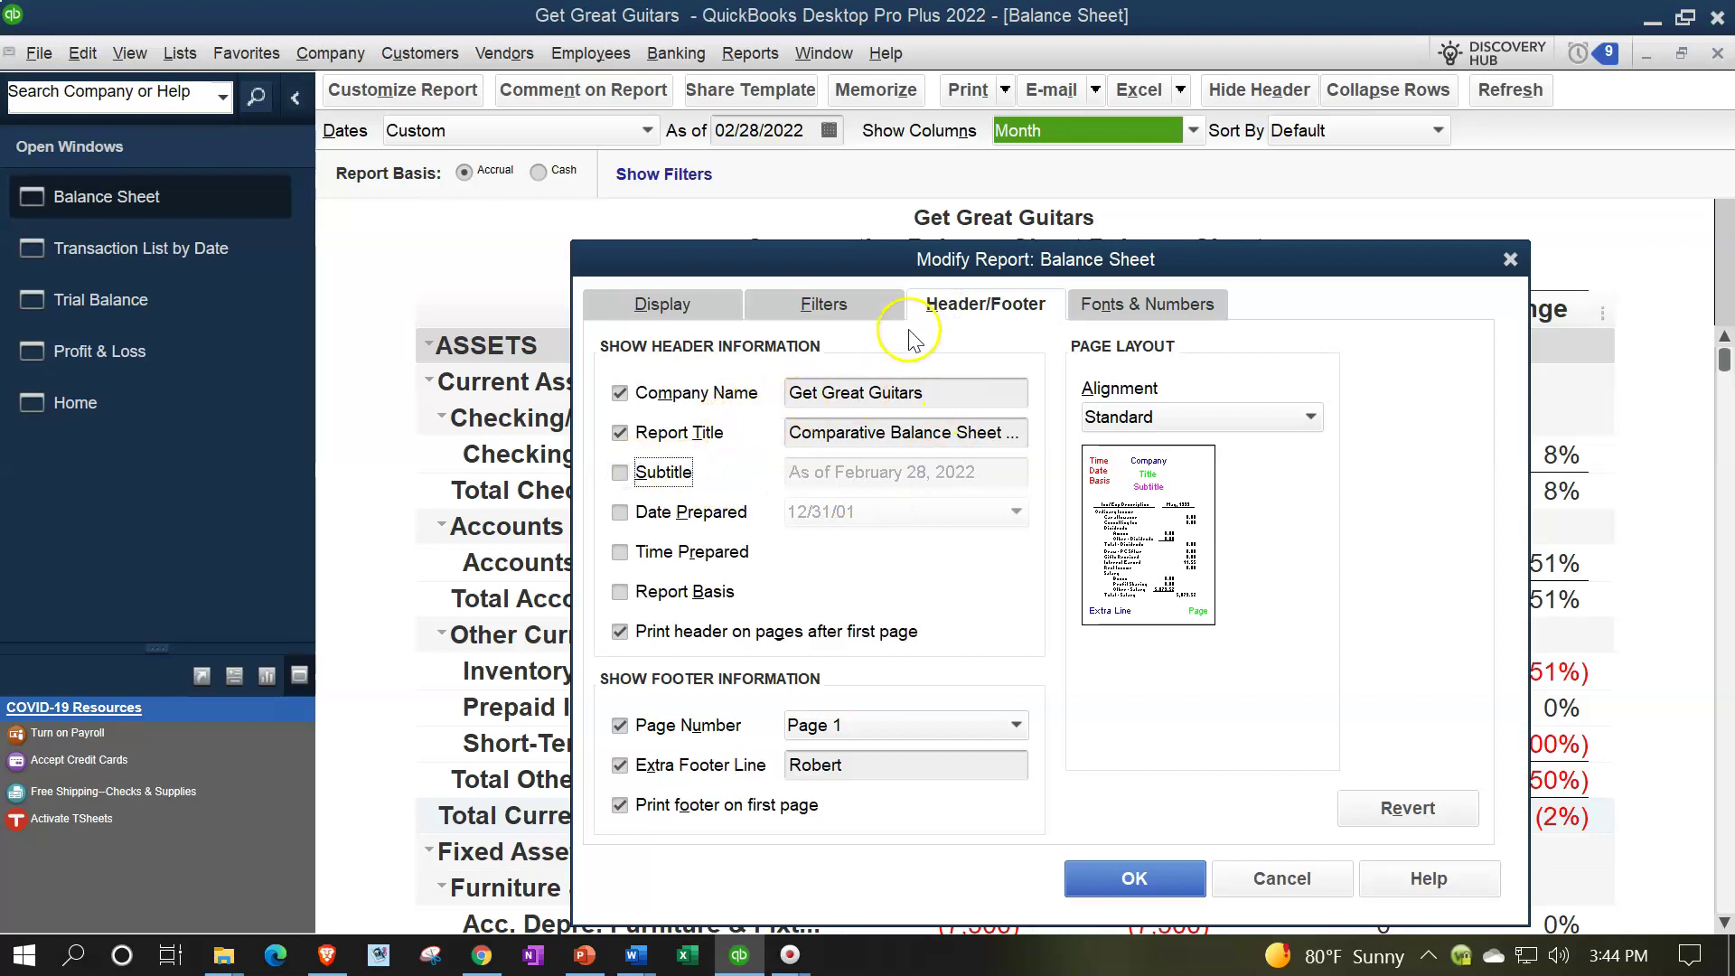
drag(912, 248, 915, 300)
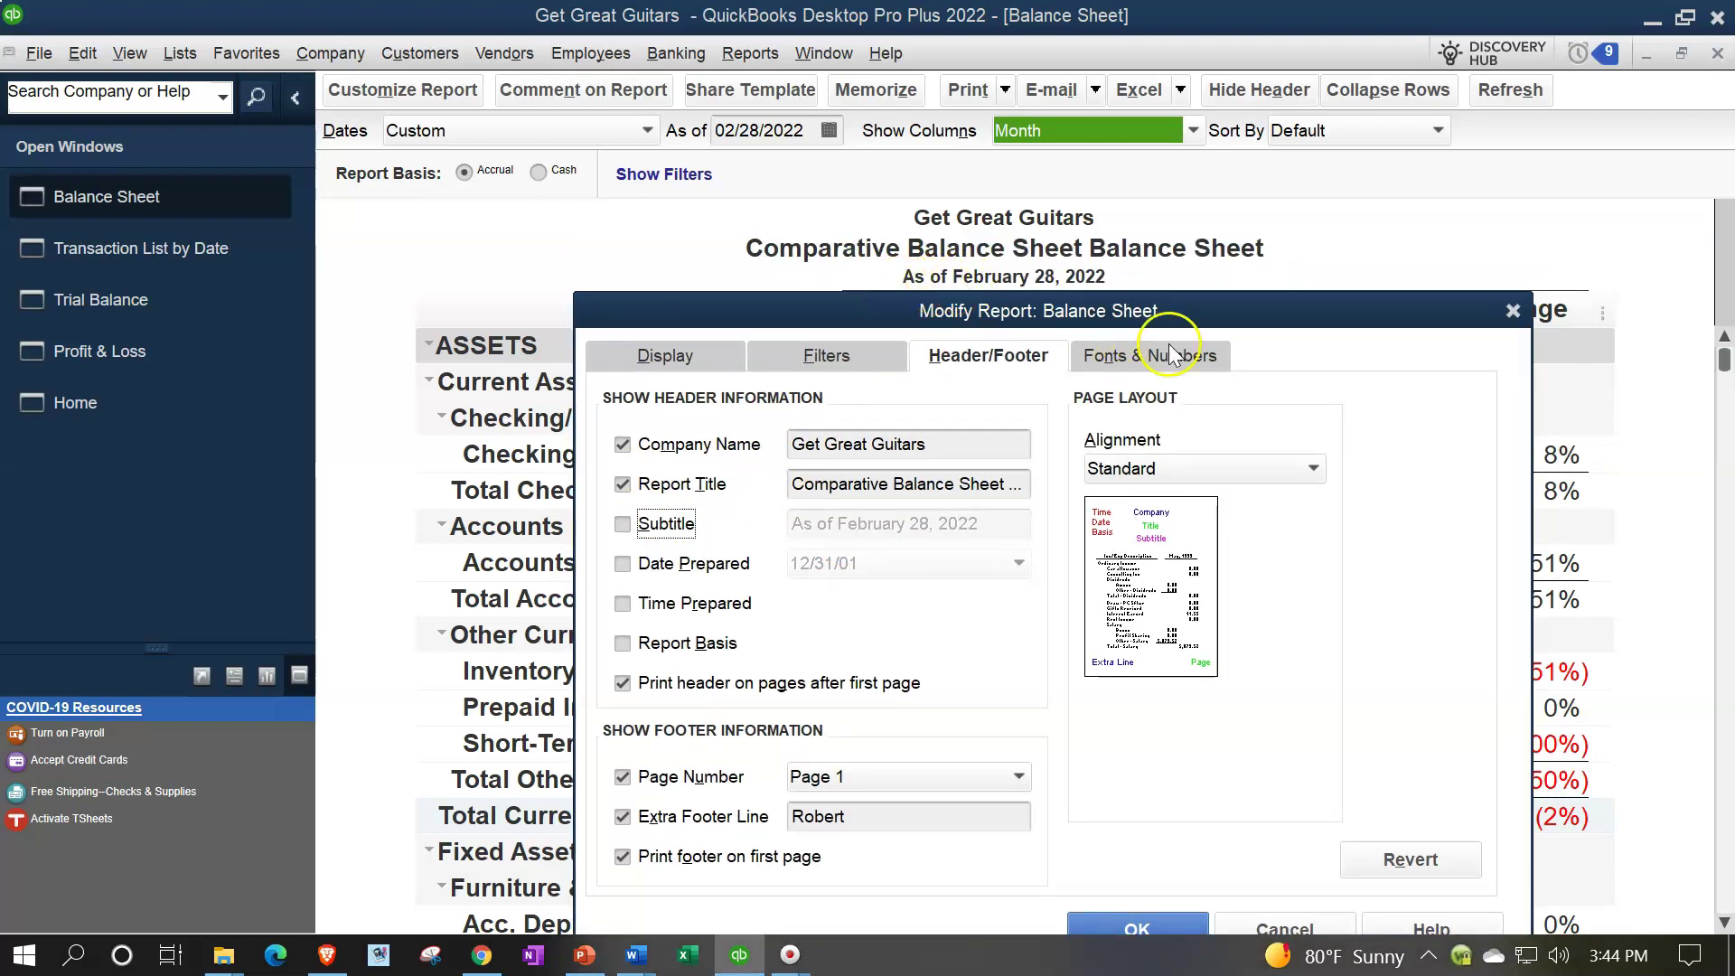
click(1110, 918)
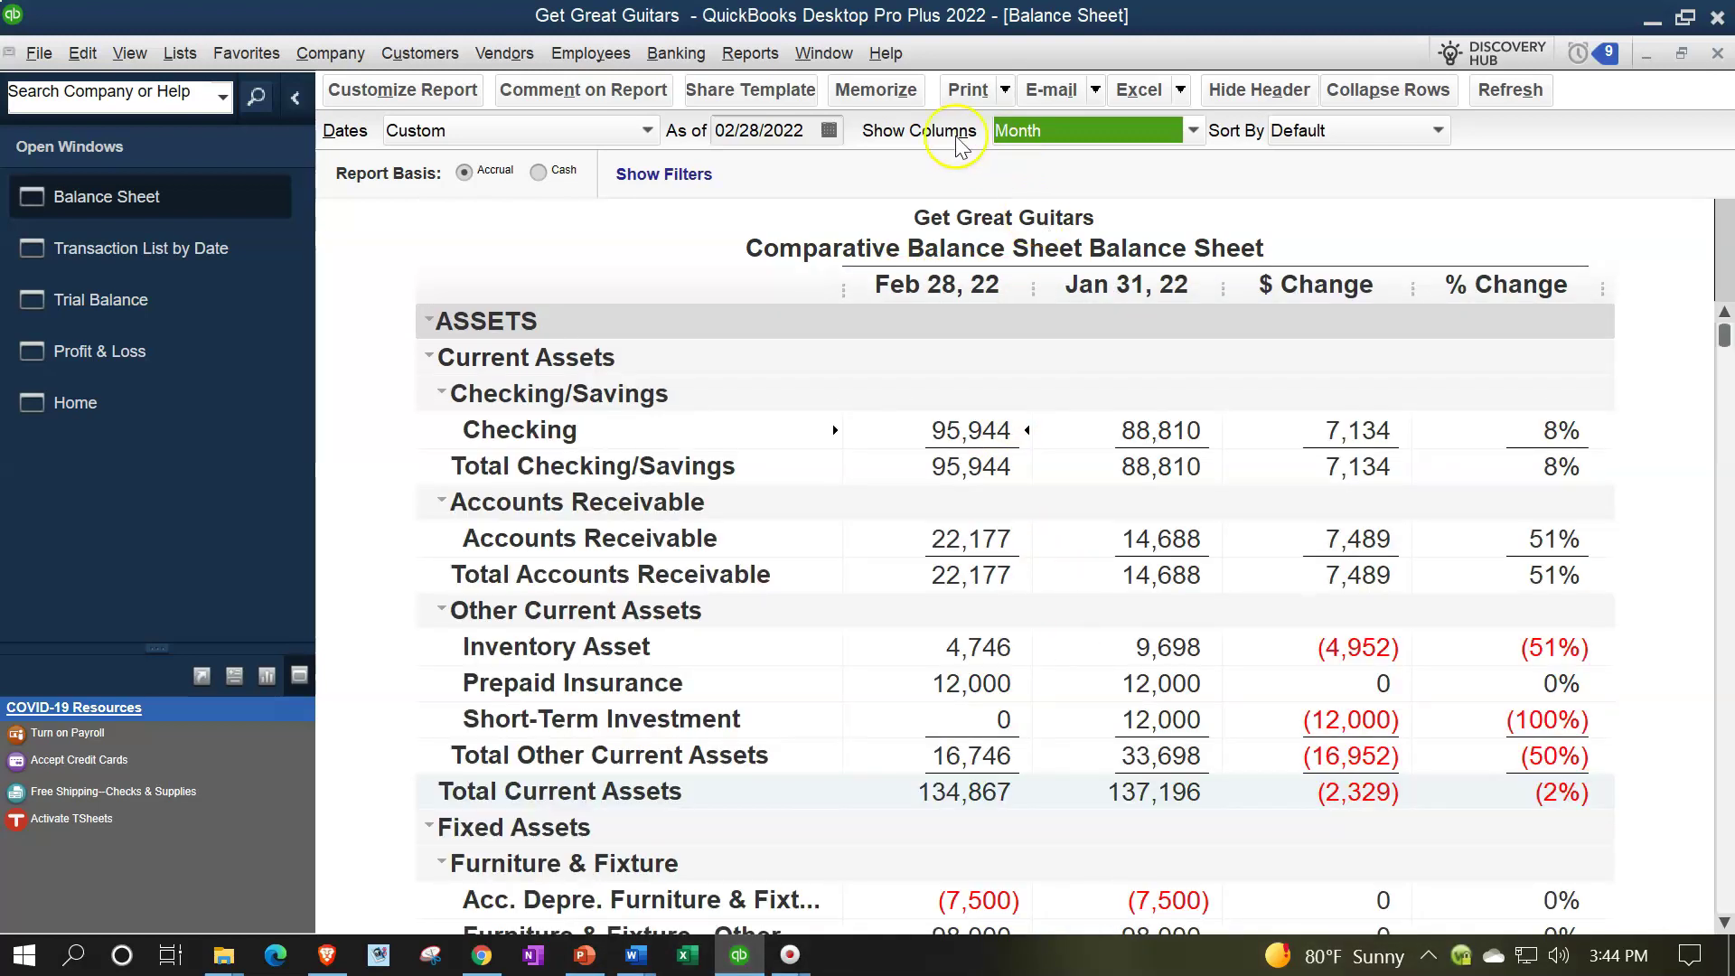
- Memorize the report as "Comparative Balance Sheet Balance Sheet" in the Accountant memorized report group
click(877, 91)
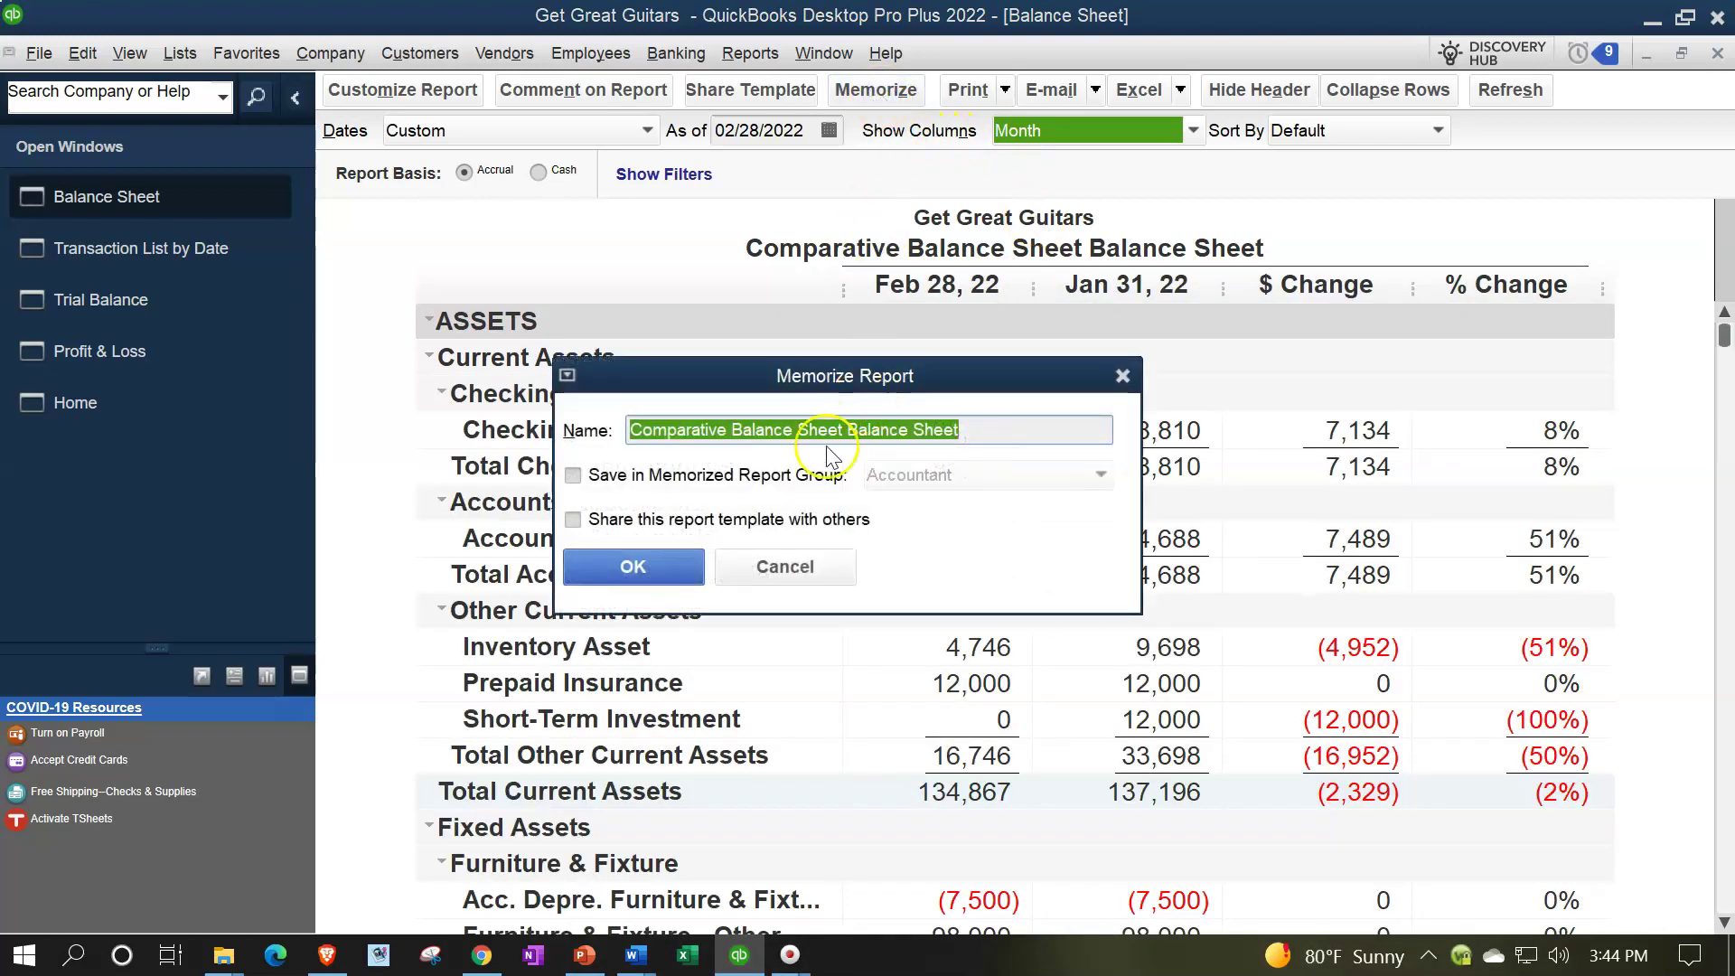
click(574, 477)
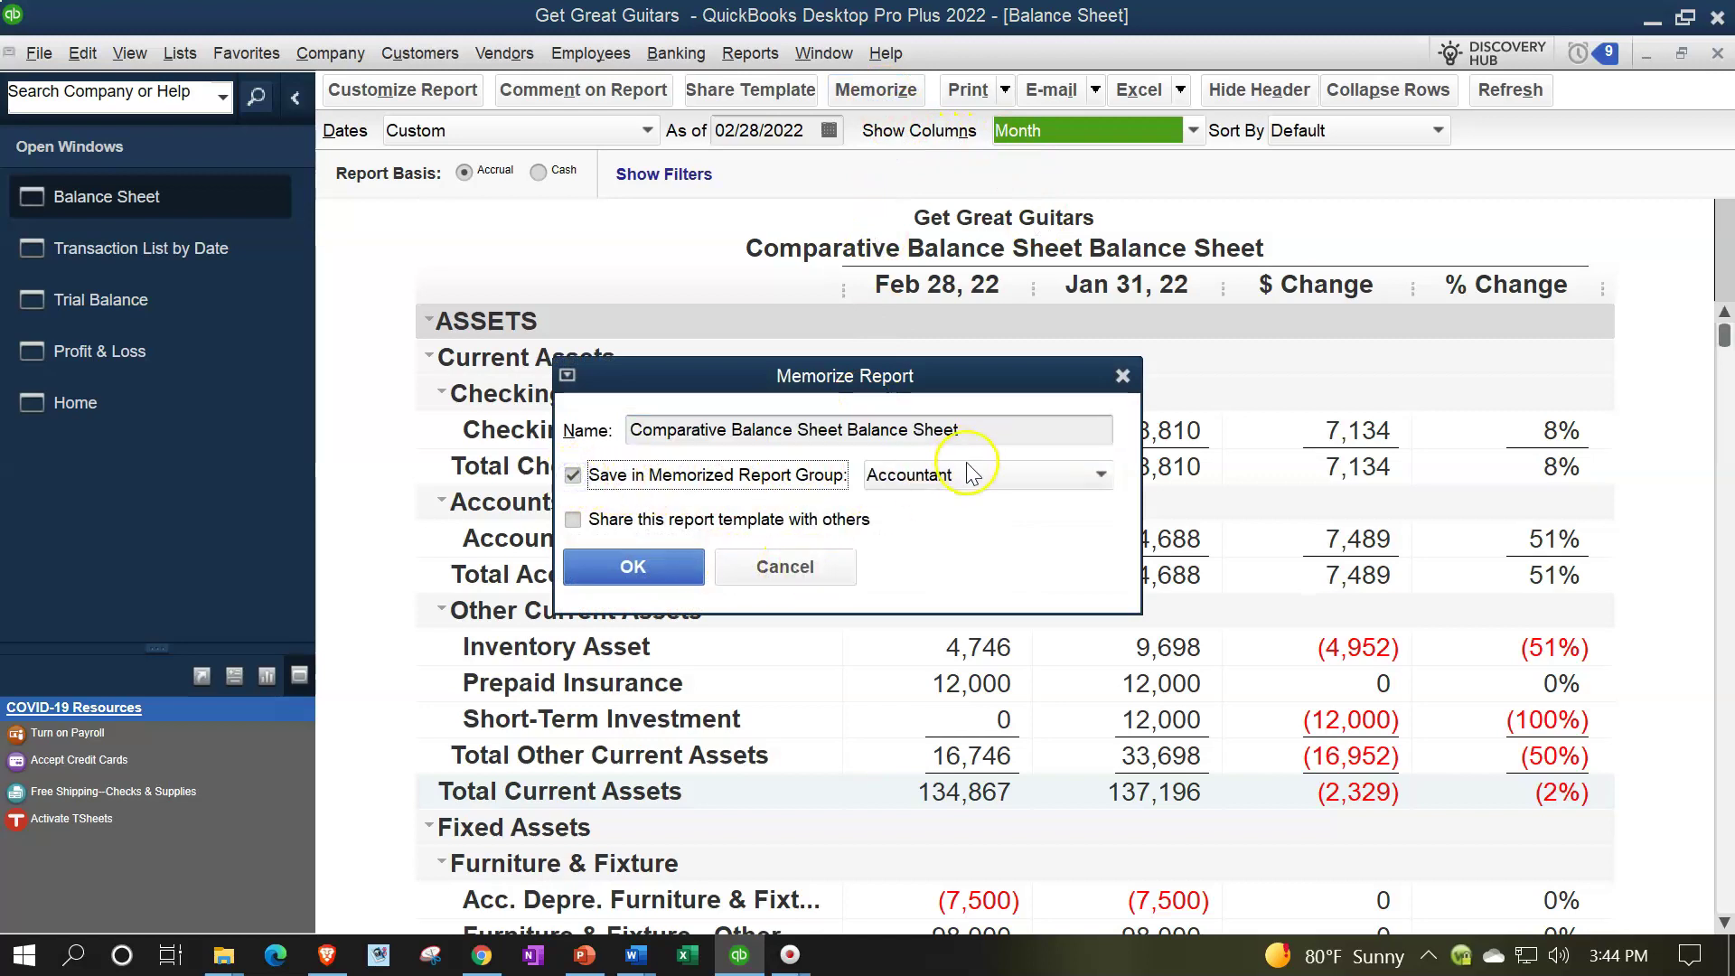
click(676, 565)
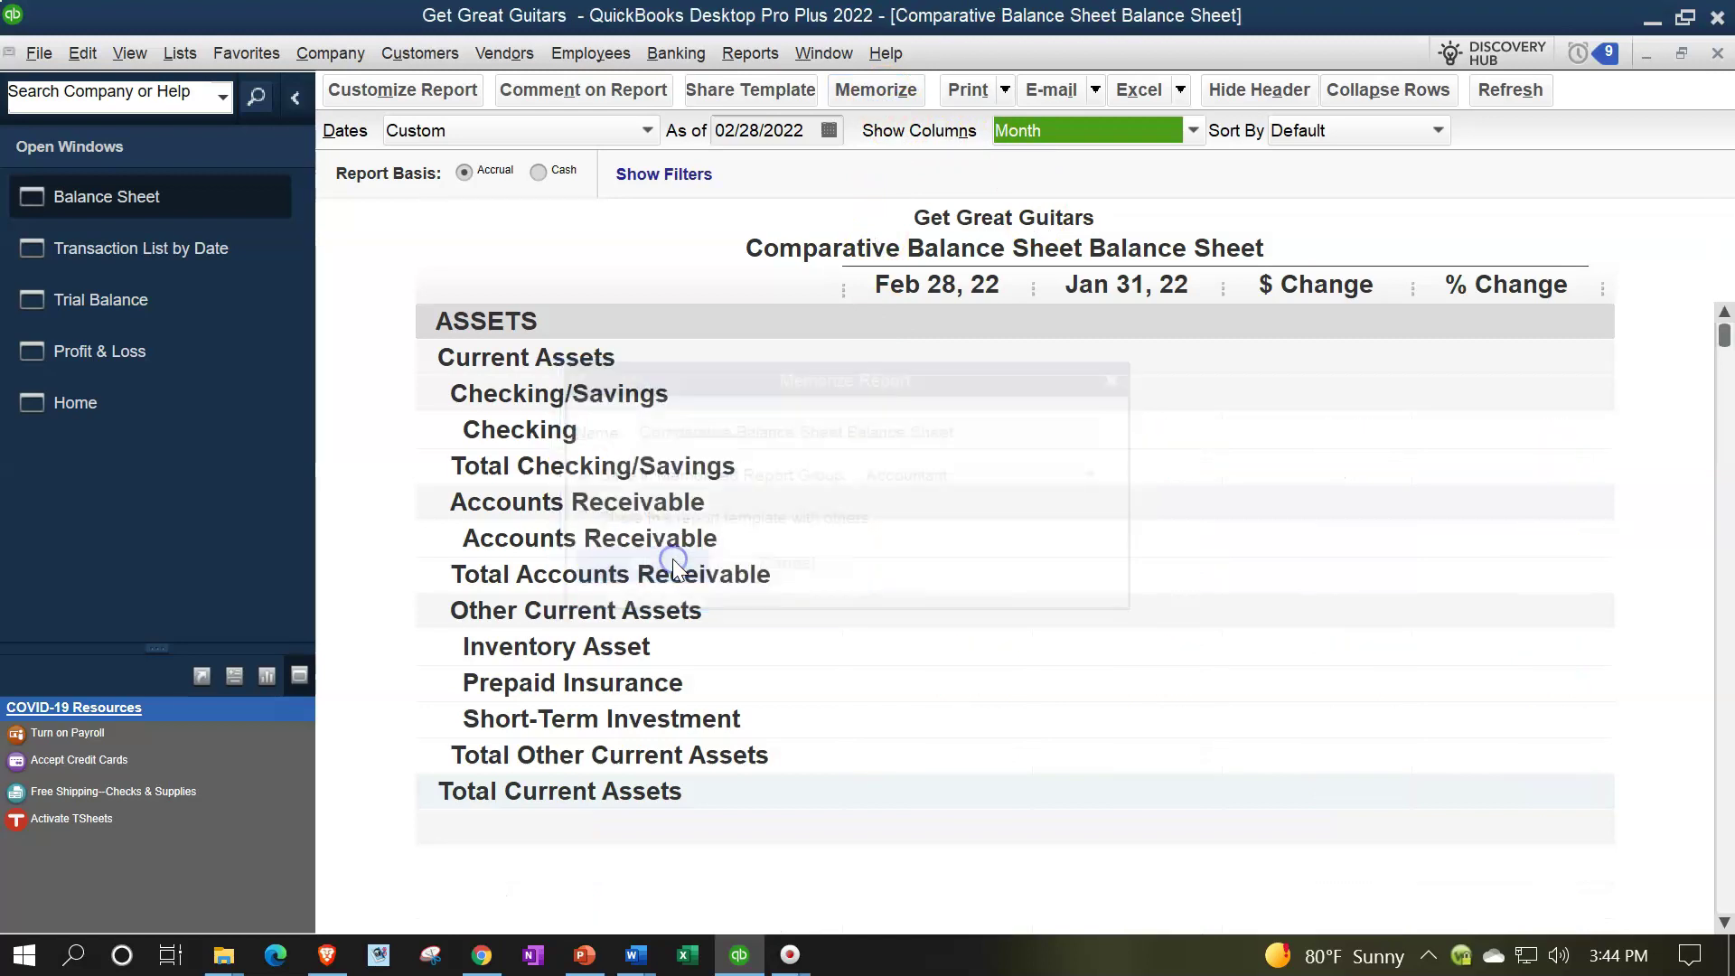
click(674, 539)
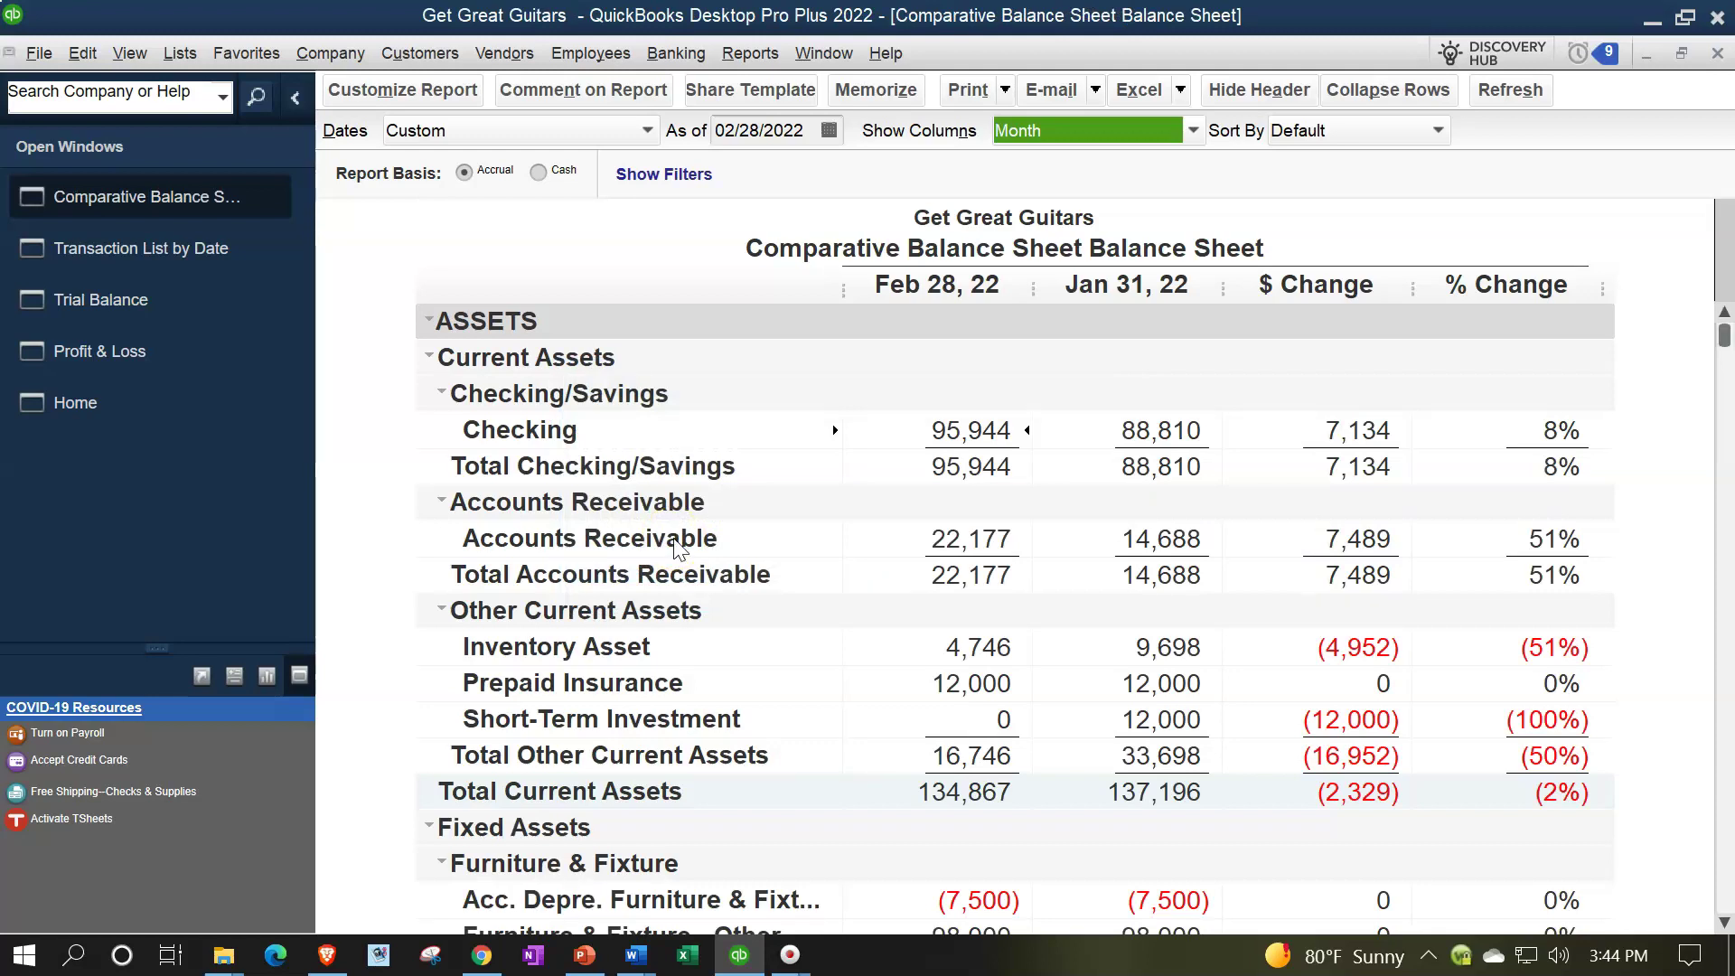
- Start saving the report as a PDF and choose QuickBooks Desktop 2022 > Second Part of Course-New Company File > Reports > Month Two Reports
click(1004, 91)
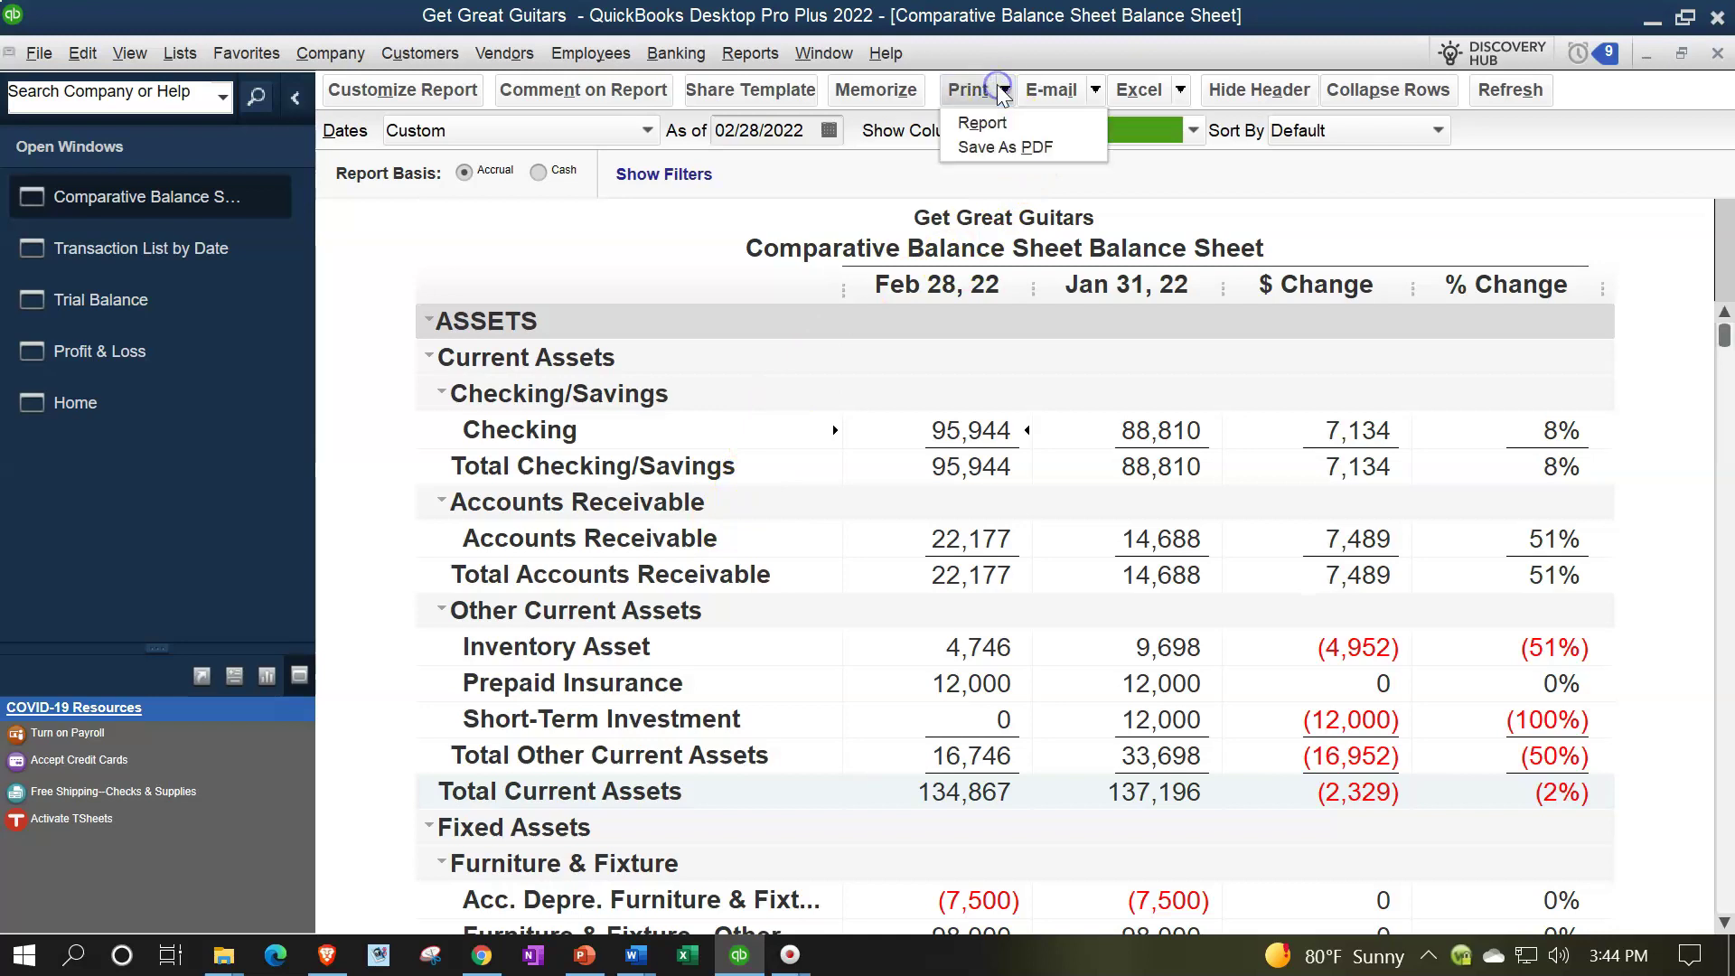
click(1028, 149)
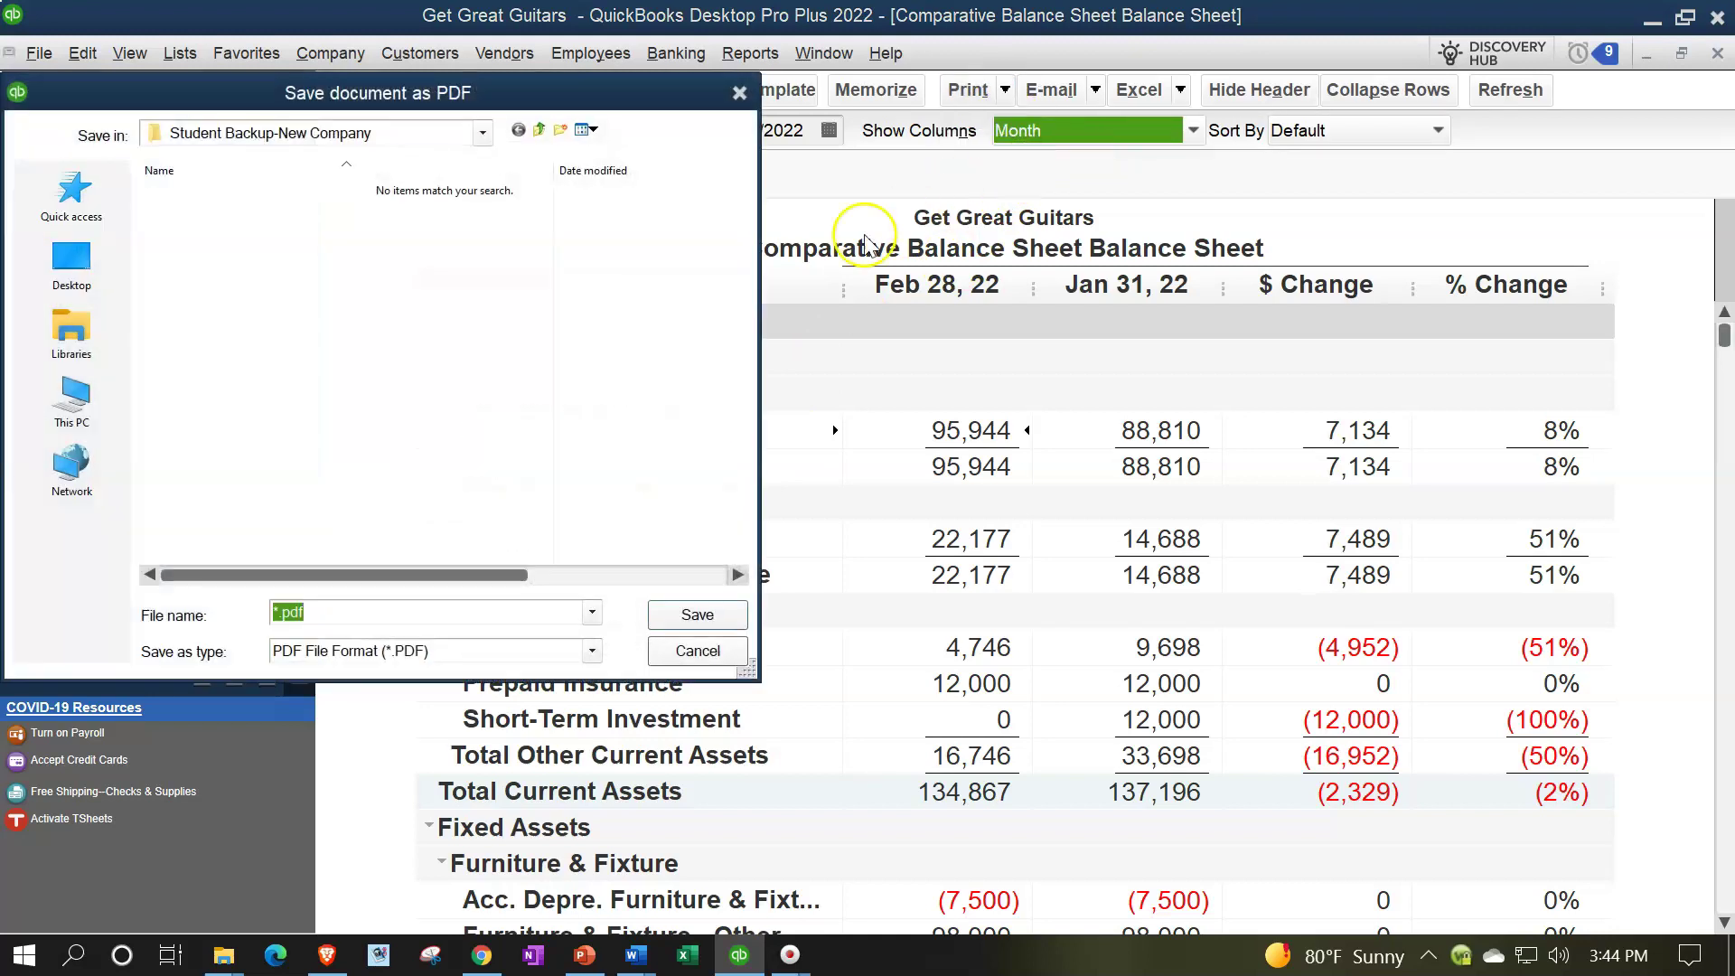
click(481, 133)
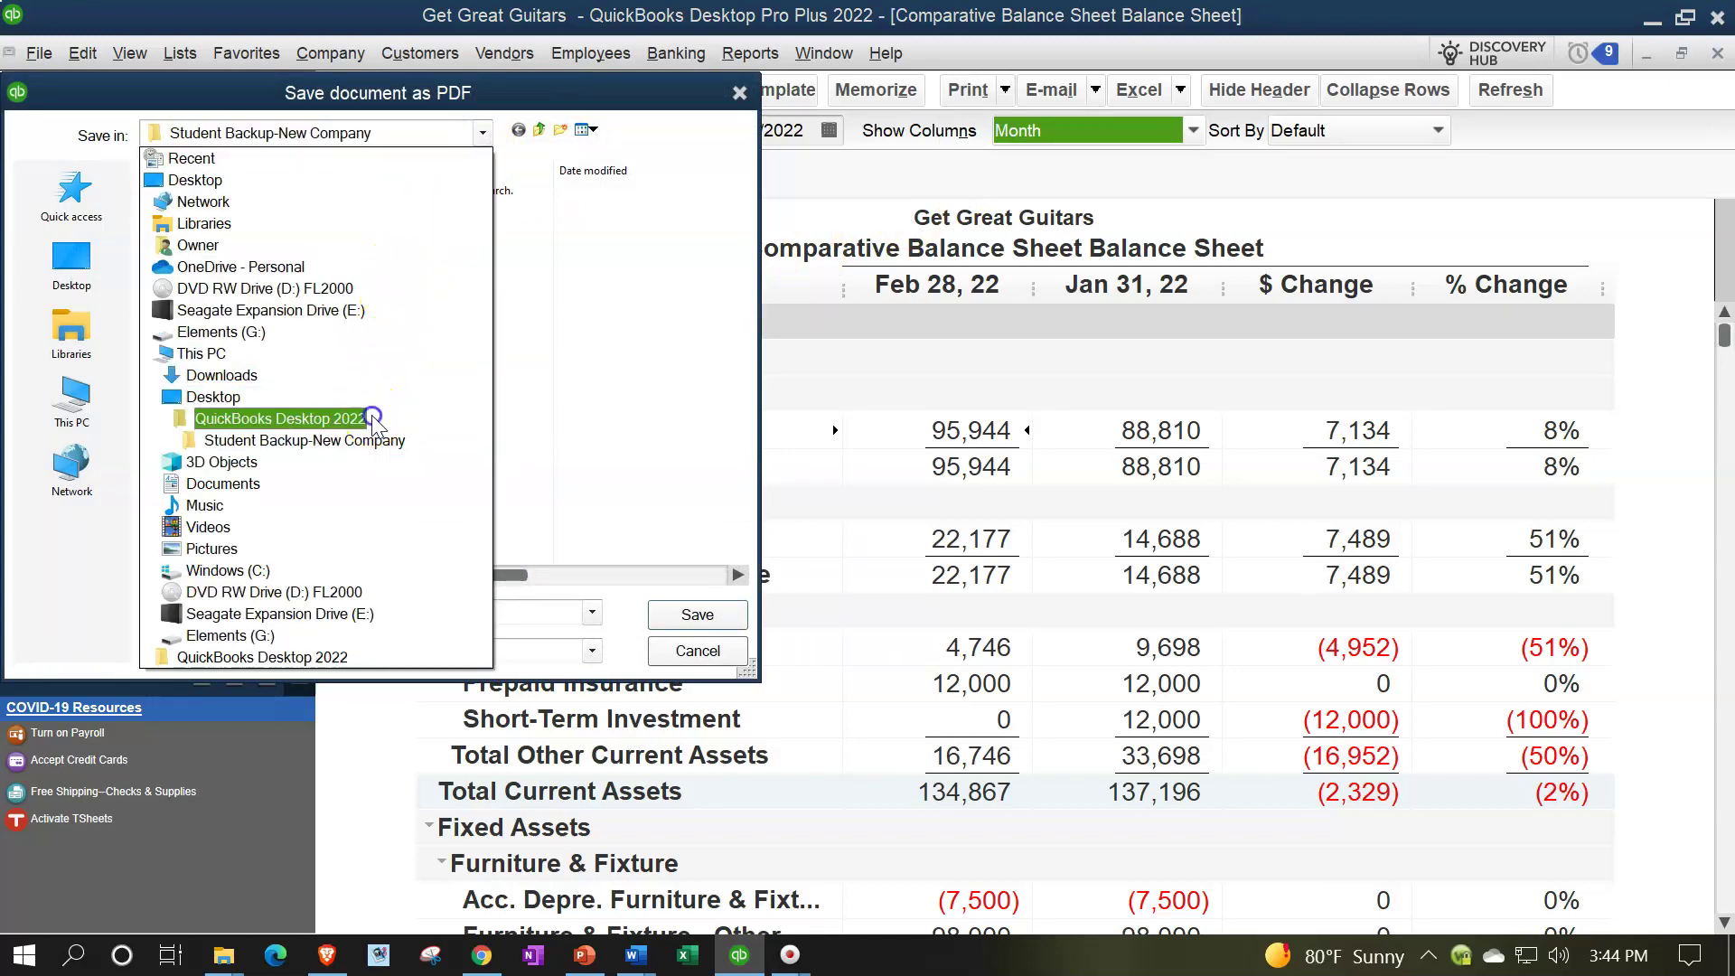
click(371, 420)
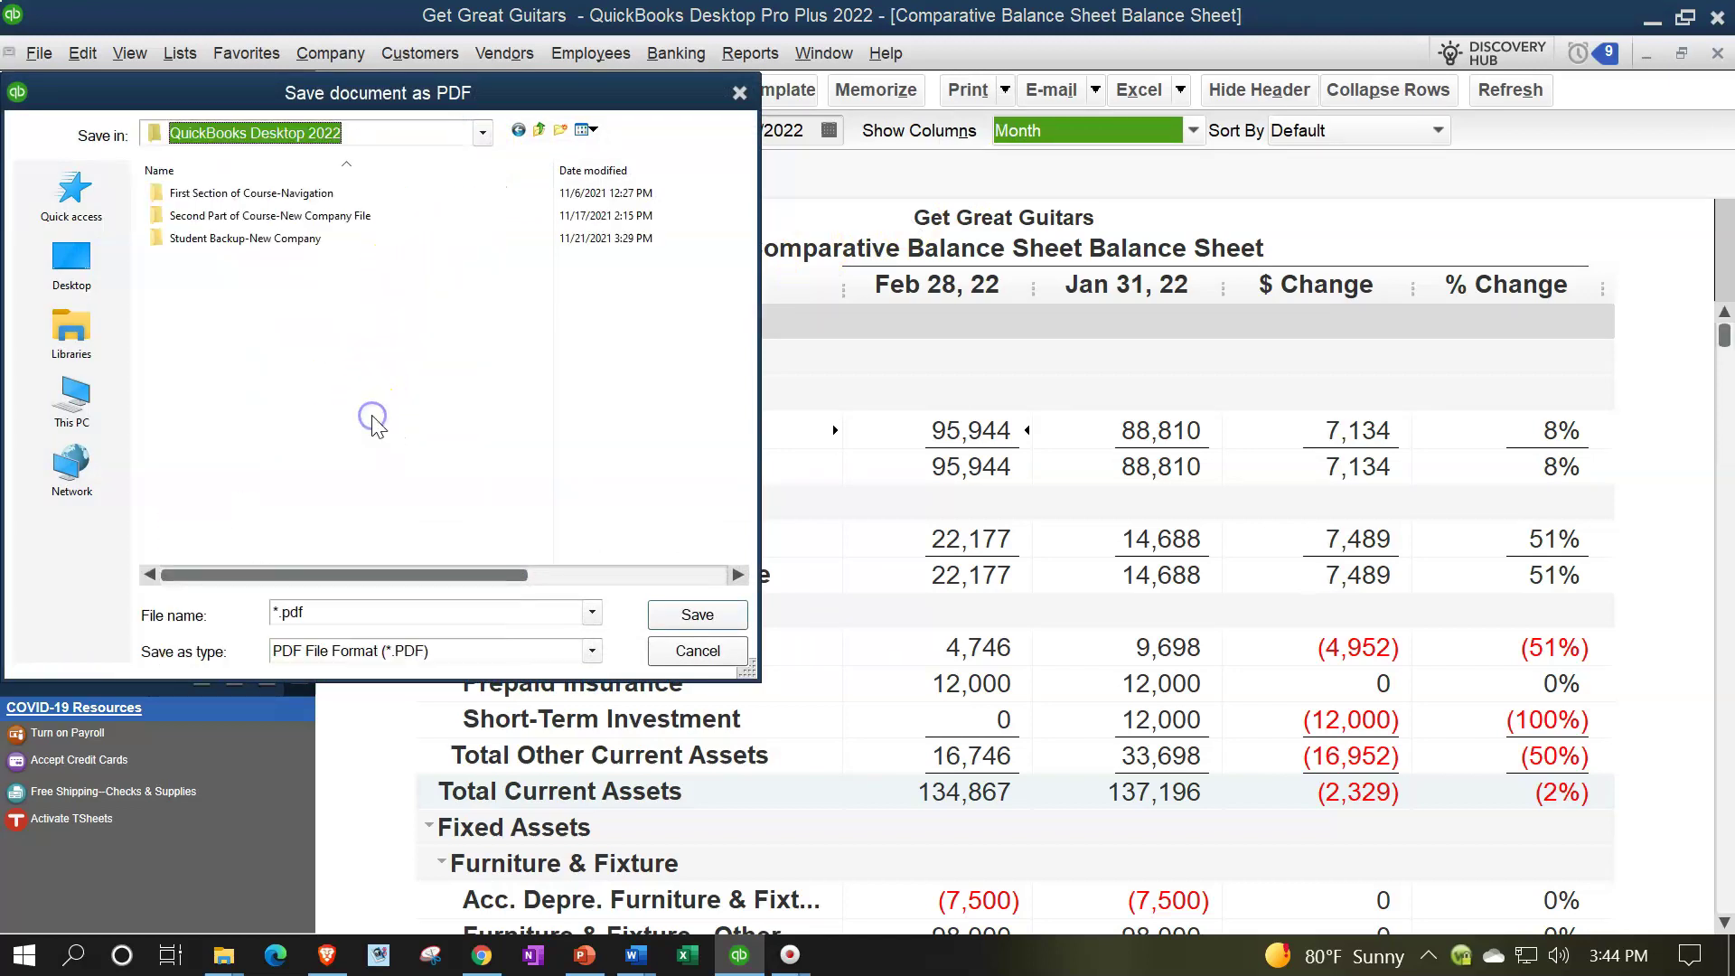
double_click(208, 217)
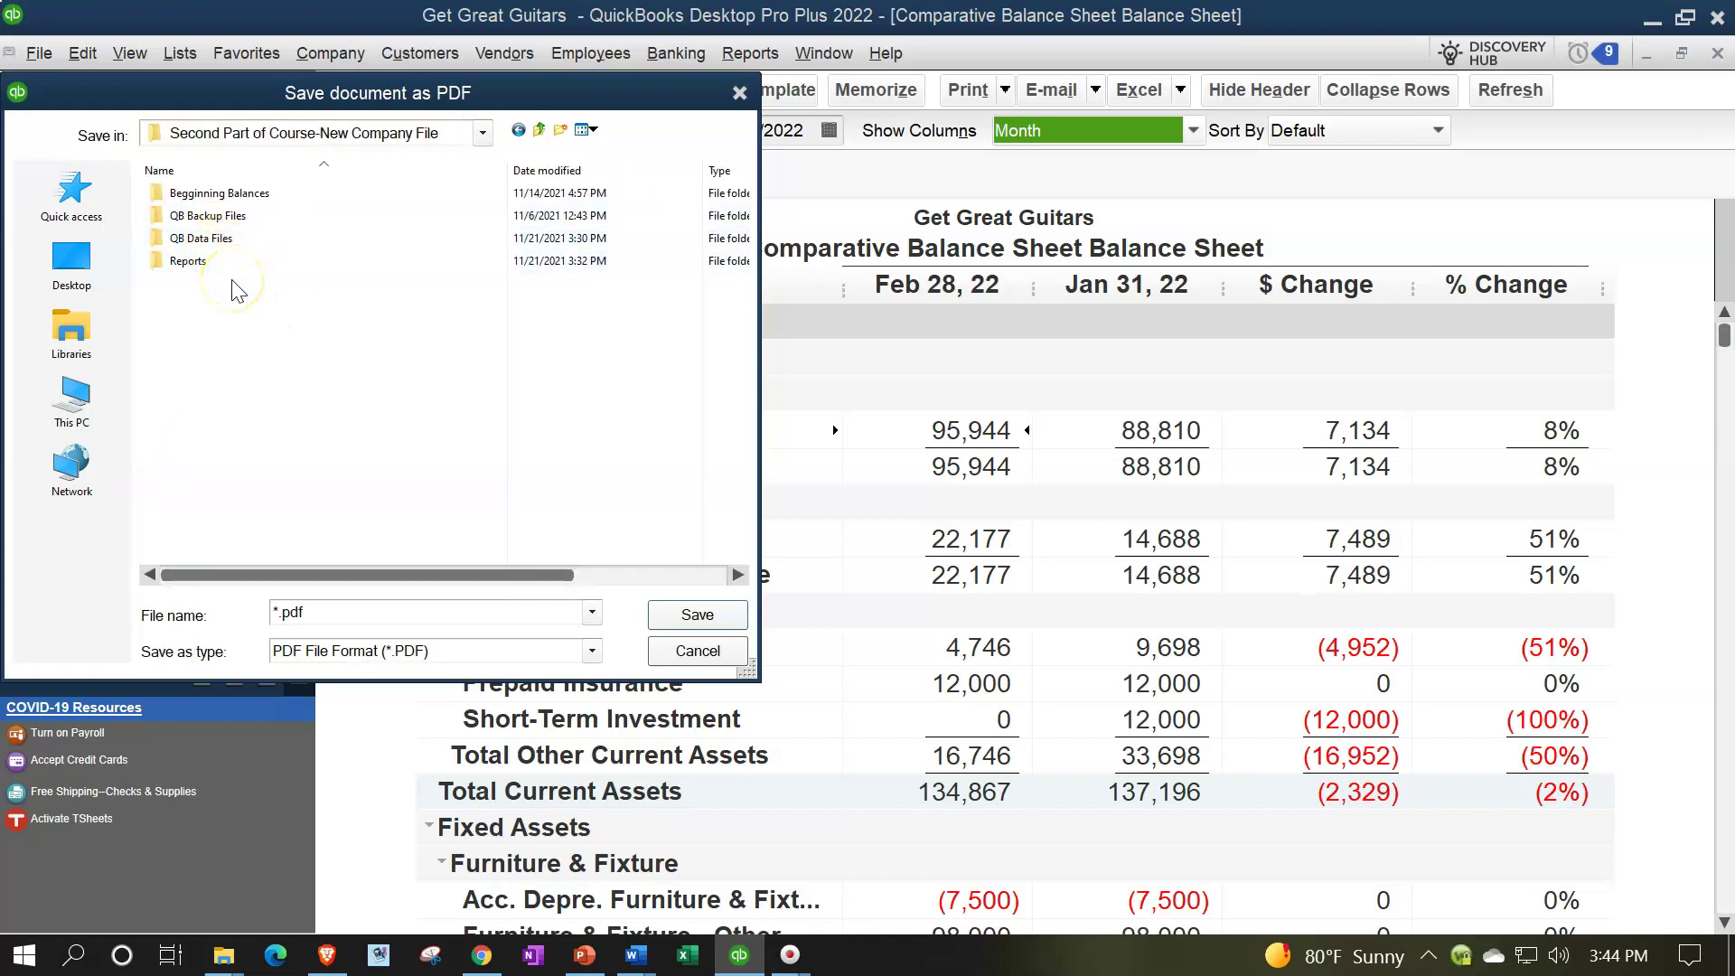
double_click(233, 270)
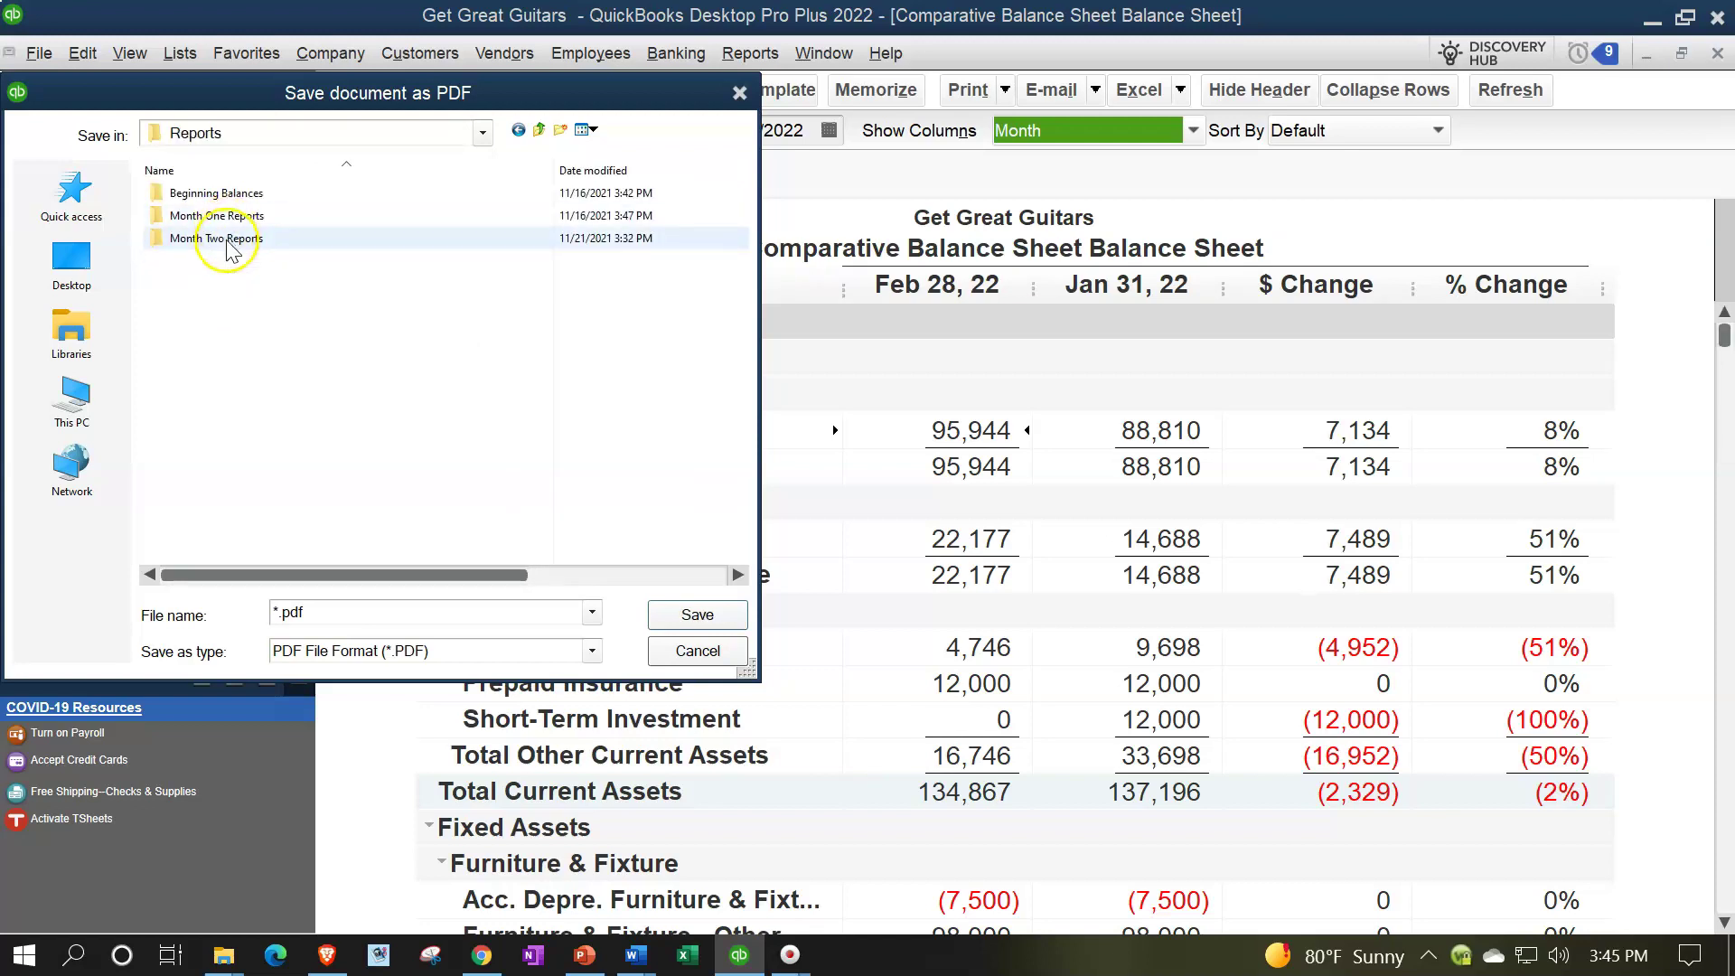
double_click(226, 239)
- Name the PDF "Comparative Balance Sheet" and save it
drag(438, 90, 1089, 292)
double_click(967, 811)
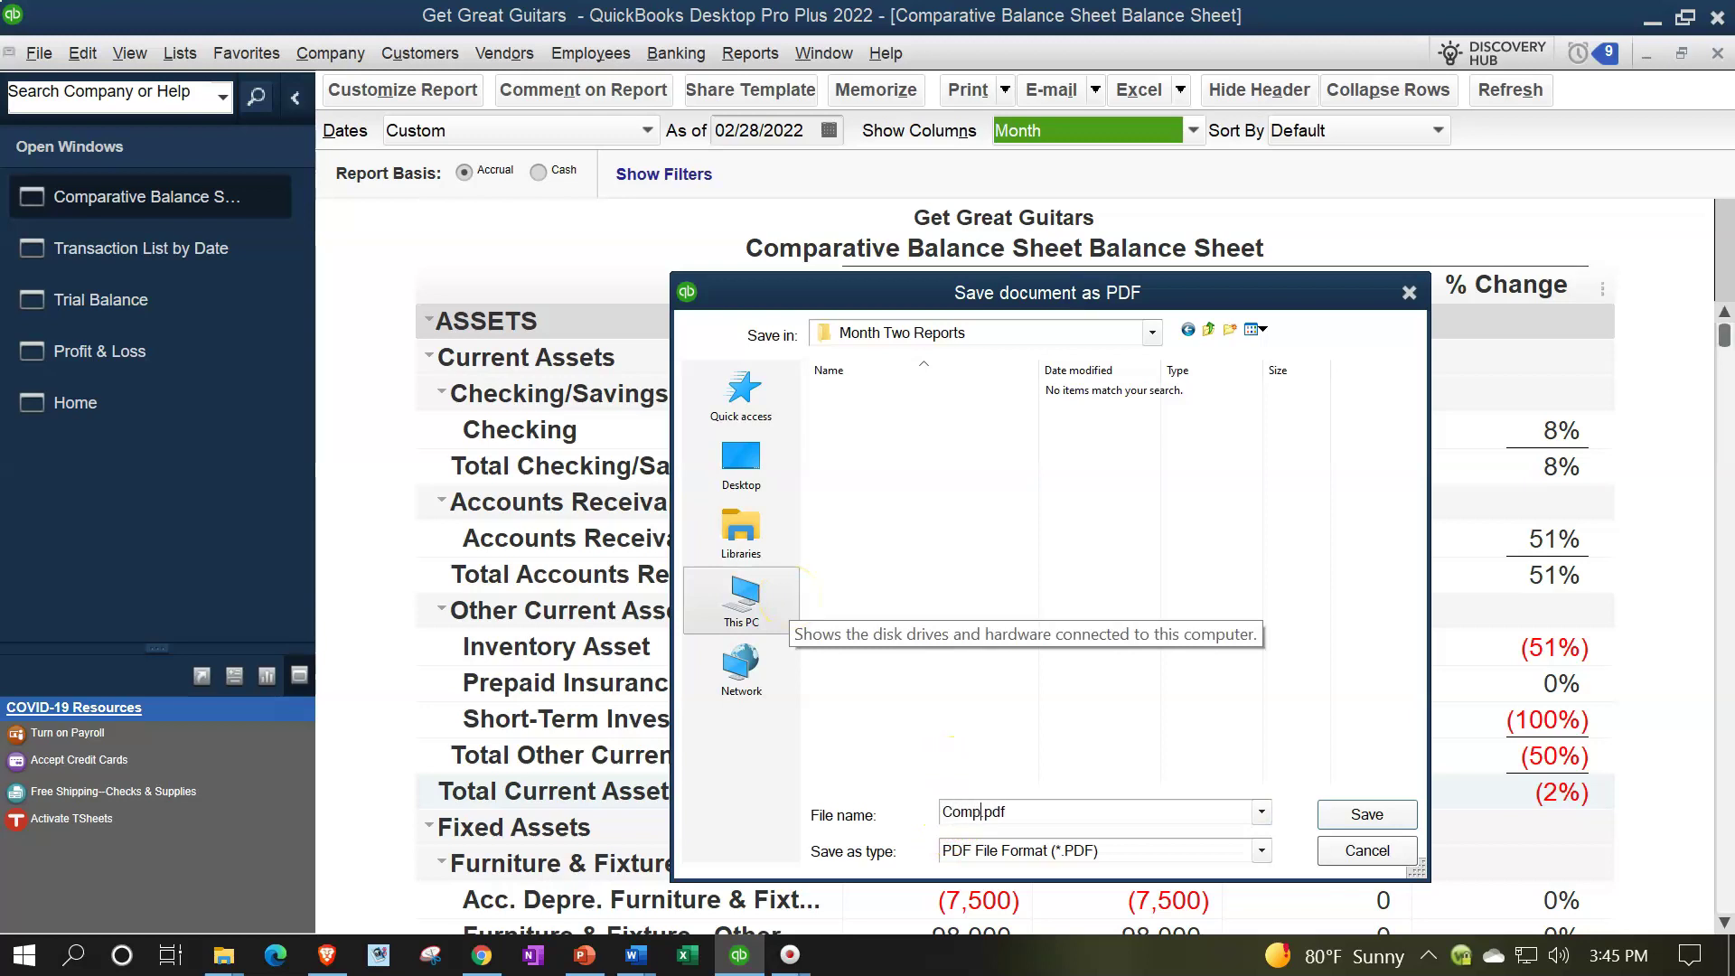
text(Comparative BalancE)
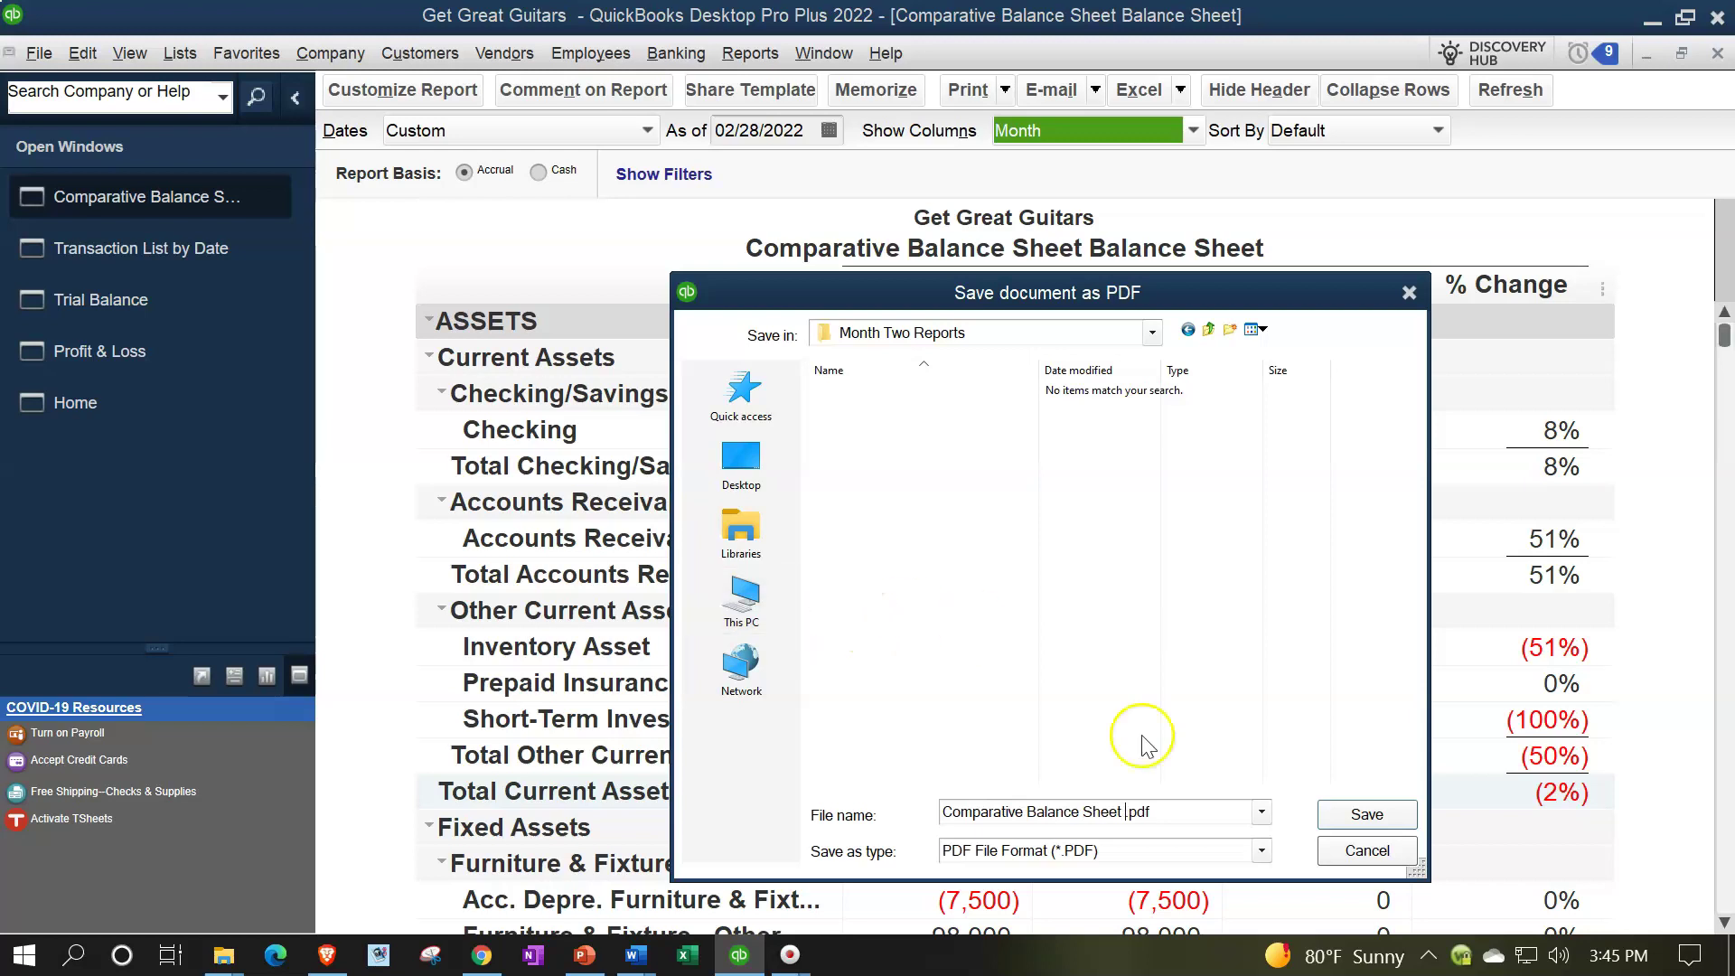
click(1329, 816)
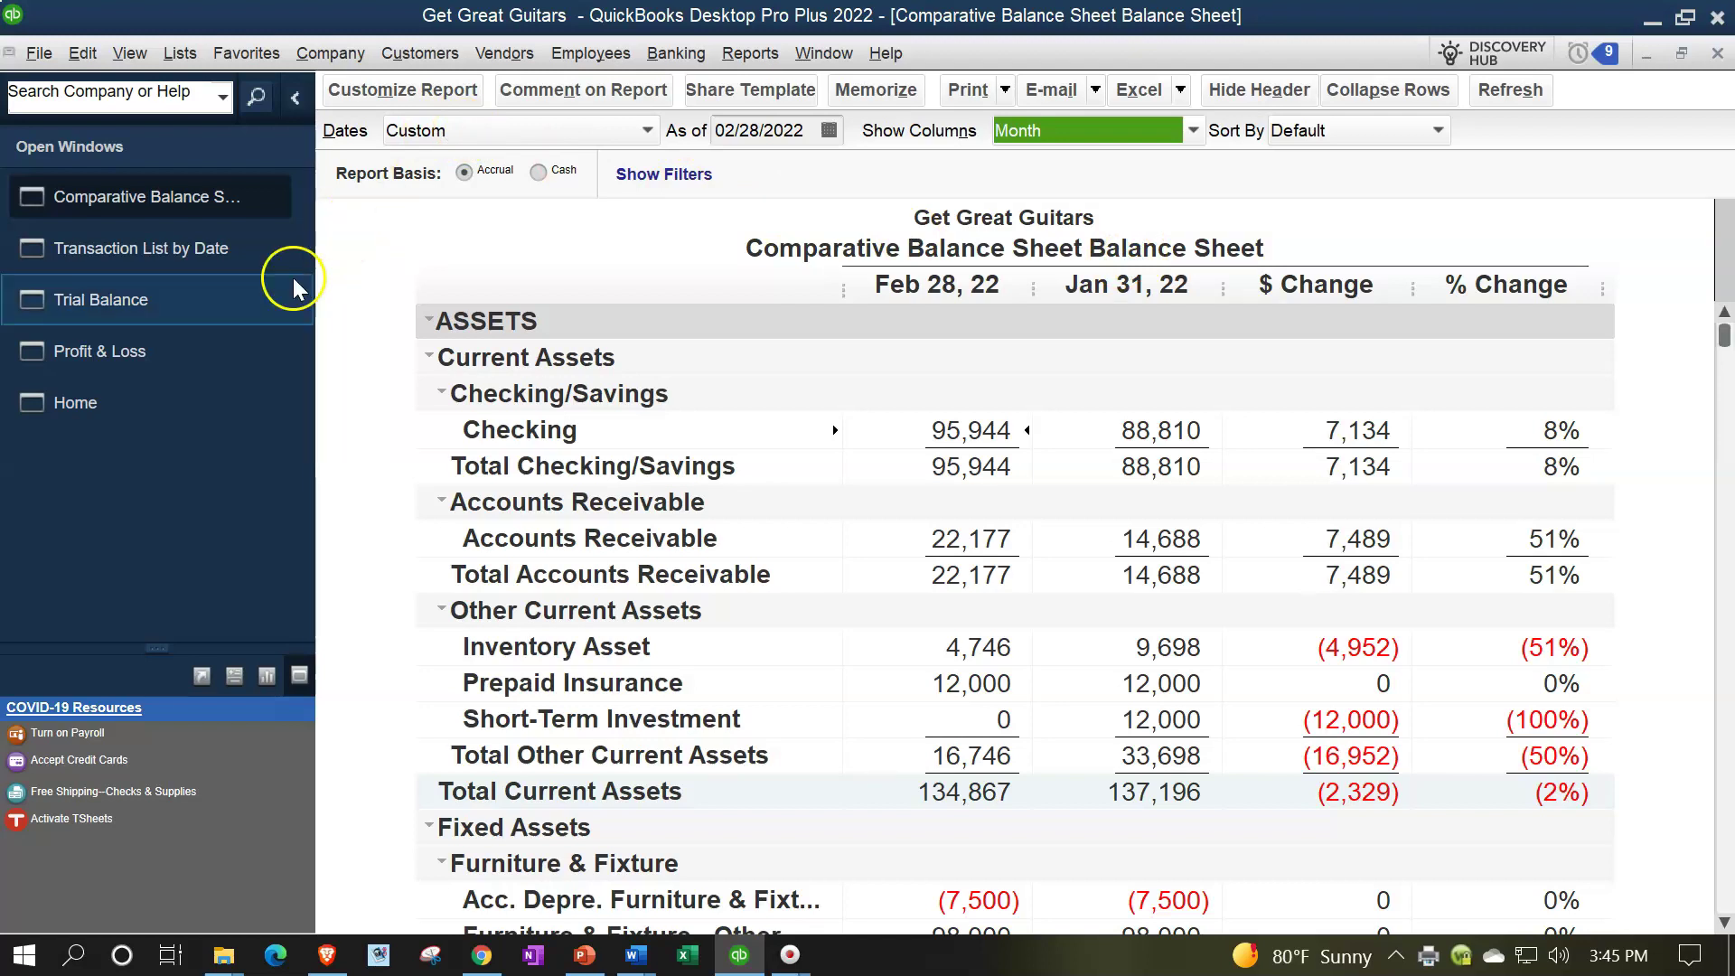
- Export the comparative balance sheet to a new Excel worksheet
click(1180, 91)
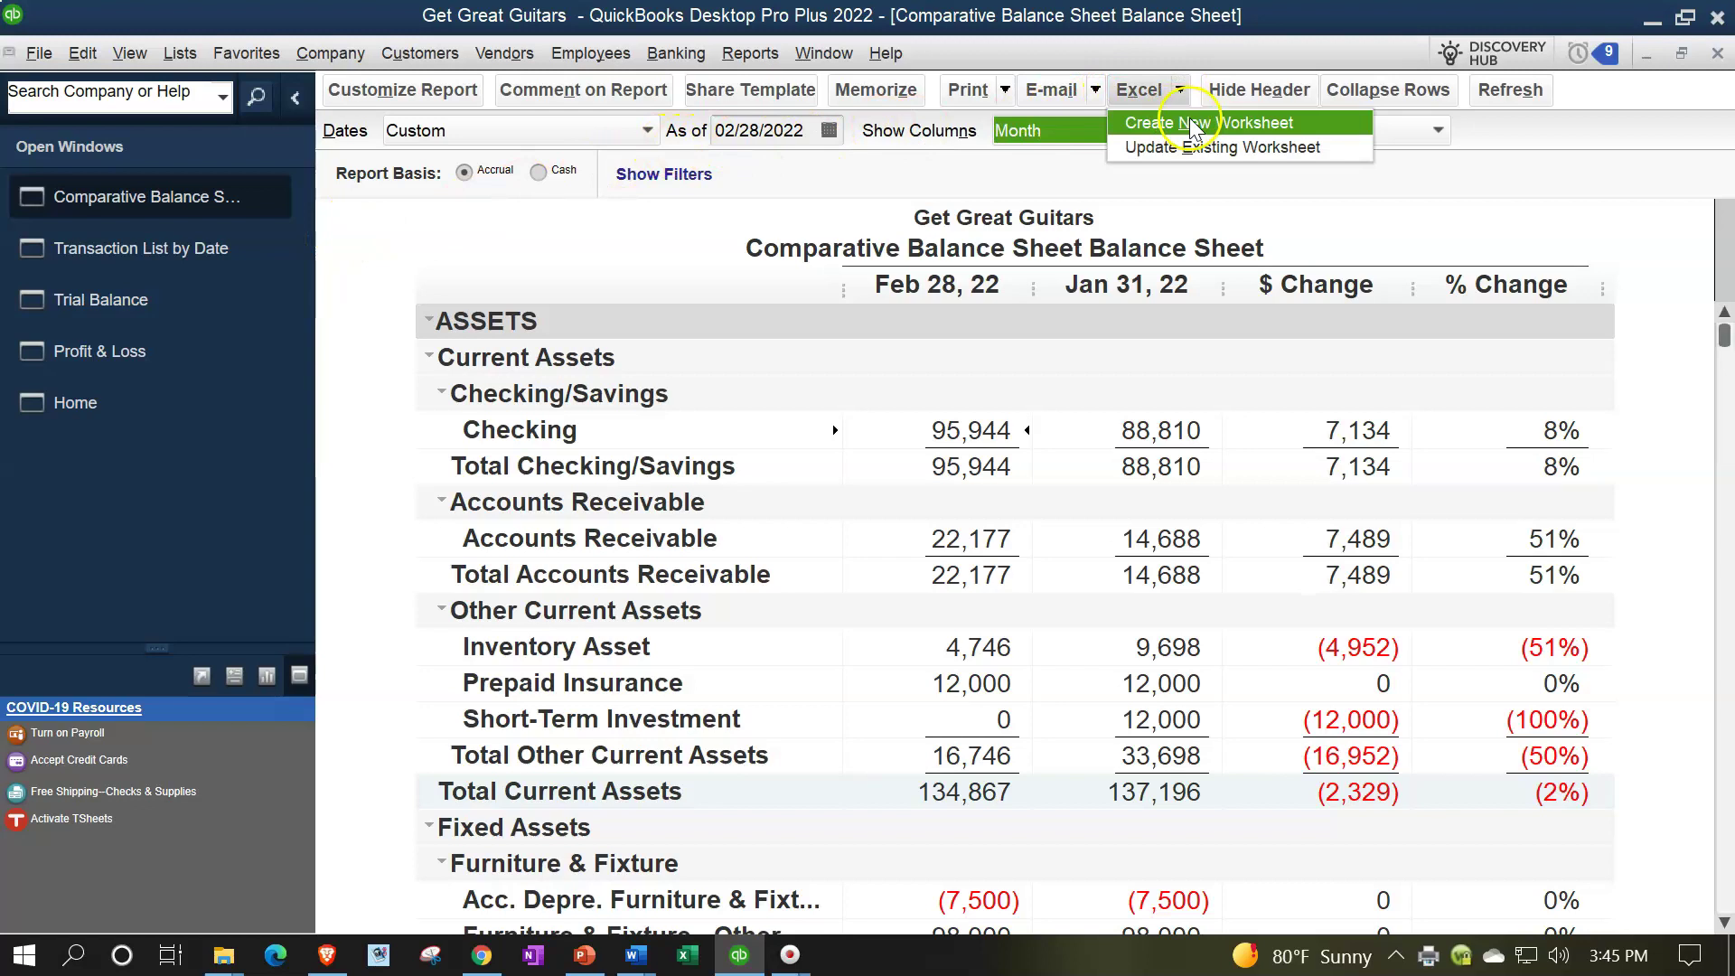
click(1189, 122)
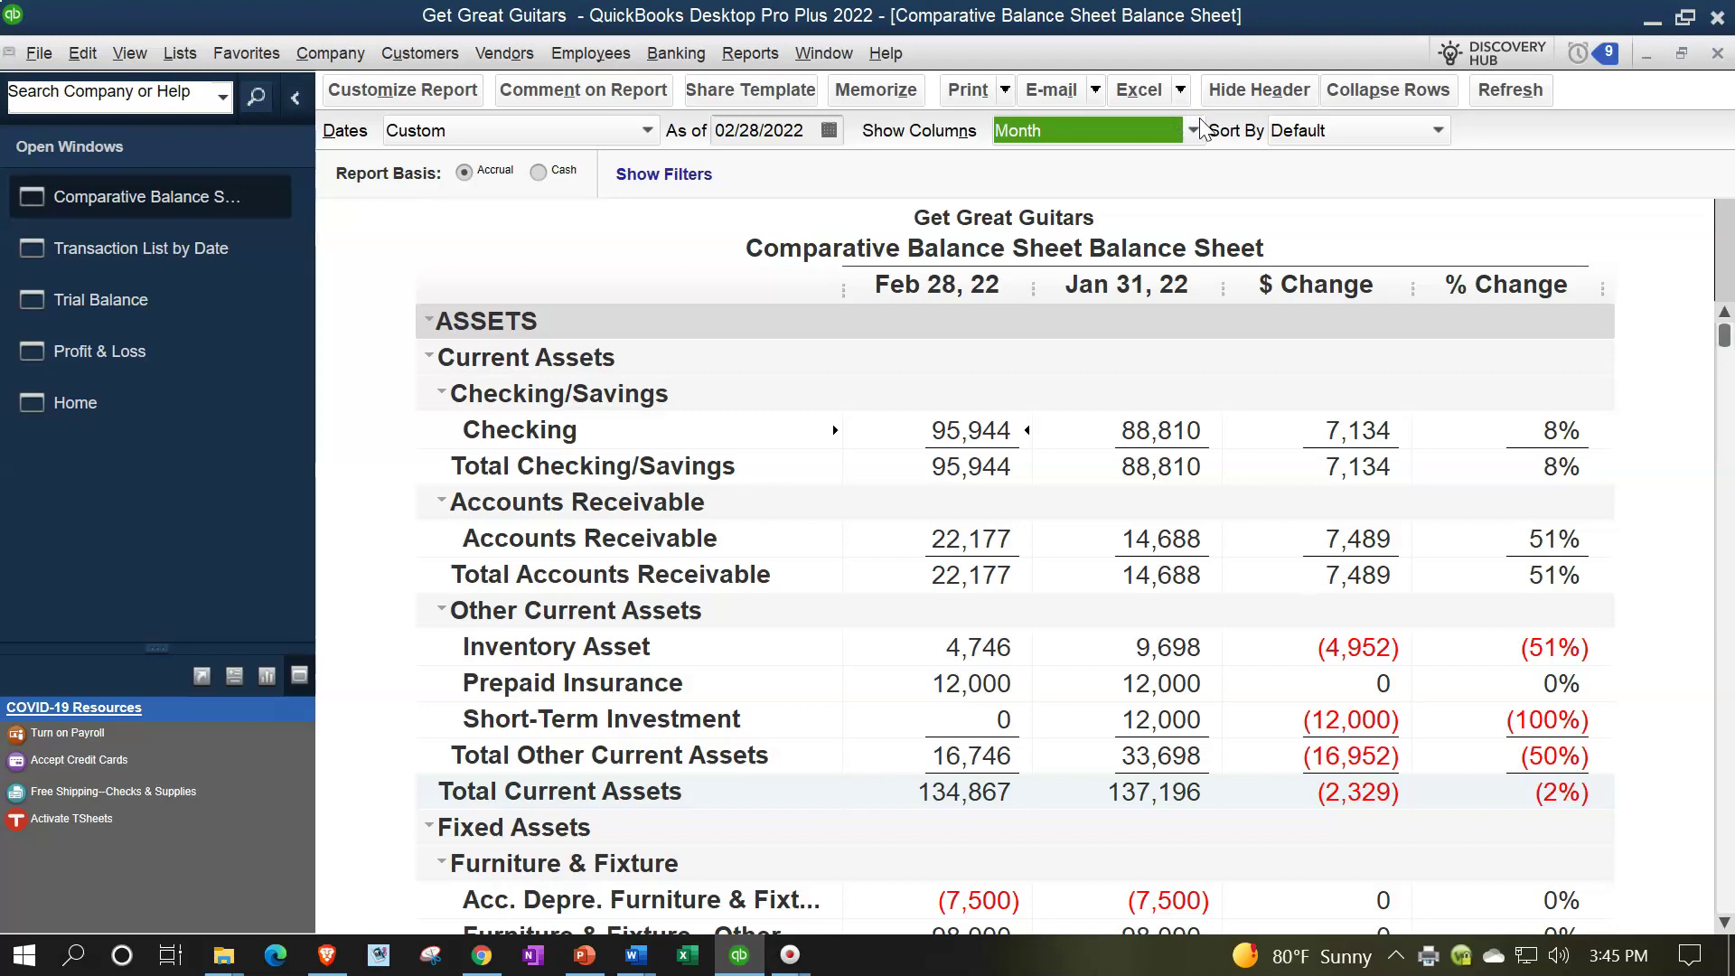
click(908, 671)
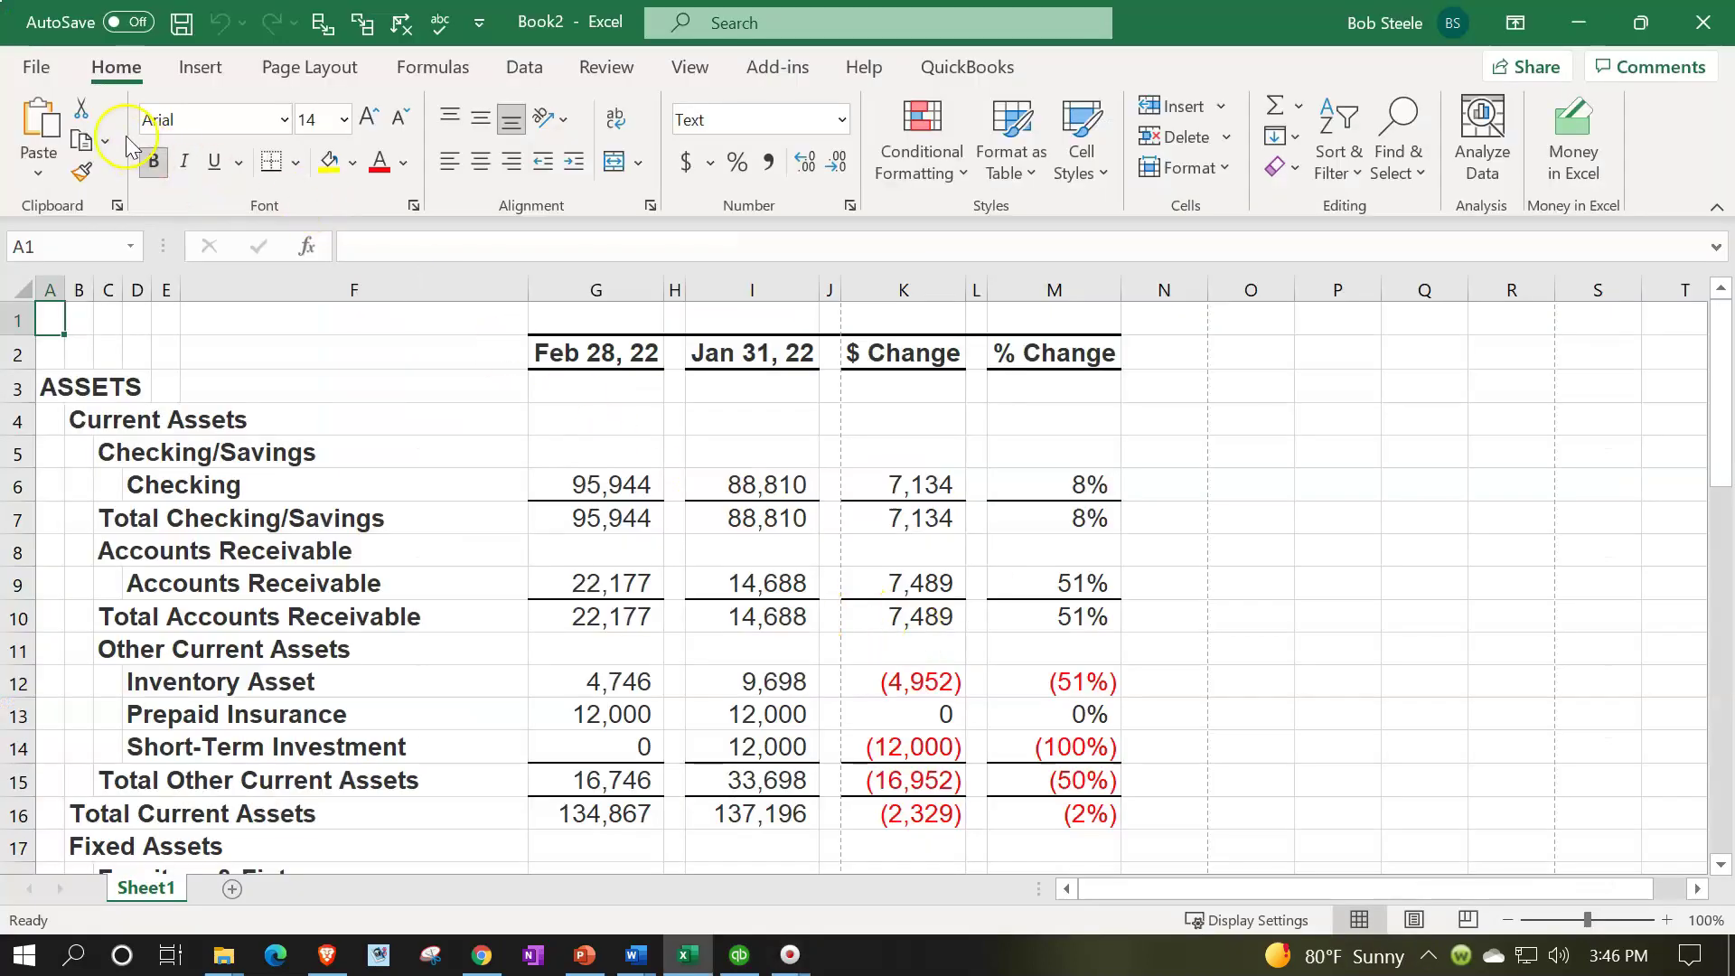
- Save the exported workbook as "Month Two Reports" in the Month Two Reports folder under QuickBooks Desktop 2022 on the desktop
click(37, 74)
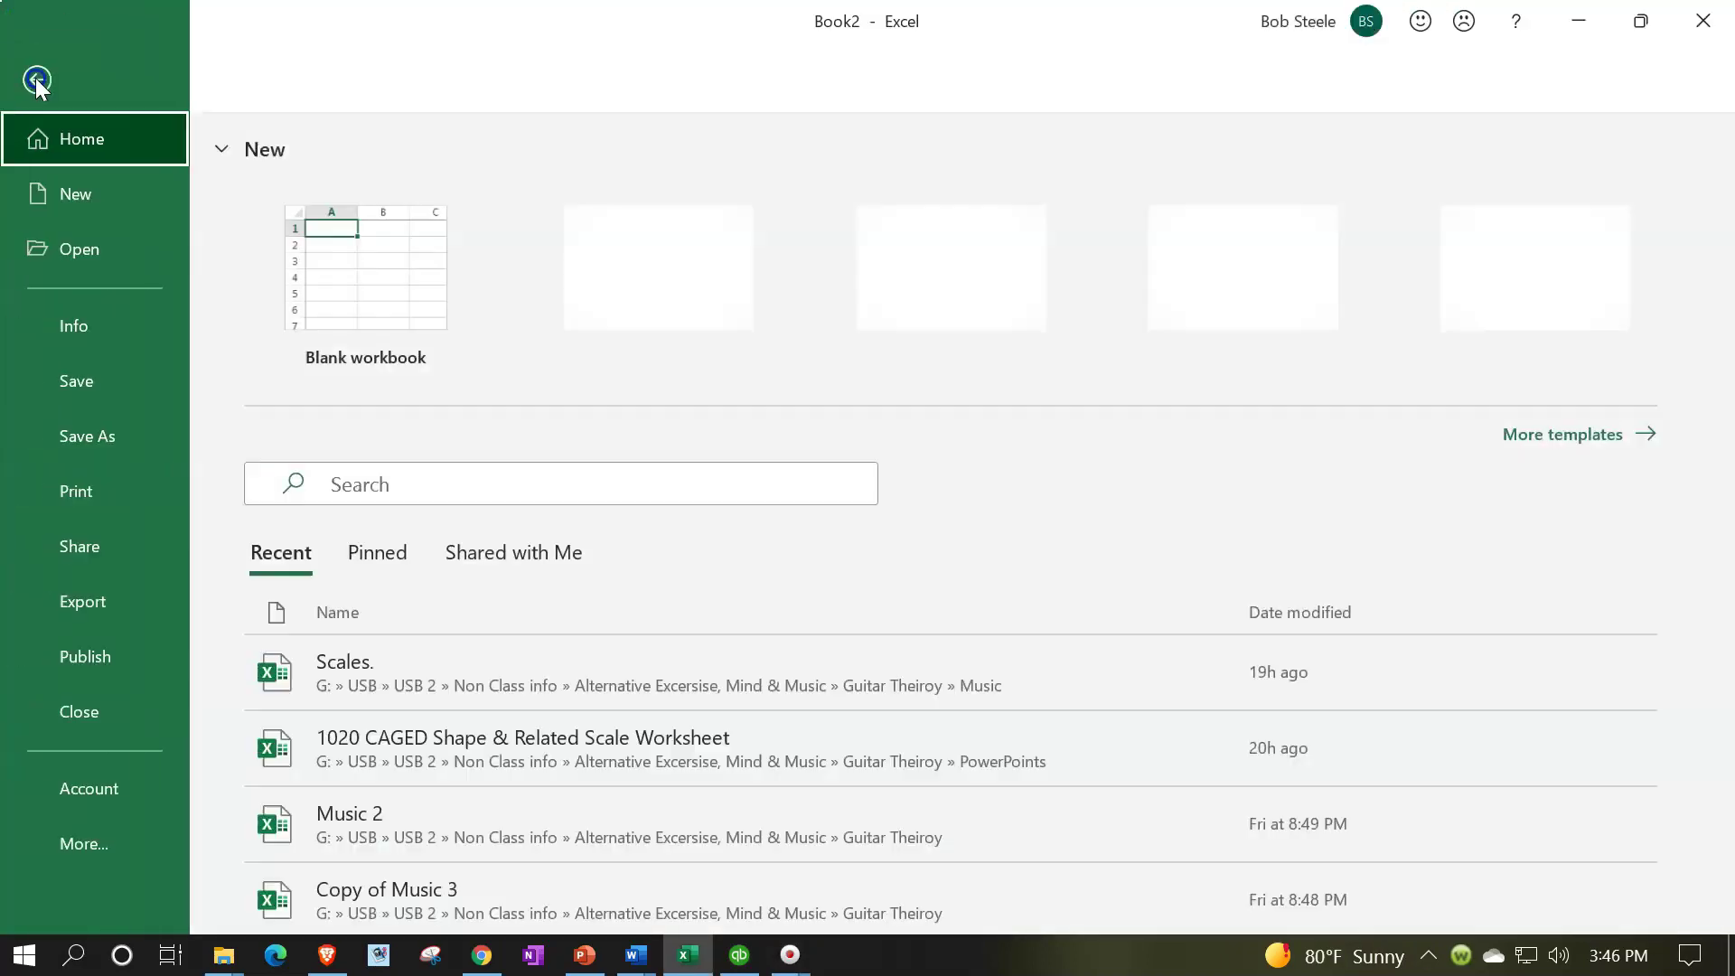
click(68, 432)
click(358, 533)
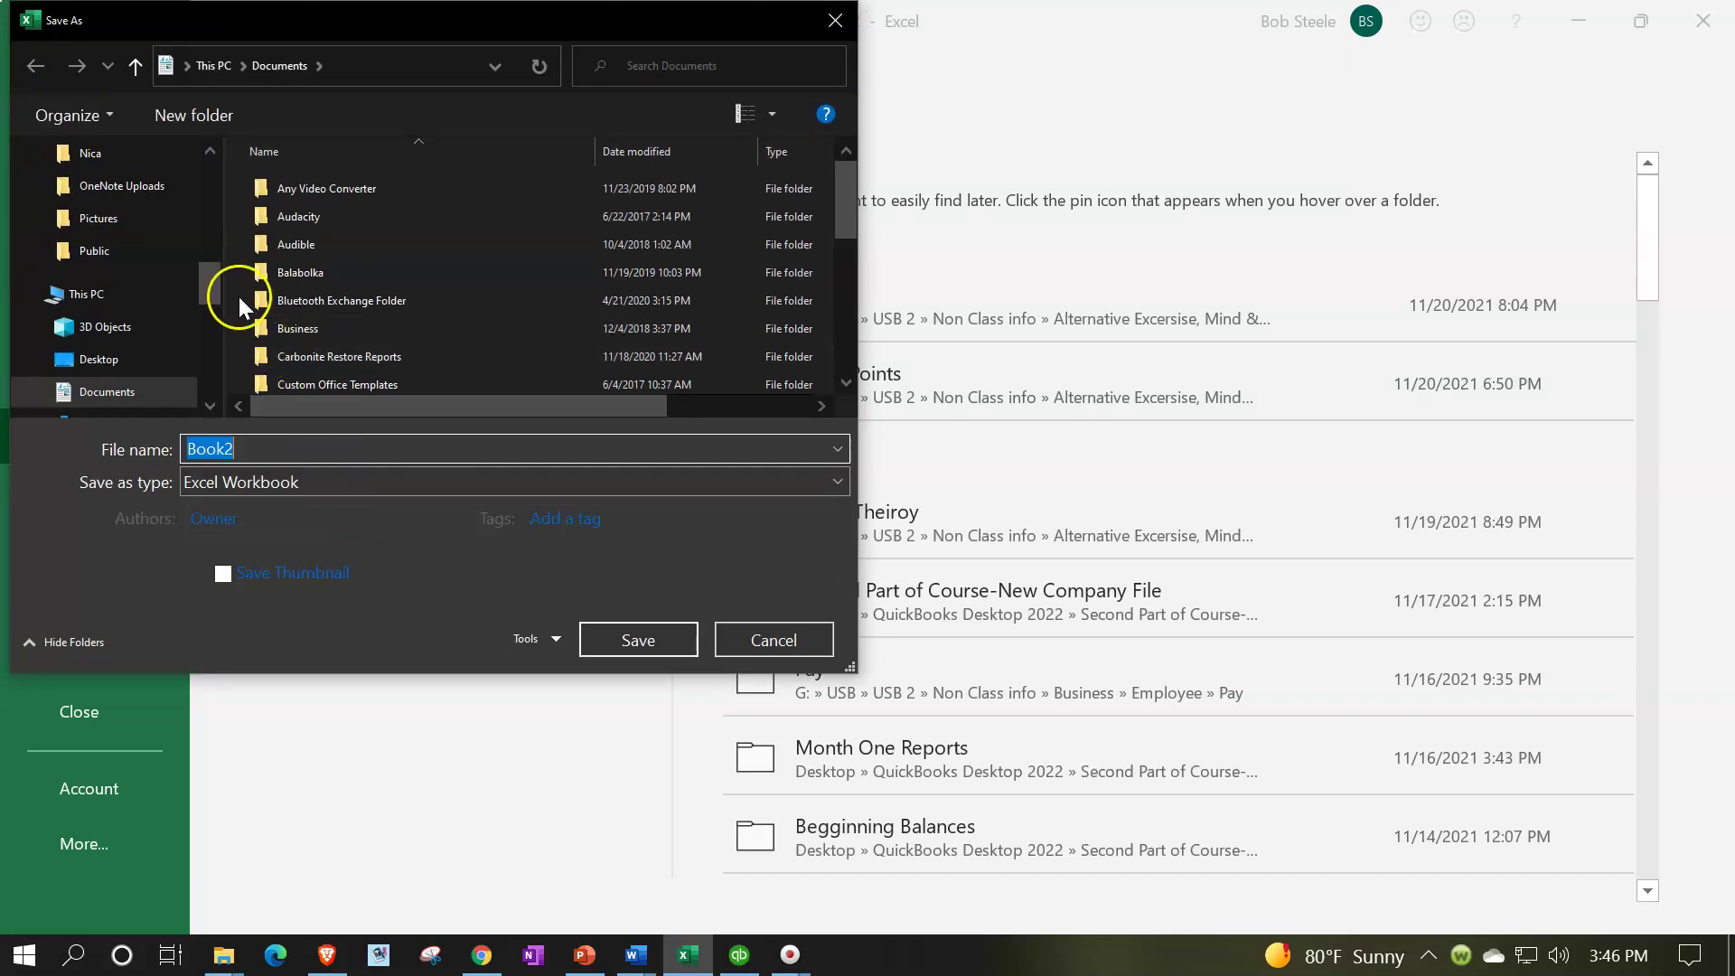
drag(209, 280, 209, 181)
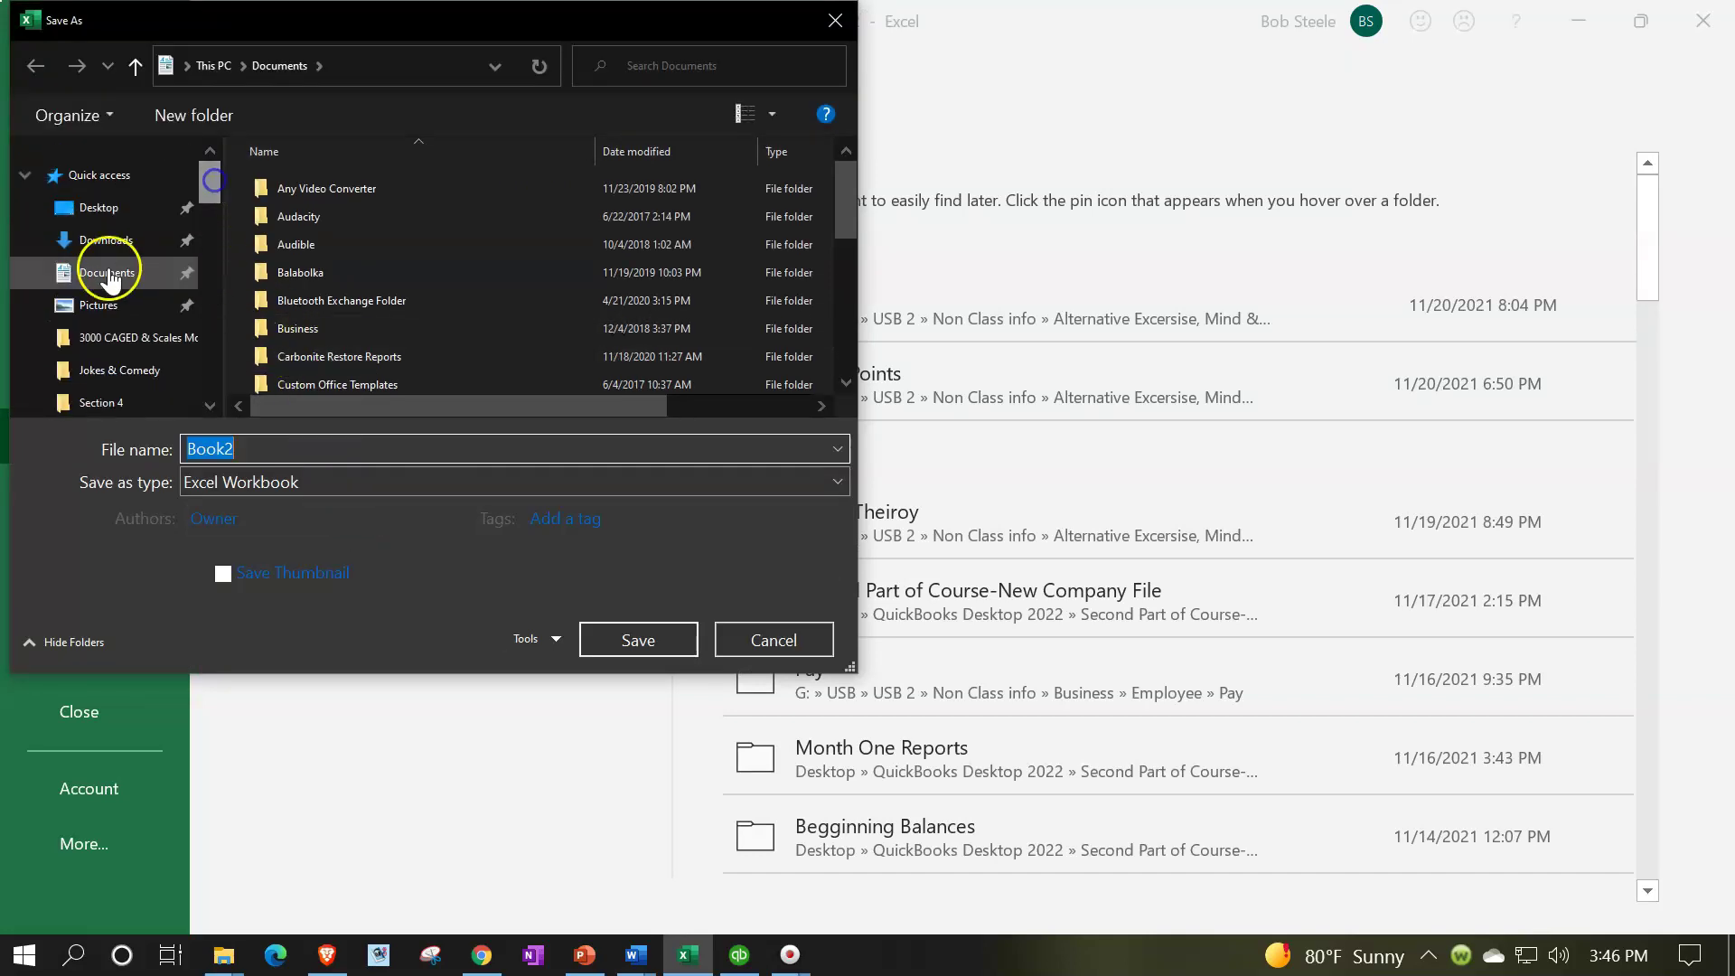
click(84, 307)
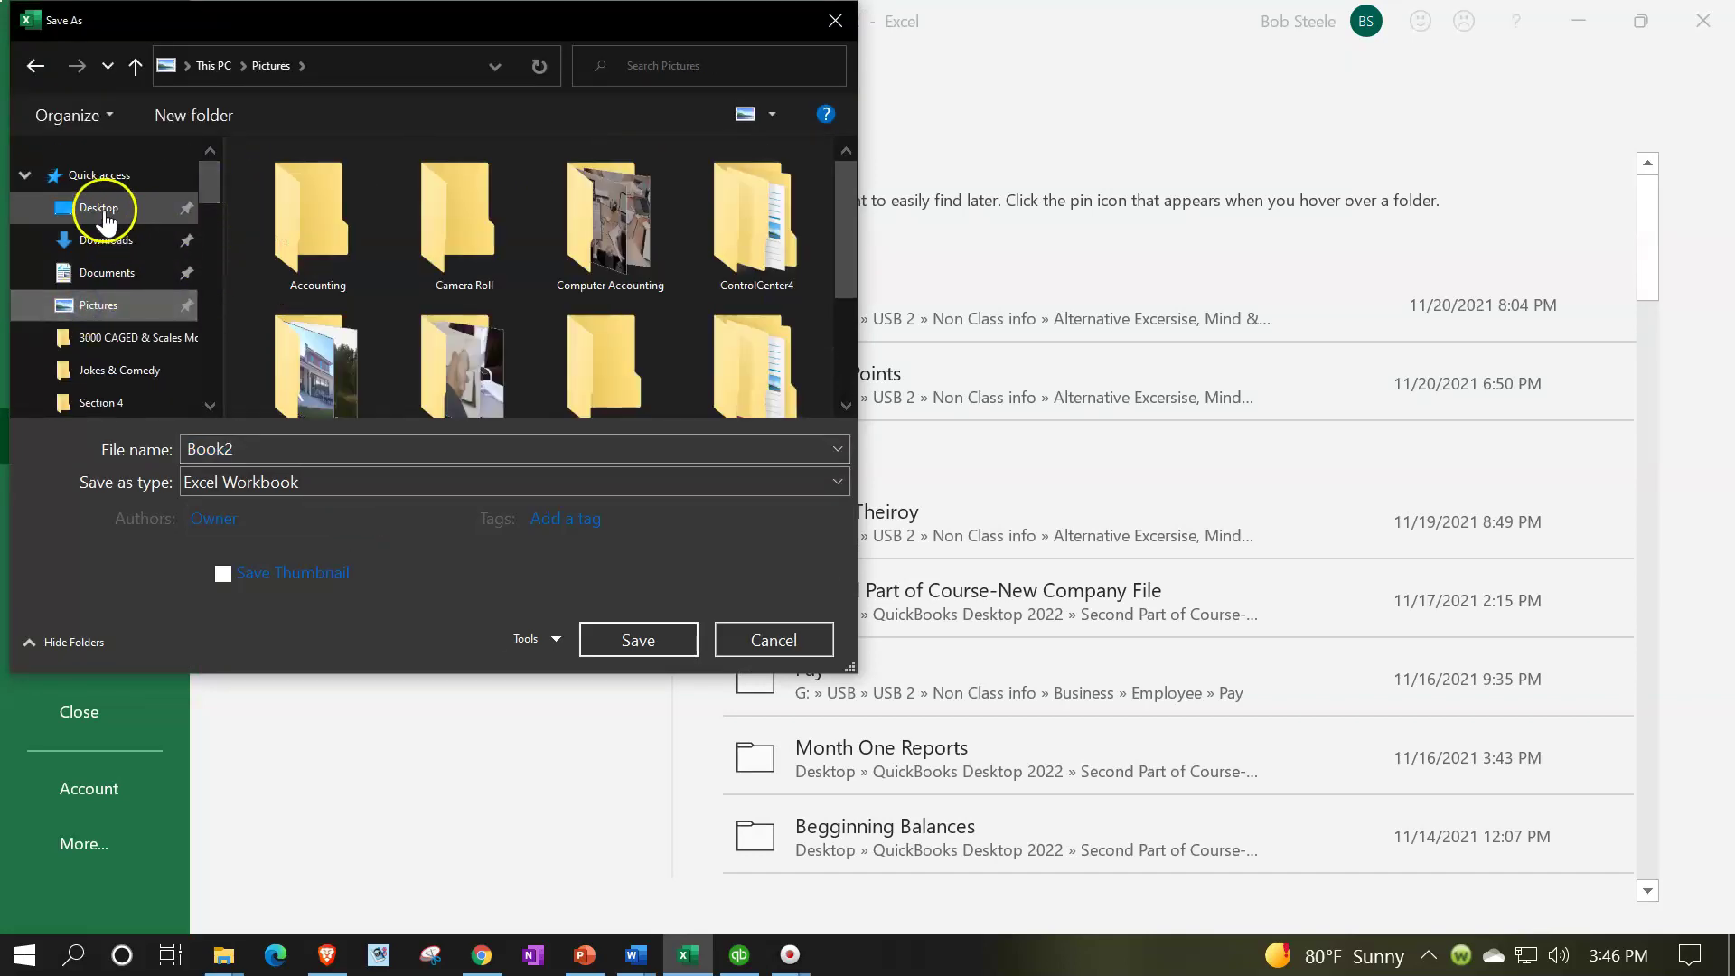
double_click(333, 224)
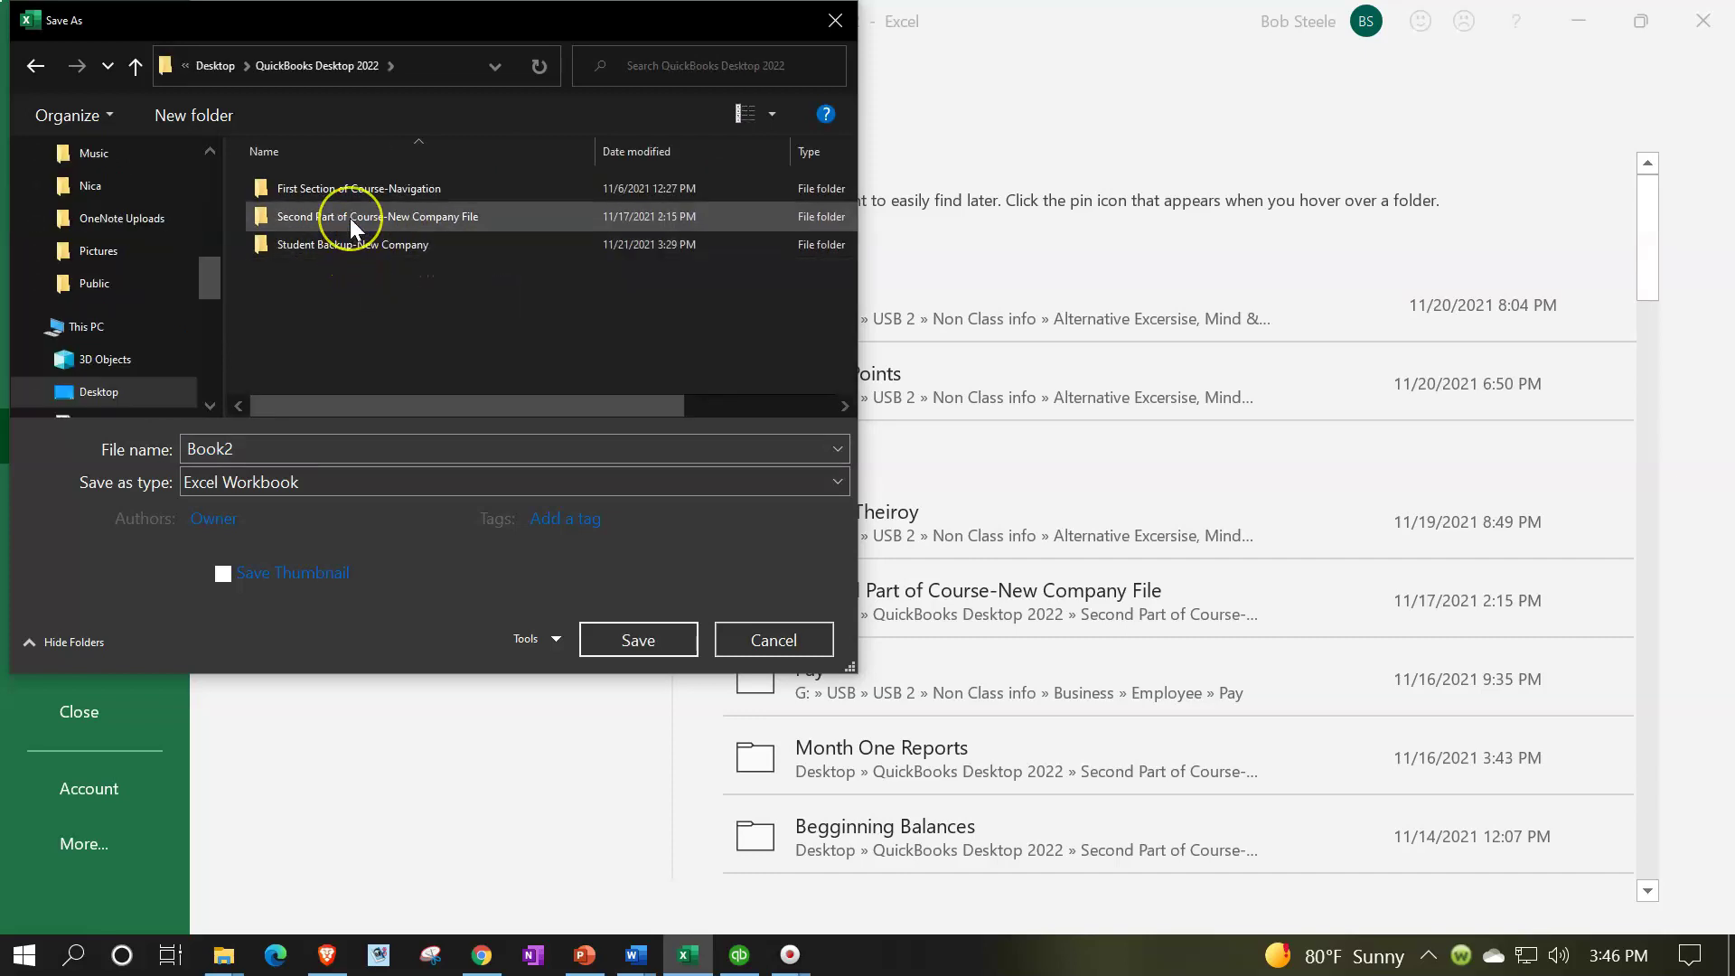
double_click(352, 222)
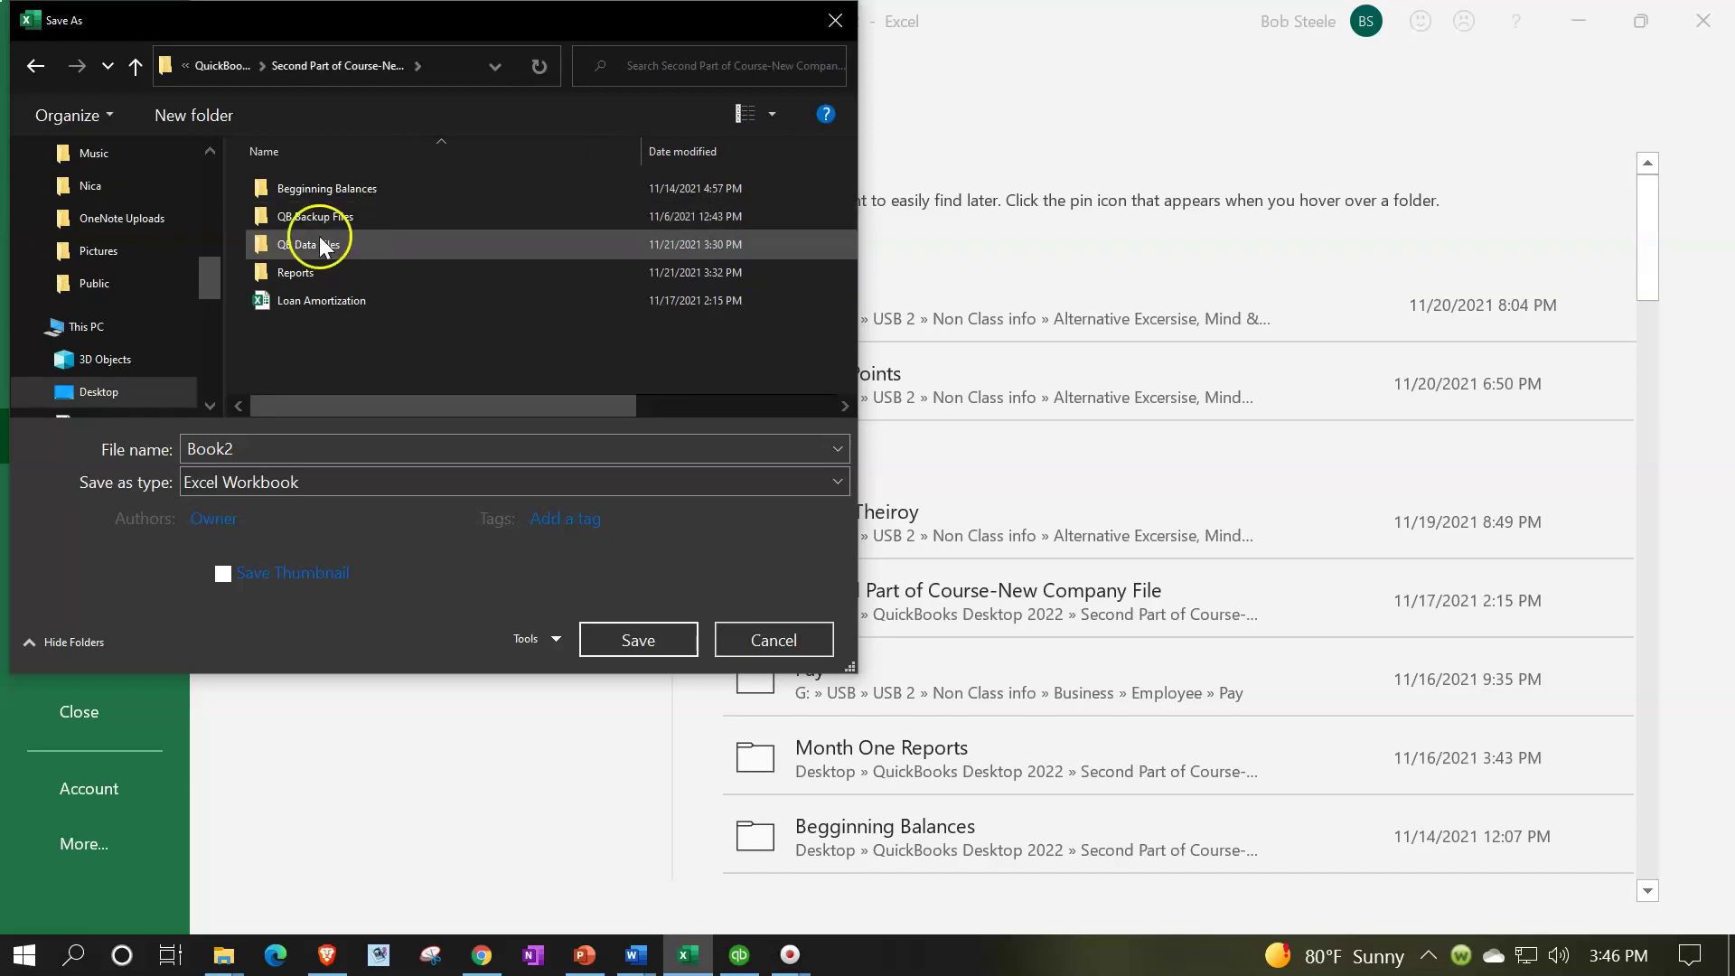
double_click(286, 272)
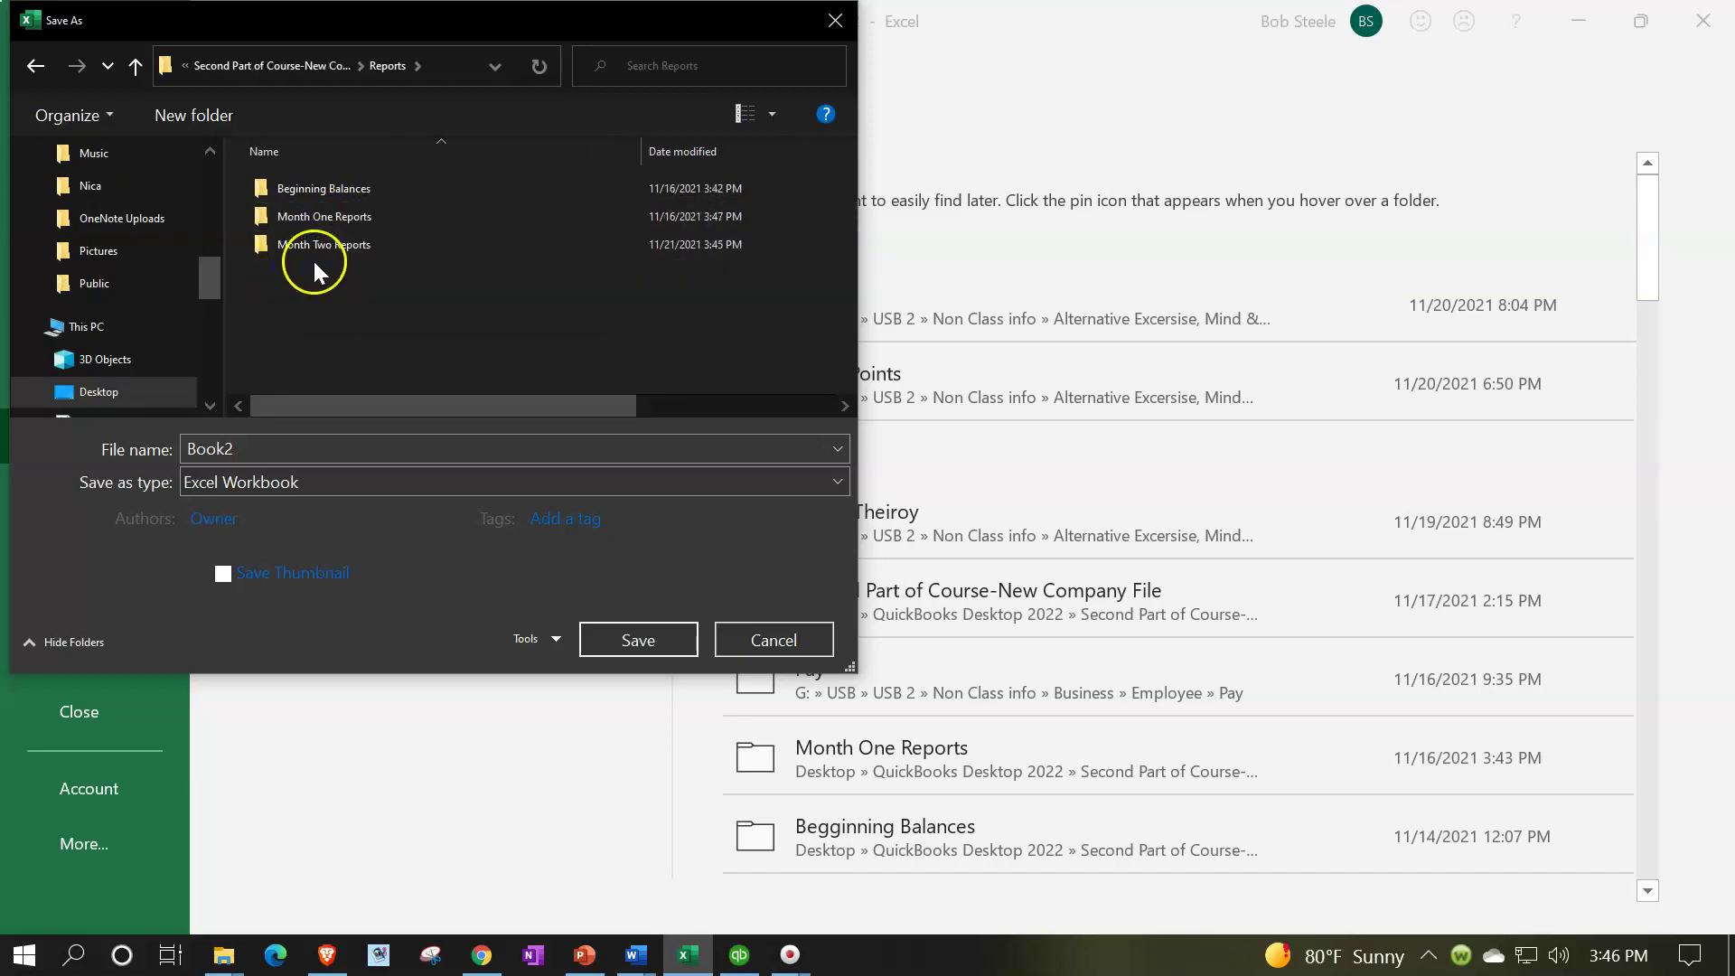
double_click(314, 253)
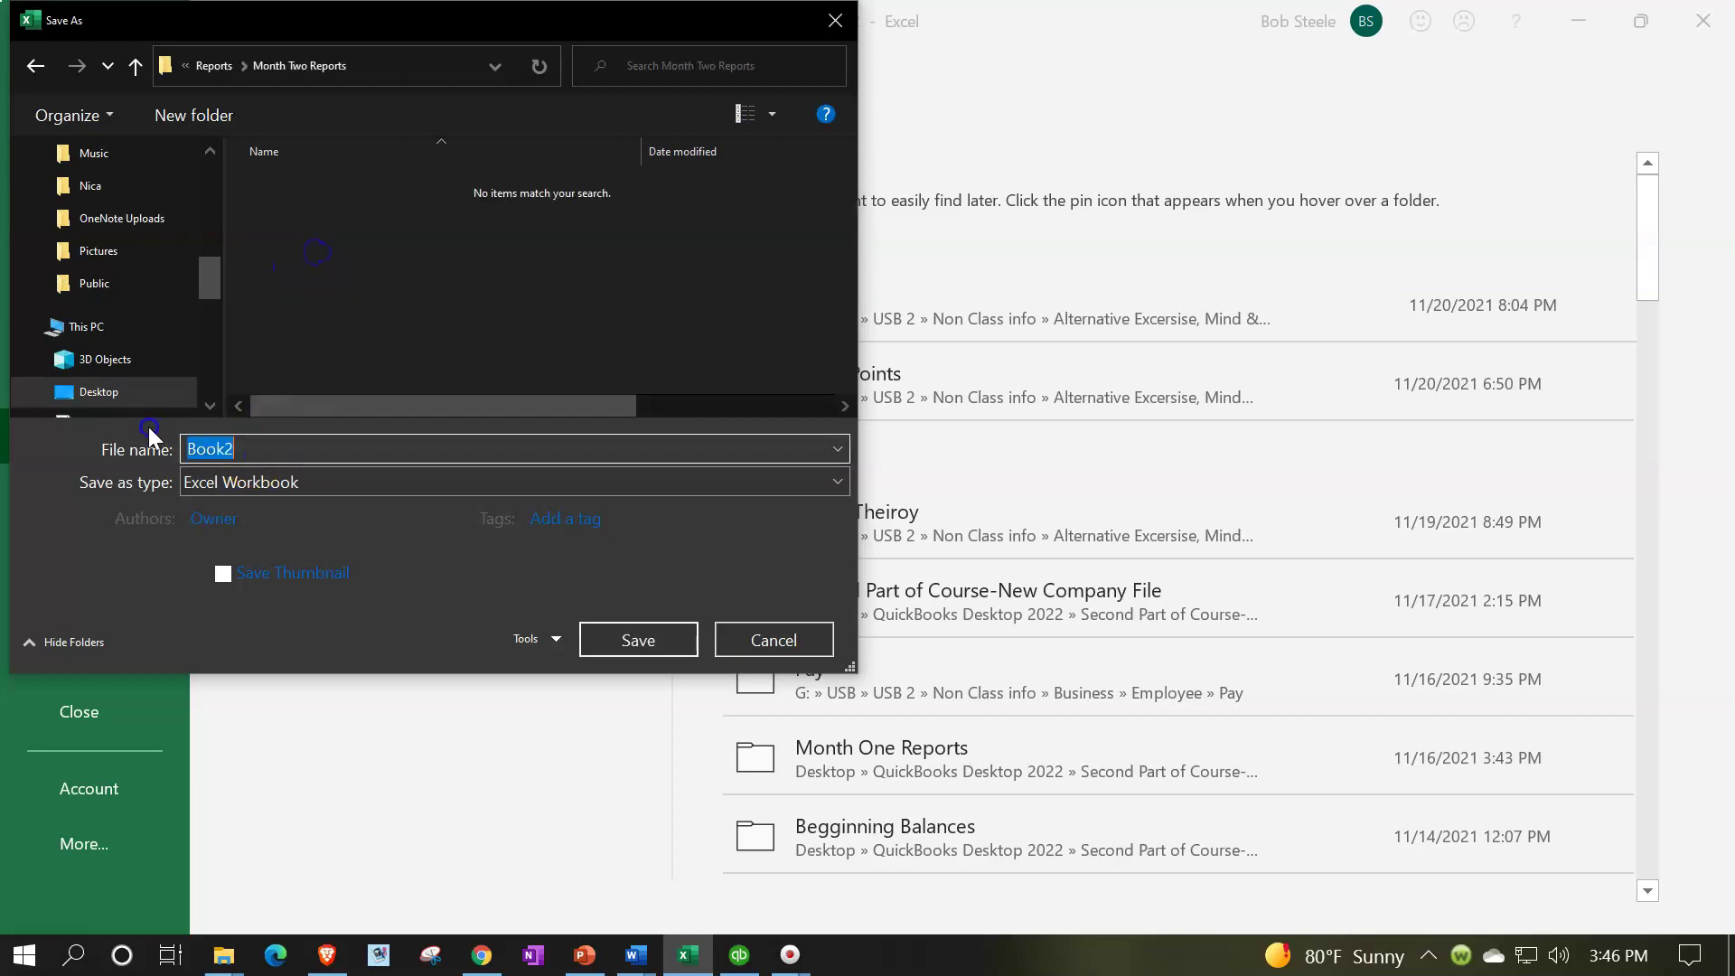
text(Month Two Reports)
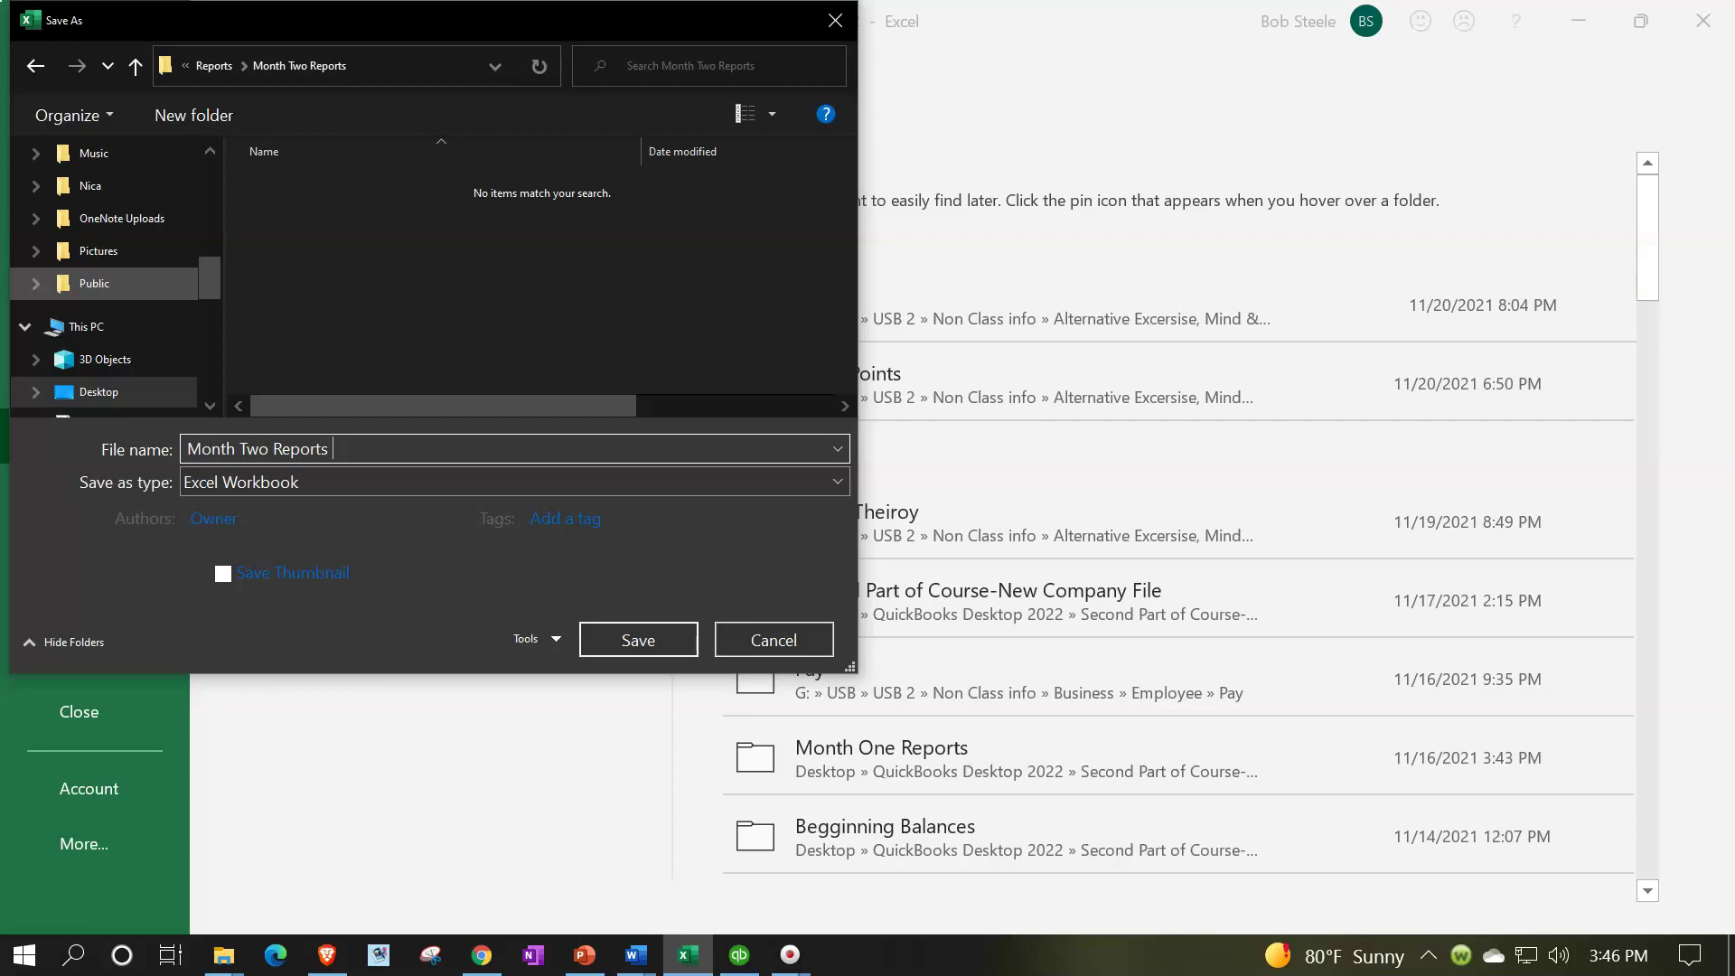
click(646, 635)
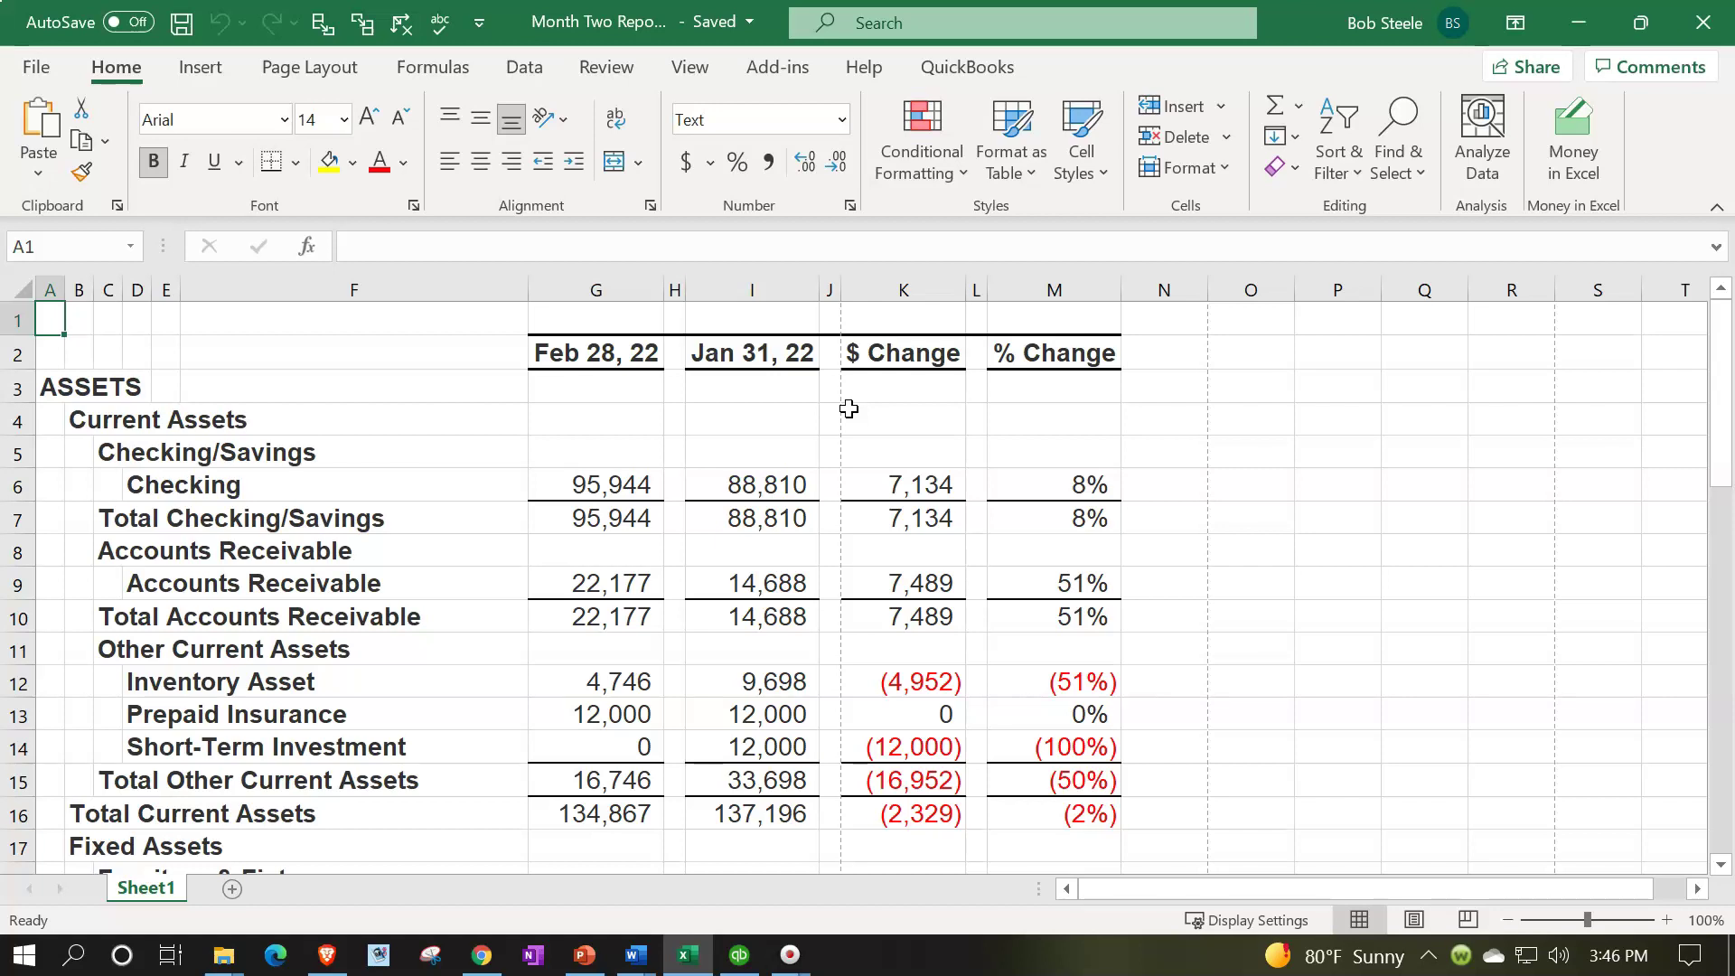
- Set the worksheet's page orientation to landscape, look through the balance sheet, and close the workbook
click(303, 63)
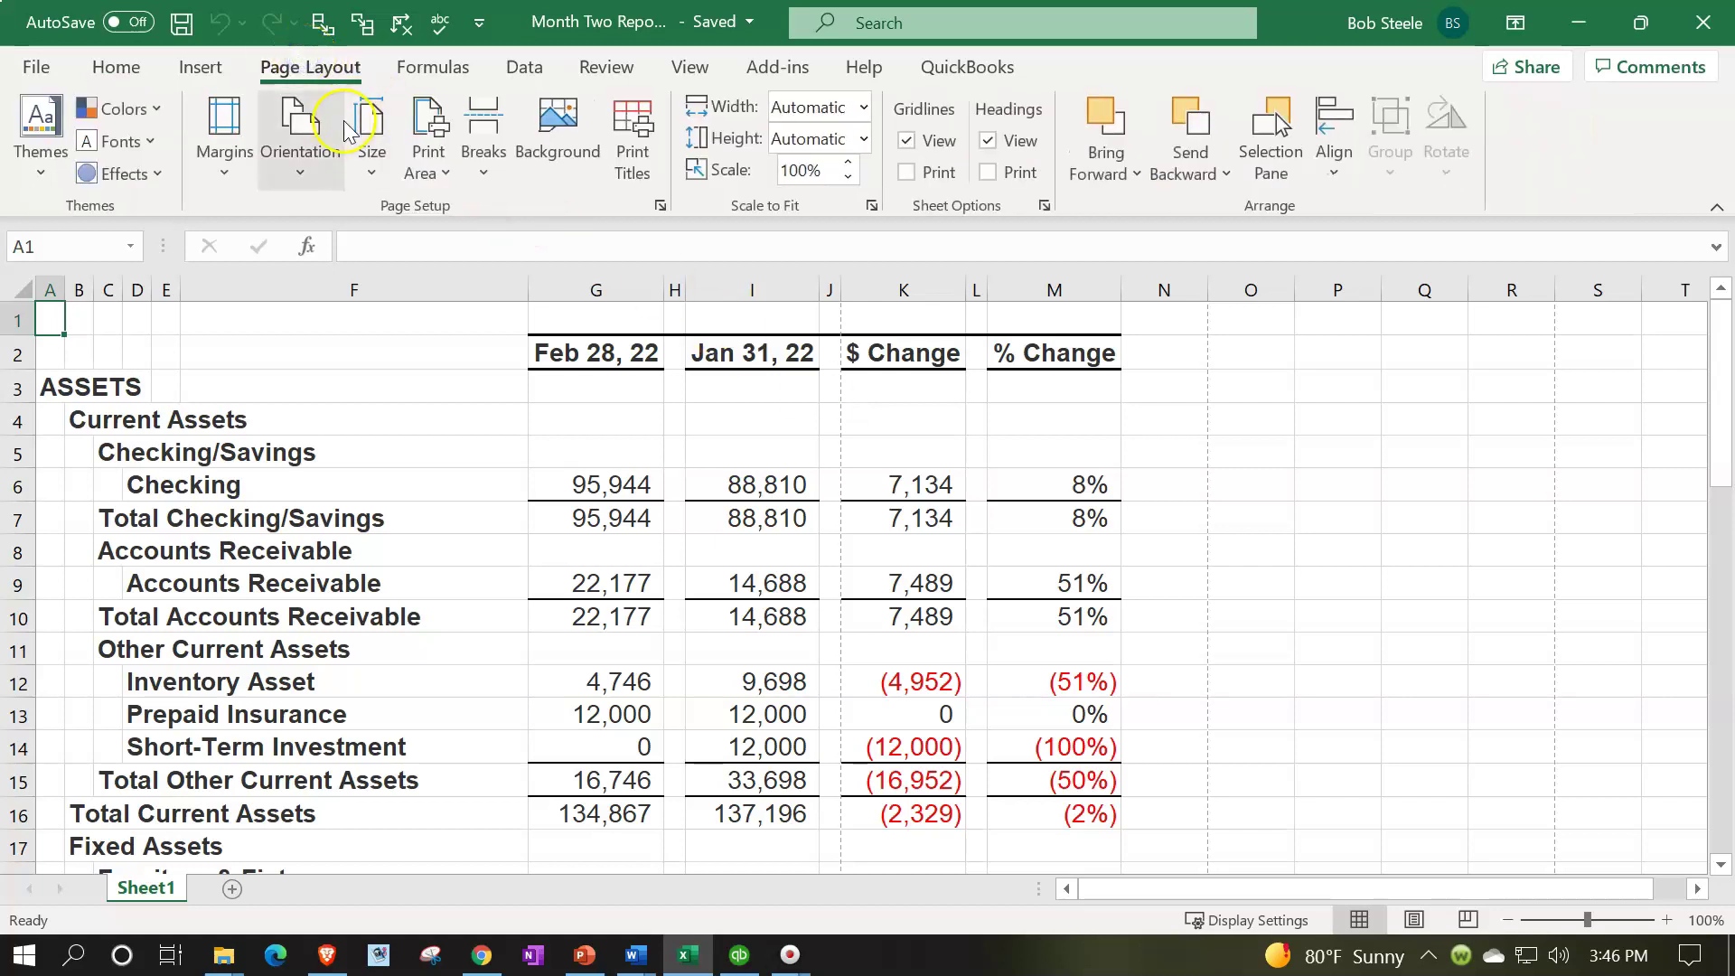
click(301, 144)
click(350, 316)
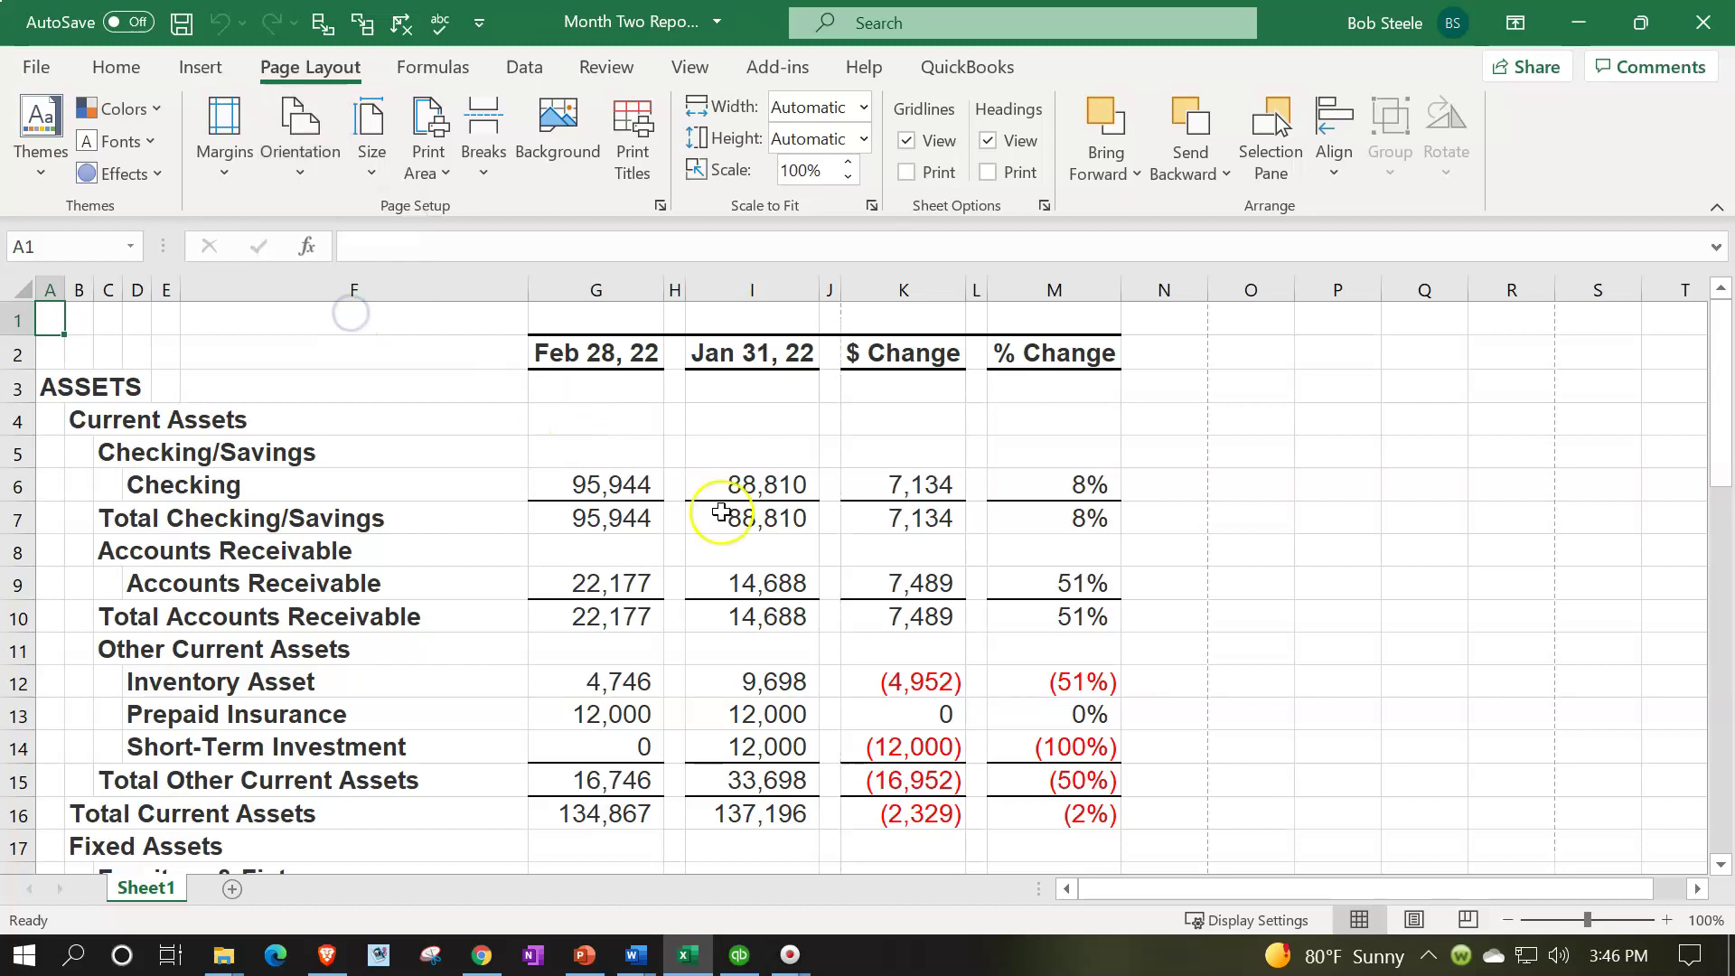
click(1165, 493)
scroll(1166, 491, down, 9)
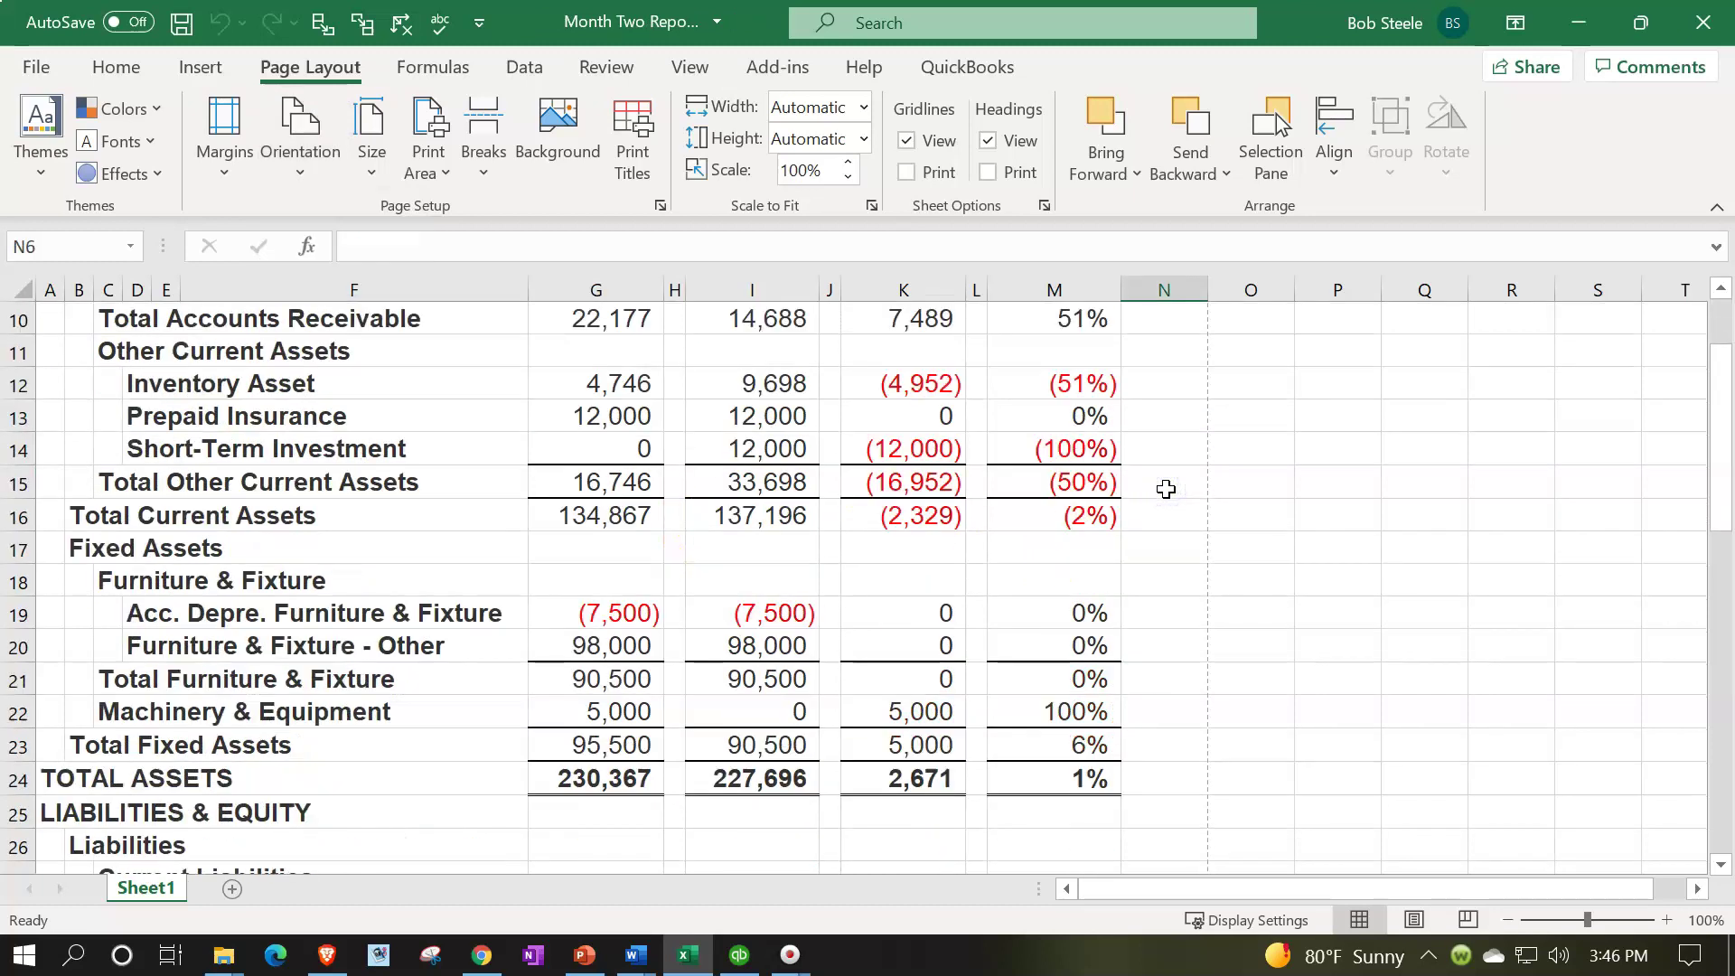
scroll(1166, 489, down, 5)
scroll(1166, 485, up, 14)
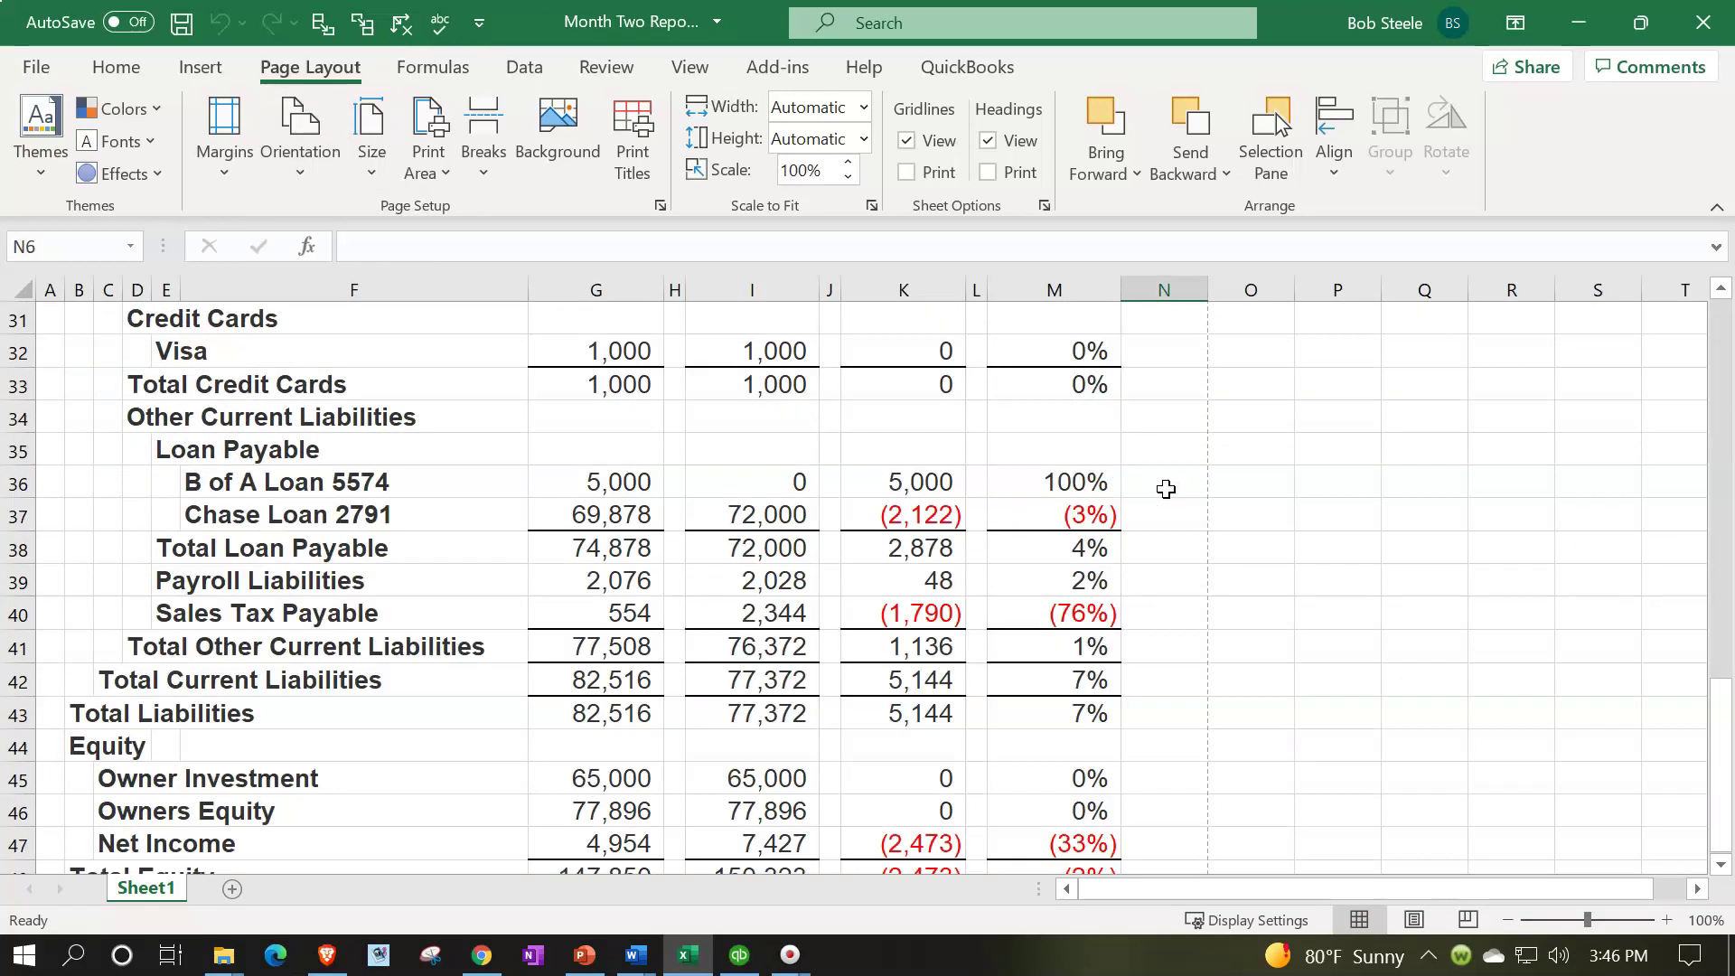
click(1699, 21)
click(780, 513)
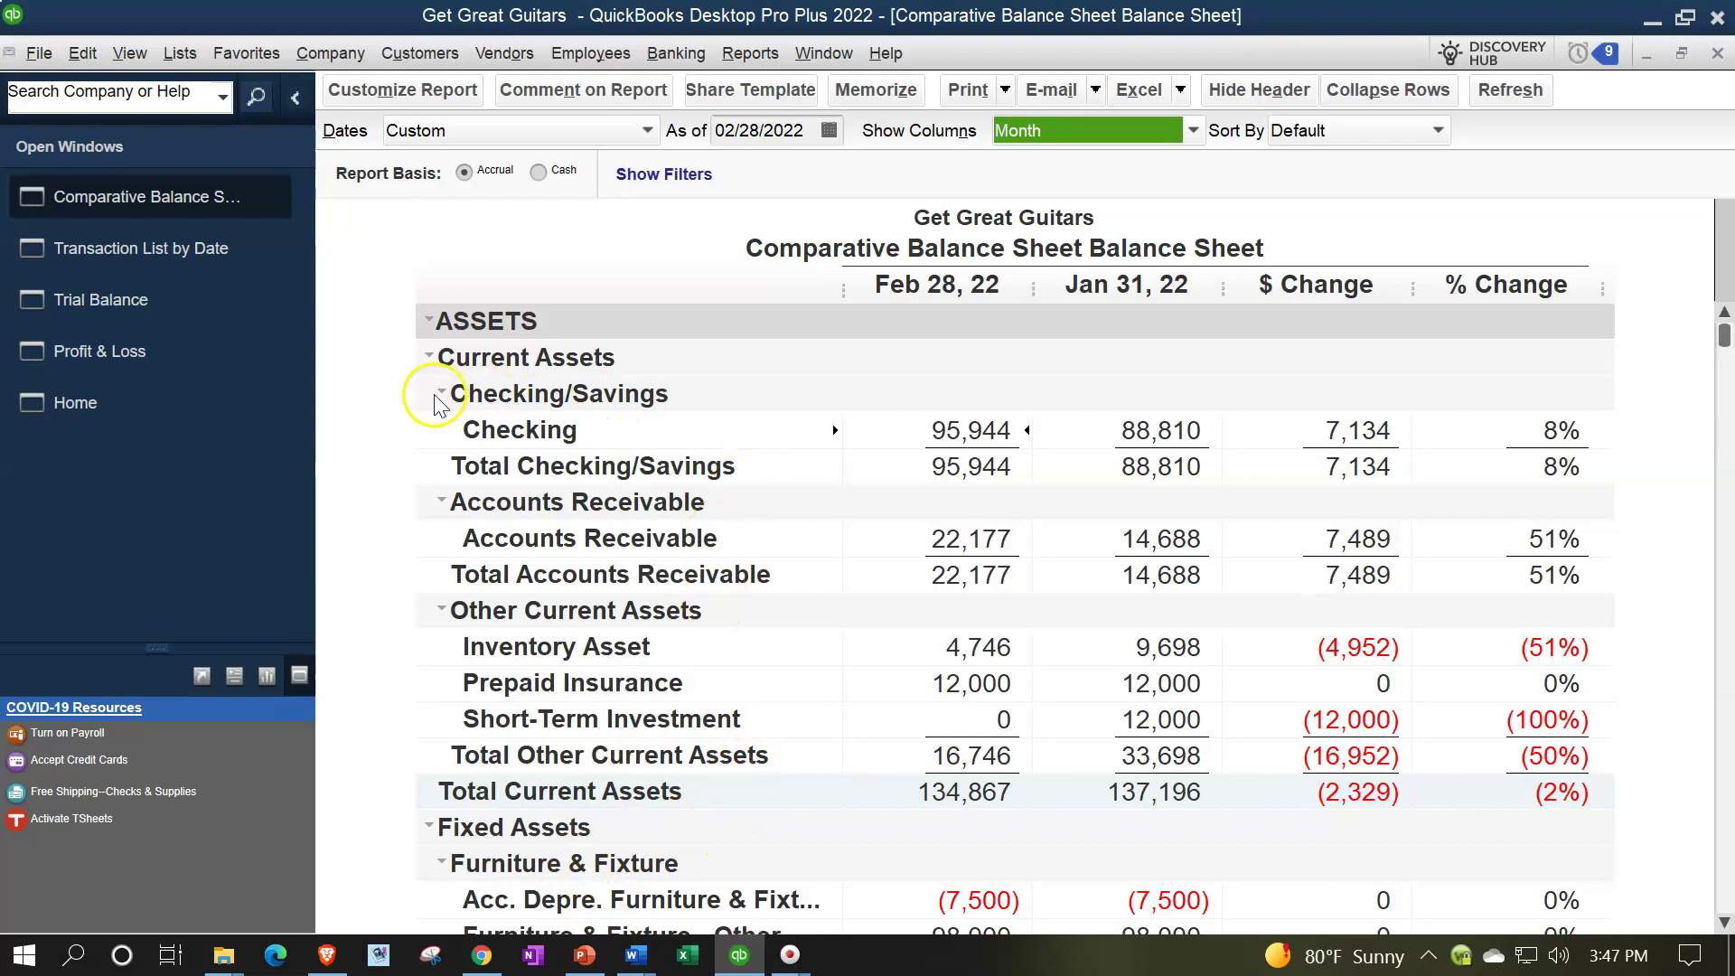
- Switch to the open Profit & Loss report and display its columns by month
click(107, 357)
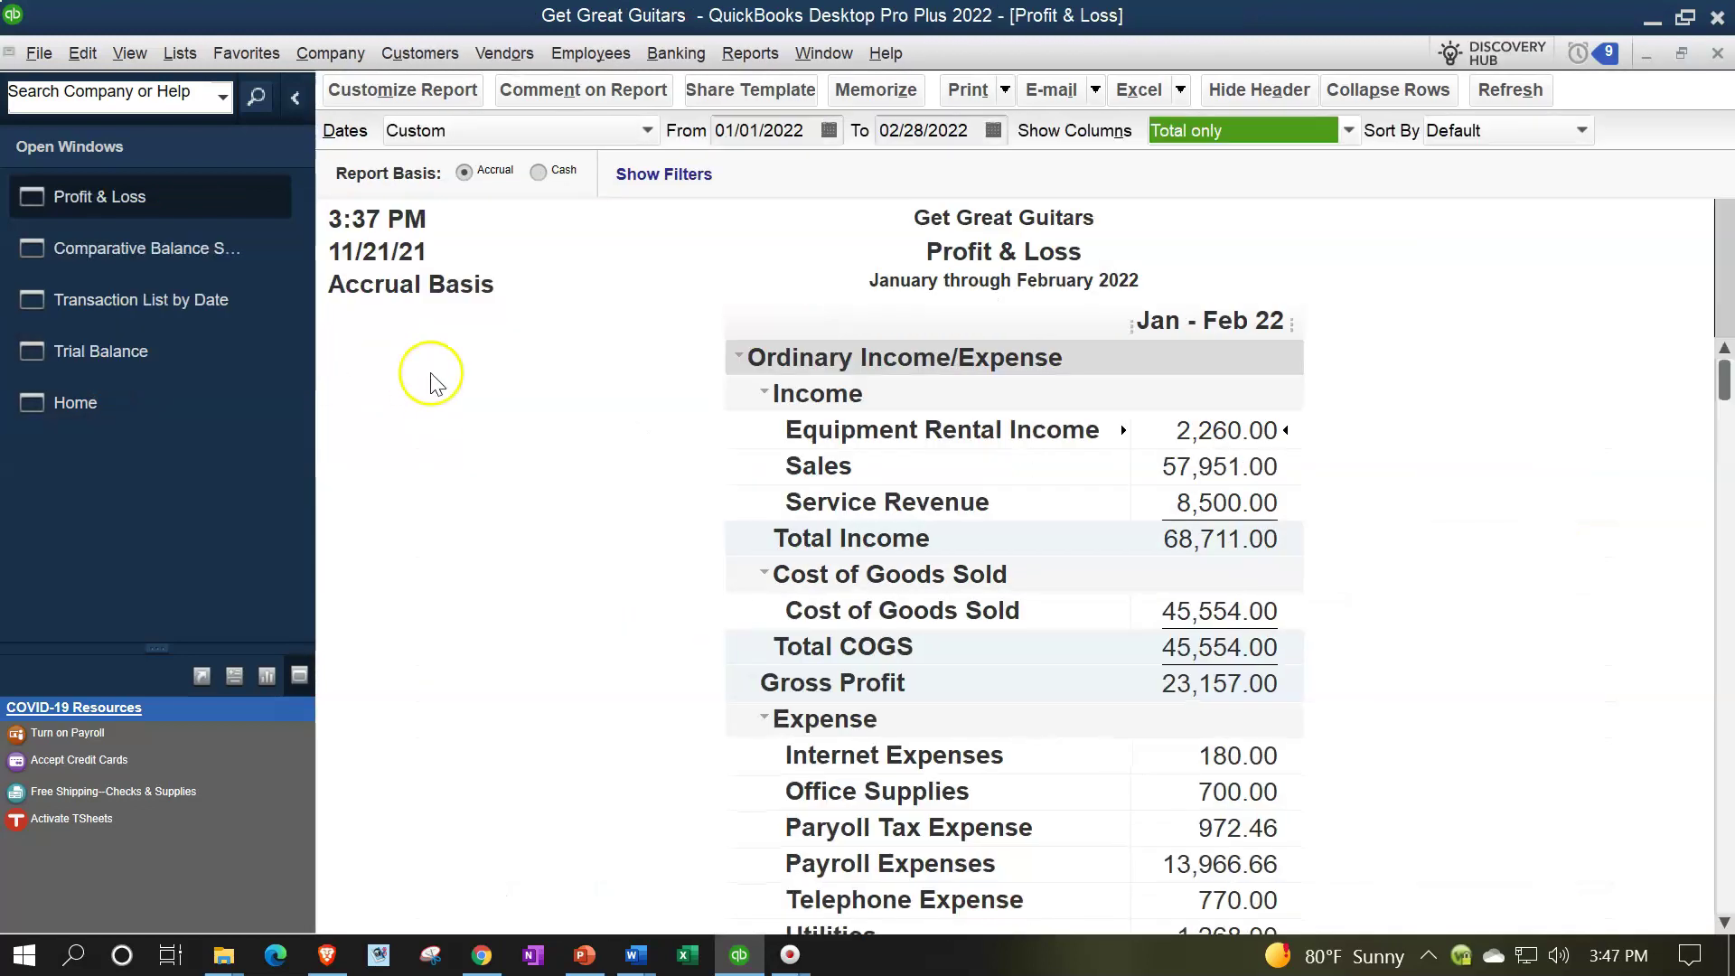
click(365, 96)
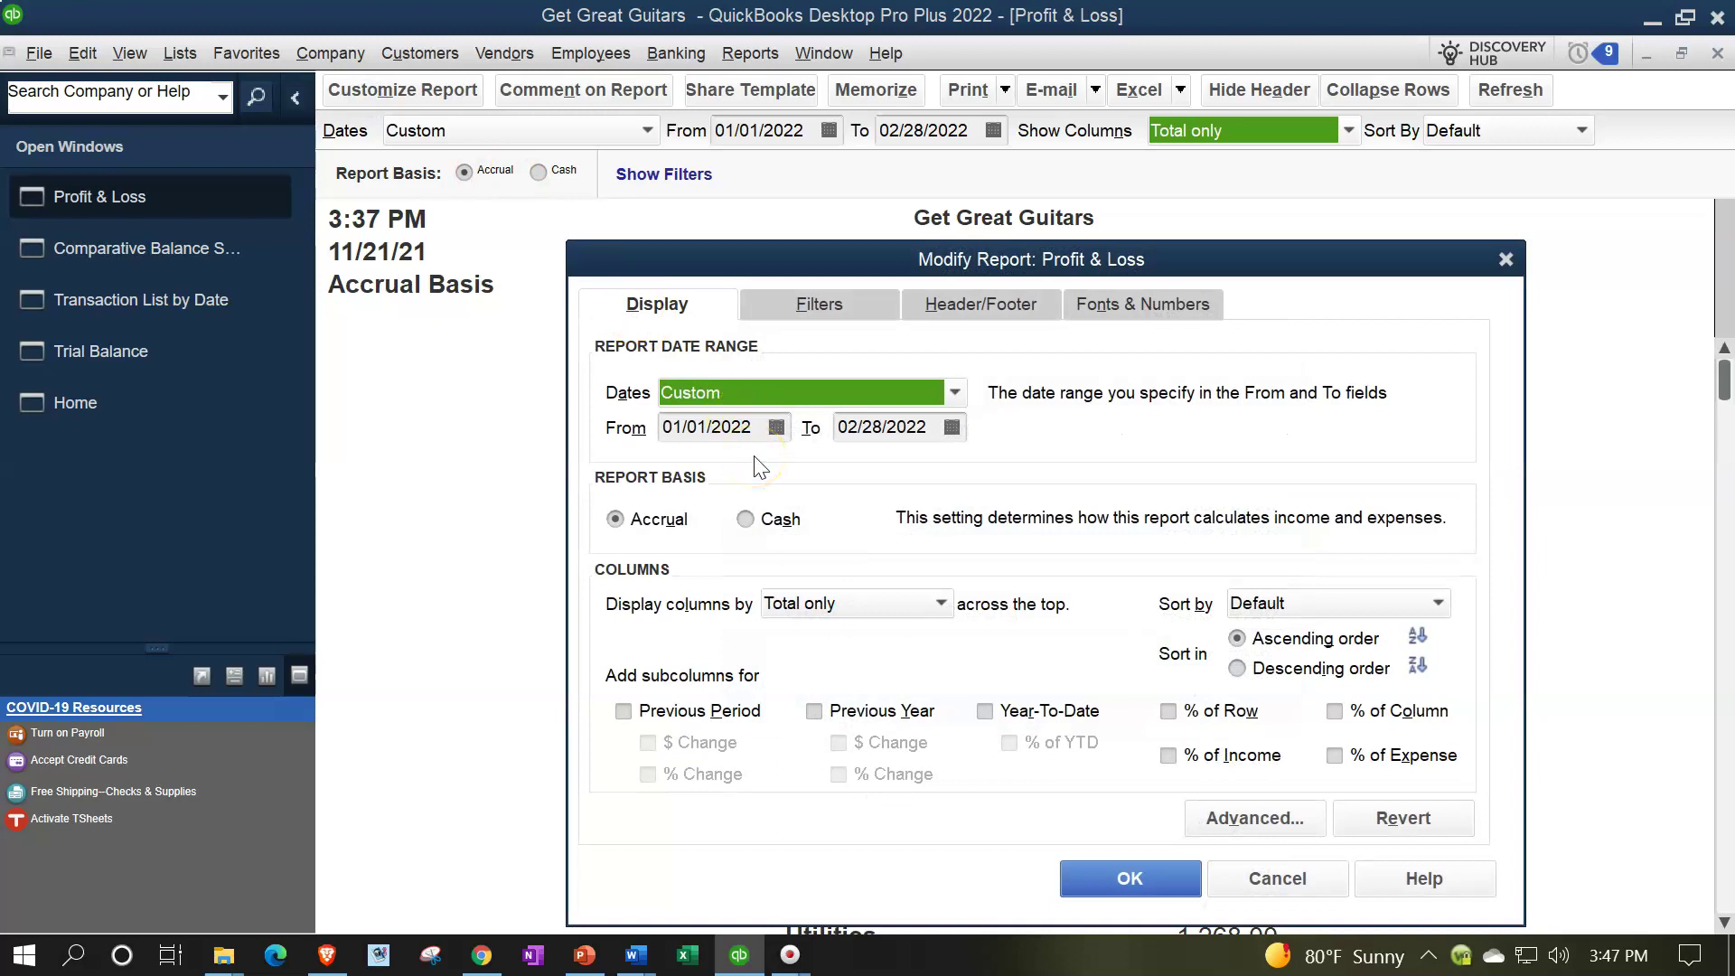
click(1504, 258)
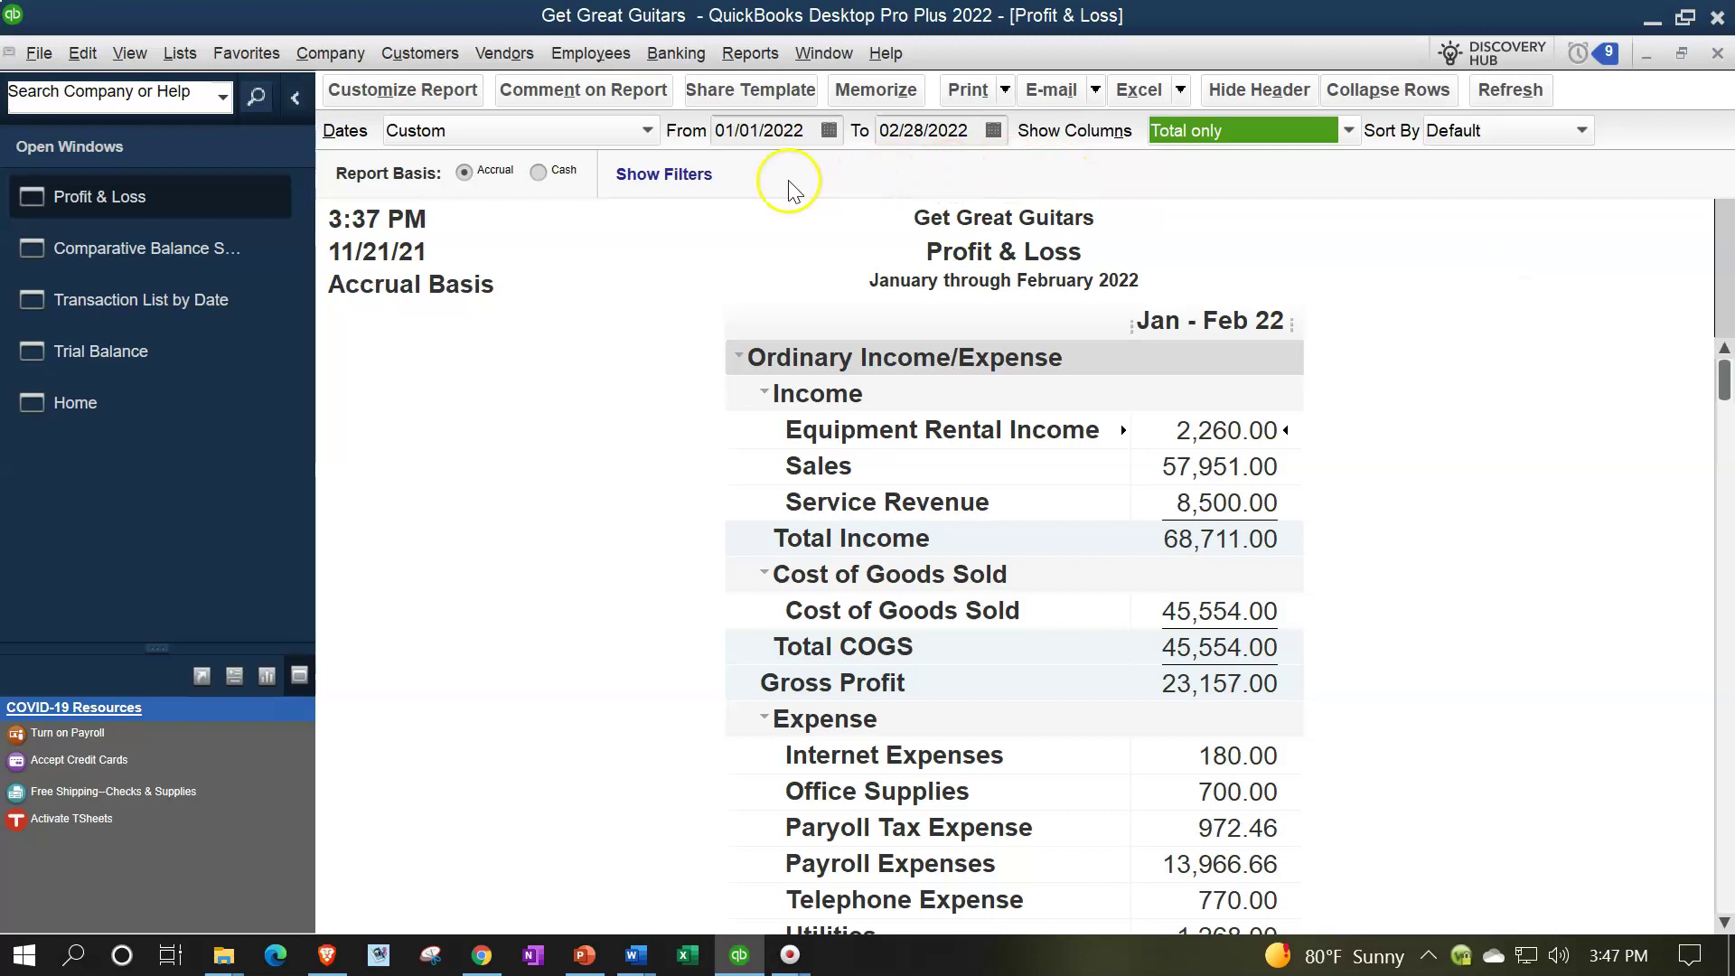
click(1343, 135)
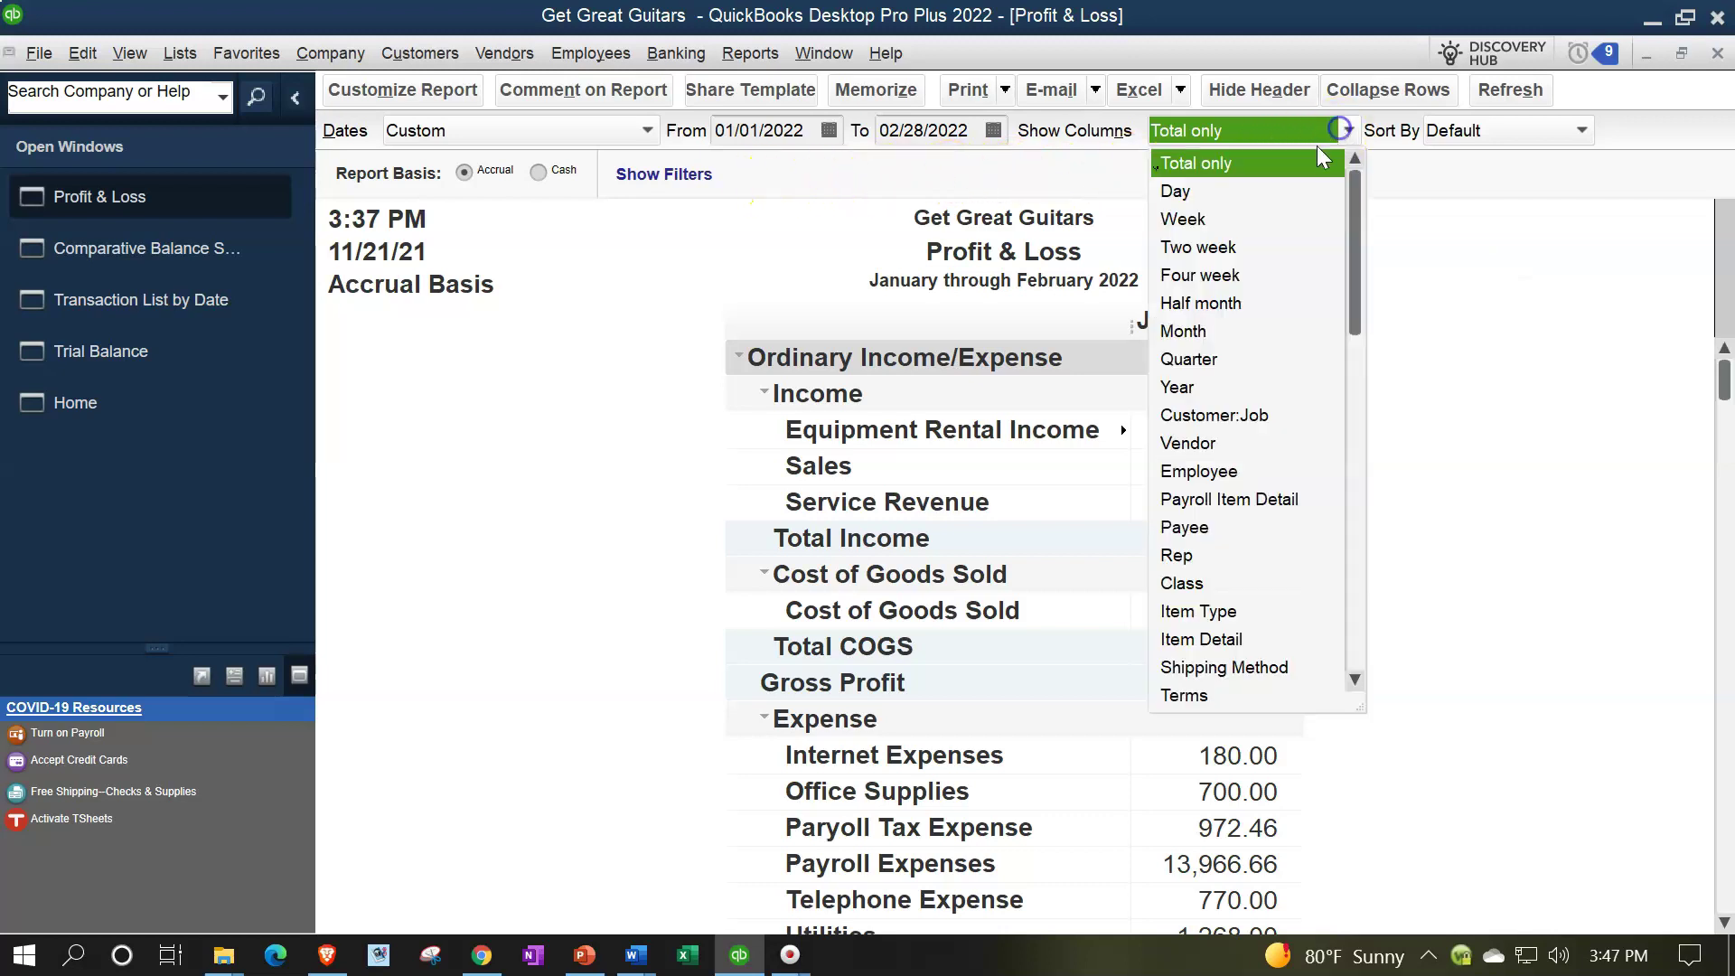
click(1189, 331)
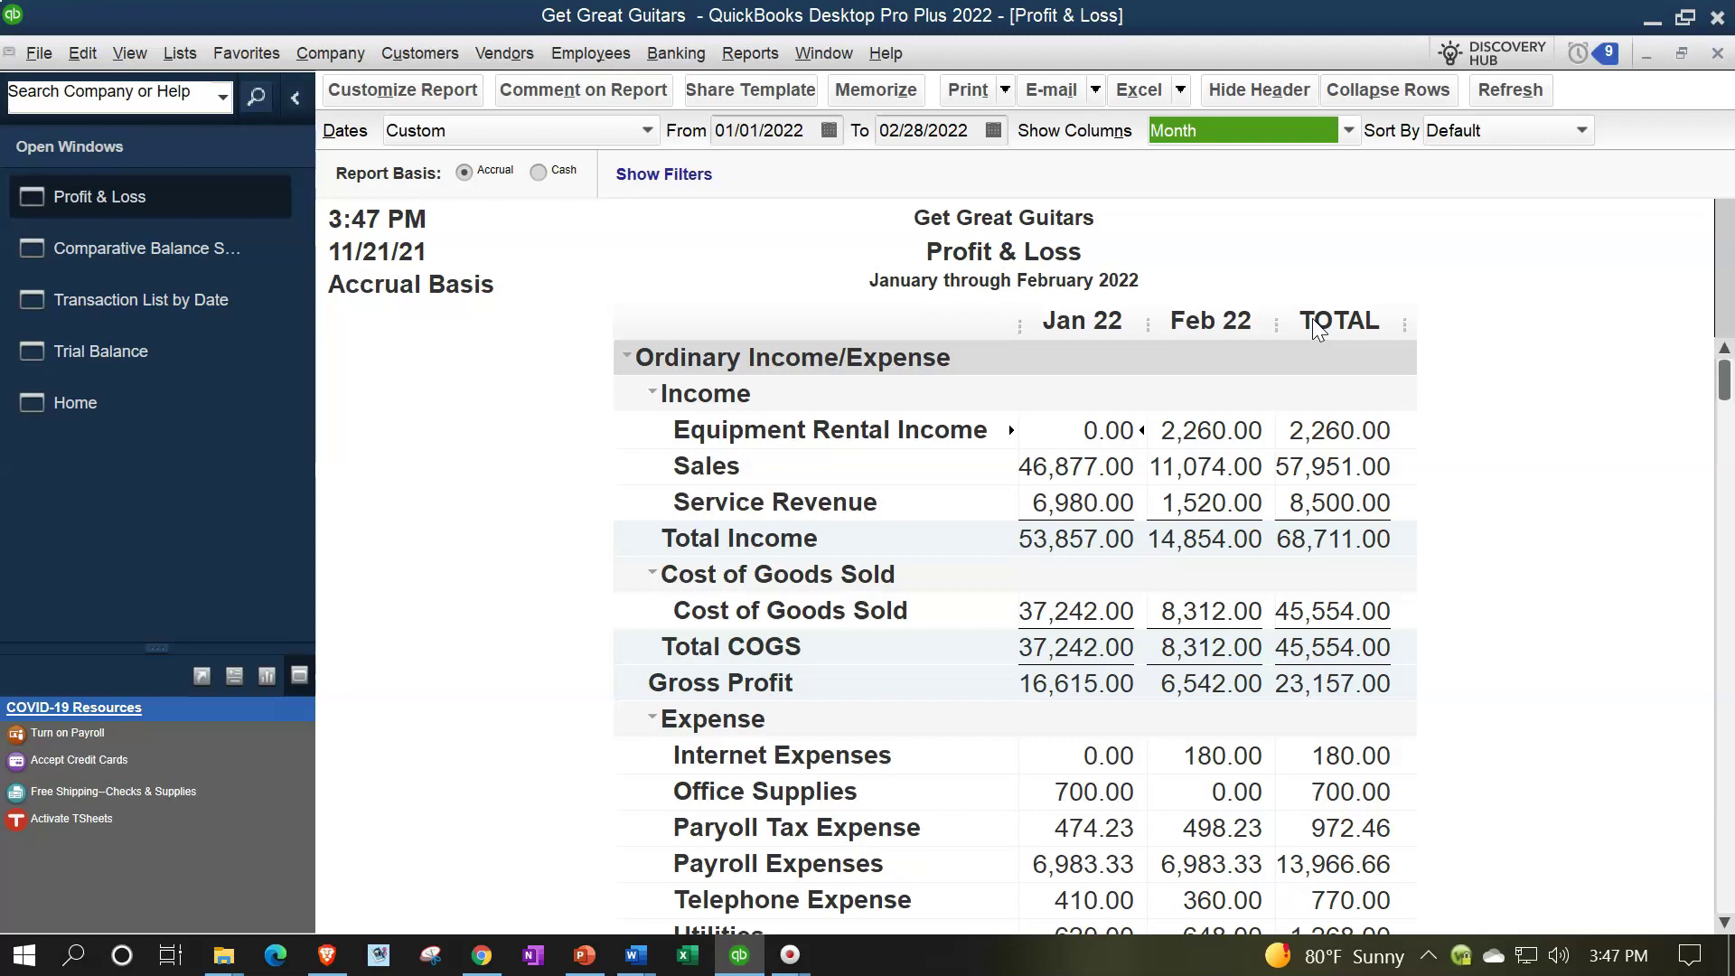
click(1147, 348)
- Customize the Profit & Loss report's header with the title "Income Statement" and hide its subtitle
click(419, 95)
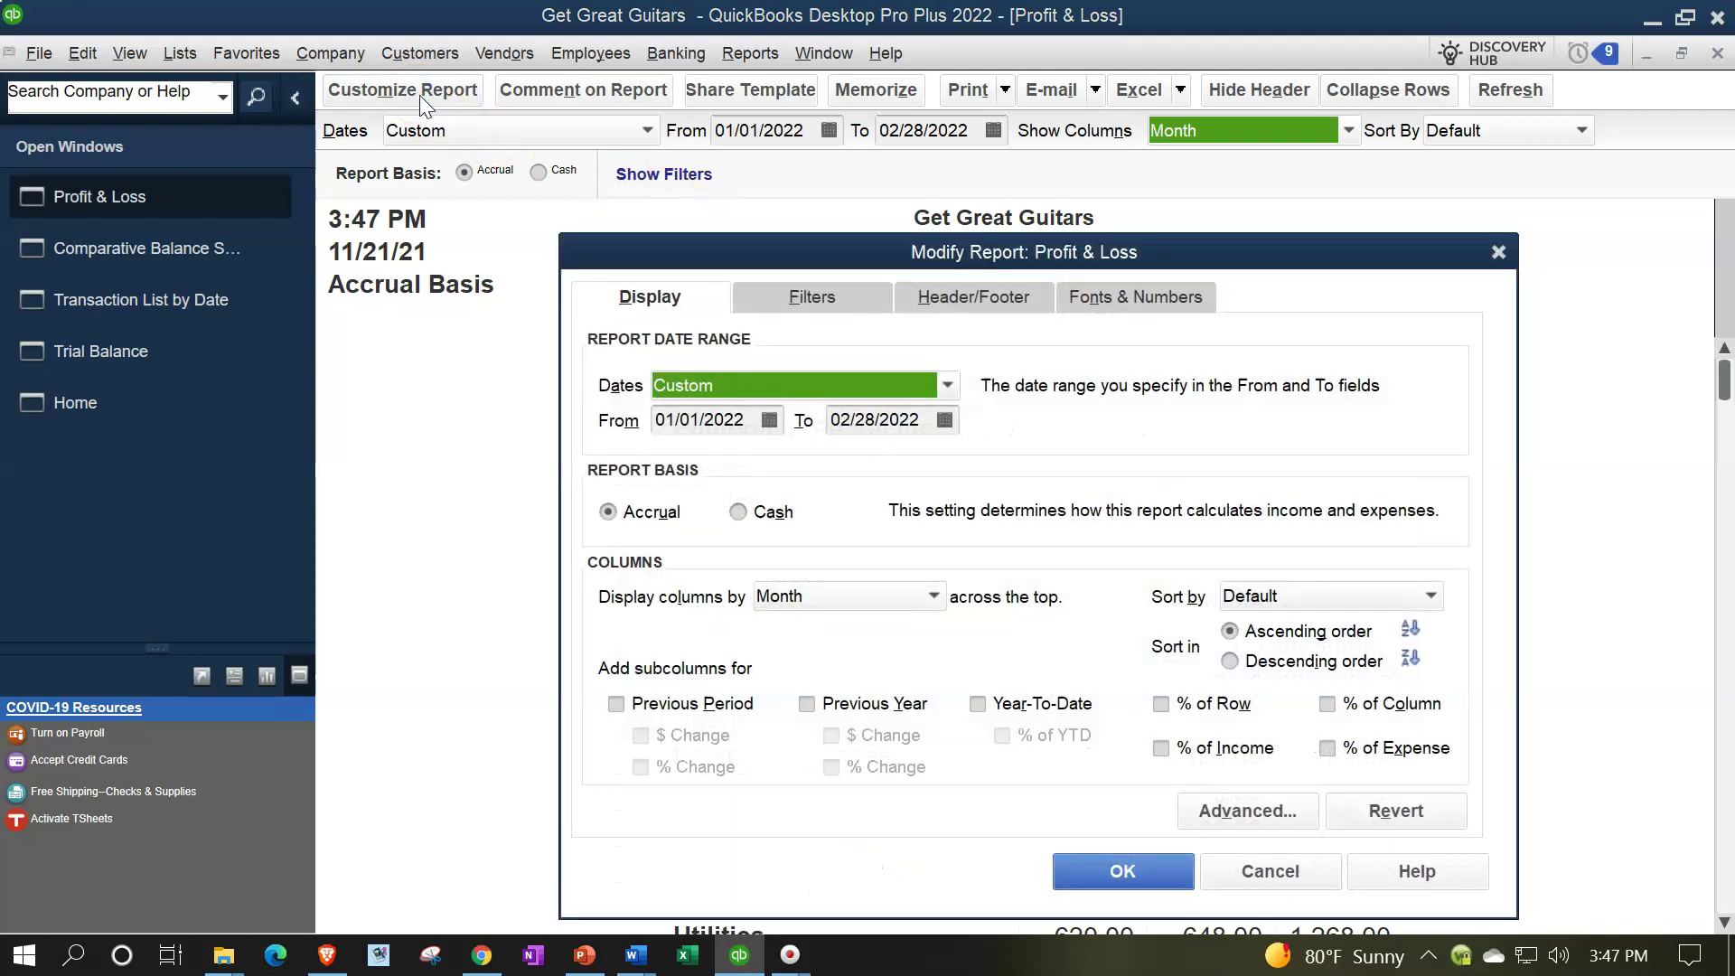
click(583, 393)
click(935, 312)
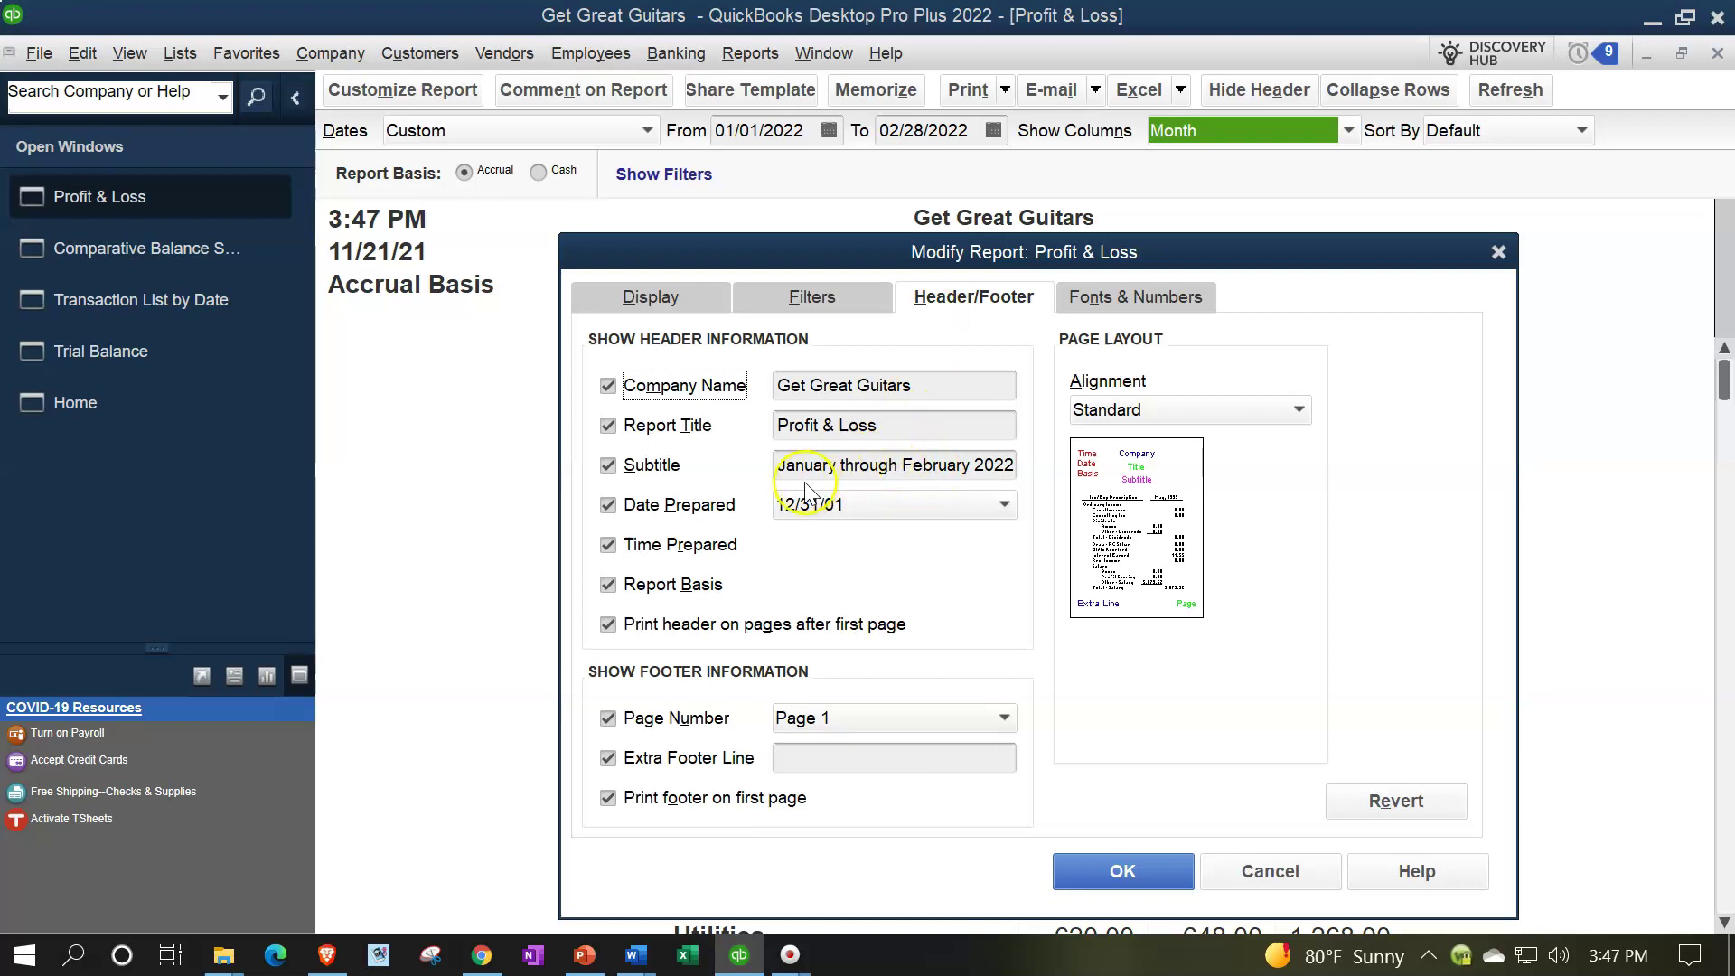
drag(898, 426, 542, 420)
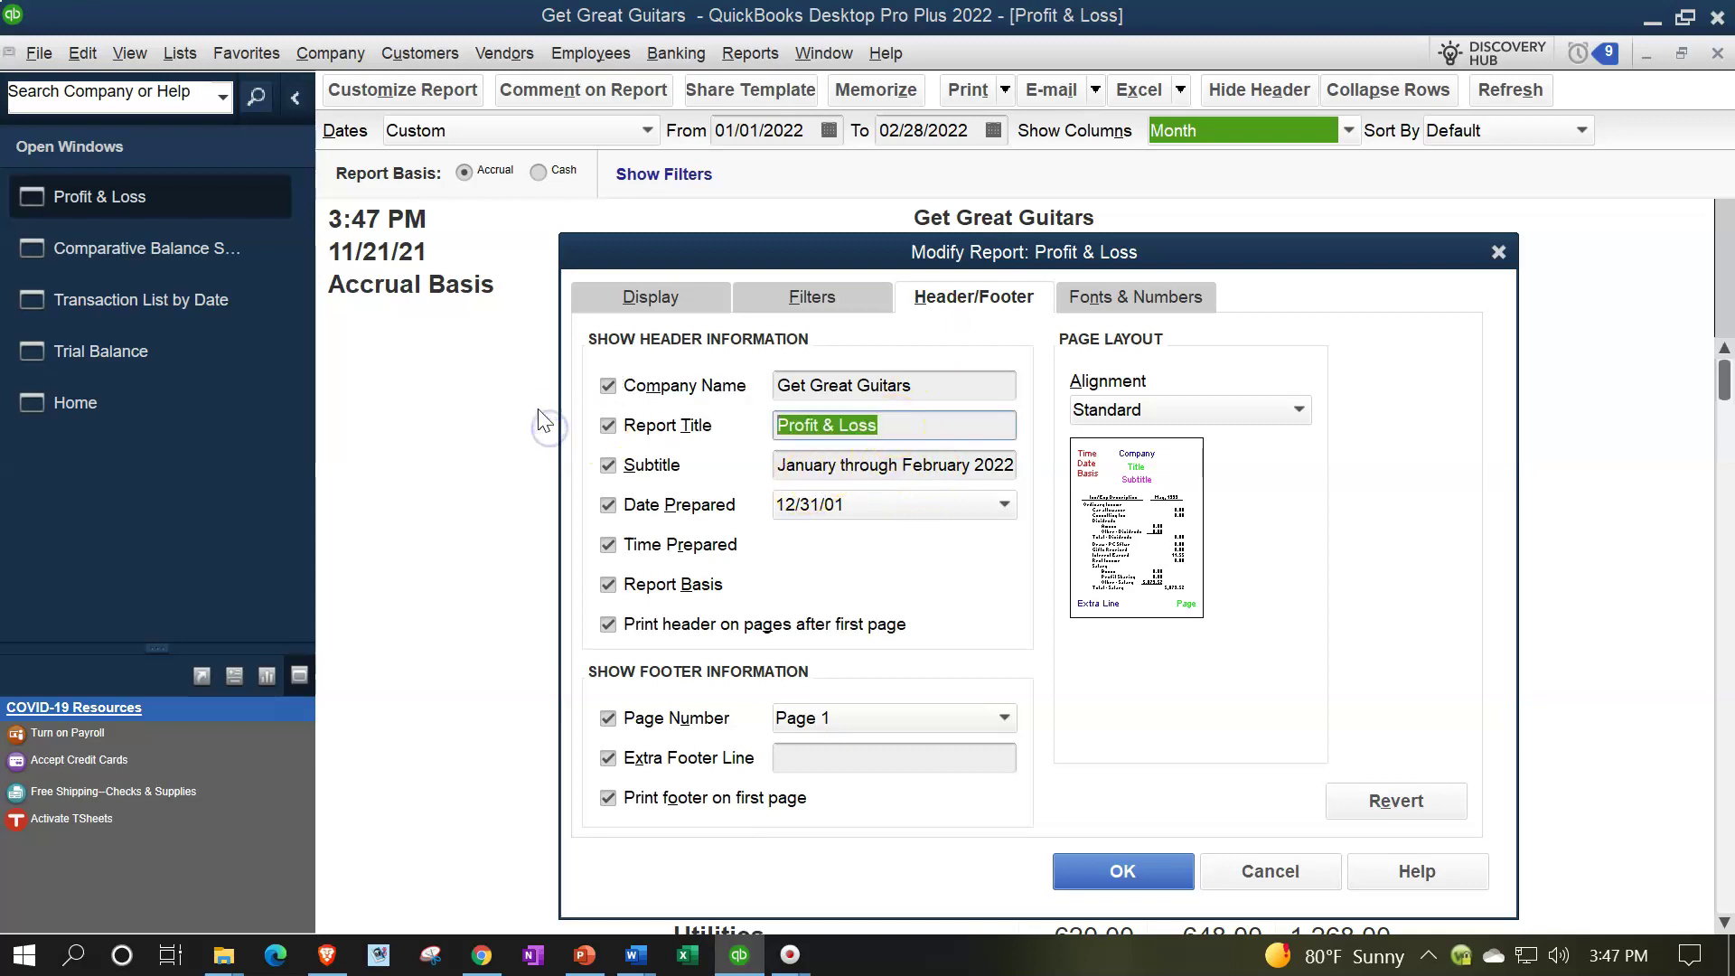
text(Income Statement)
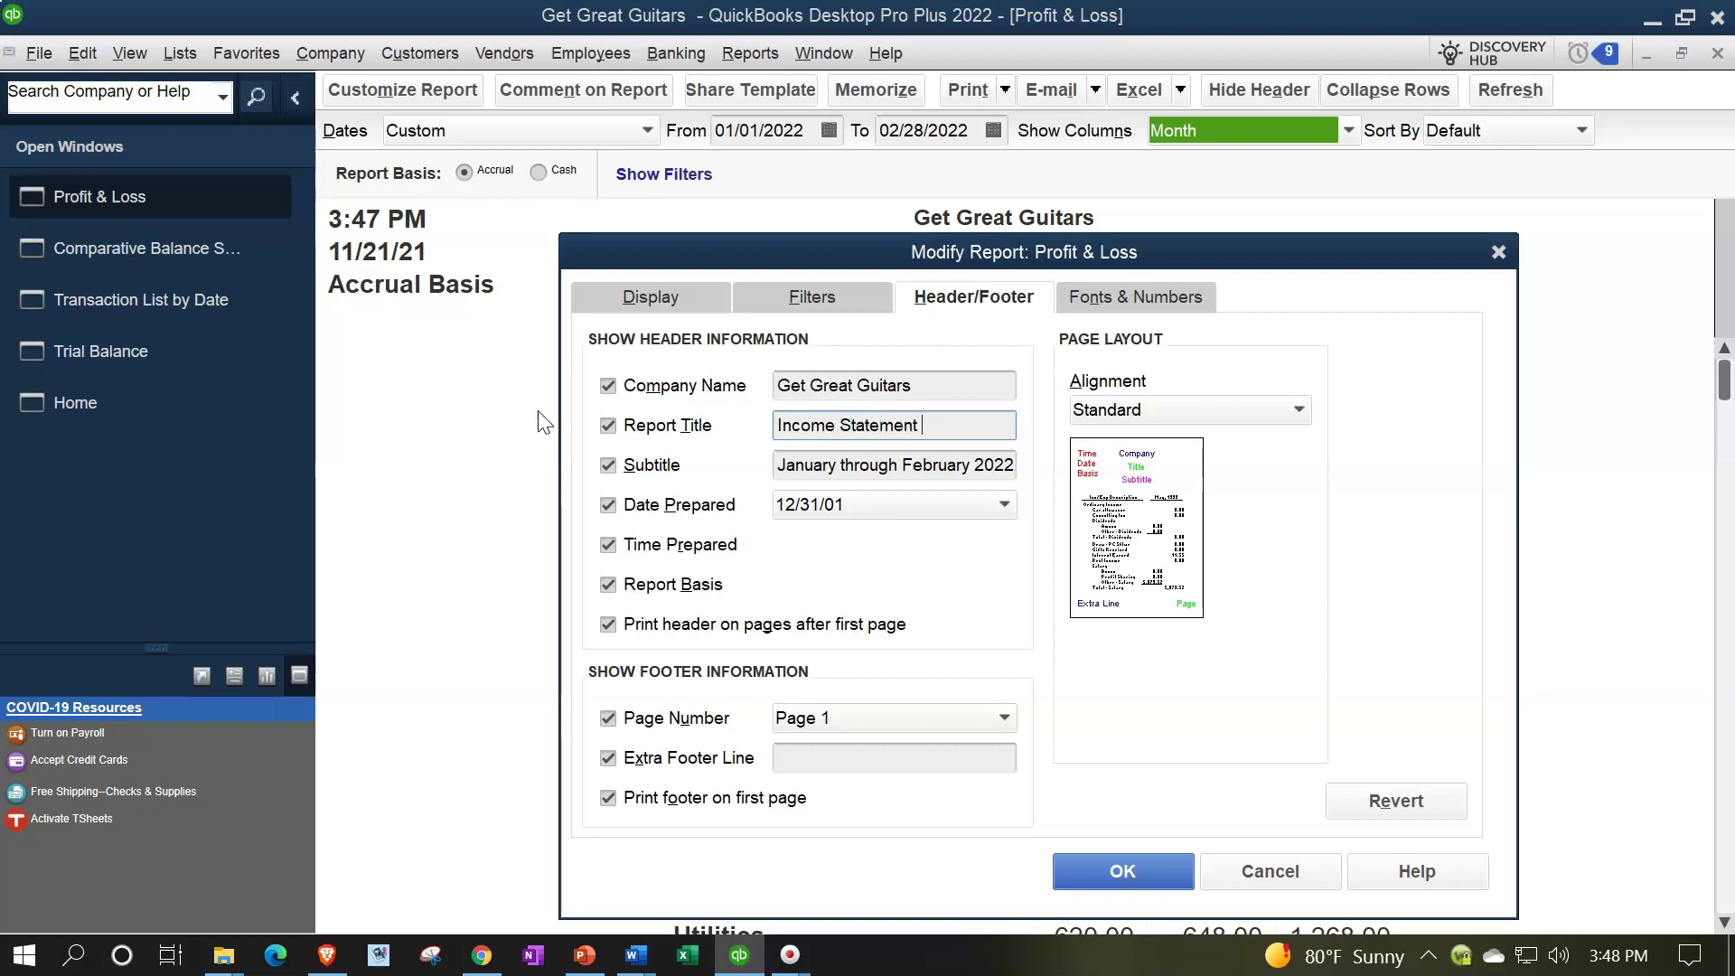
click(608, 465)
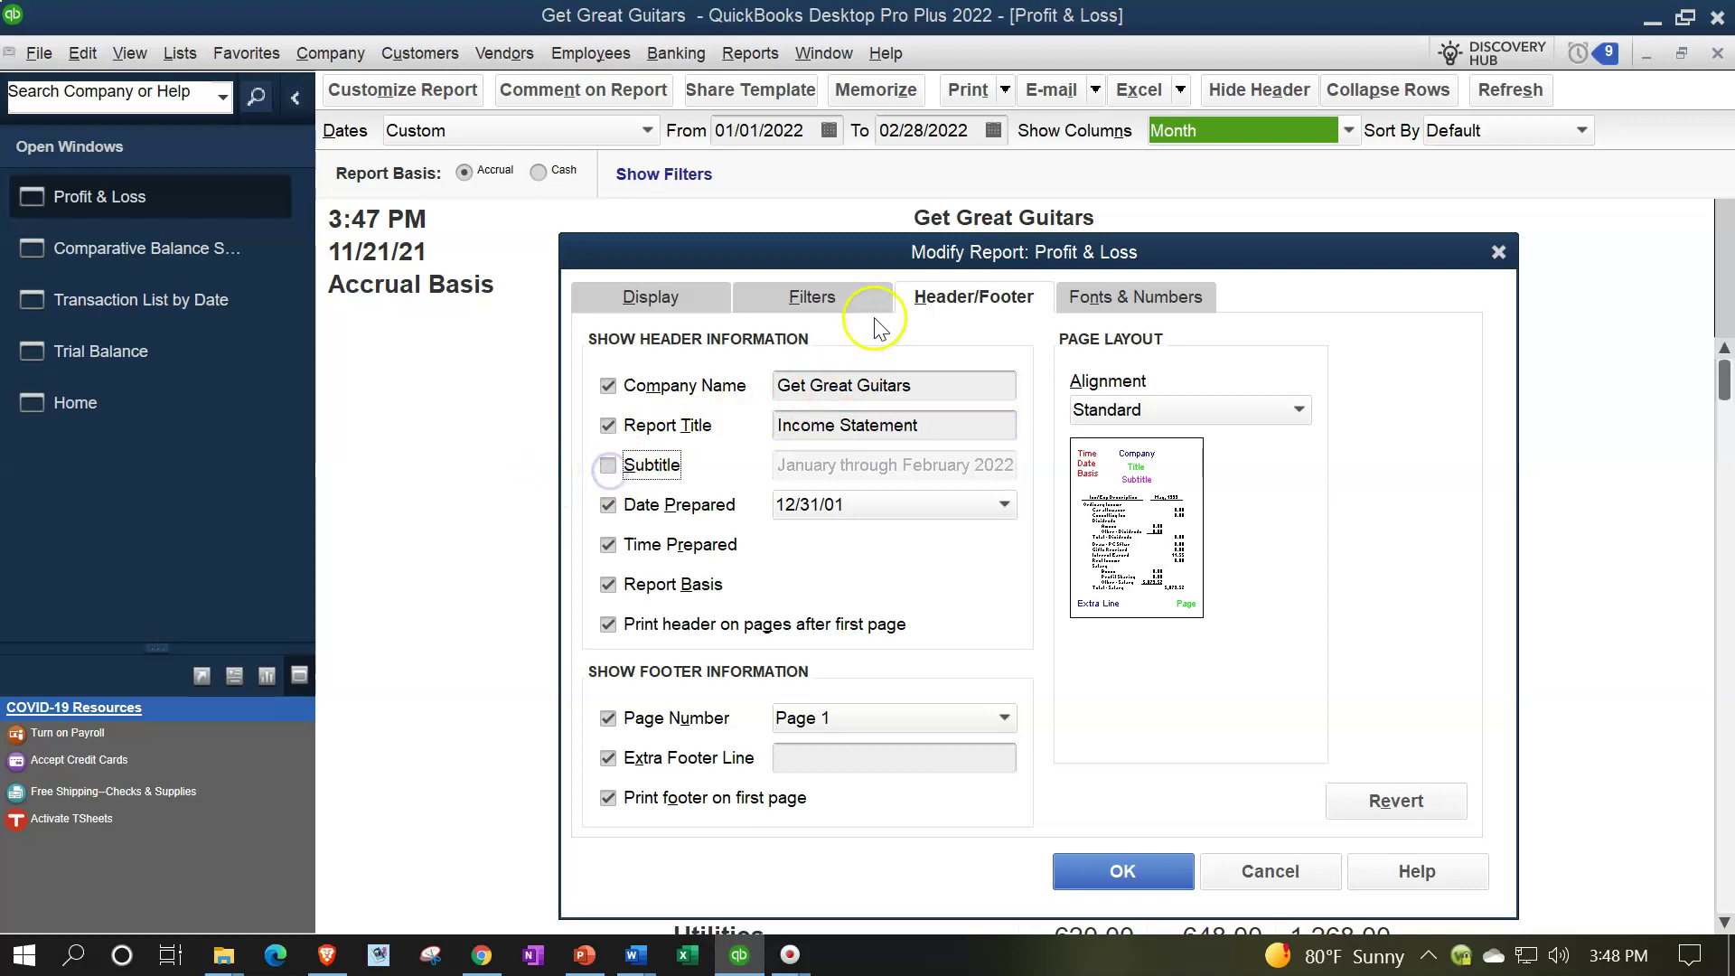
drag(890, 255, 924, 383)
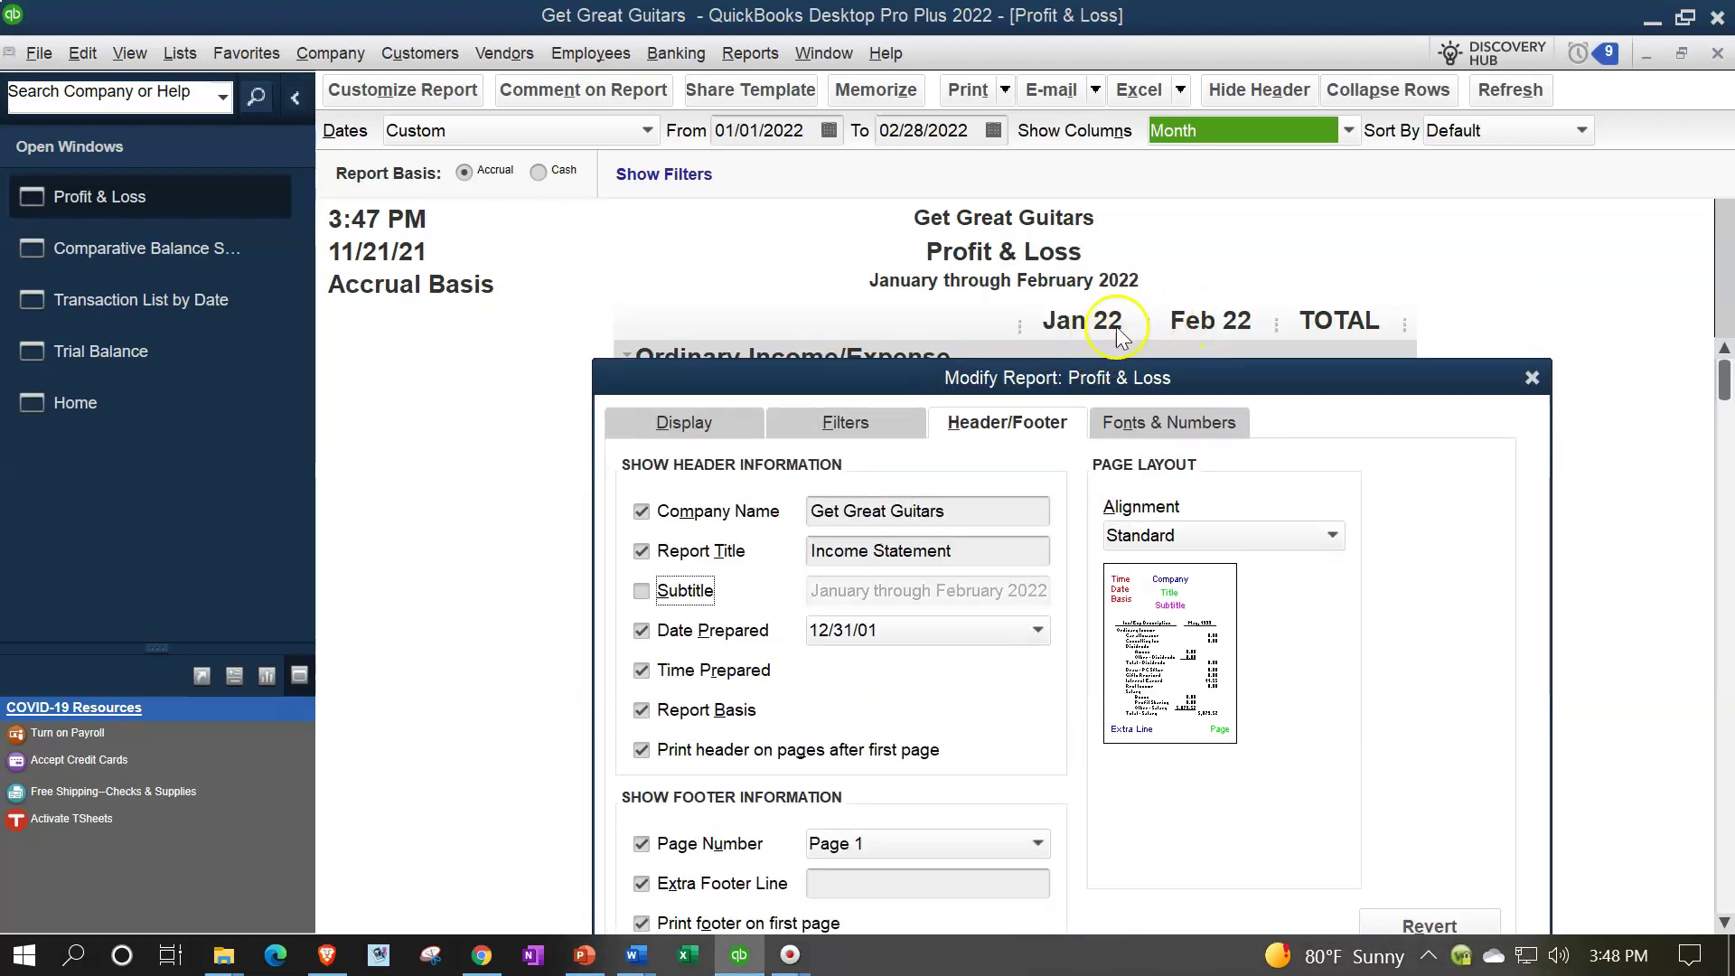
drag(1092, 374, 1023, 225)
- Hide the date prepared, time prepared and report basis in the header, and enter the preparer's name in the extra footer line
click(572, 480)
click(573, 522)
click(573, 558)
click(839, 739)
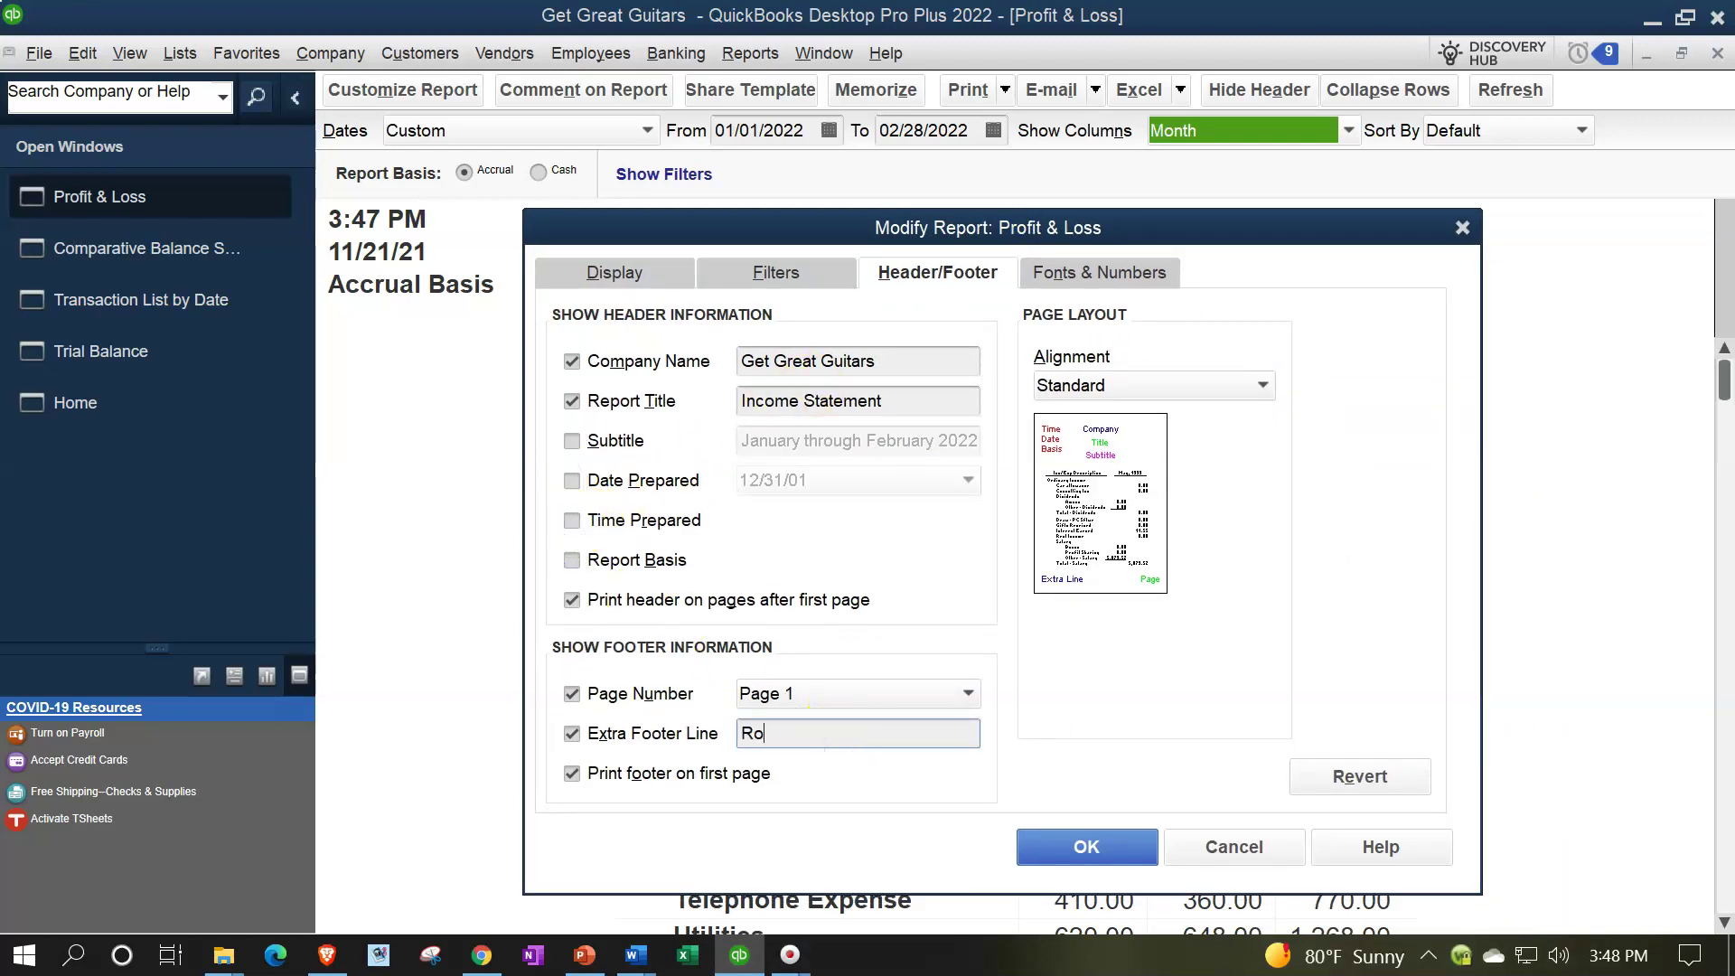
- Show negative numbers in parentheses and bright red, display amounts without cents, and apply the report changes
click(1108, 273)
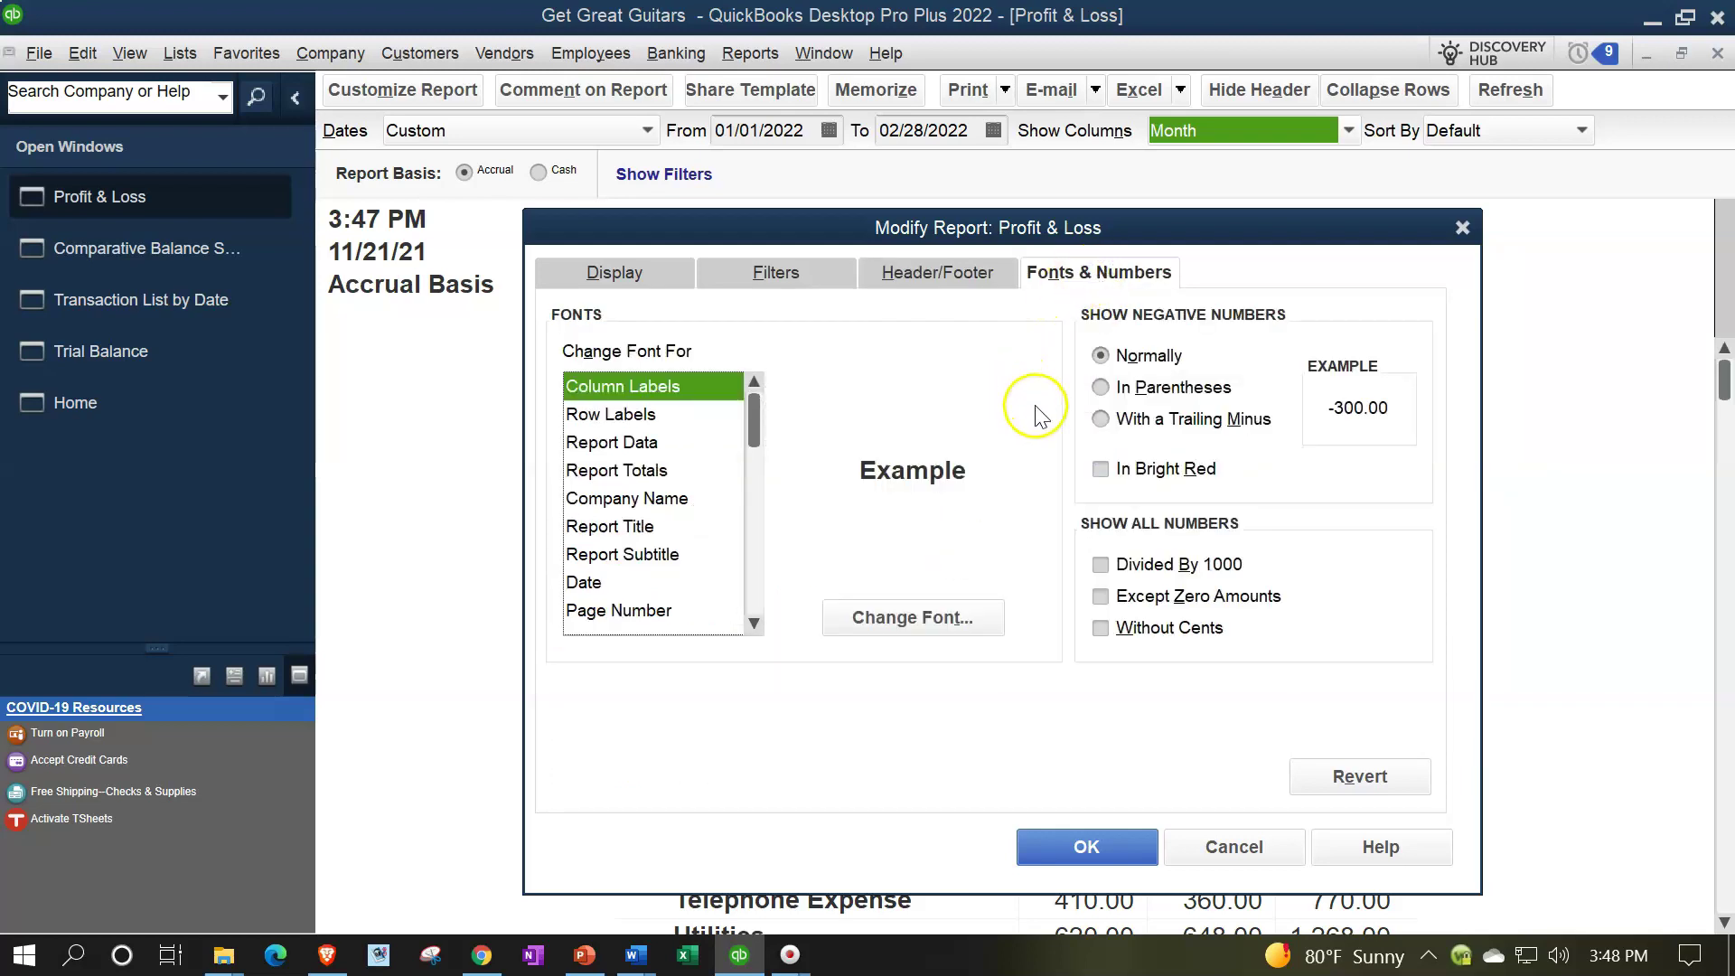
click(1103, 389)
click(1101, 469)
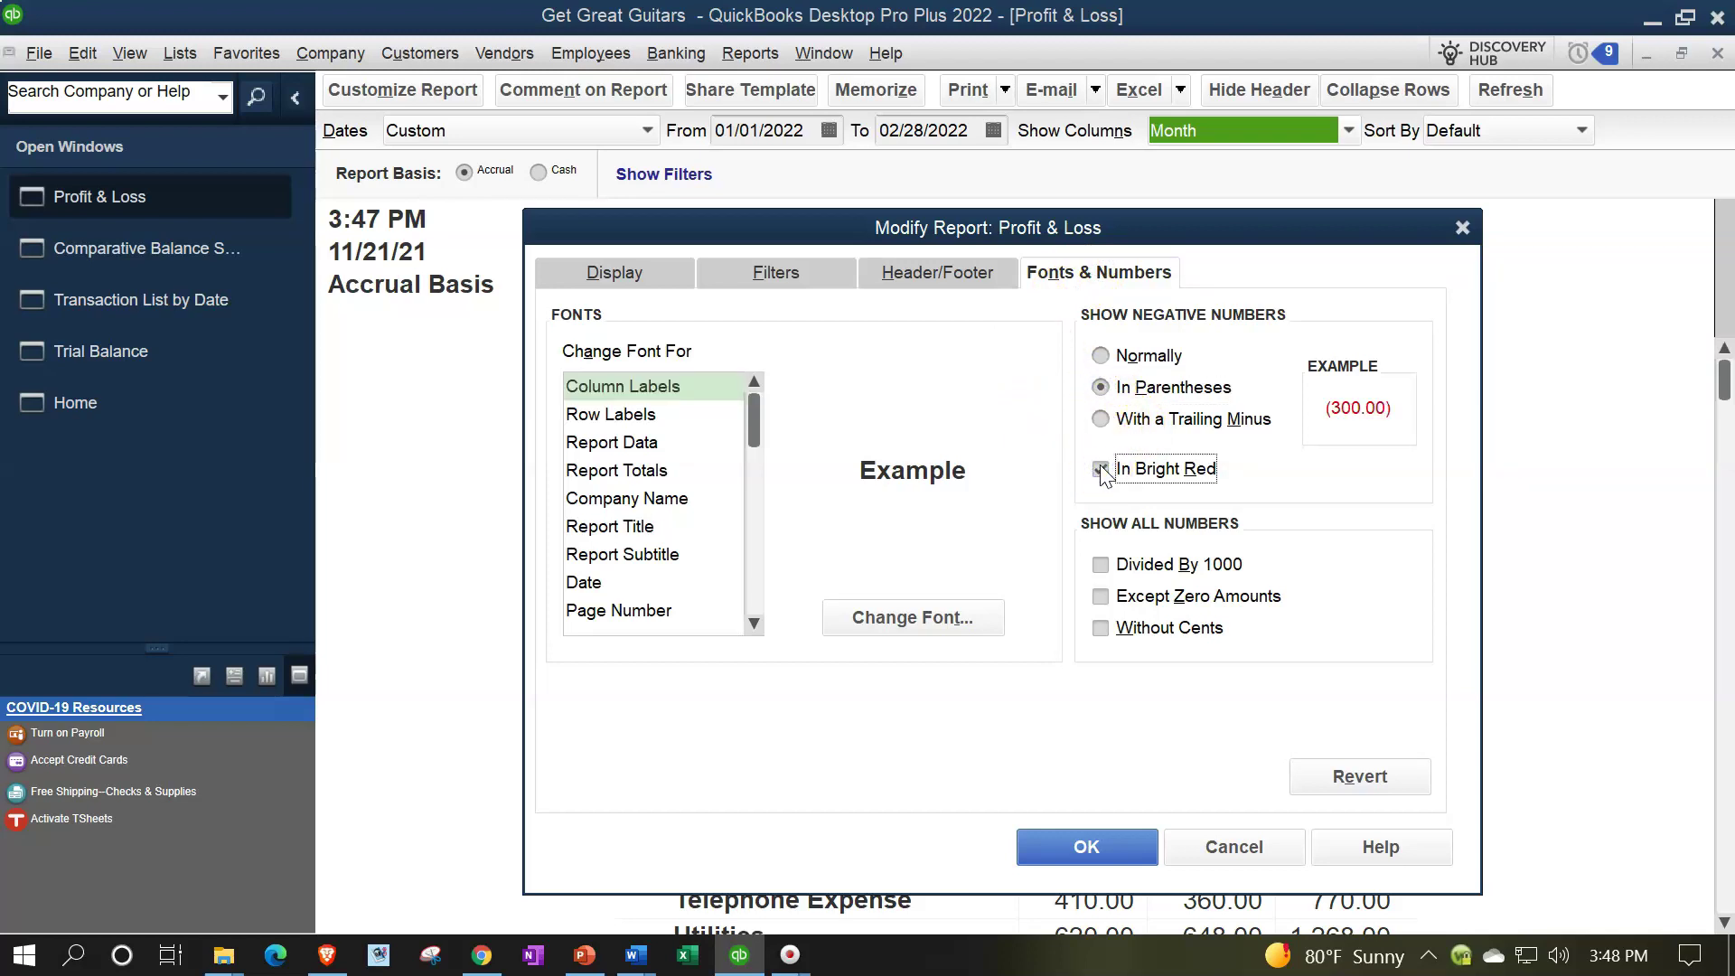
click(1101, 629)
click(1113, 845)
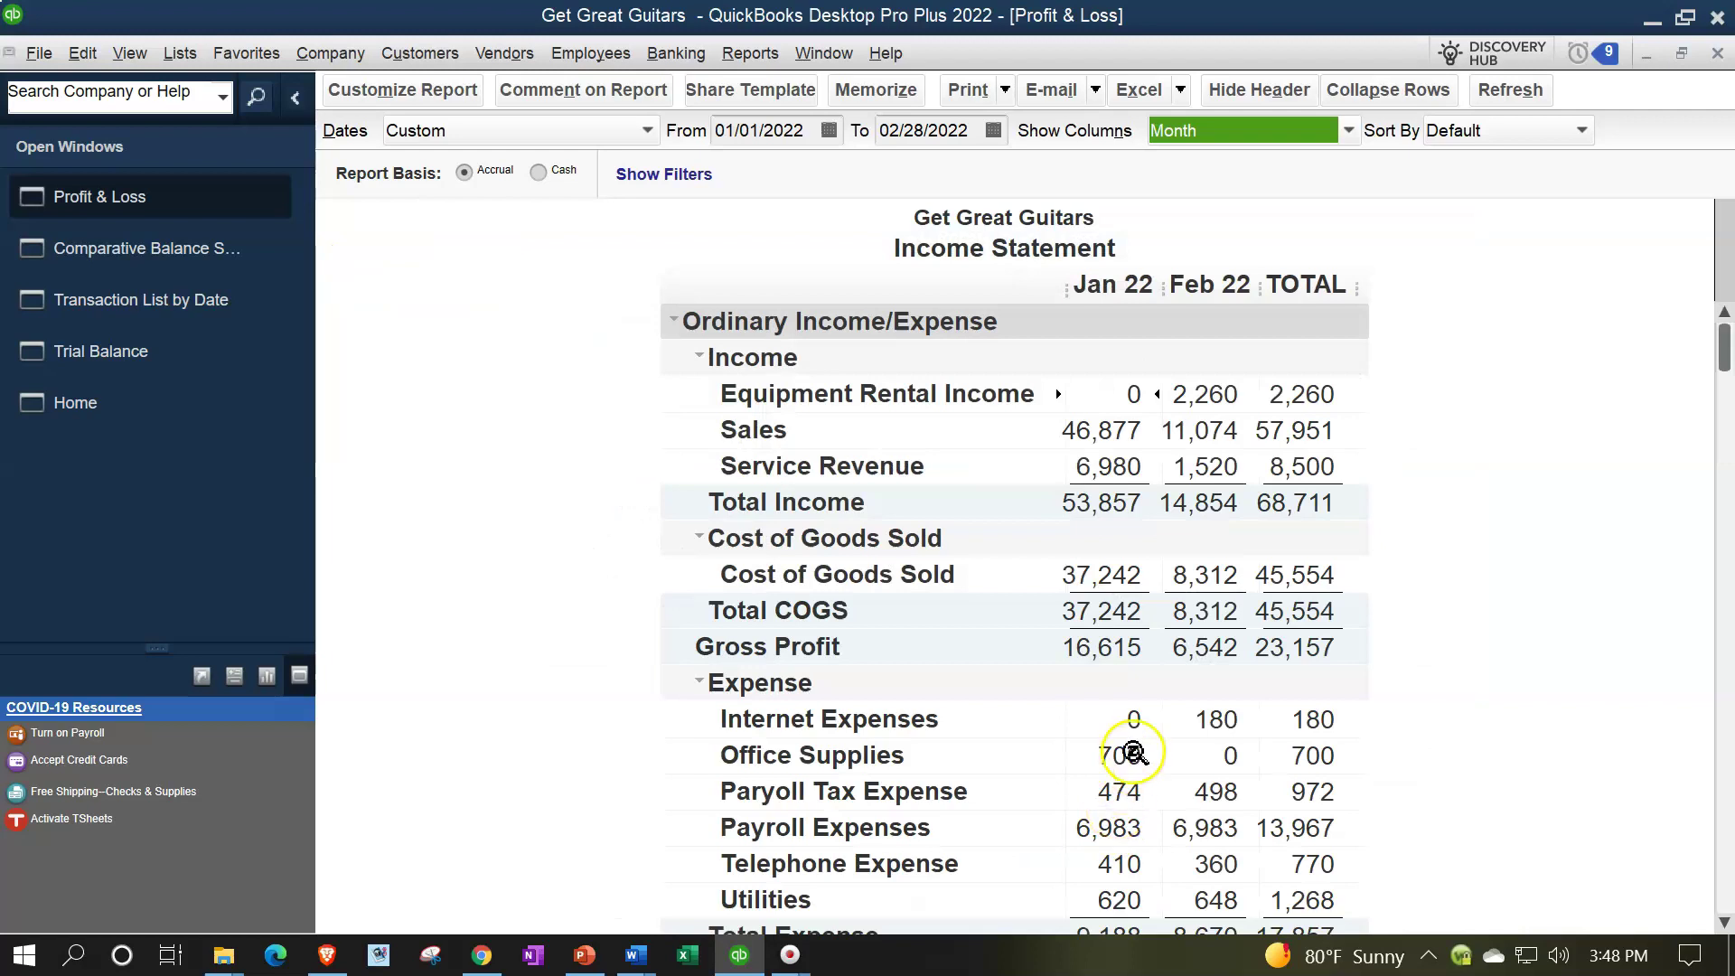
- Look through the customized report and memorize it as "Income Statement" in the Accountant report group
scroll(1126, 741, down, 5)
scroll(1133, 708, up, 5)
click(881, 90)
click(623, 480)
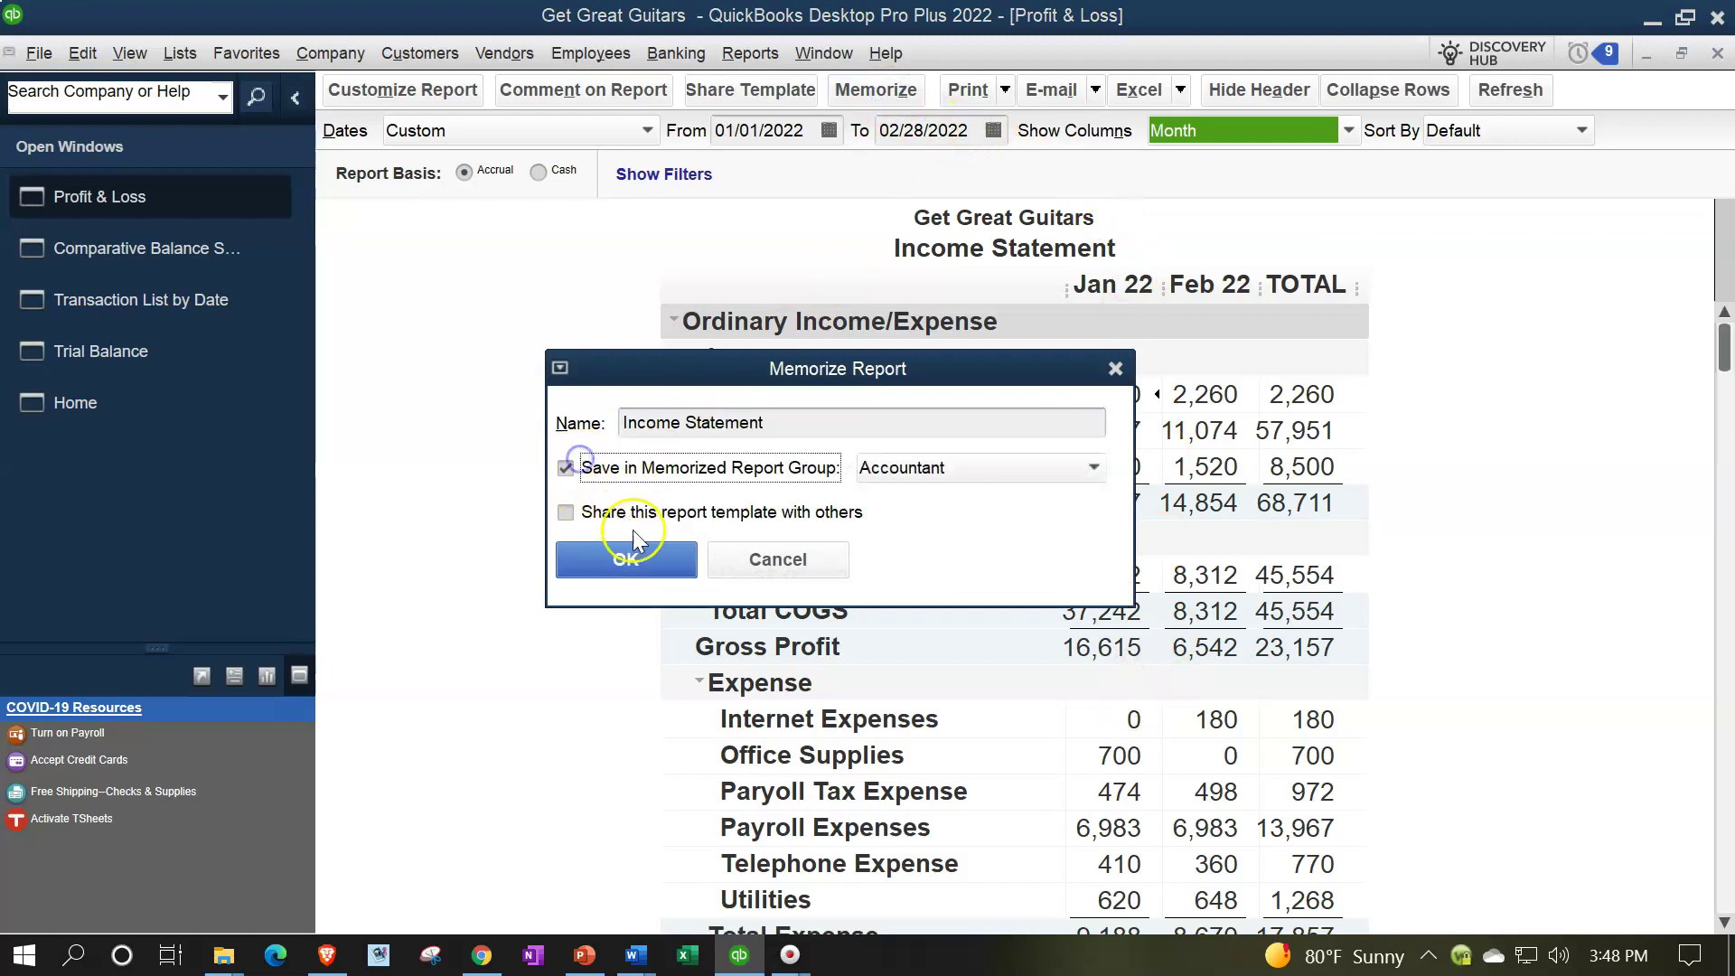
click(642, 562)
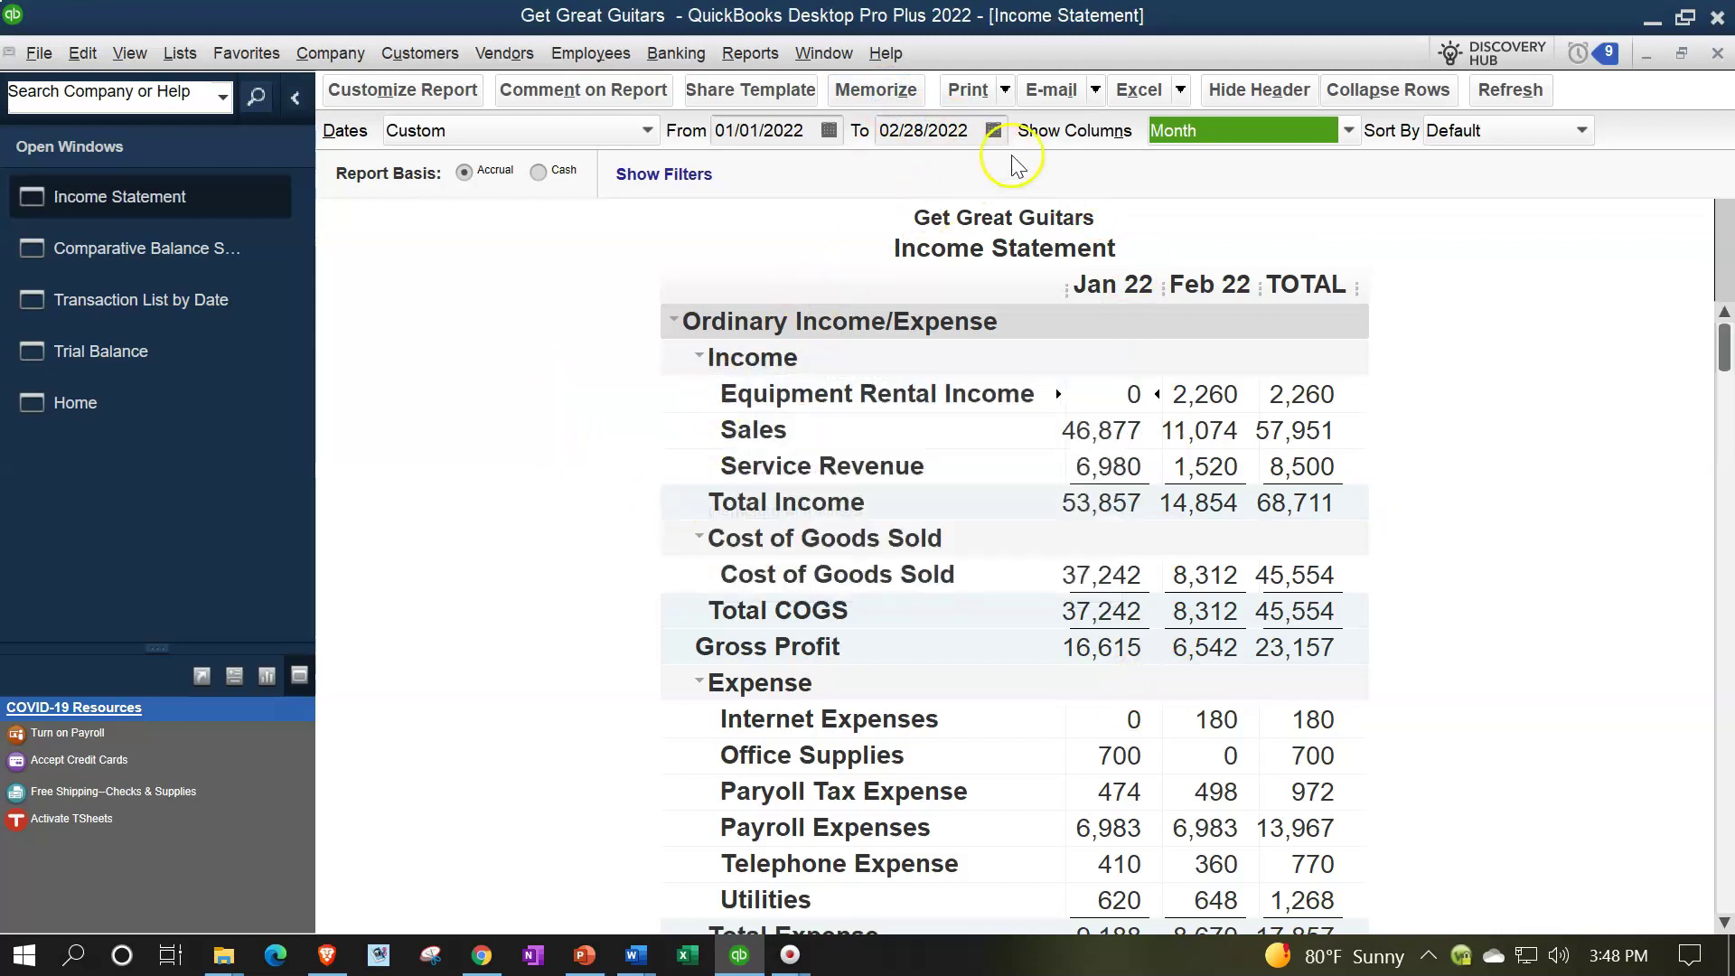
- Save the report as a PDF named "Income Statement" in the Month Two Reports folder
click(1003, 90)
click(1004, 146)
drag(1007, 291, 1007, 323)
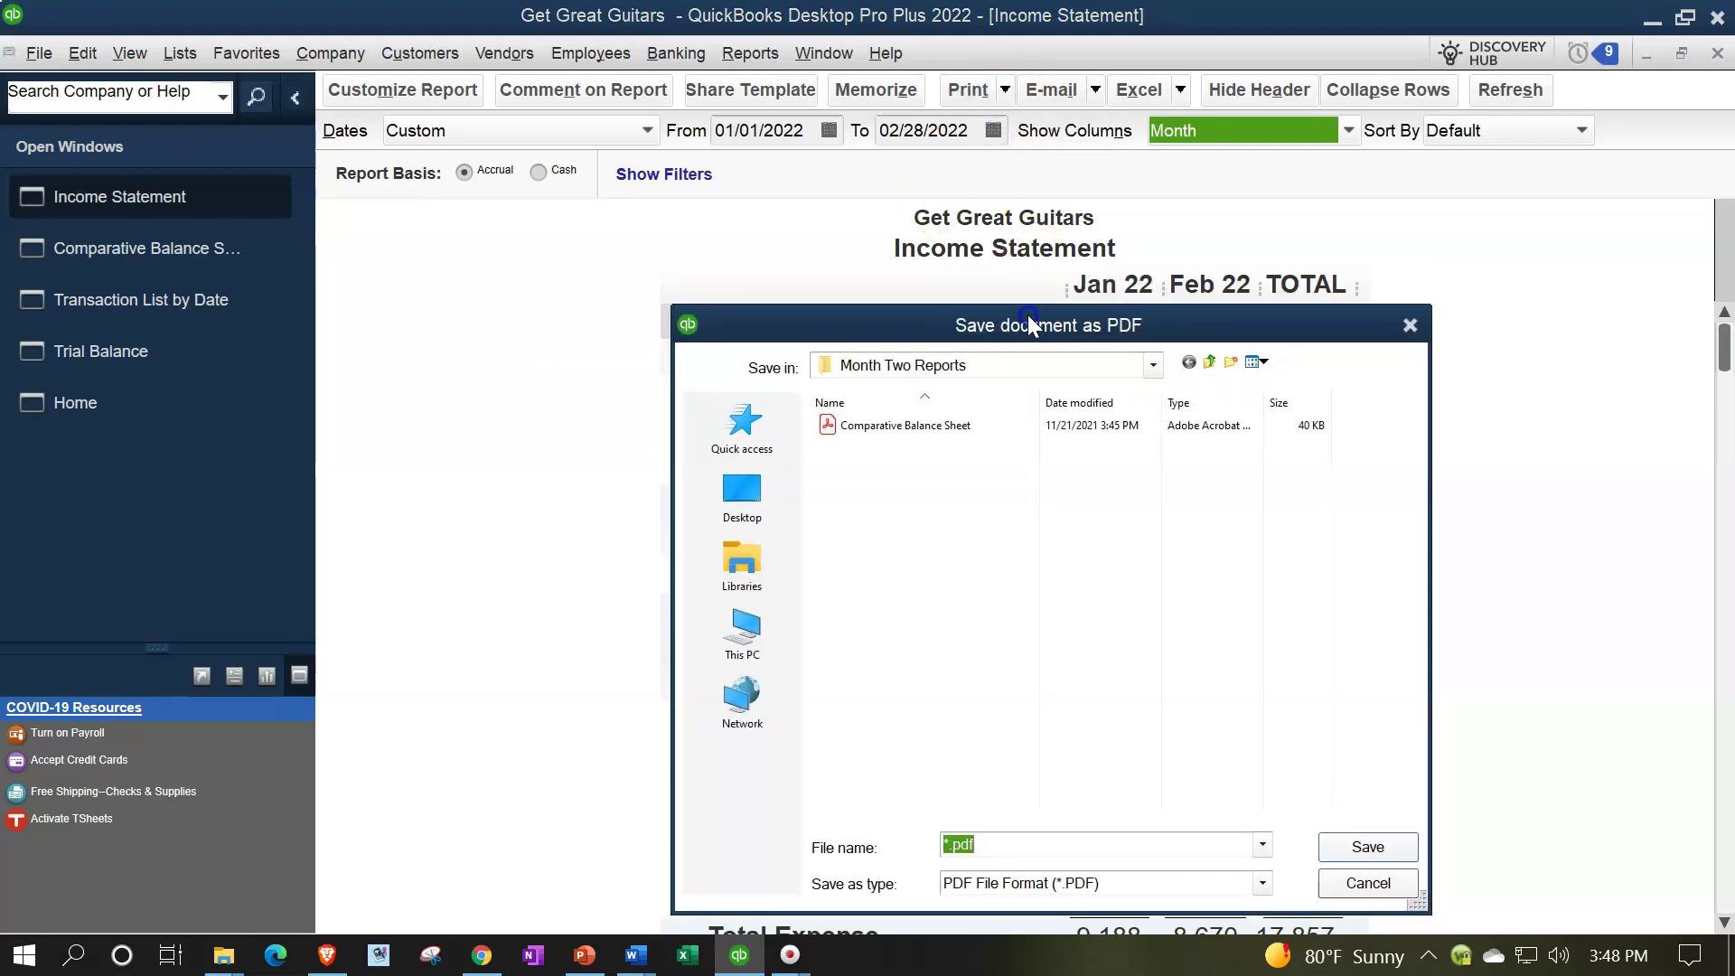
click(960, 844)
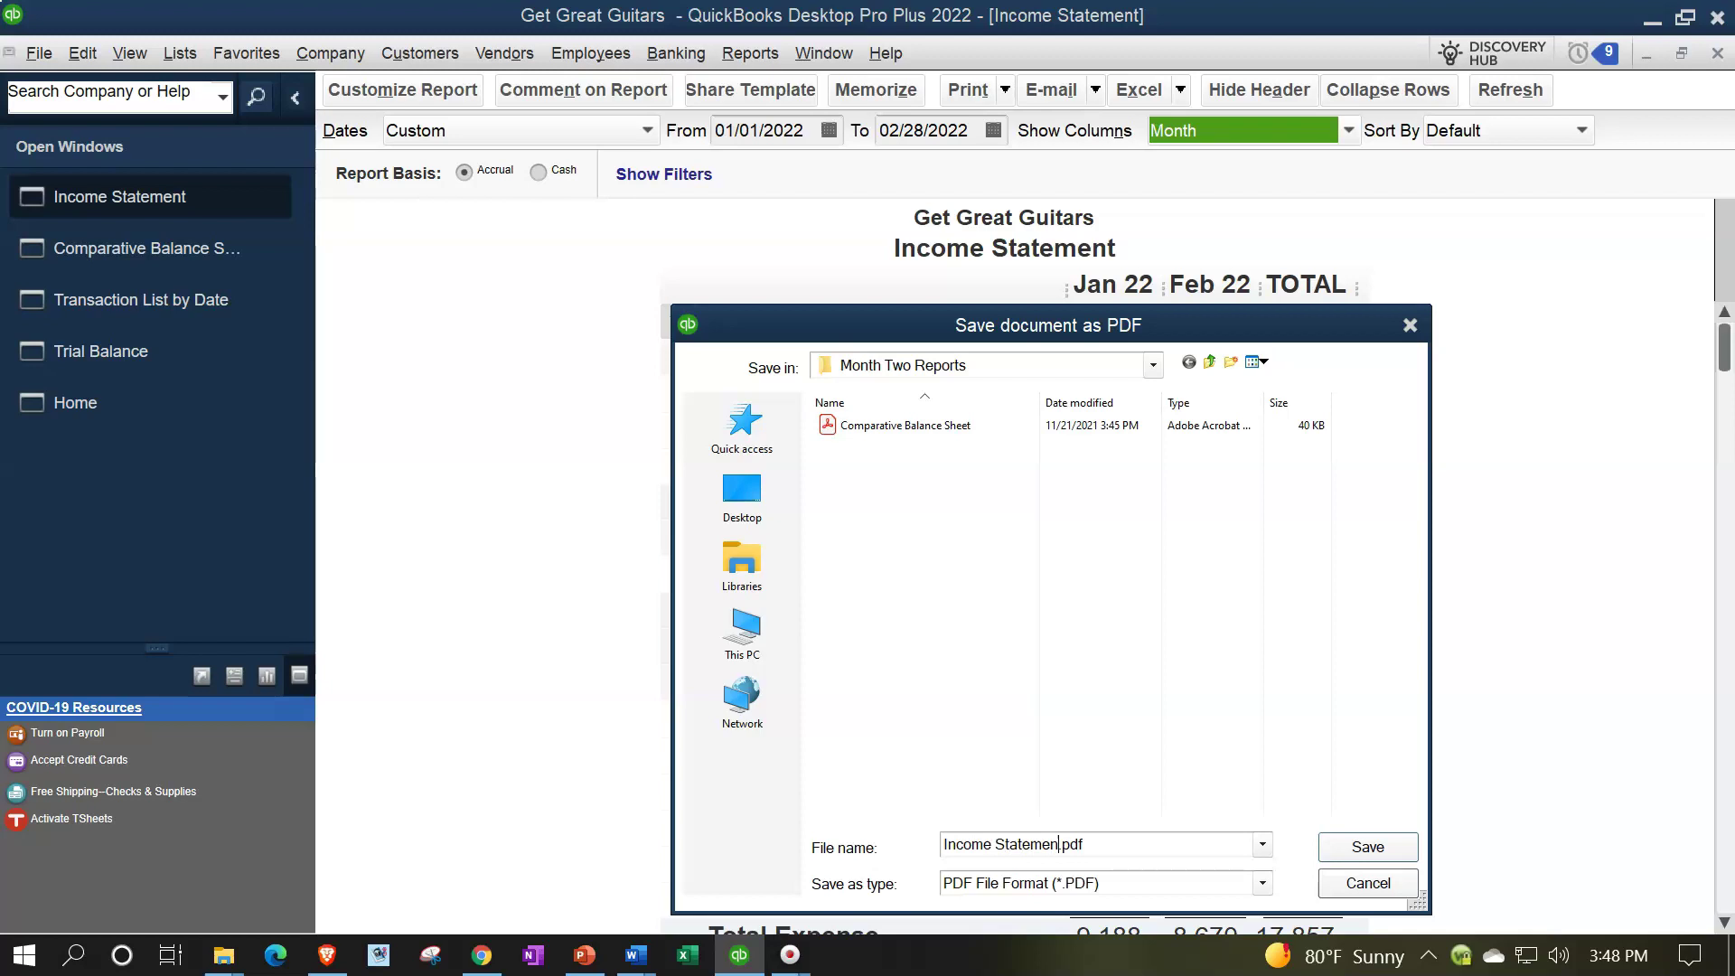
click(1368, 847)
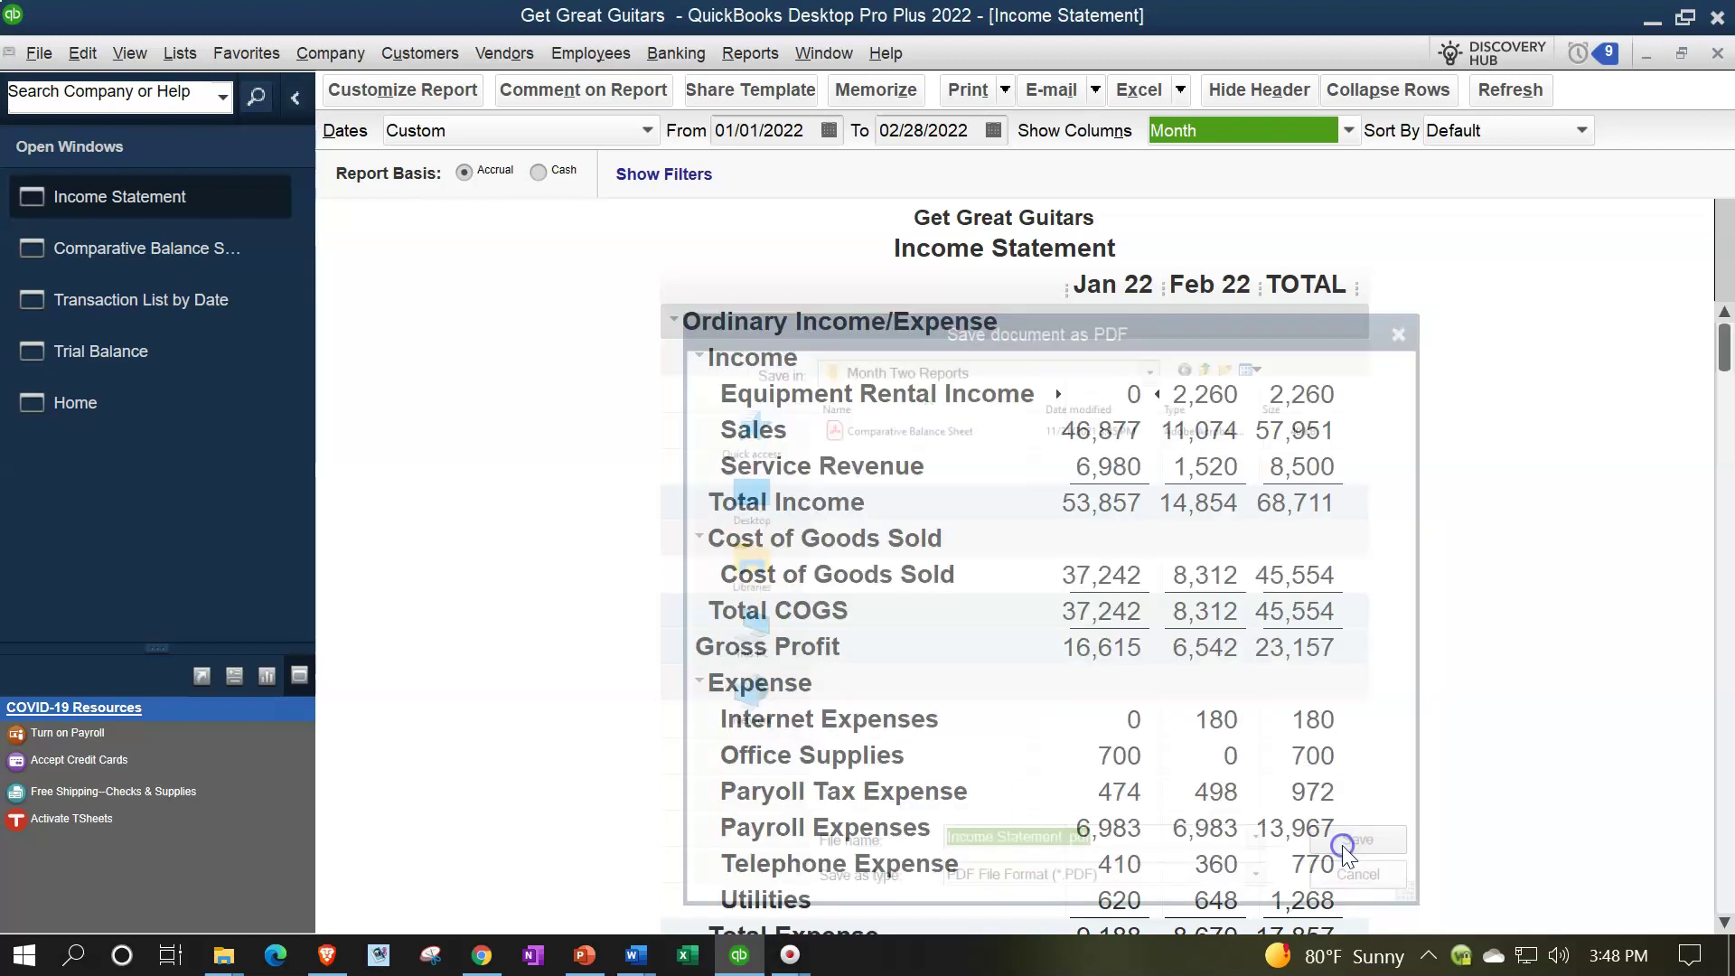
- Export the income statement to a new worksheet in the existing Month Two Reports workbook inside the Month Two Reports folder
click(1178, 90)
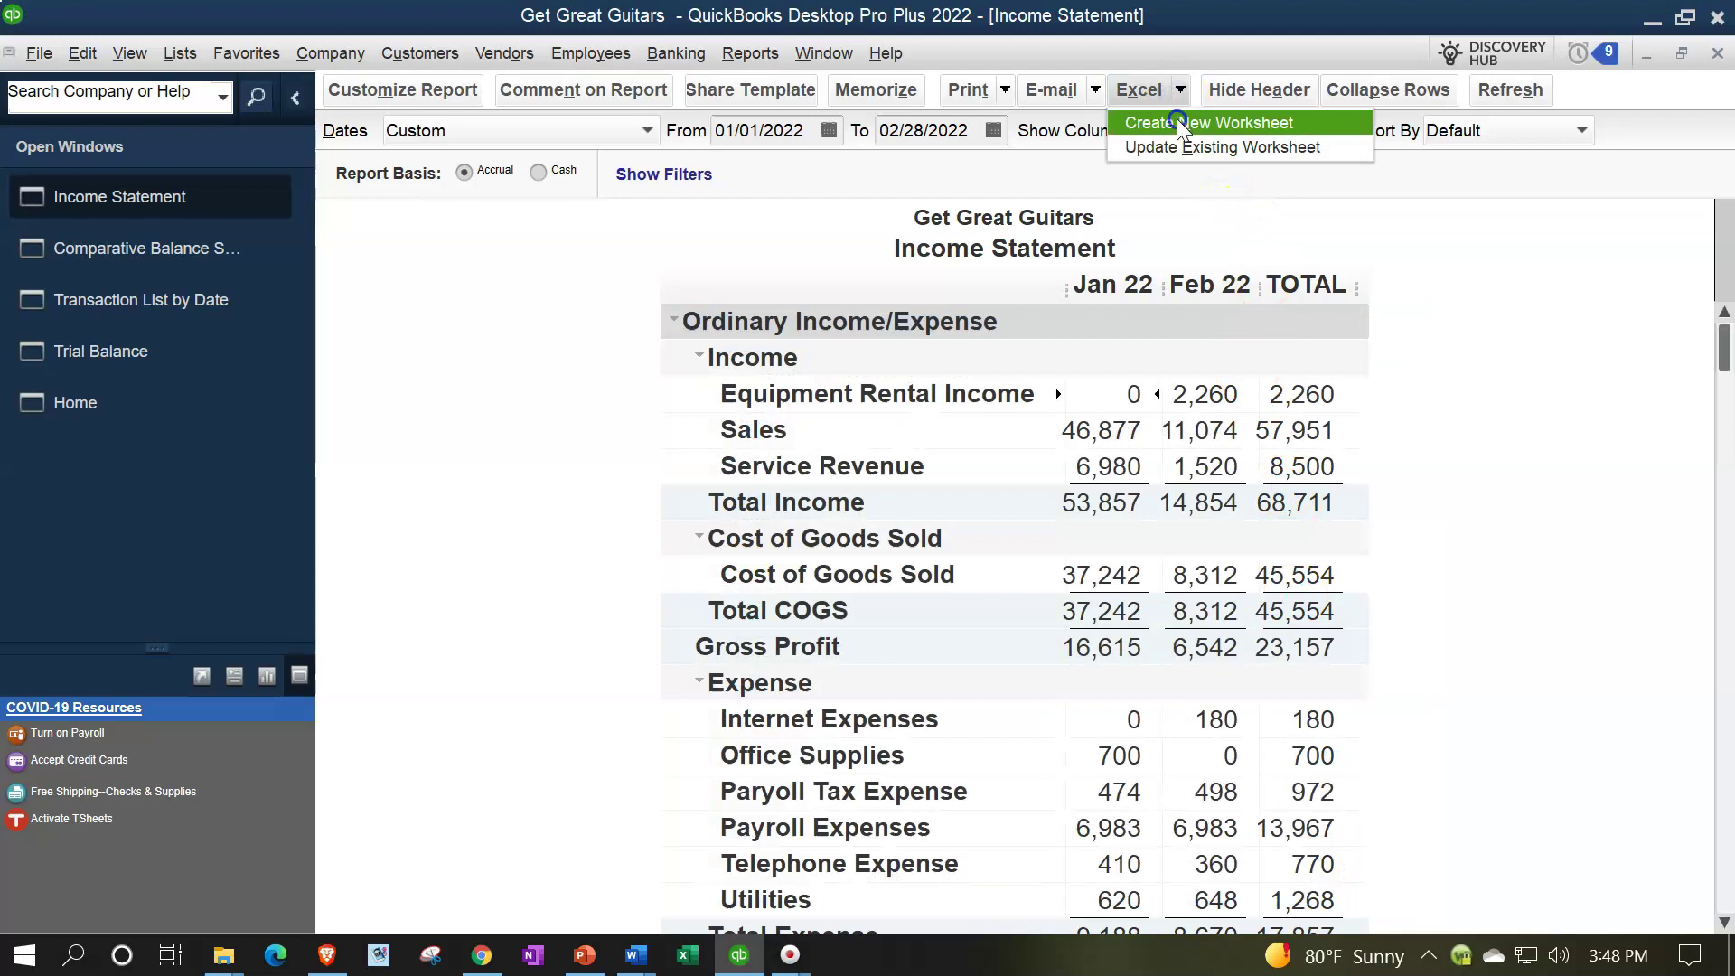
click(1179, 123)
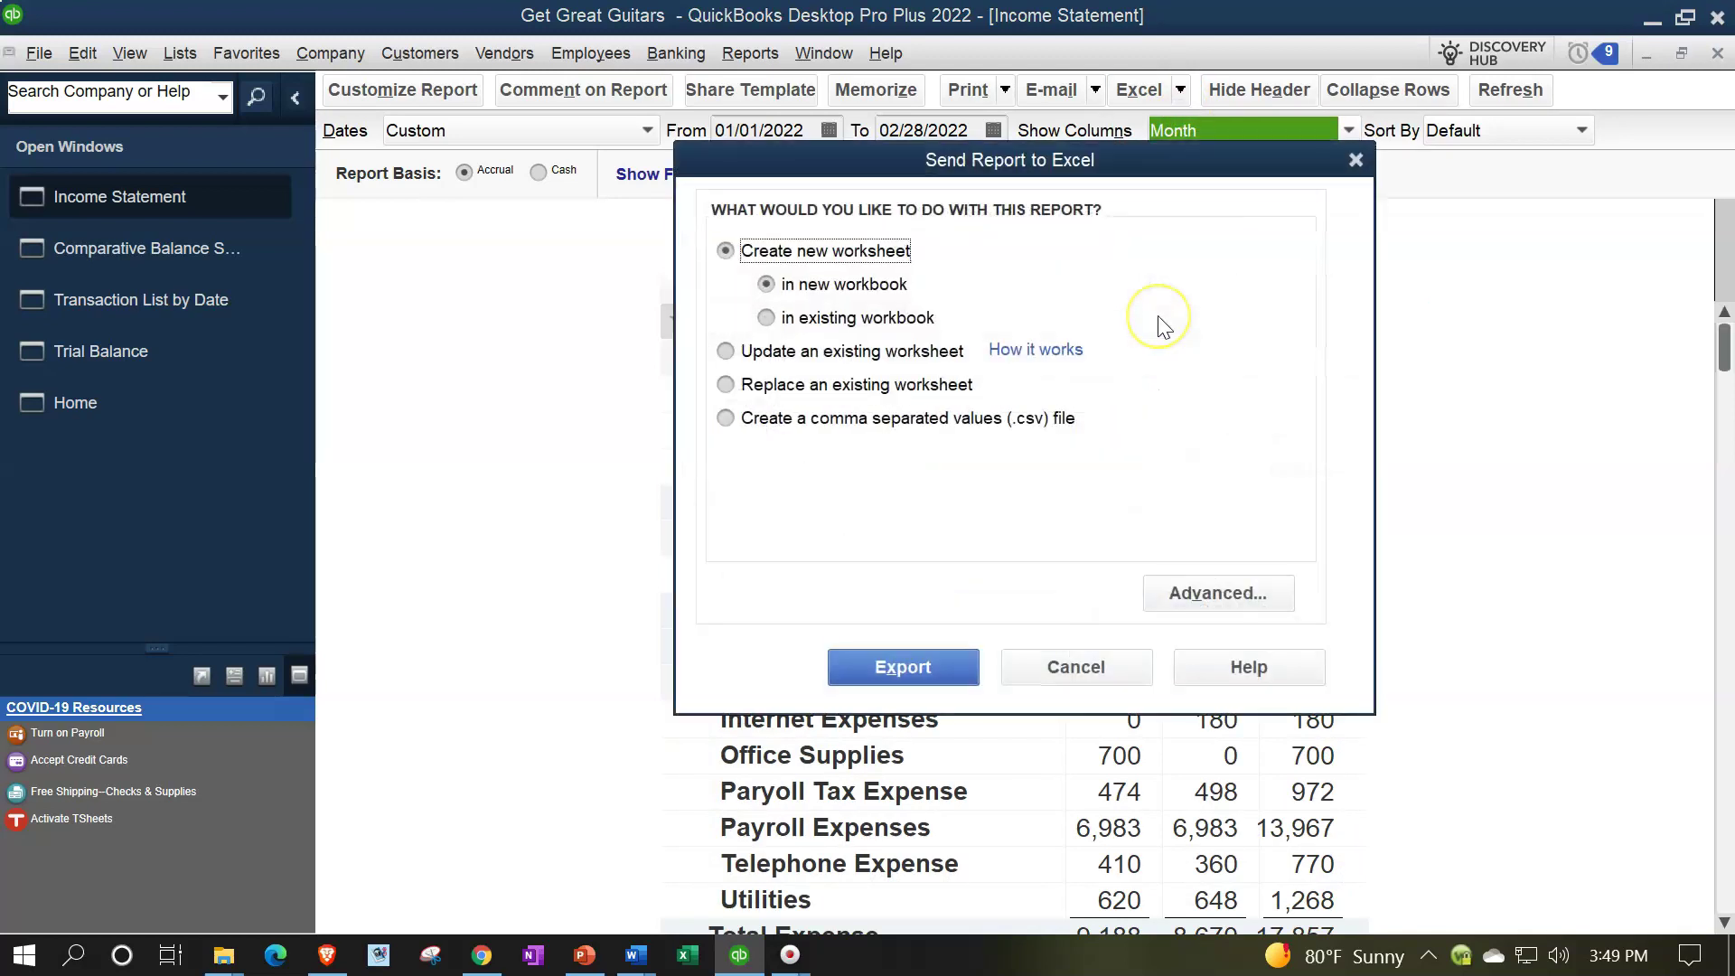
click(836, 318)
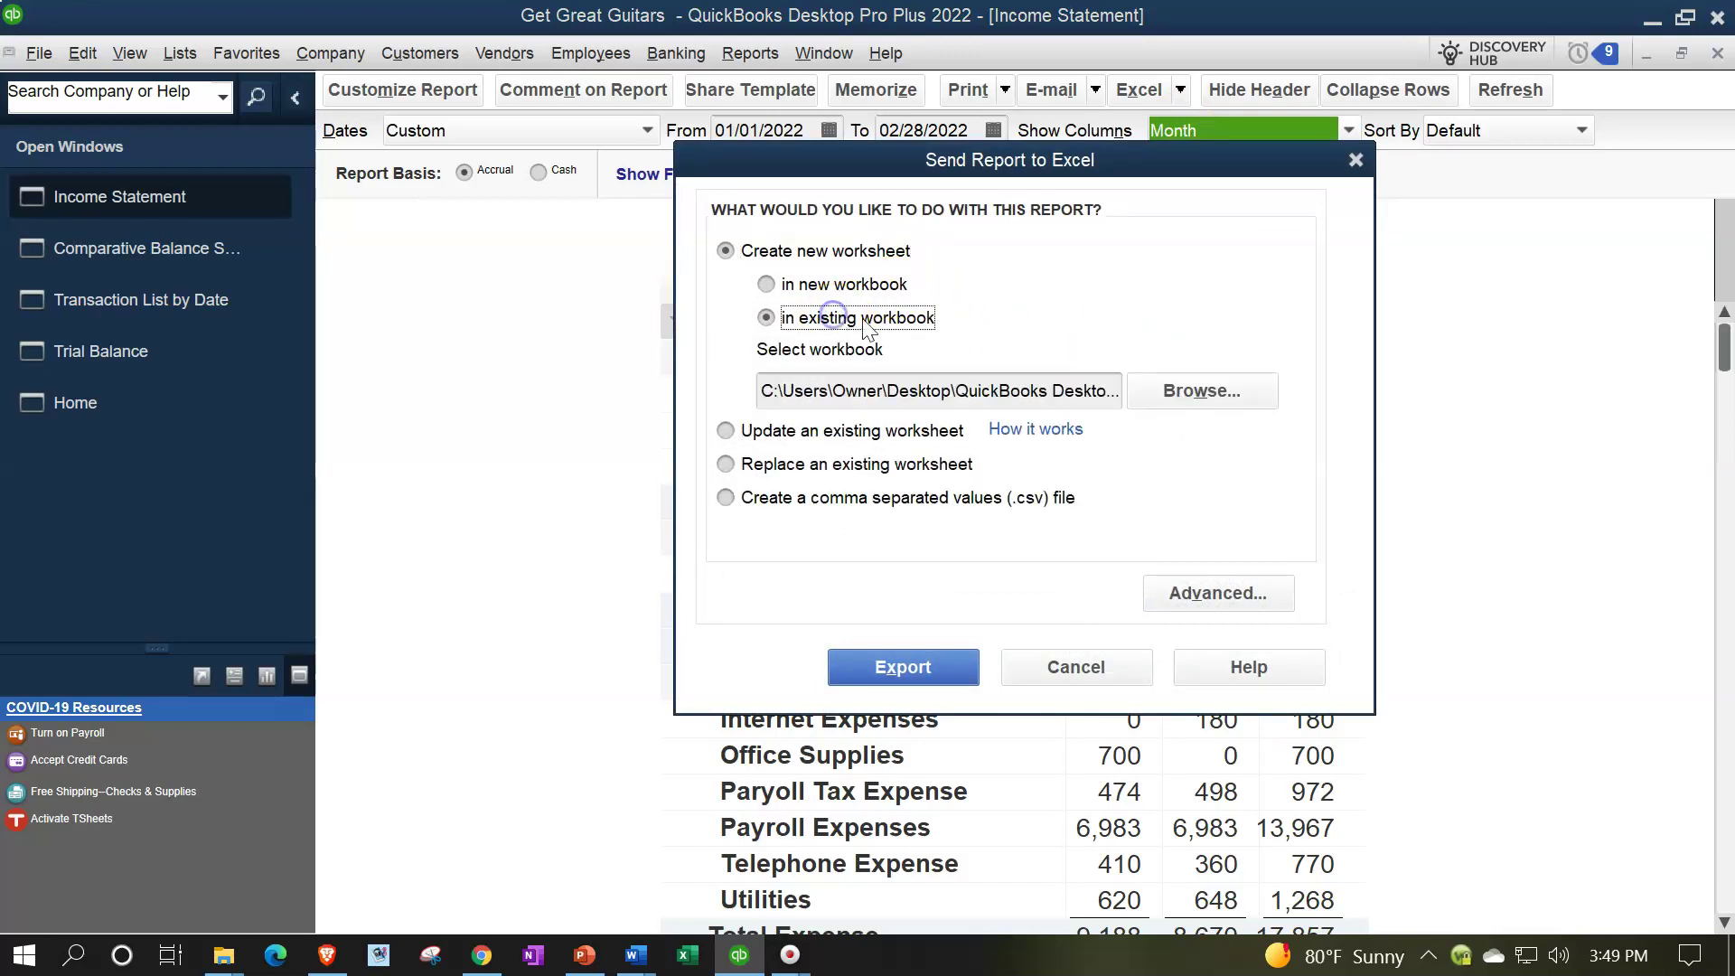
click(1202, 391)
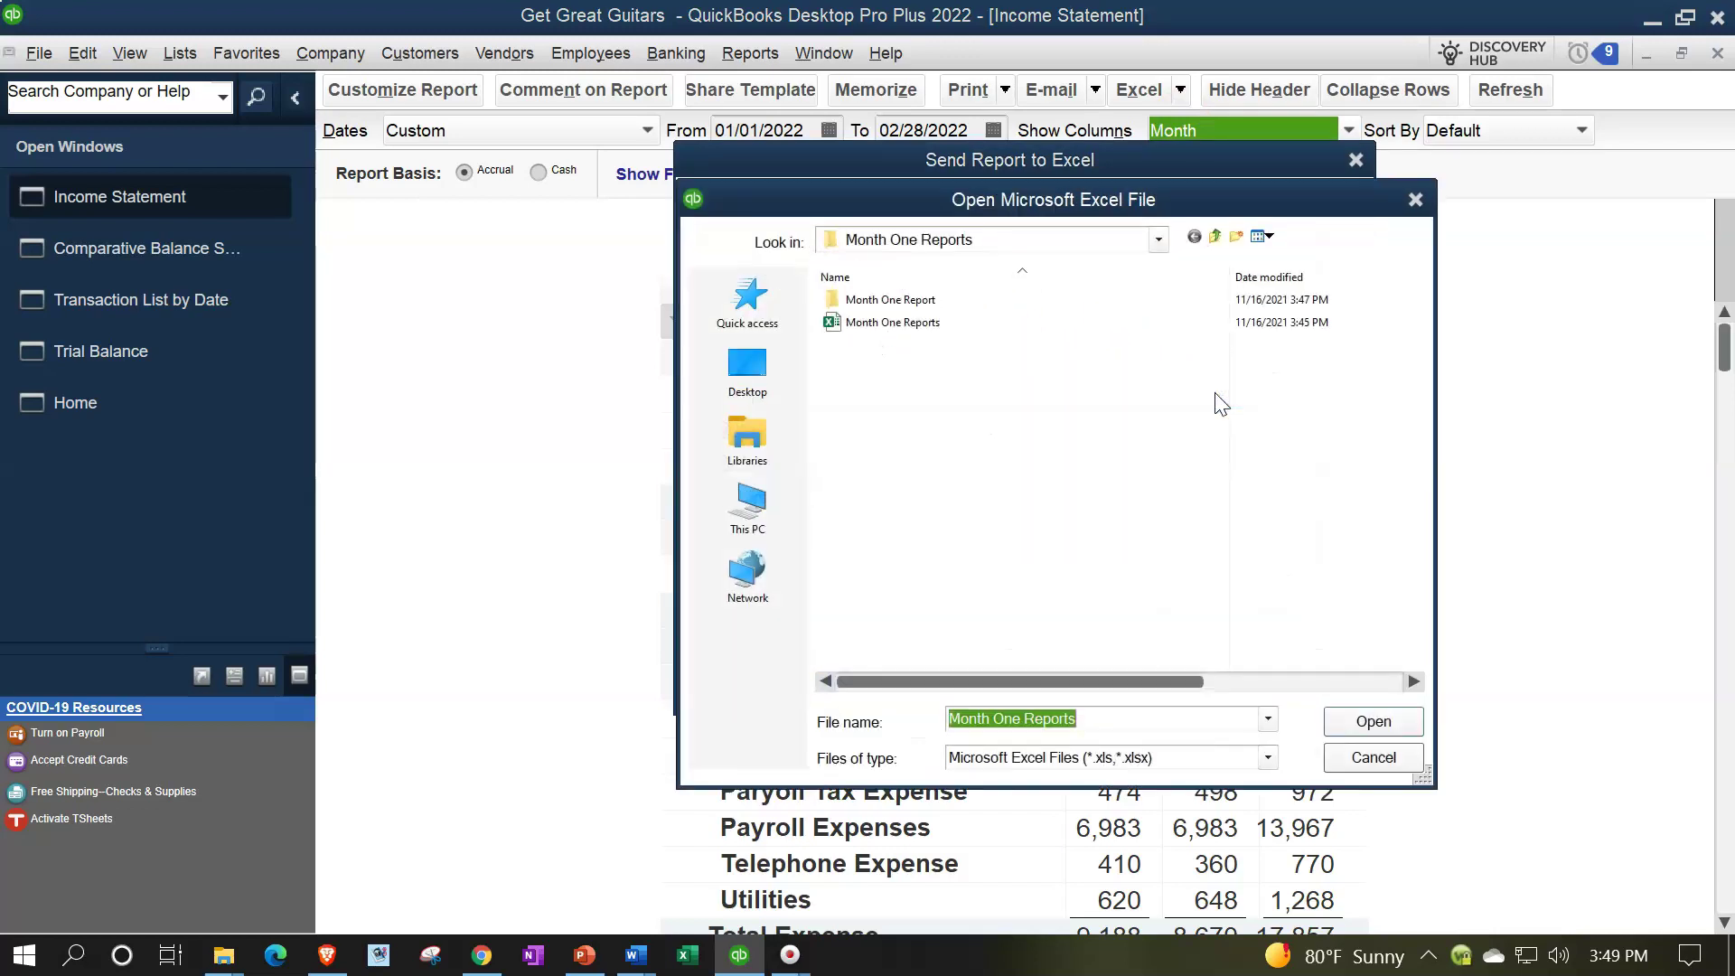
click(1158, 240)
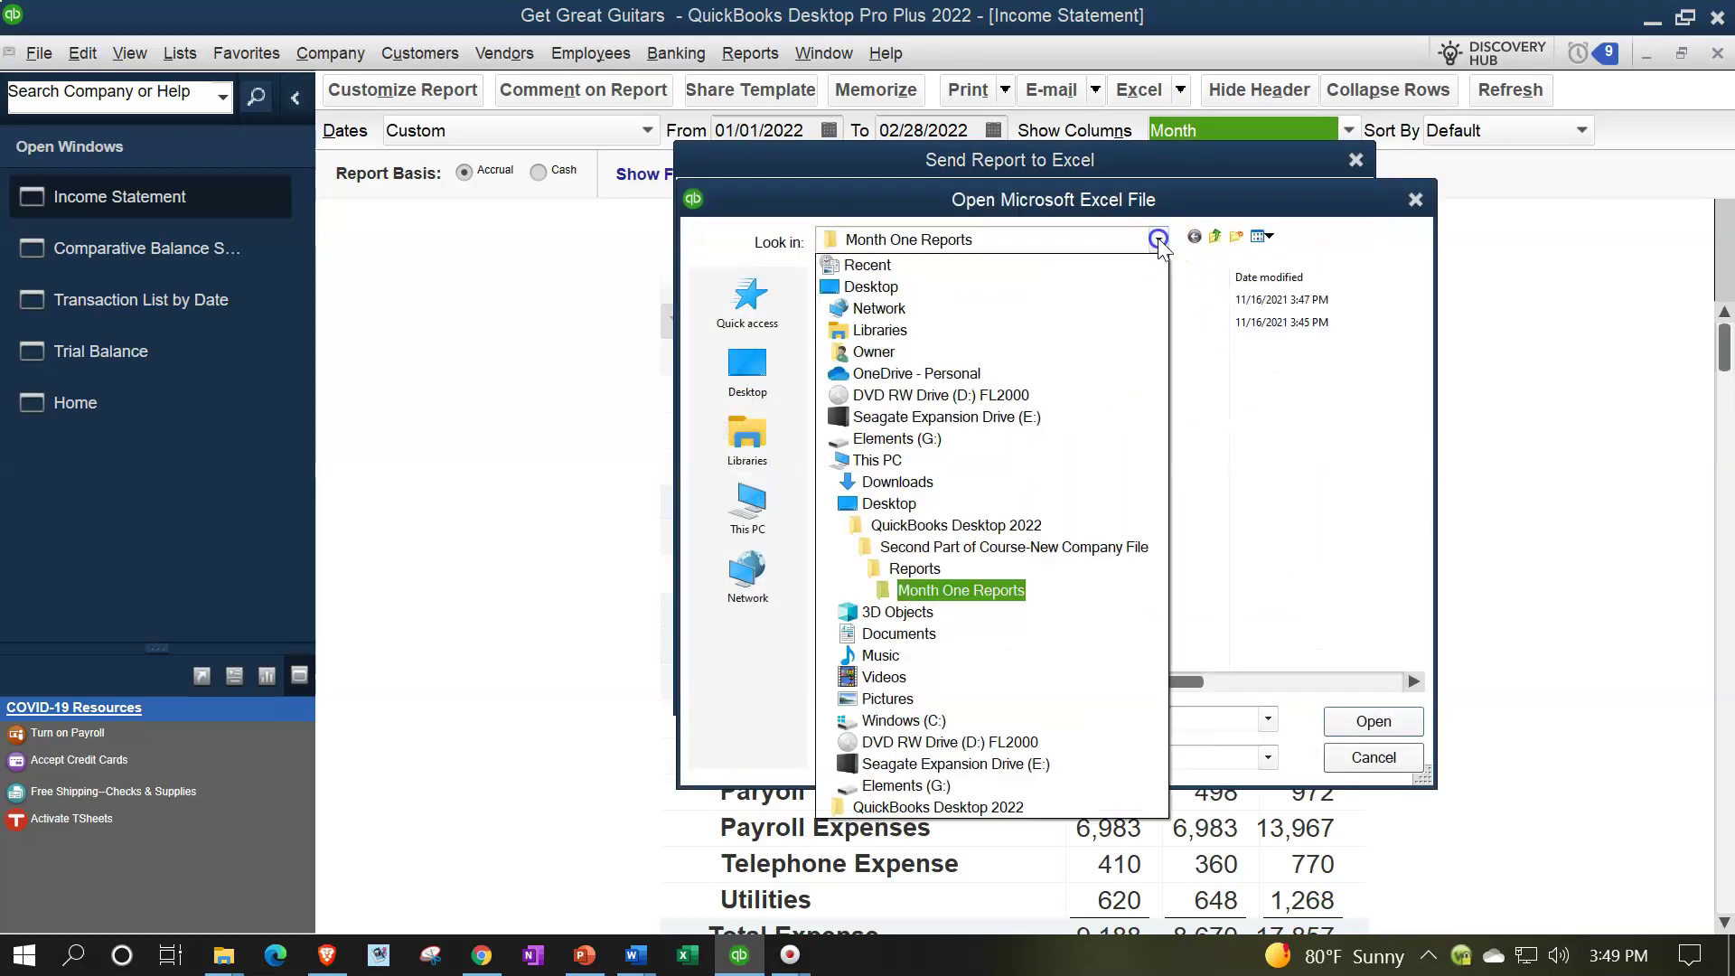
click(926, 567)
double_click(888, 344)
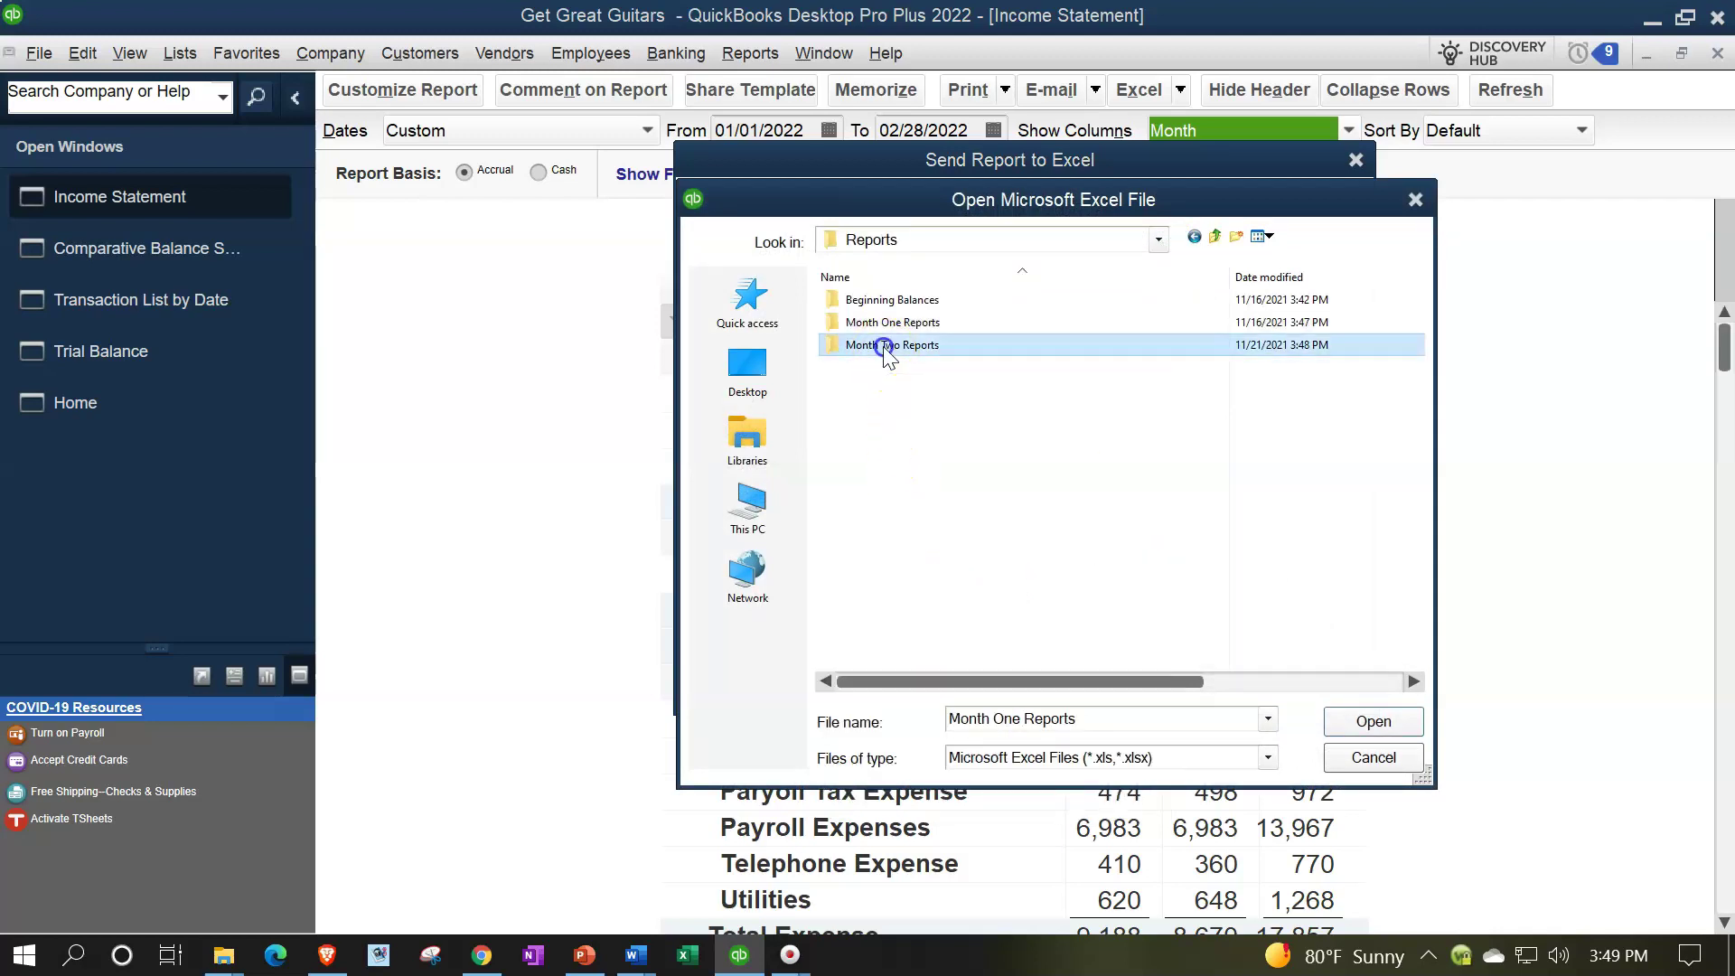
double_click(863, 307)
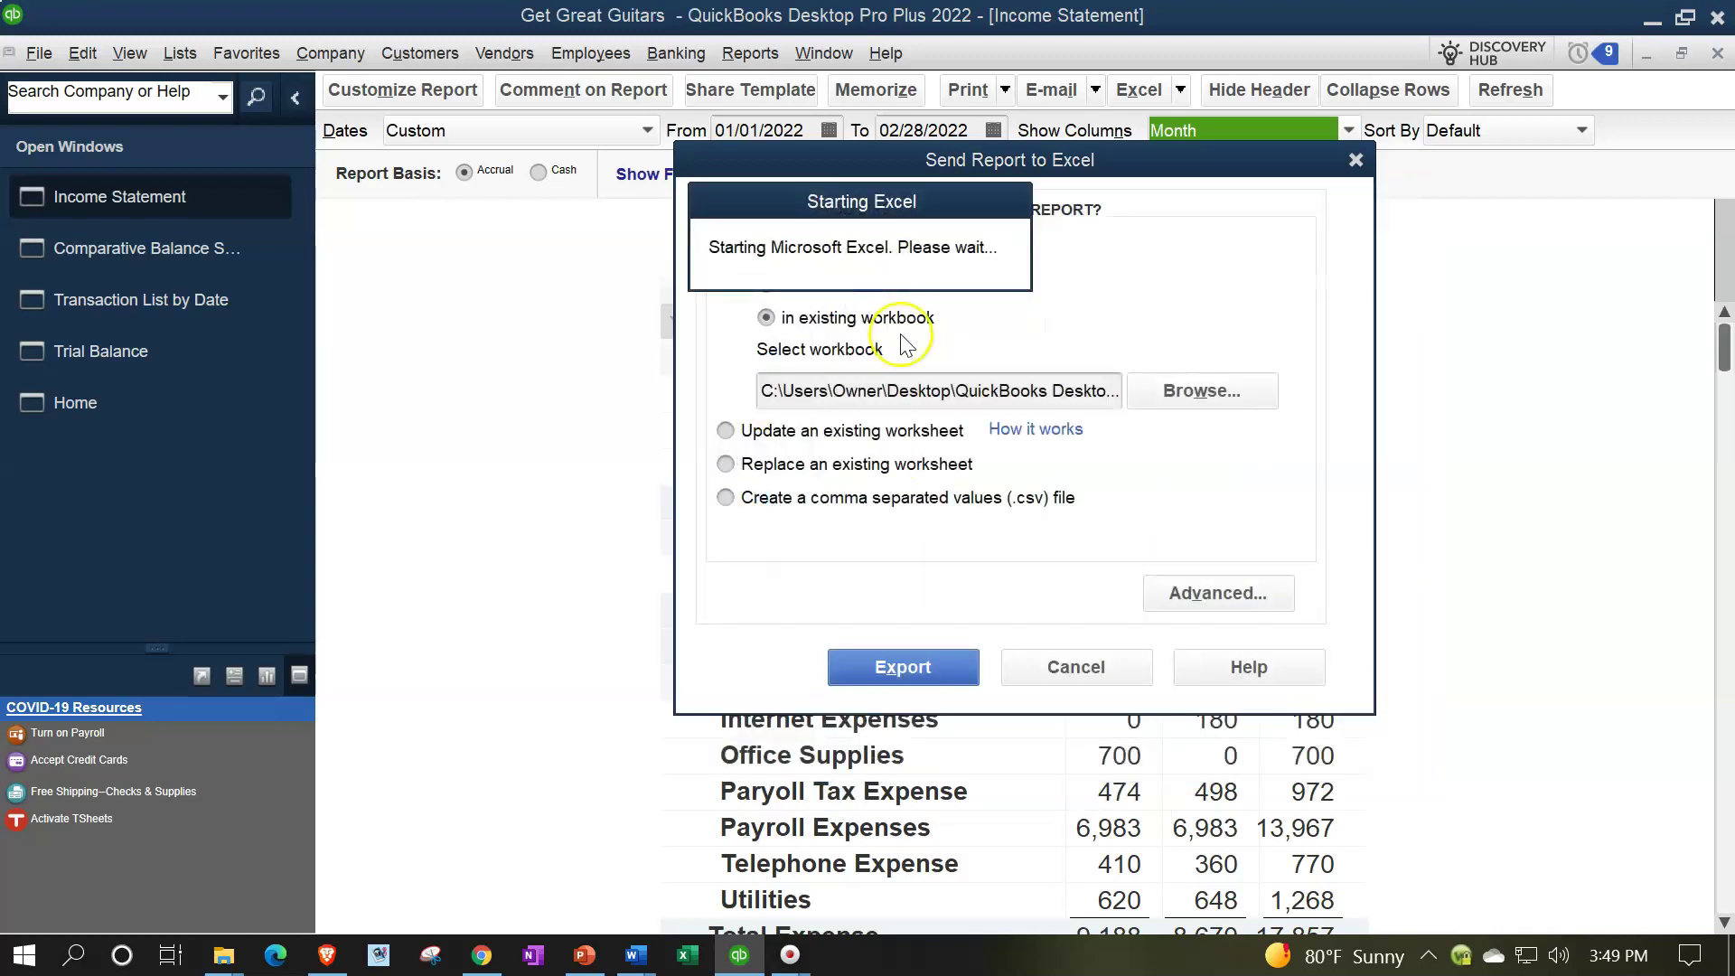
click(892, 669)
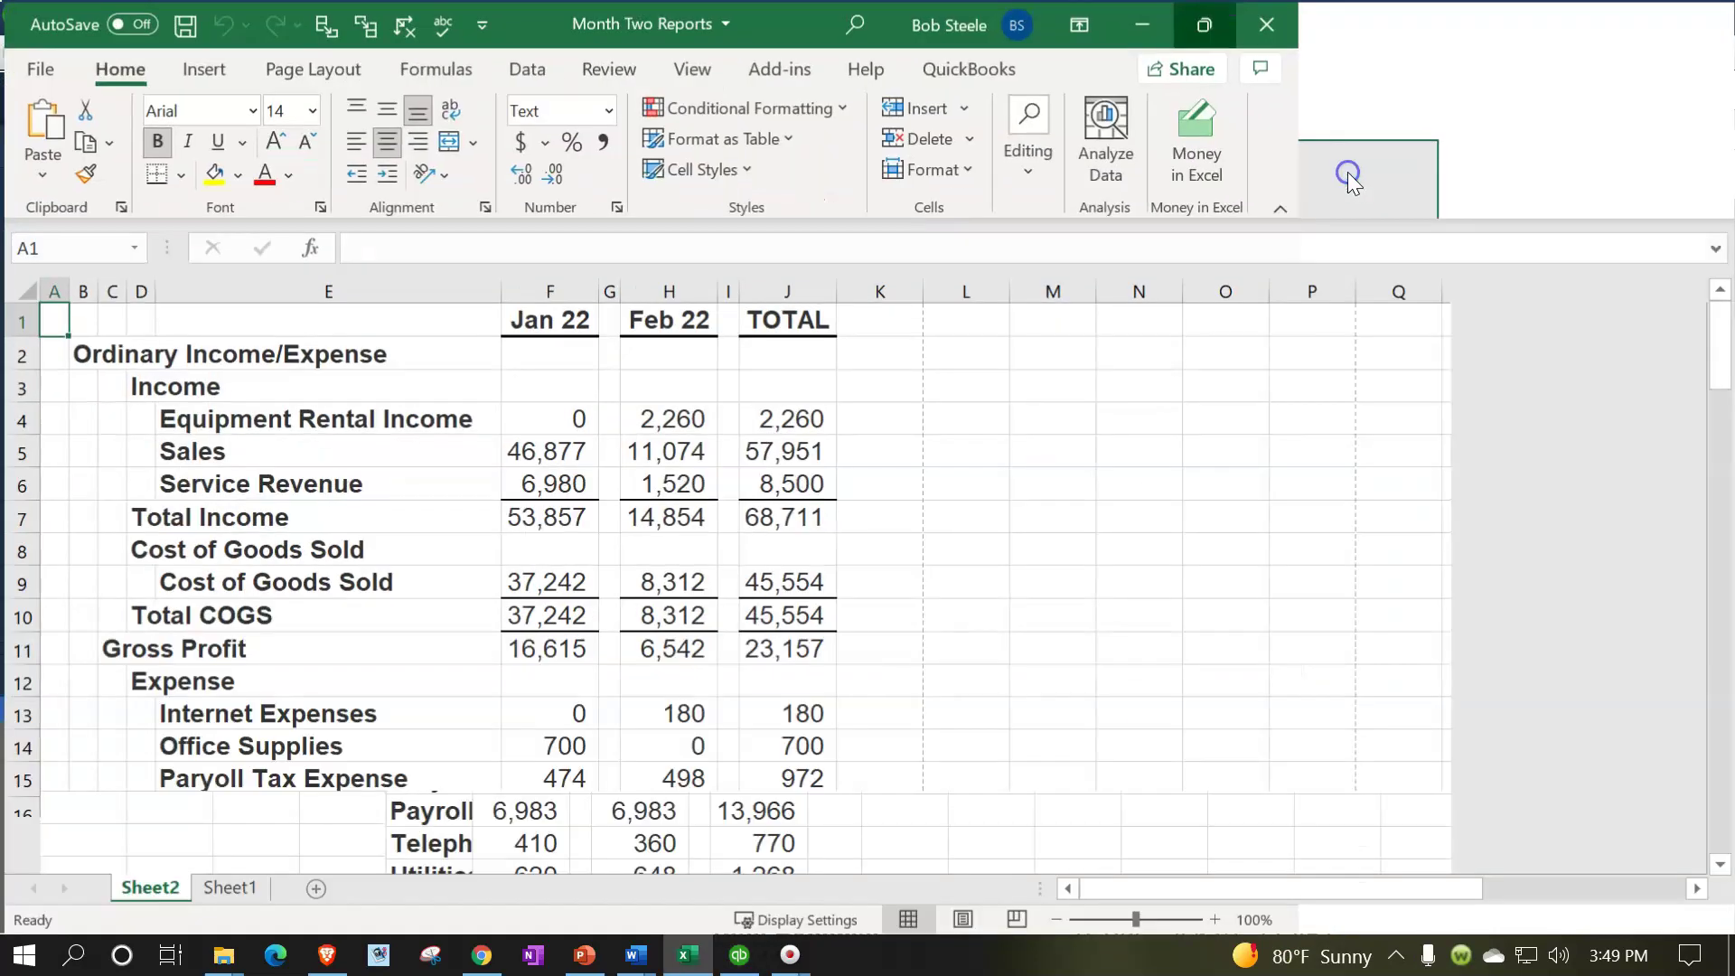
- Move the income statement sheet after the balance sheet's worksheet, and rename the balance sheet's worksheet as BS
drag(140, 904, 276, 890)
key(ctrl+Page_Up)
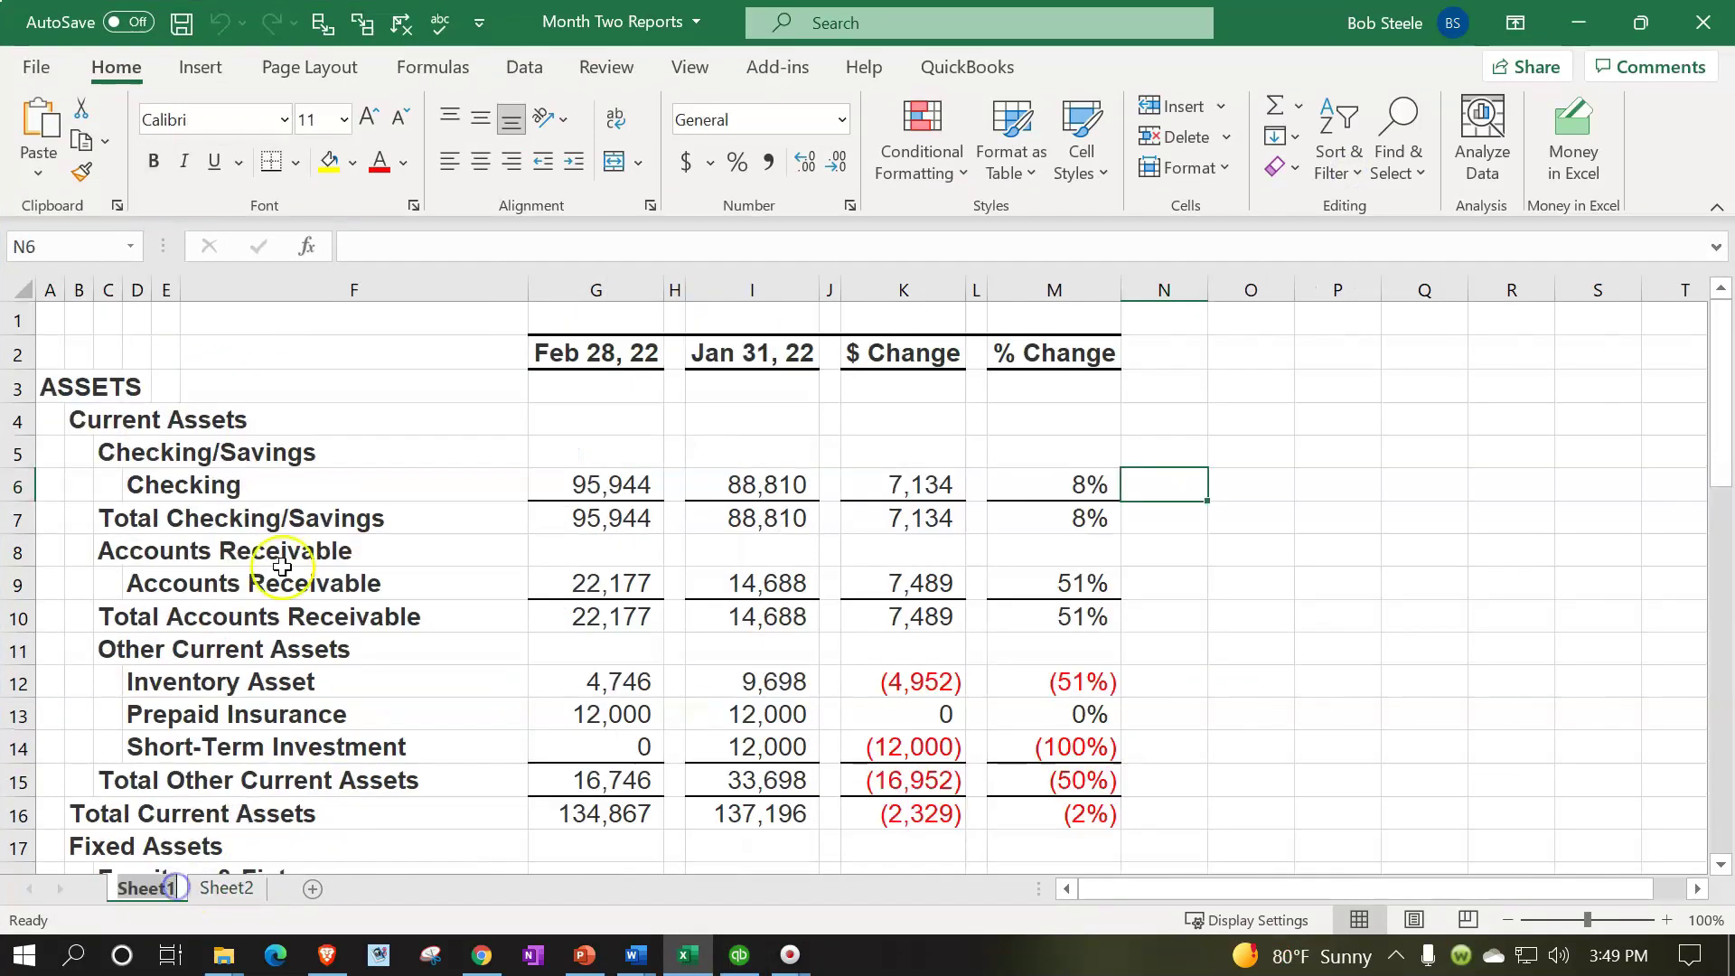
key(alt+h)
text(orBS)
click(283, 748)
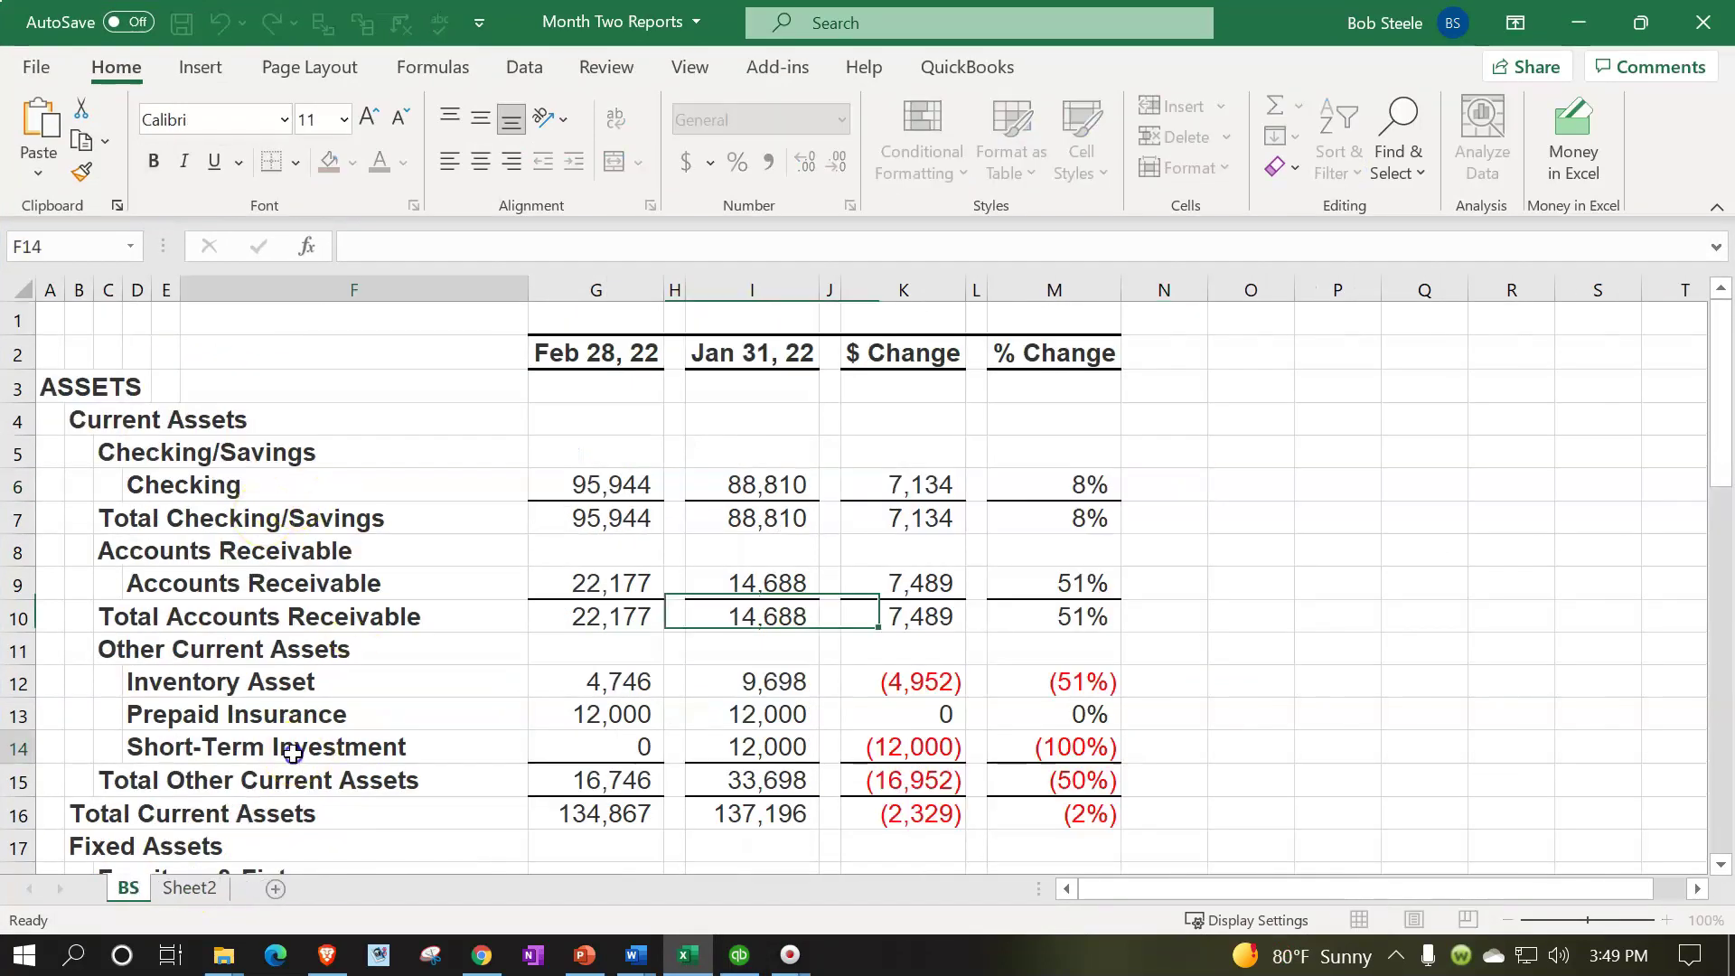
- Rename the income statement sheet as IS, then save and close the workbook
click(207, 884)
text(IS)
click(383, 511)
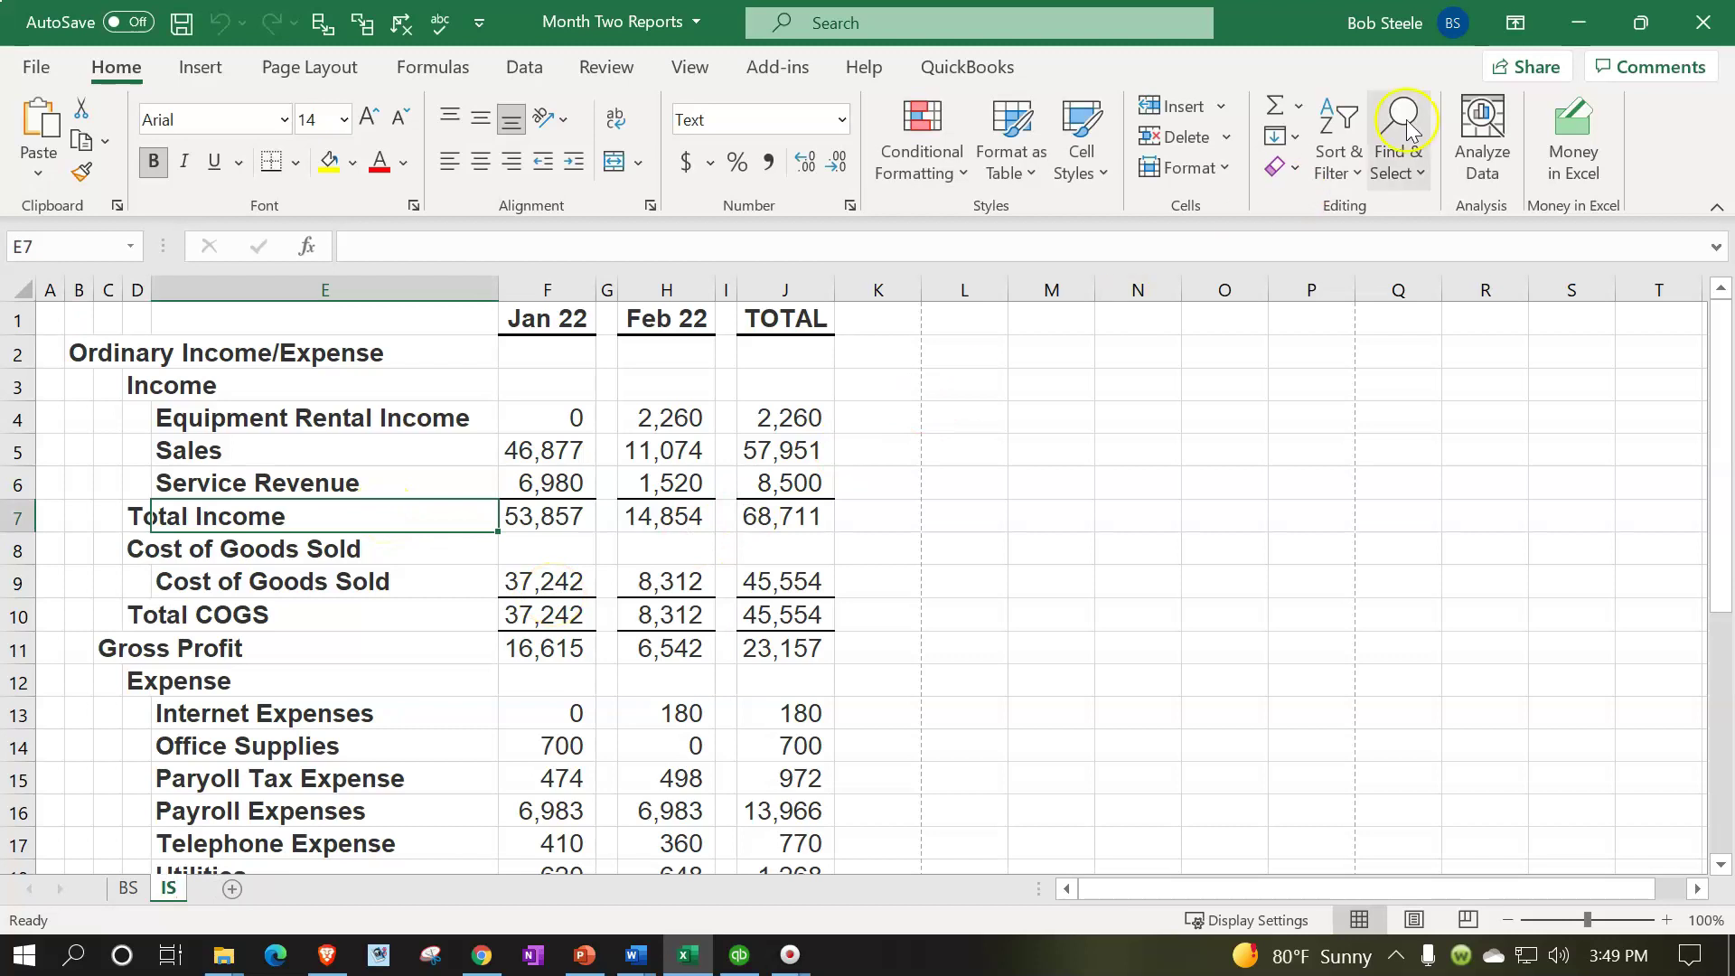
click(1704, 22)
click(730, 529)
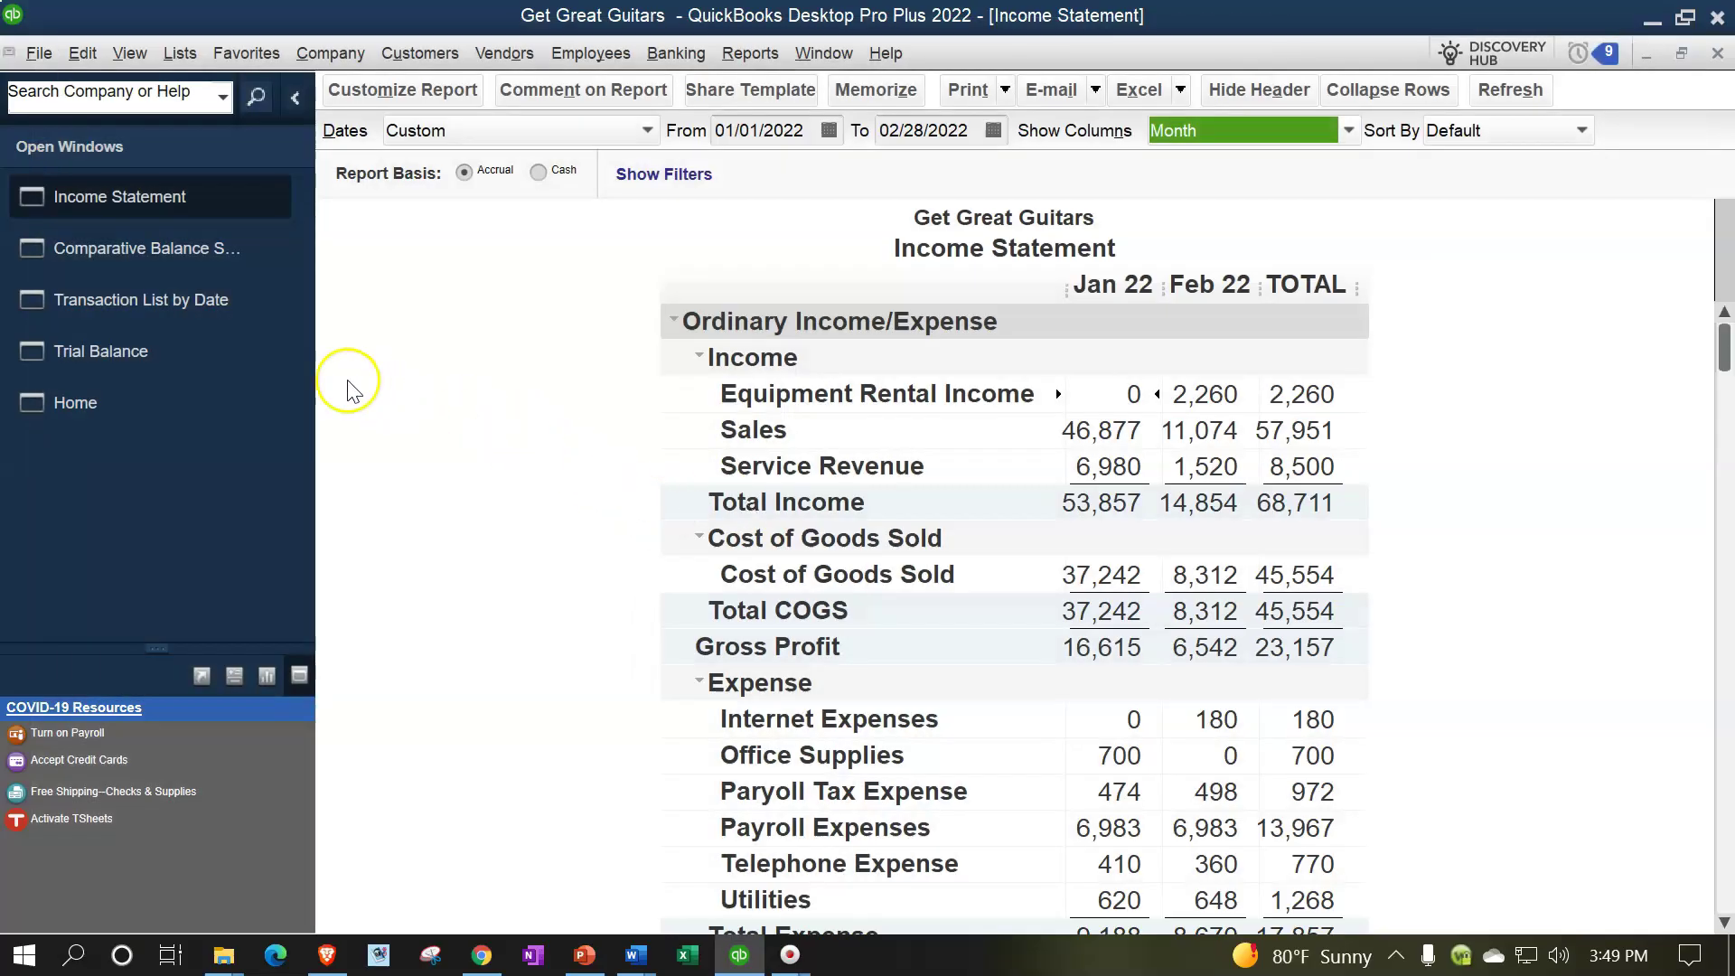
- Customize the open Trial Balance report to hide date prepared, time prepared and report basis, and enter the preparer's name in the extra footer line
click(155, 350)
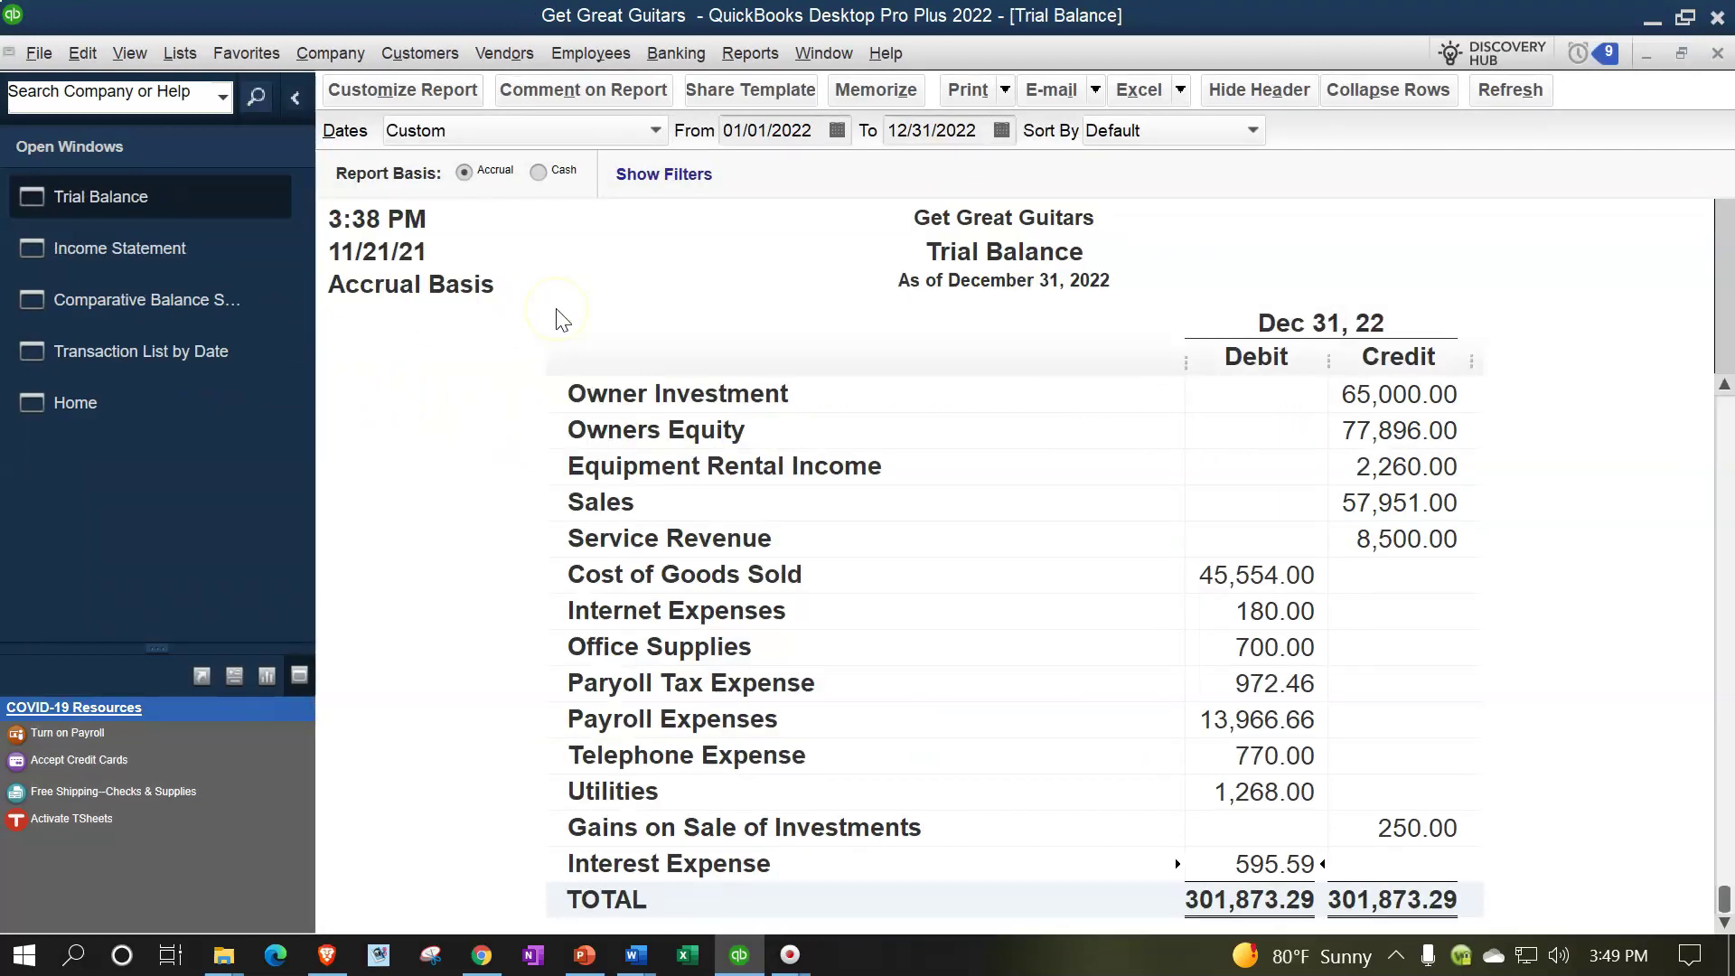
click(399, 94)
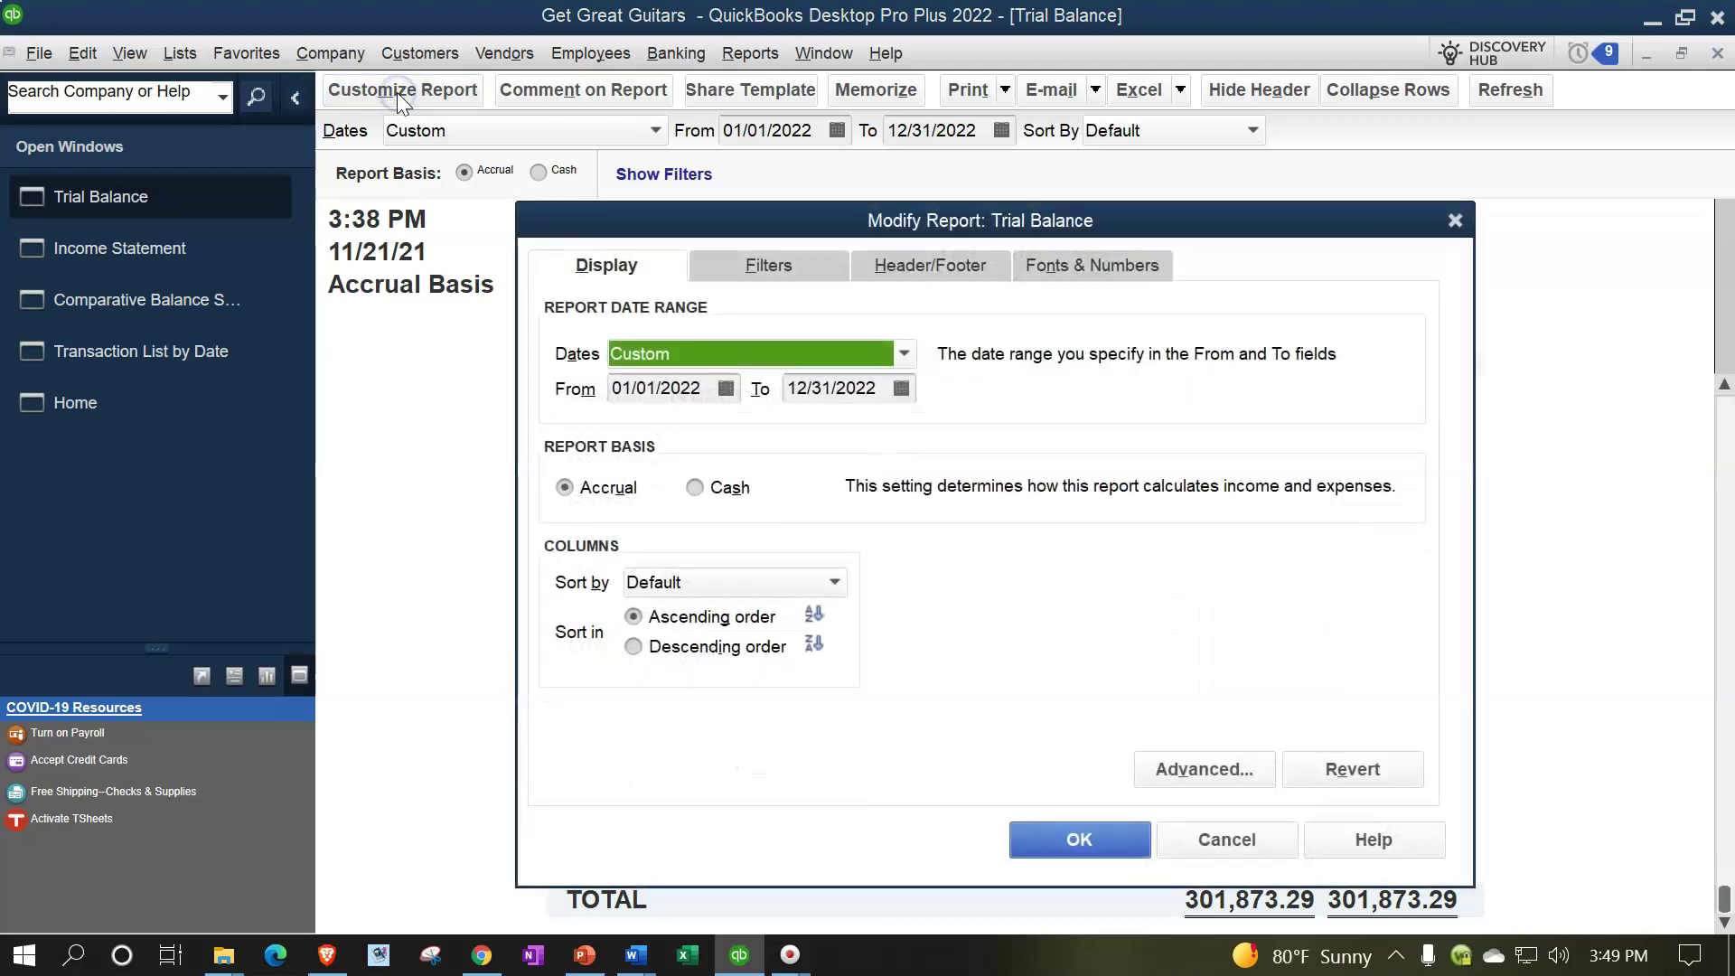
click(714, 266)
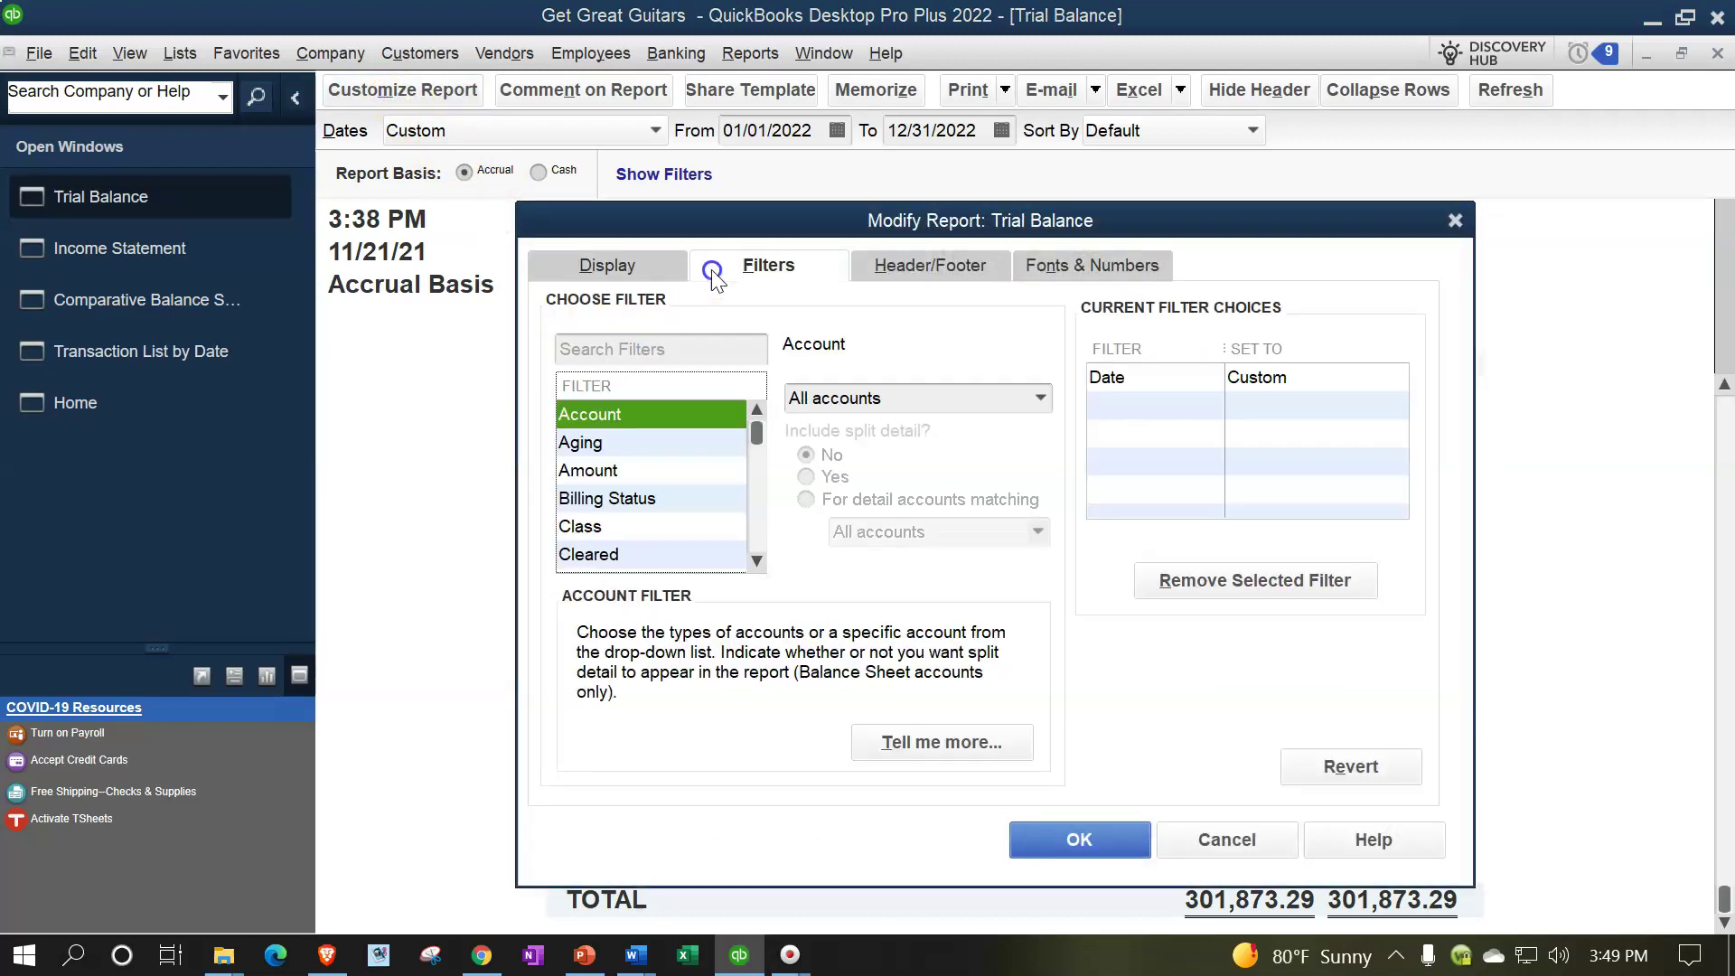
click(931, 272)
click(564, 474)
click(565, 513)
click(564, 553)
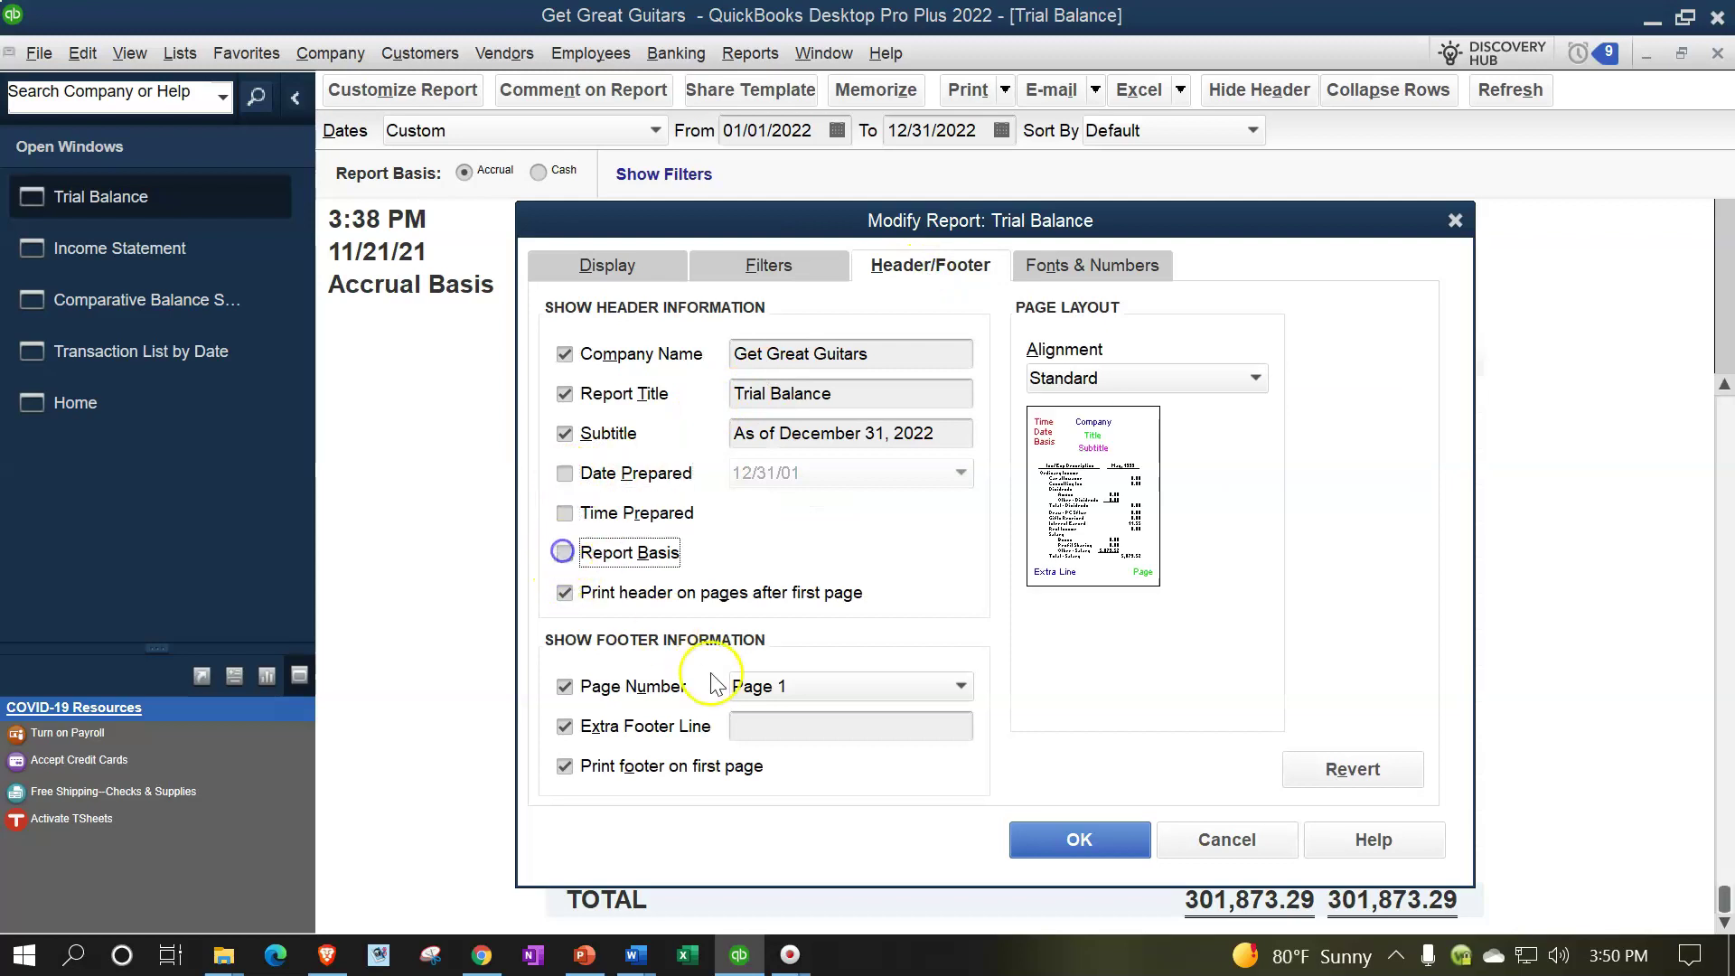
click(765, 728)
text(Robert)
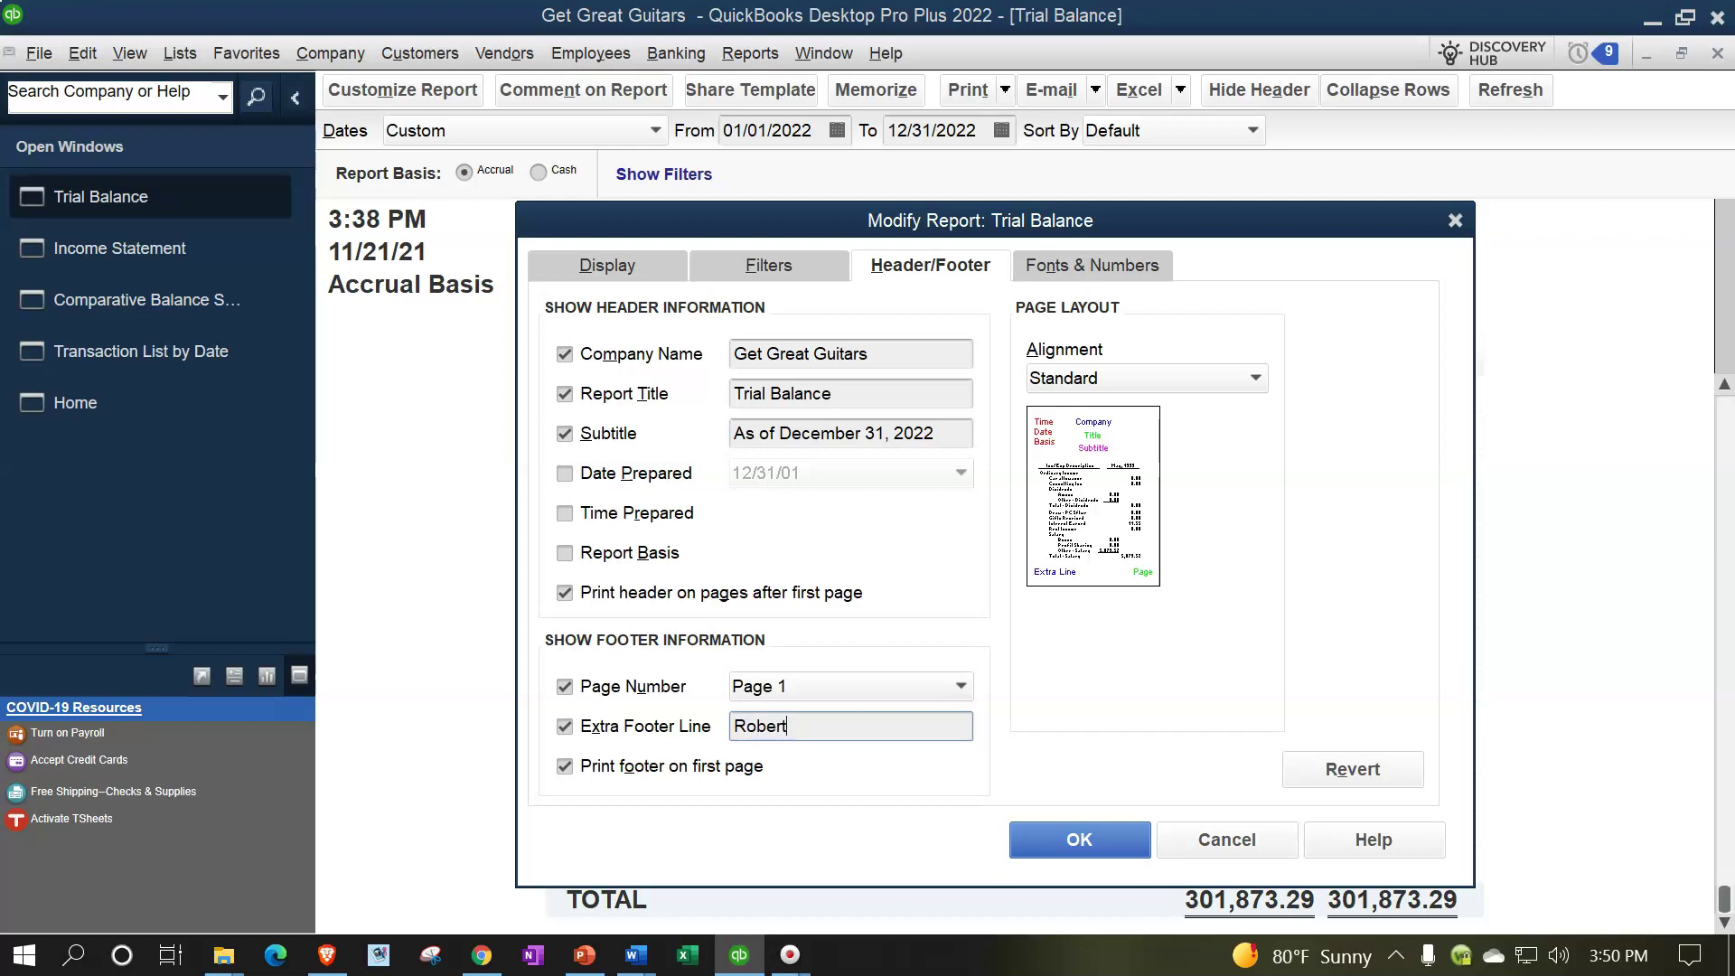
key(Tab)
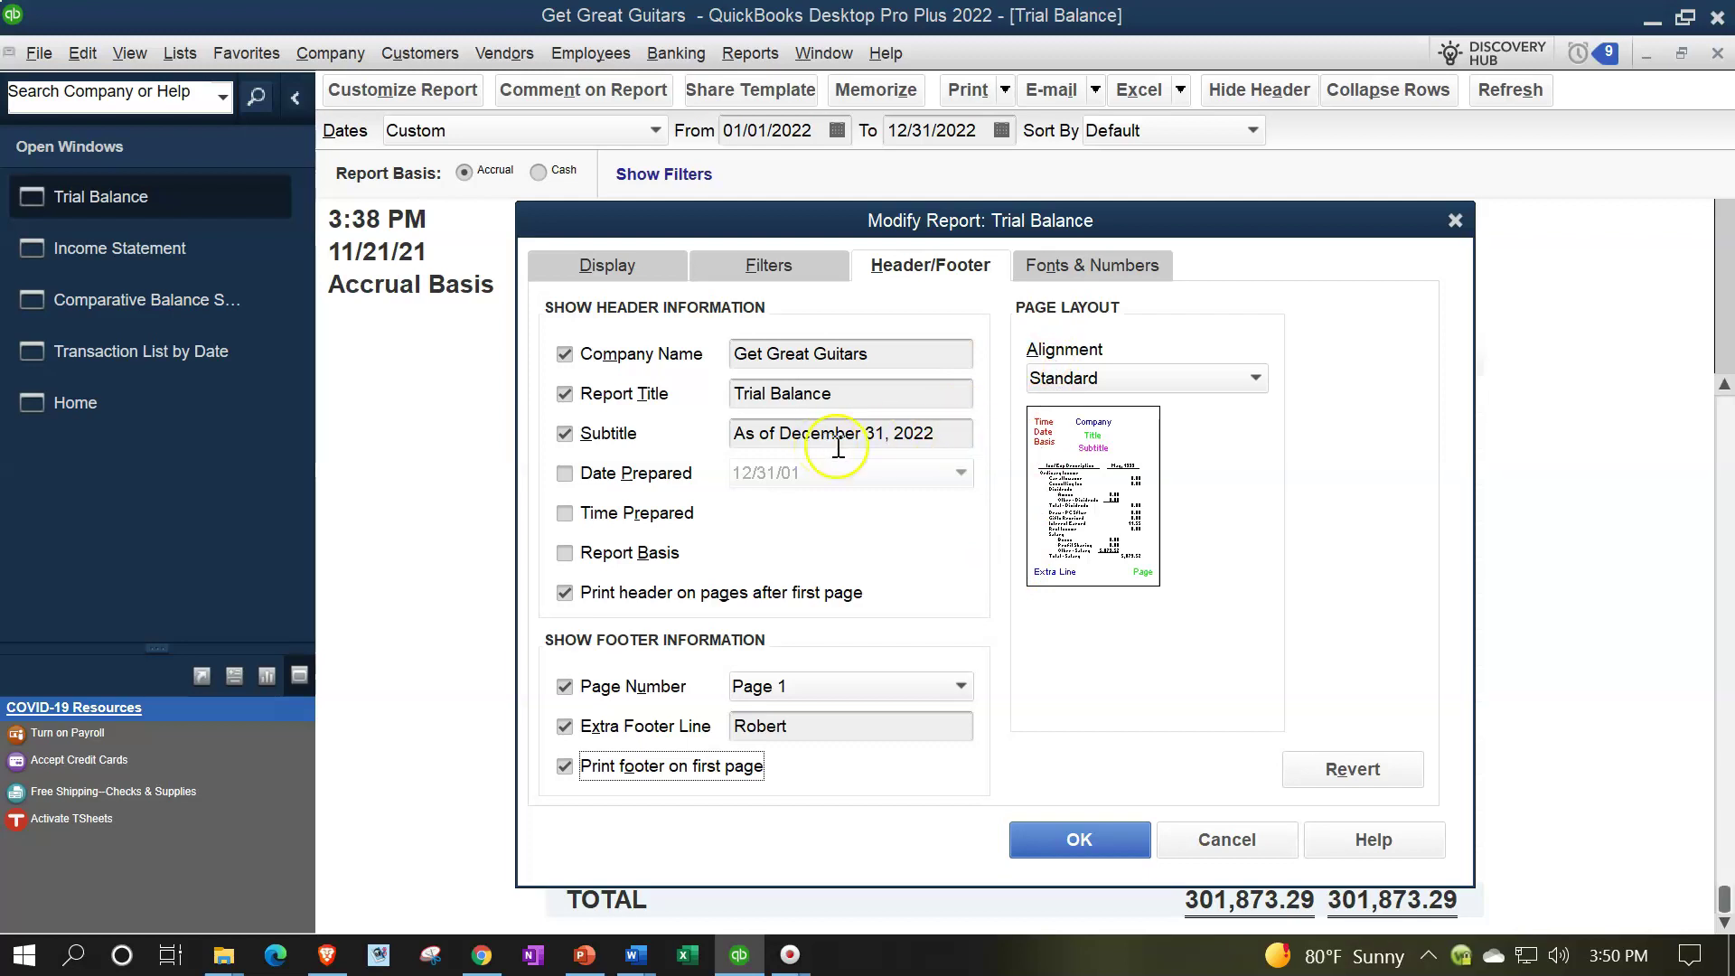
- Format the Trial Balance report's negative numbers in parentheses and bright red, and apply the customization
click(1102, 272)
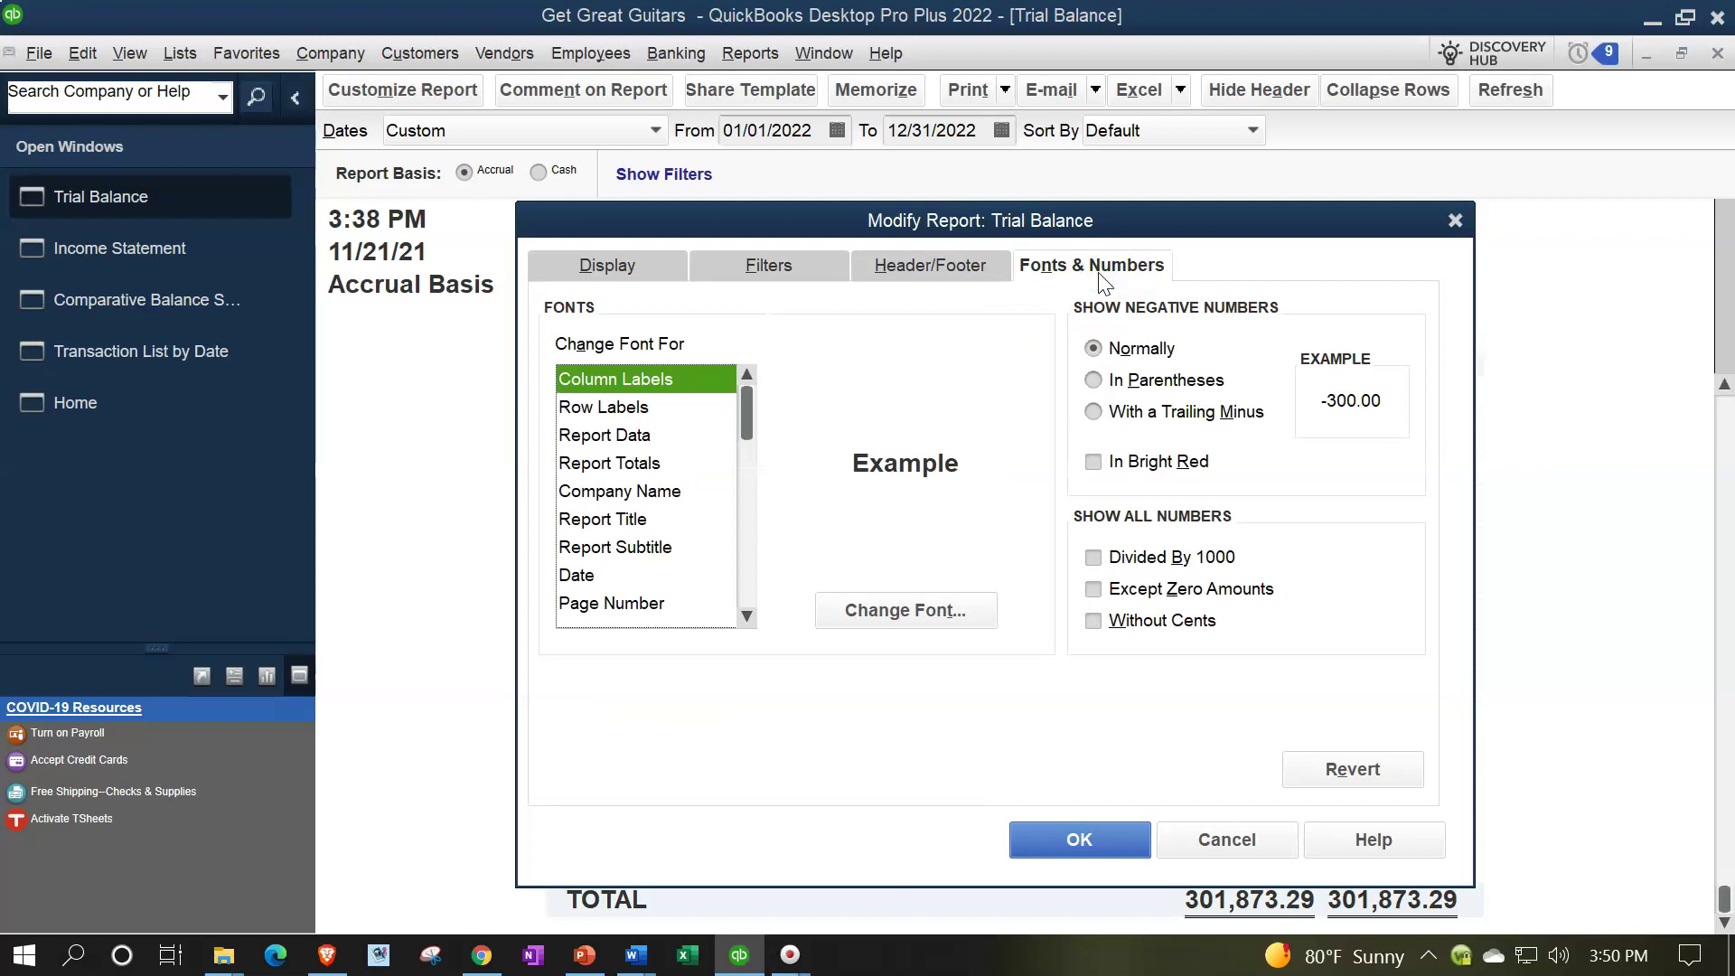
click(1094, 380)
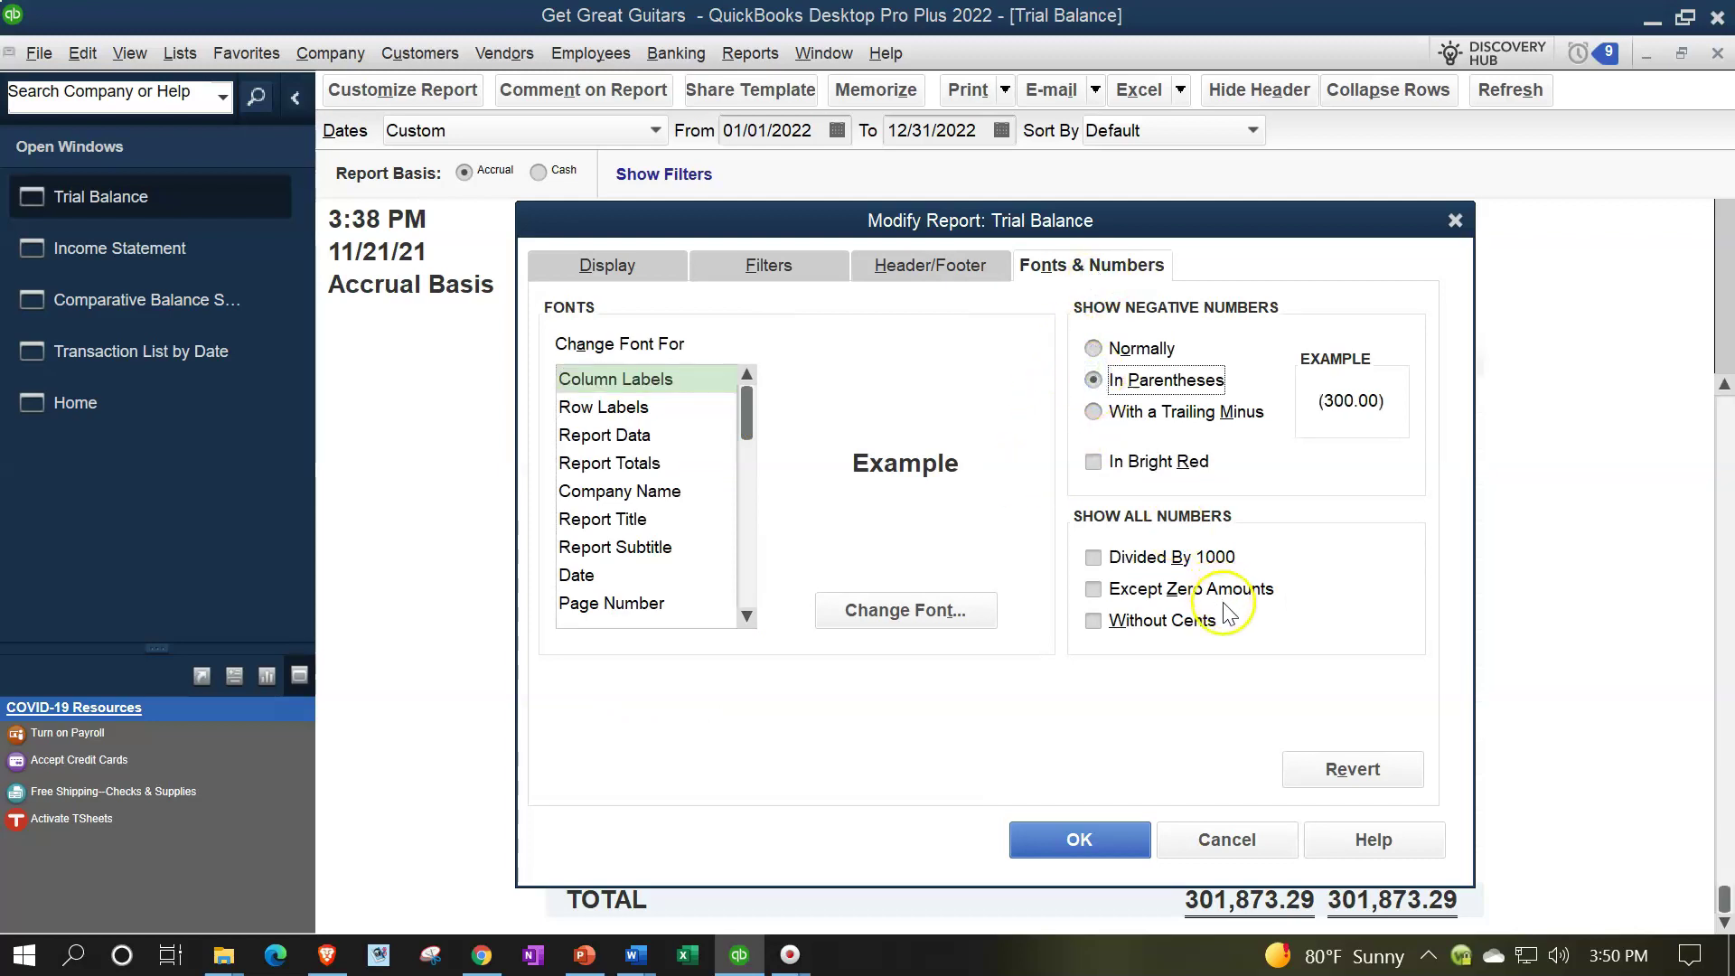
click(1094, 463)
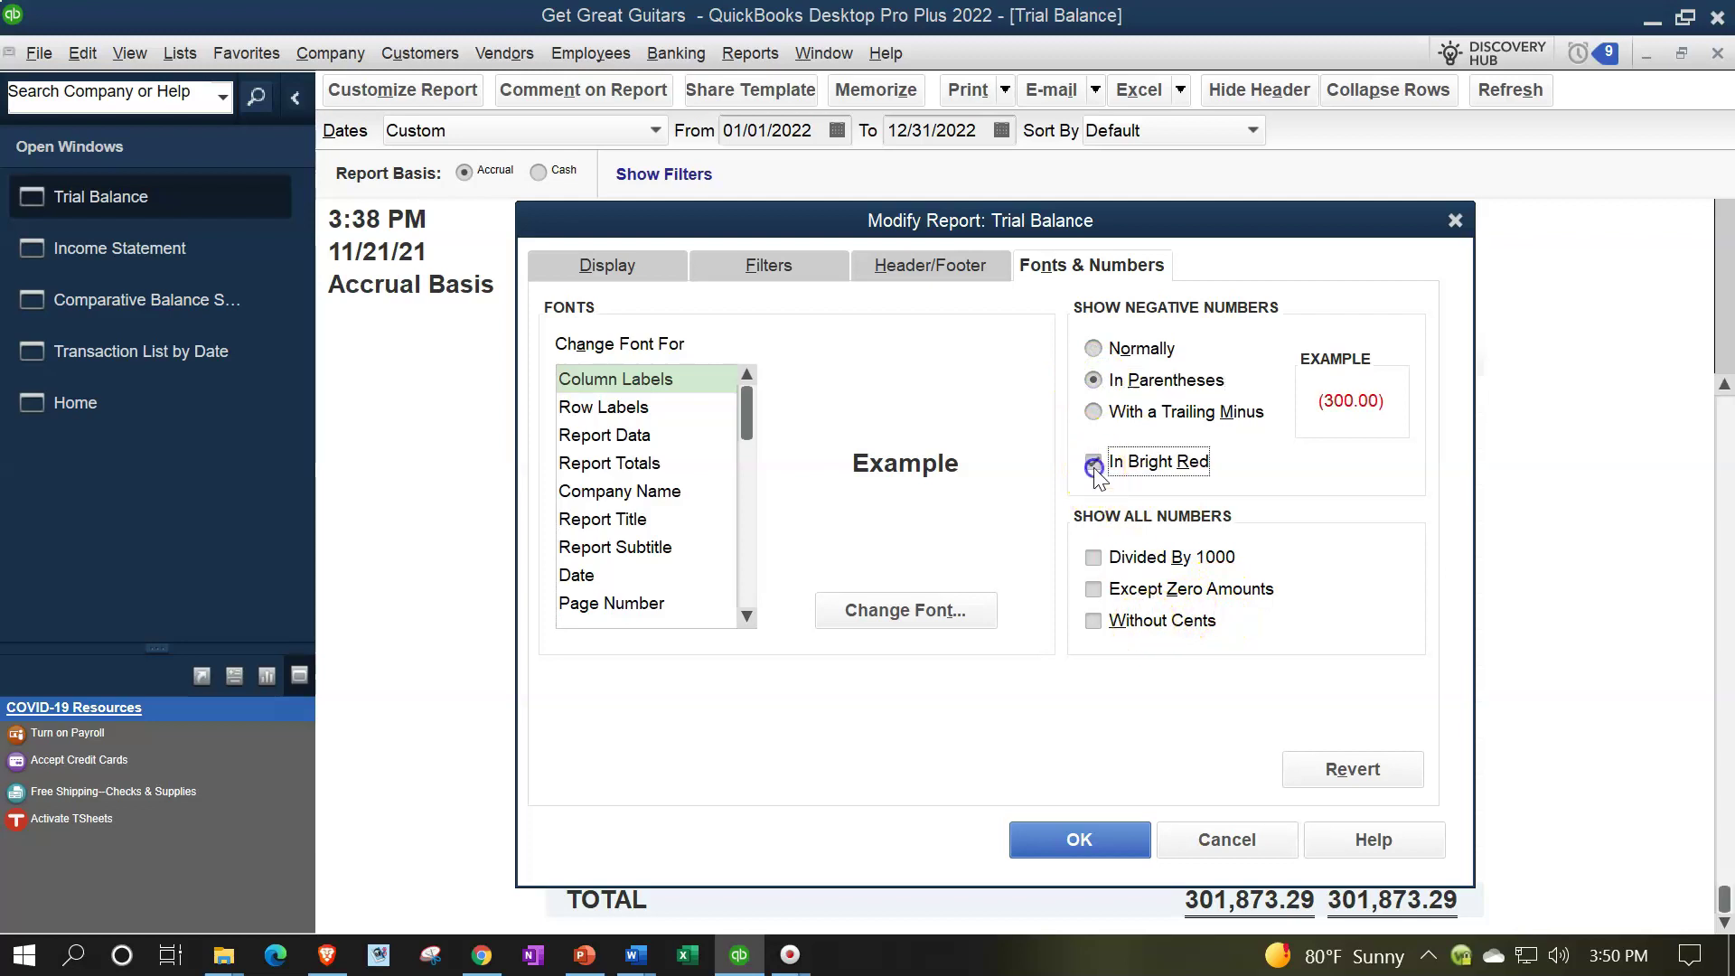
click(1078, 840)
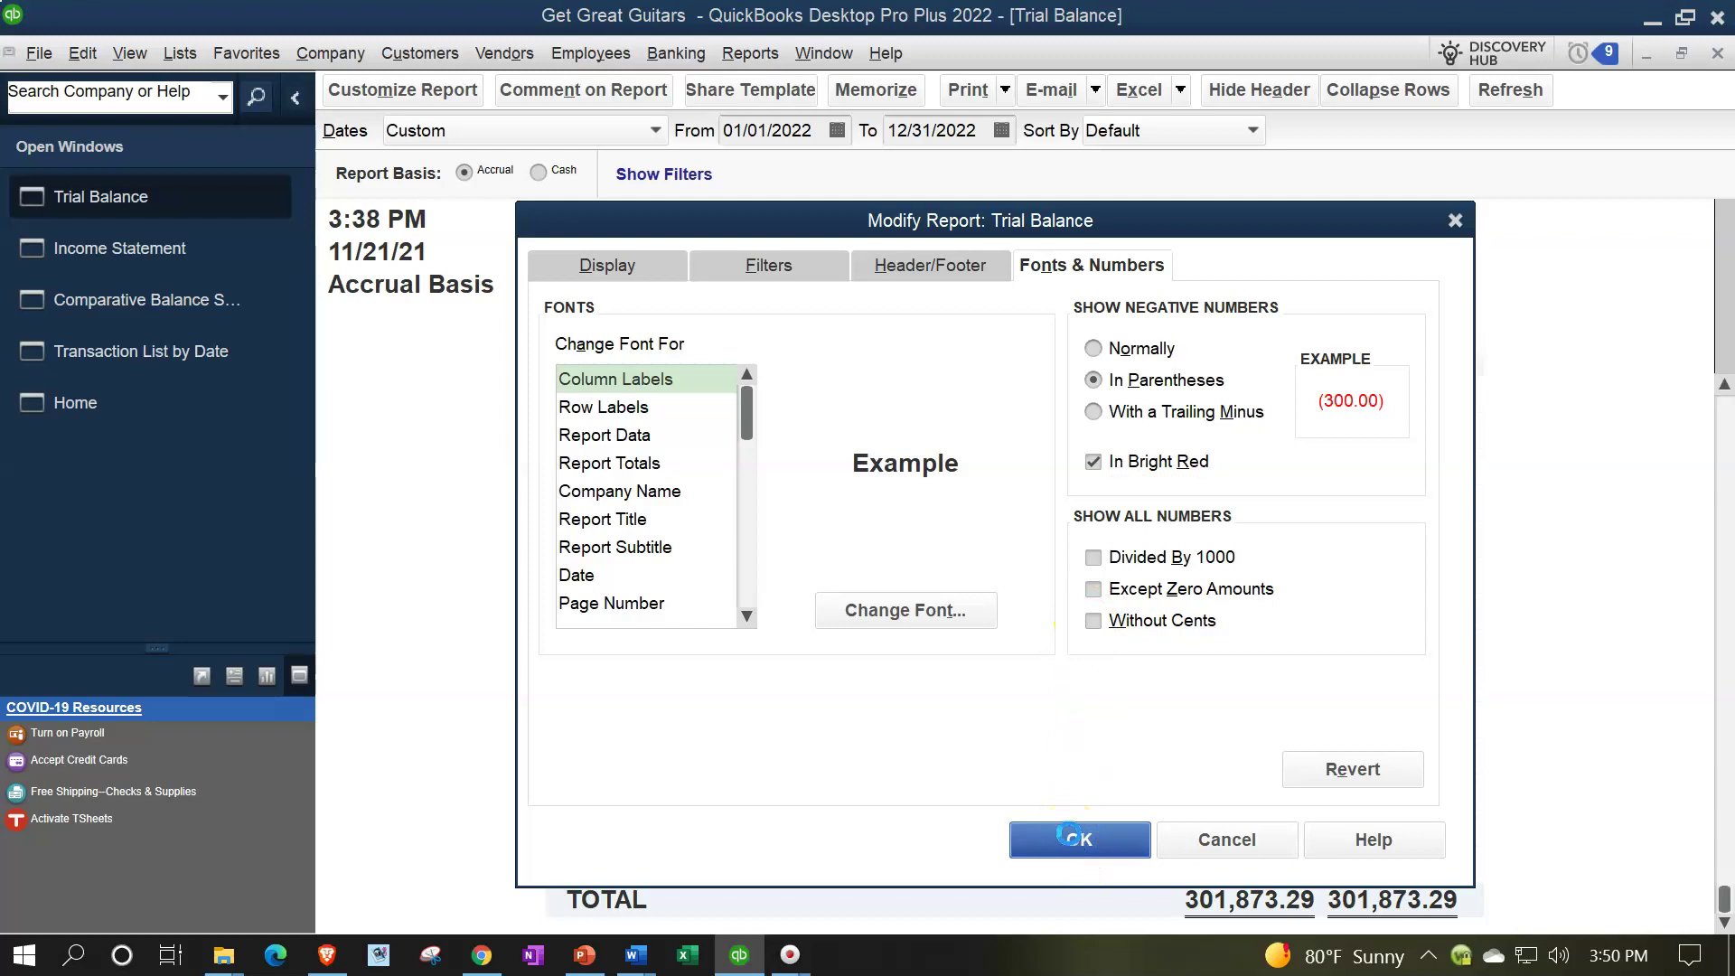
scroll(1067, 607, up, 4)
scroll(1069, 605, up, 2)
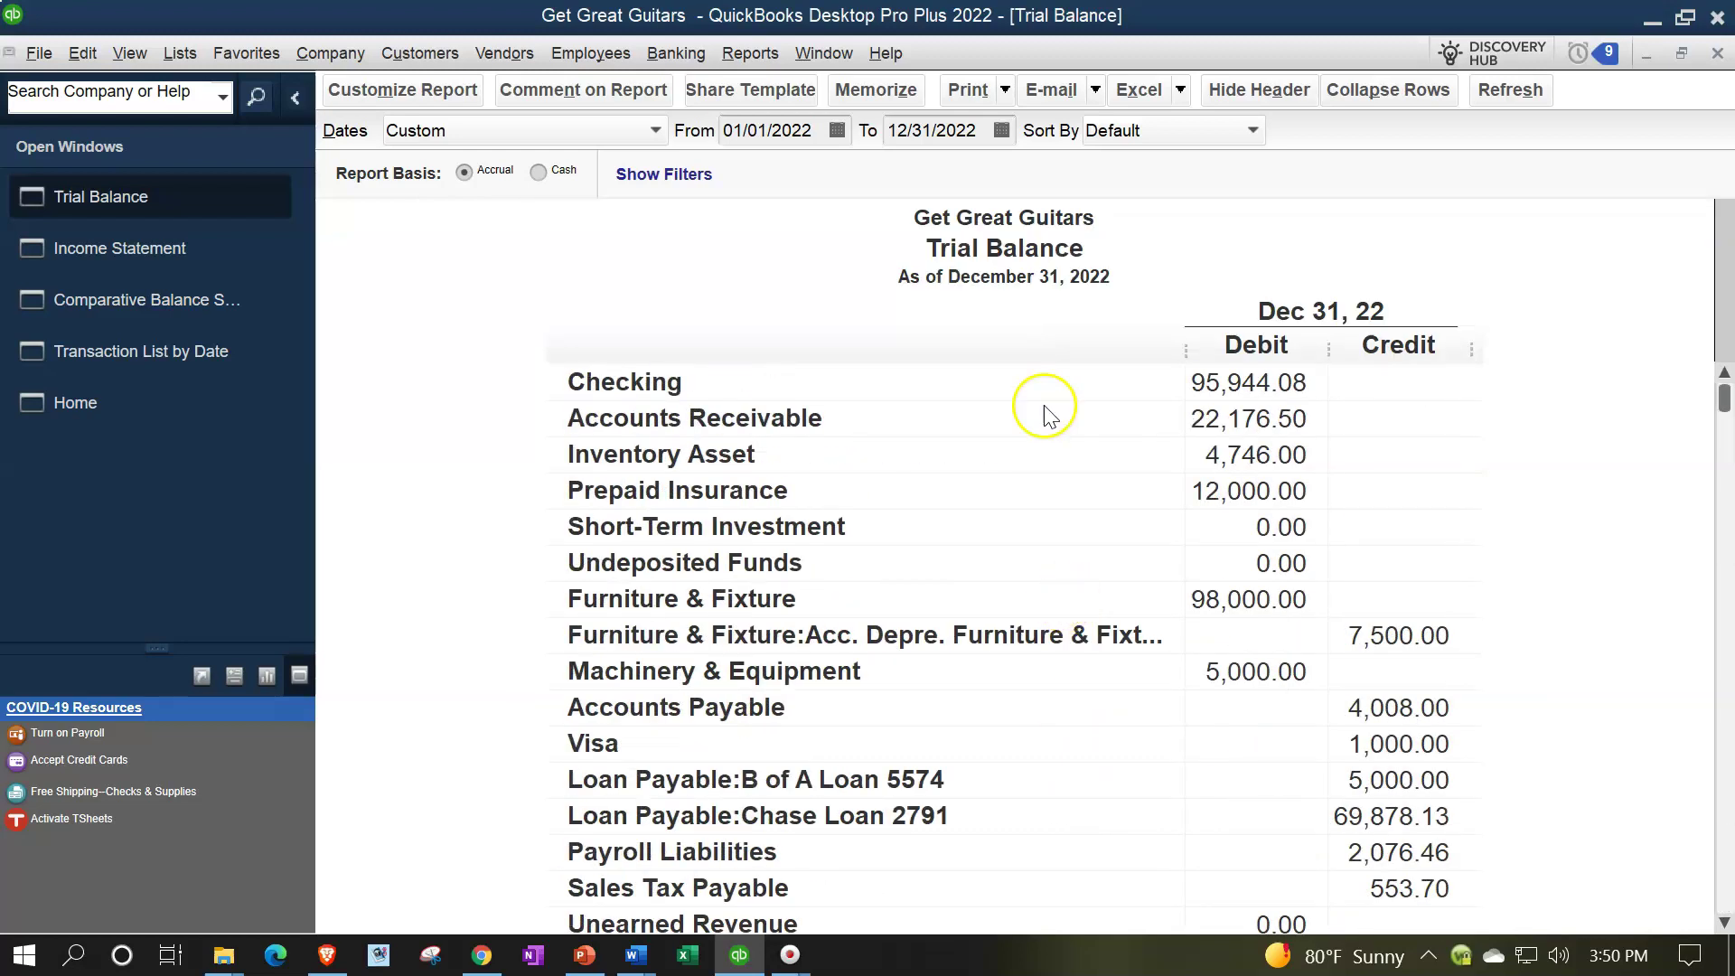
- Set the Trial Balance report's end date to 02/28/2022 and look through the refreshed accounts
click(940, 130)
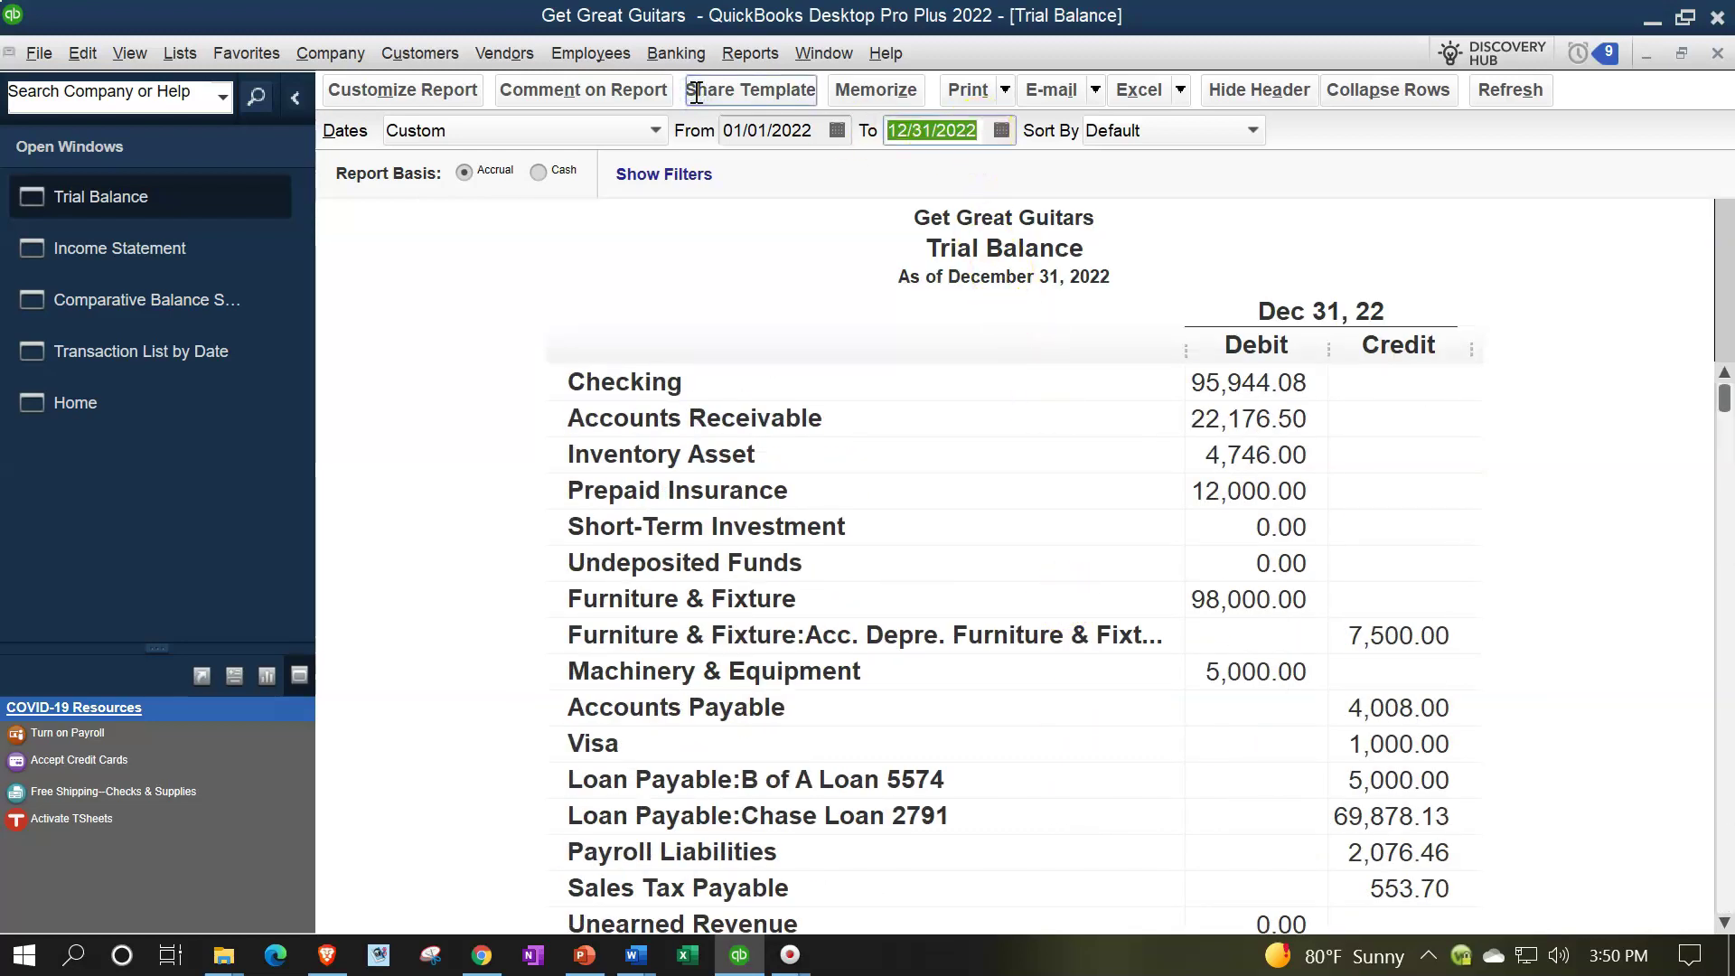
text(0)
text(2/28/202)
key(Tab)
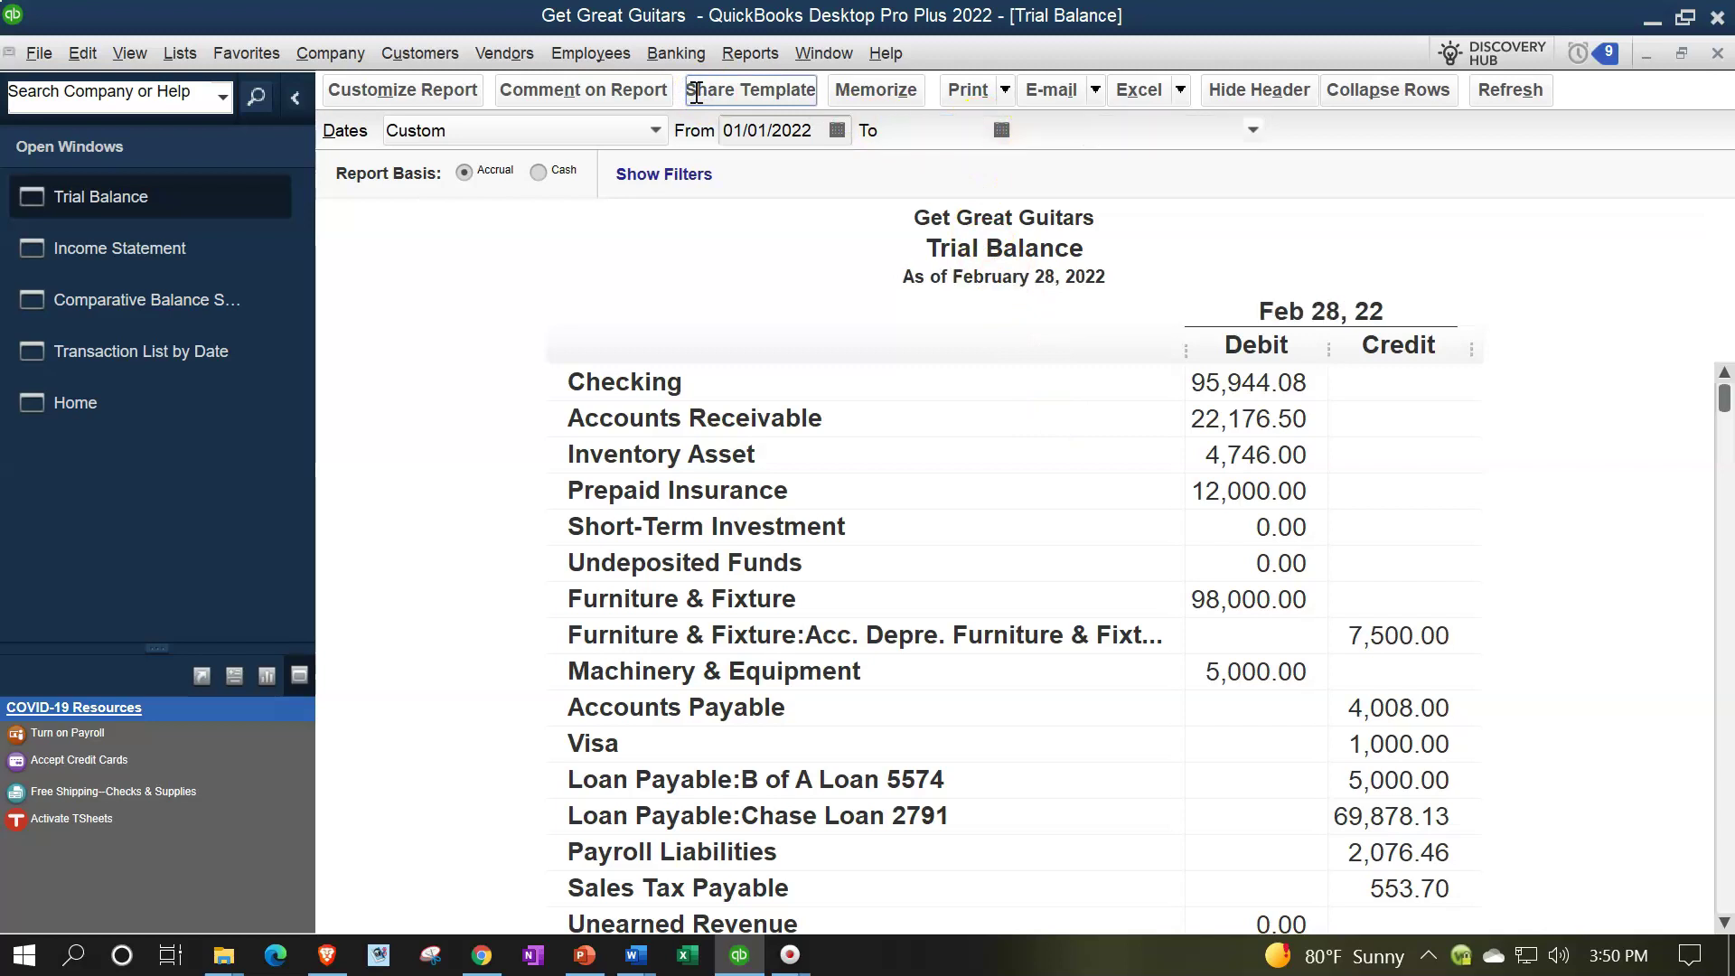
scroll(526, 505, down, 6)
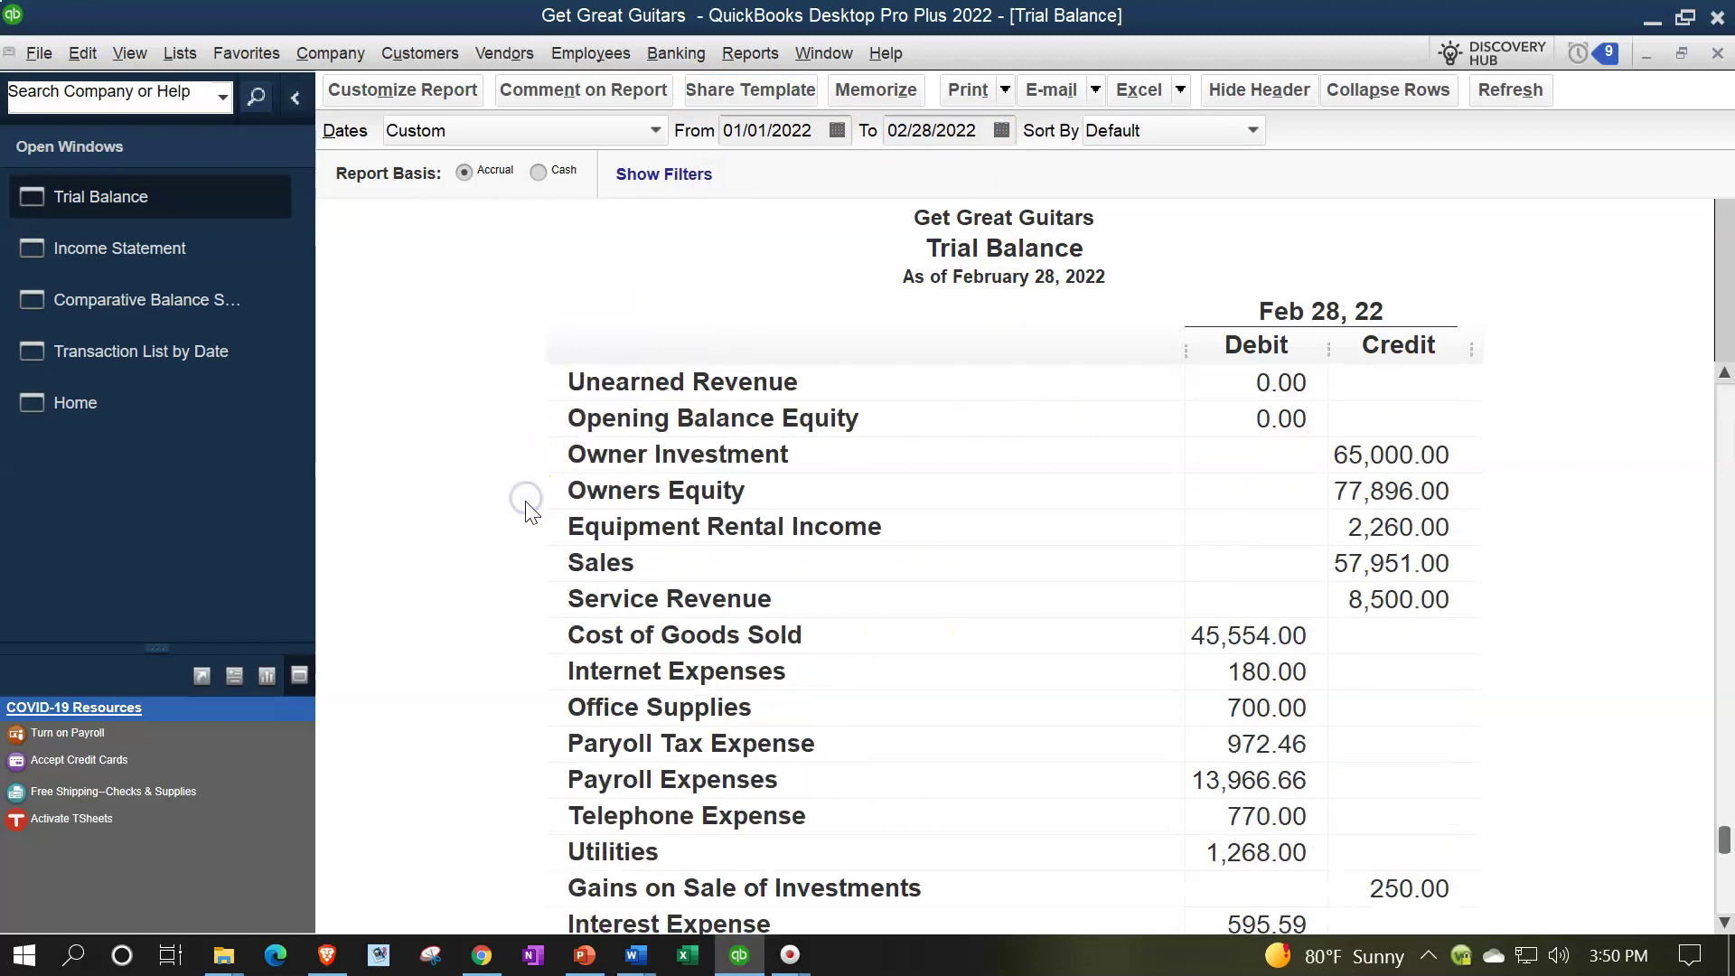
scroll(527, 505, up, 7)
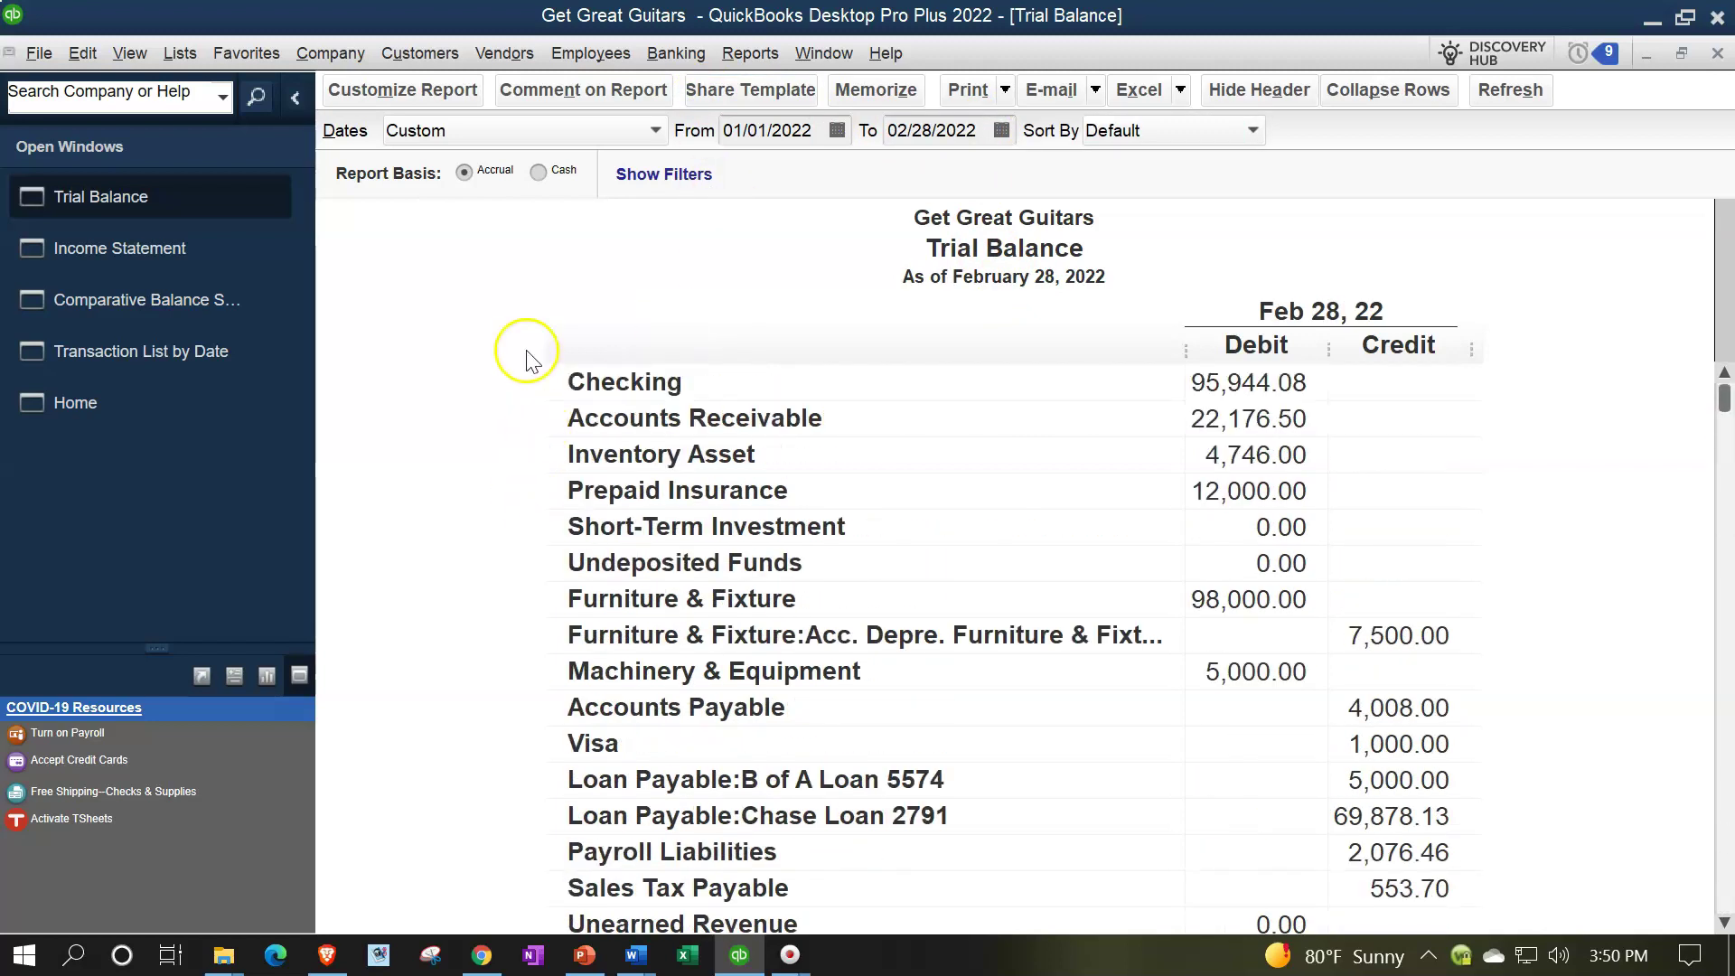
- Save the Trial Balance report as a PDF named Trial Balance in the Month Two Reports folder
click(1004, 90)
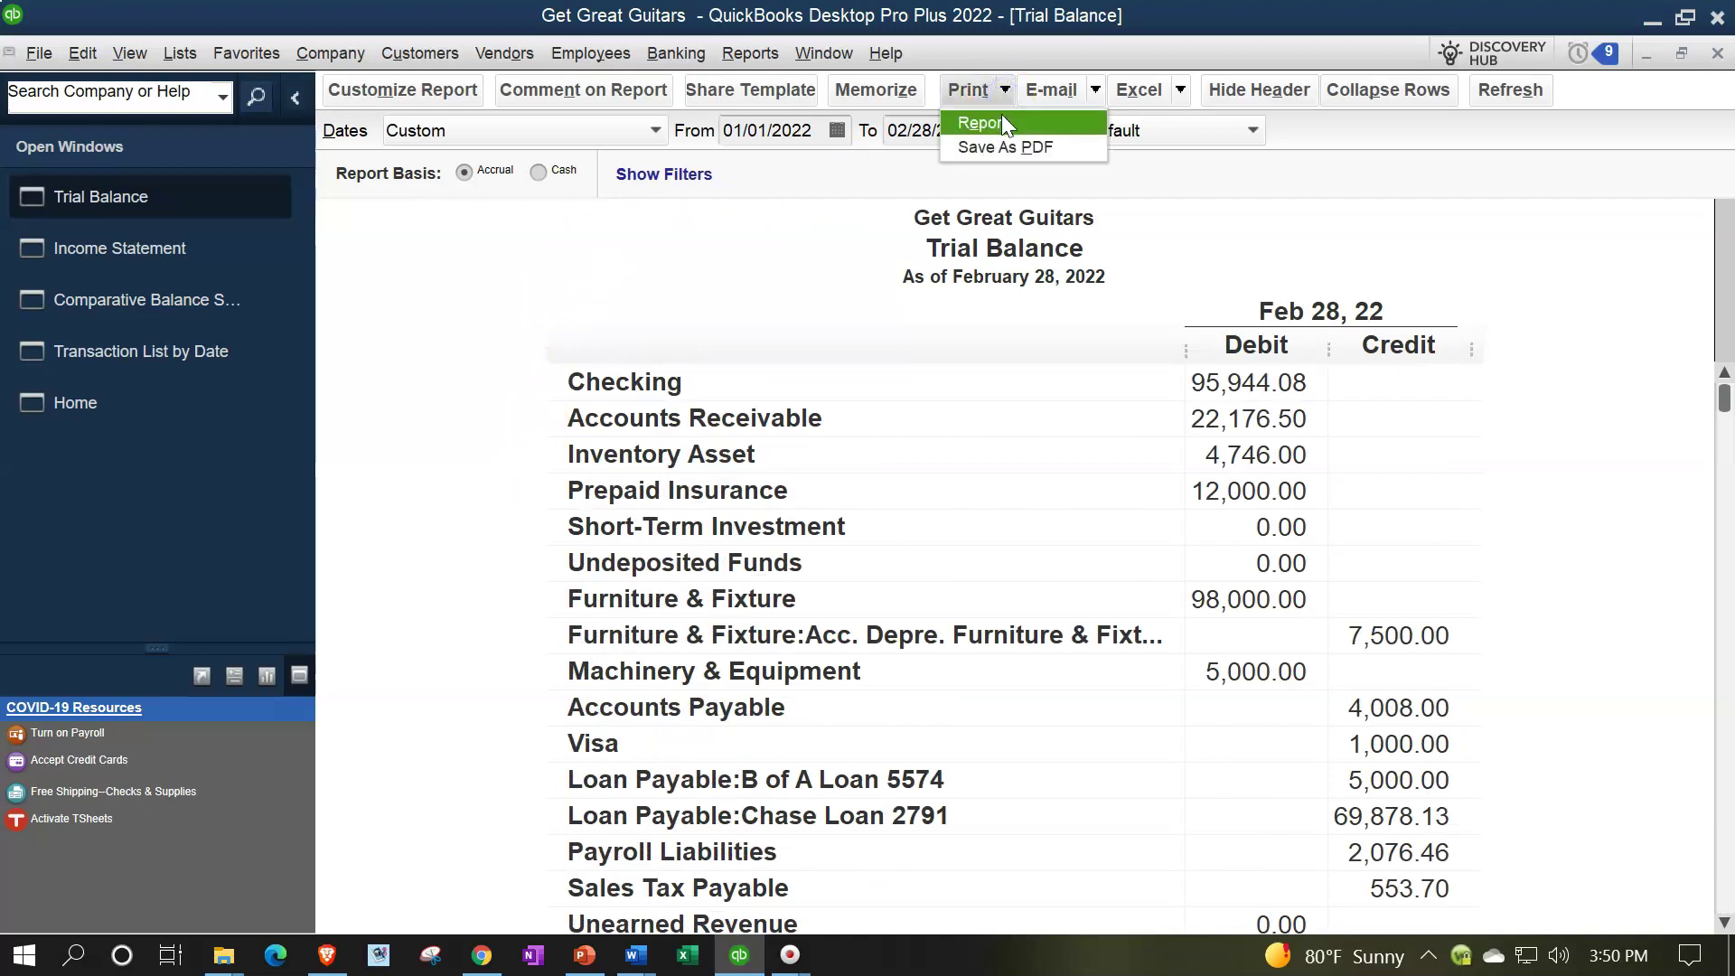
click(1005, 146)
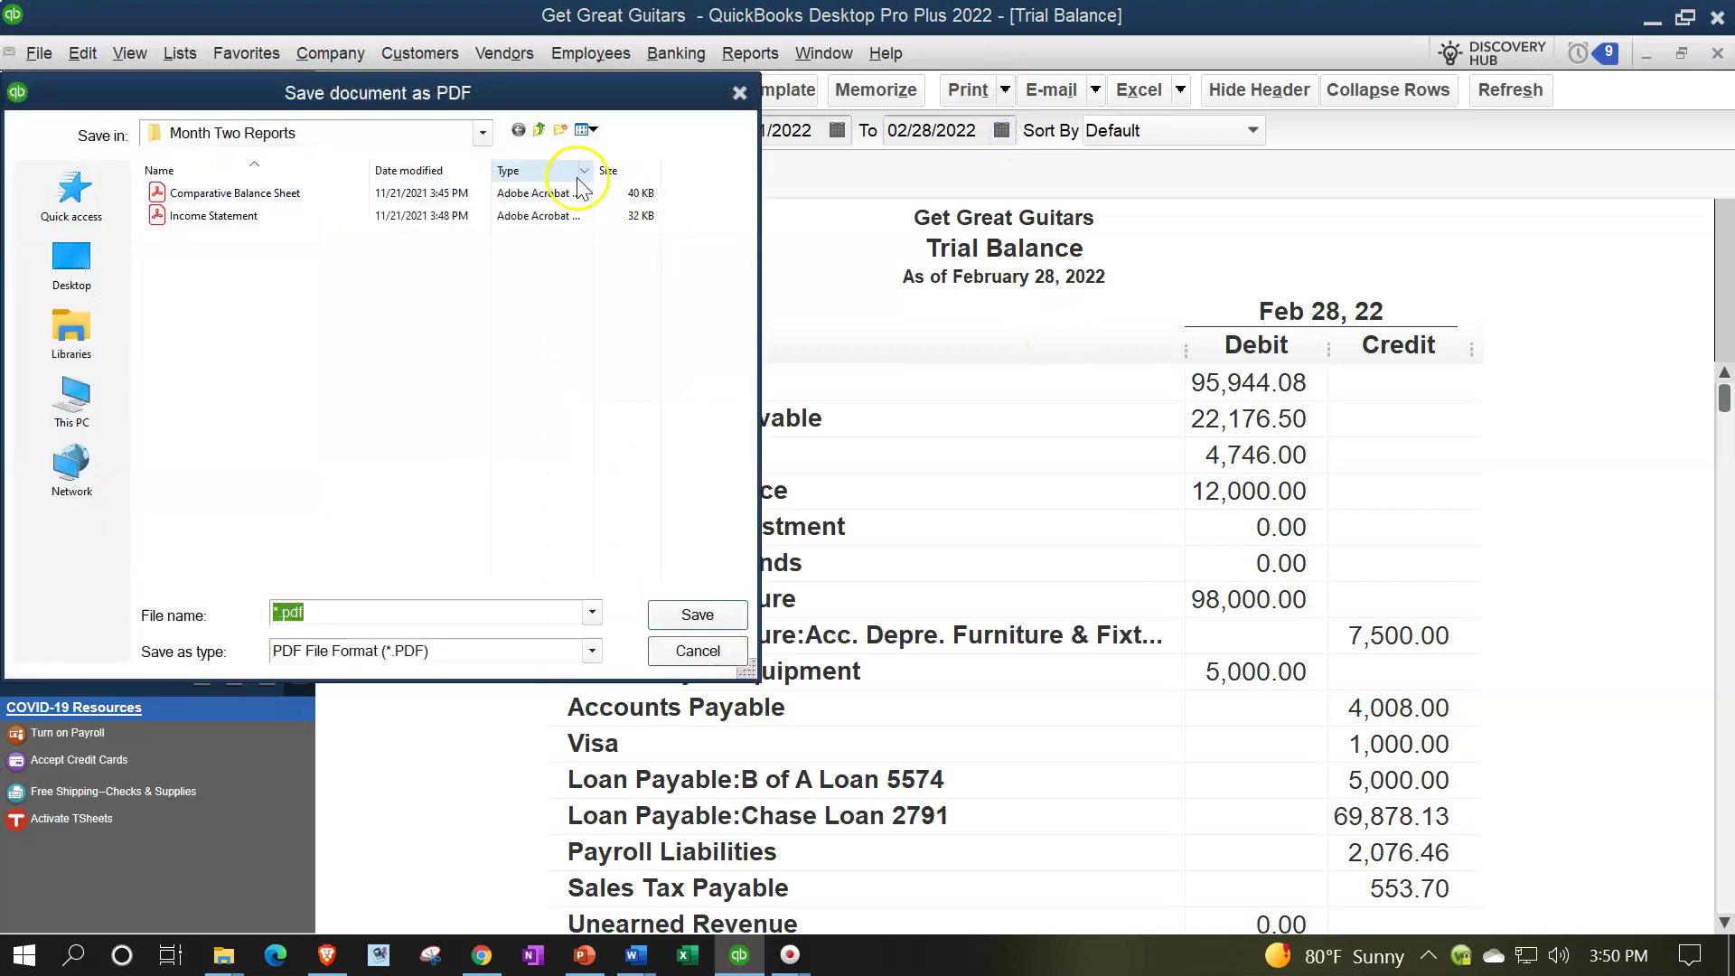
drag(535, 90, 1240, 318)
click(979, 838)
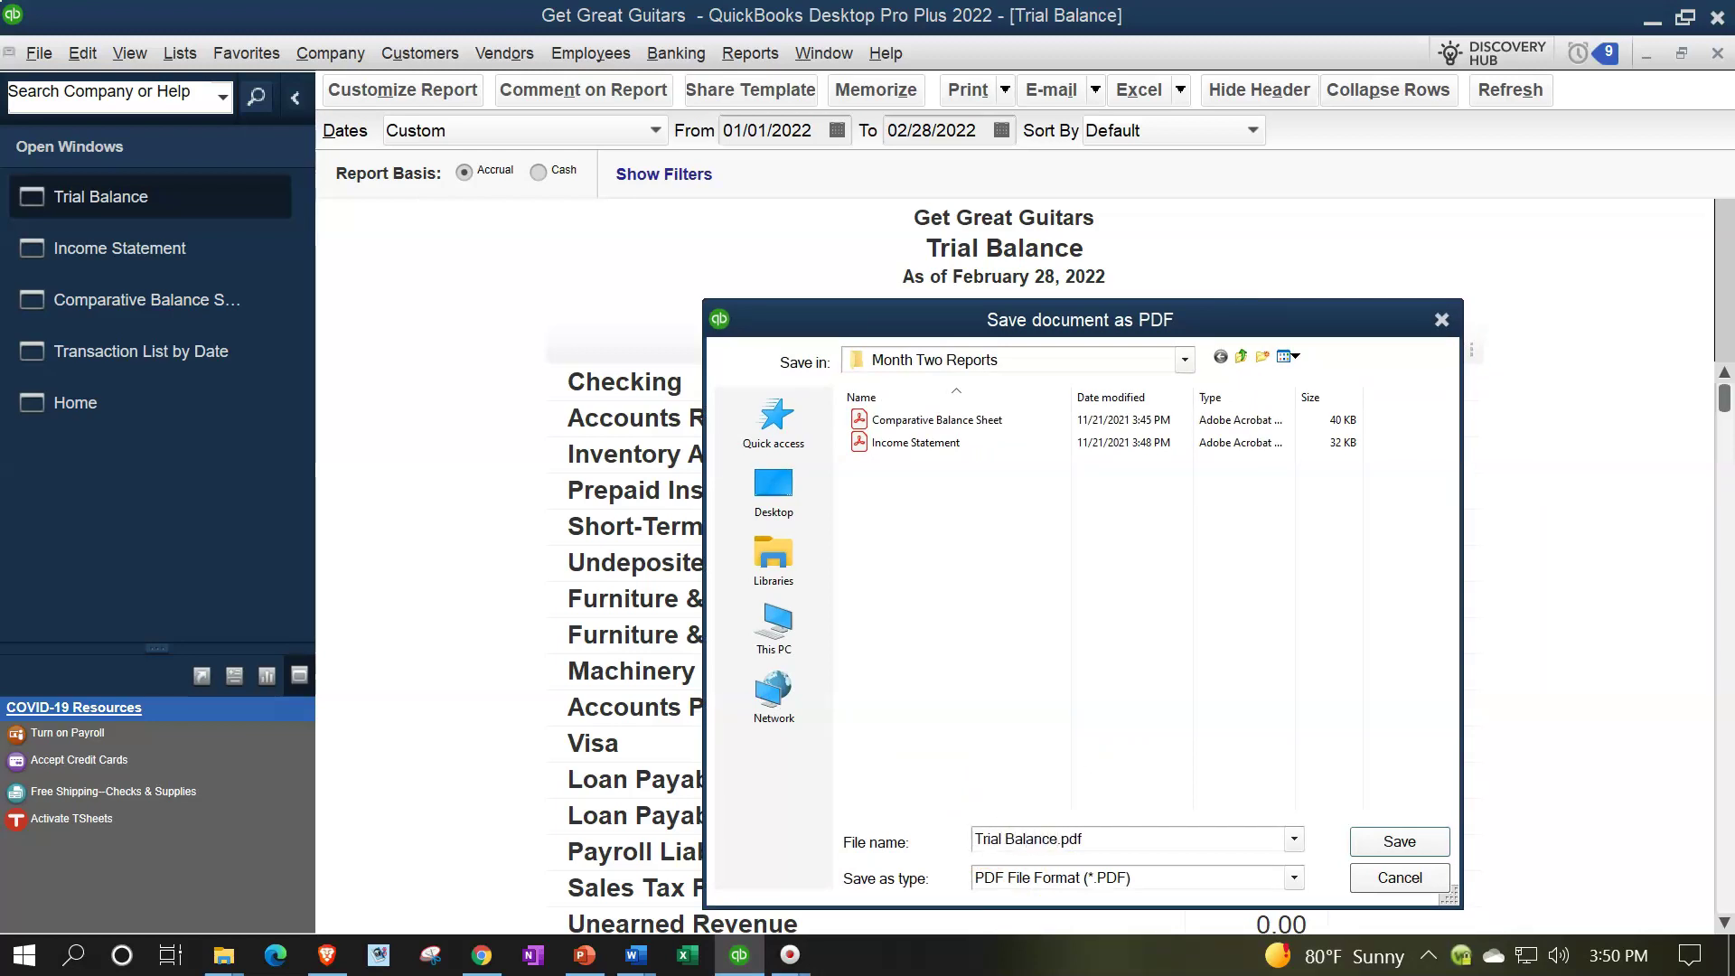
click(1441, 843)
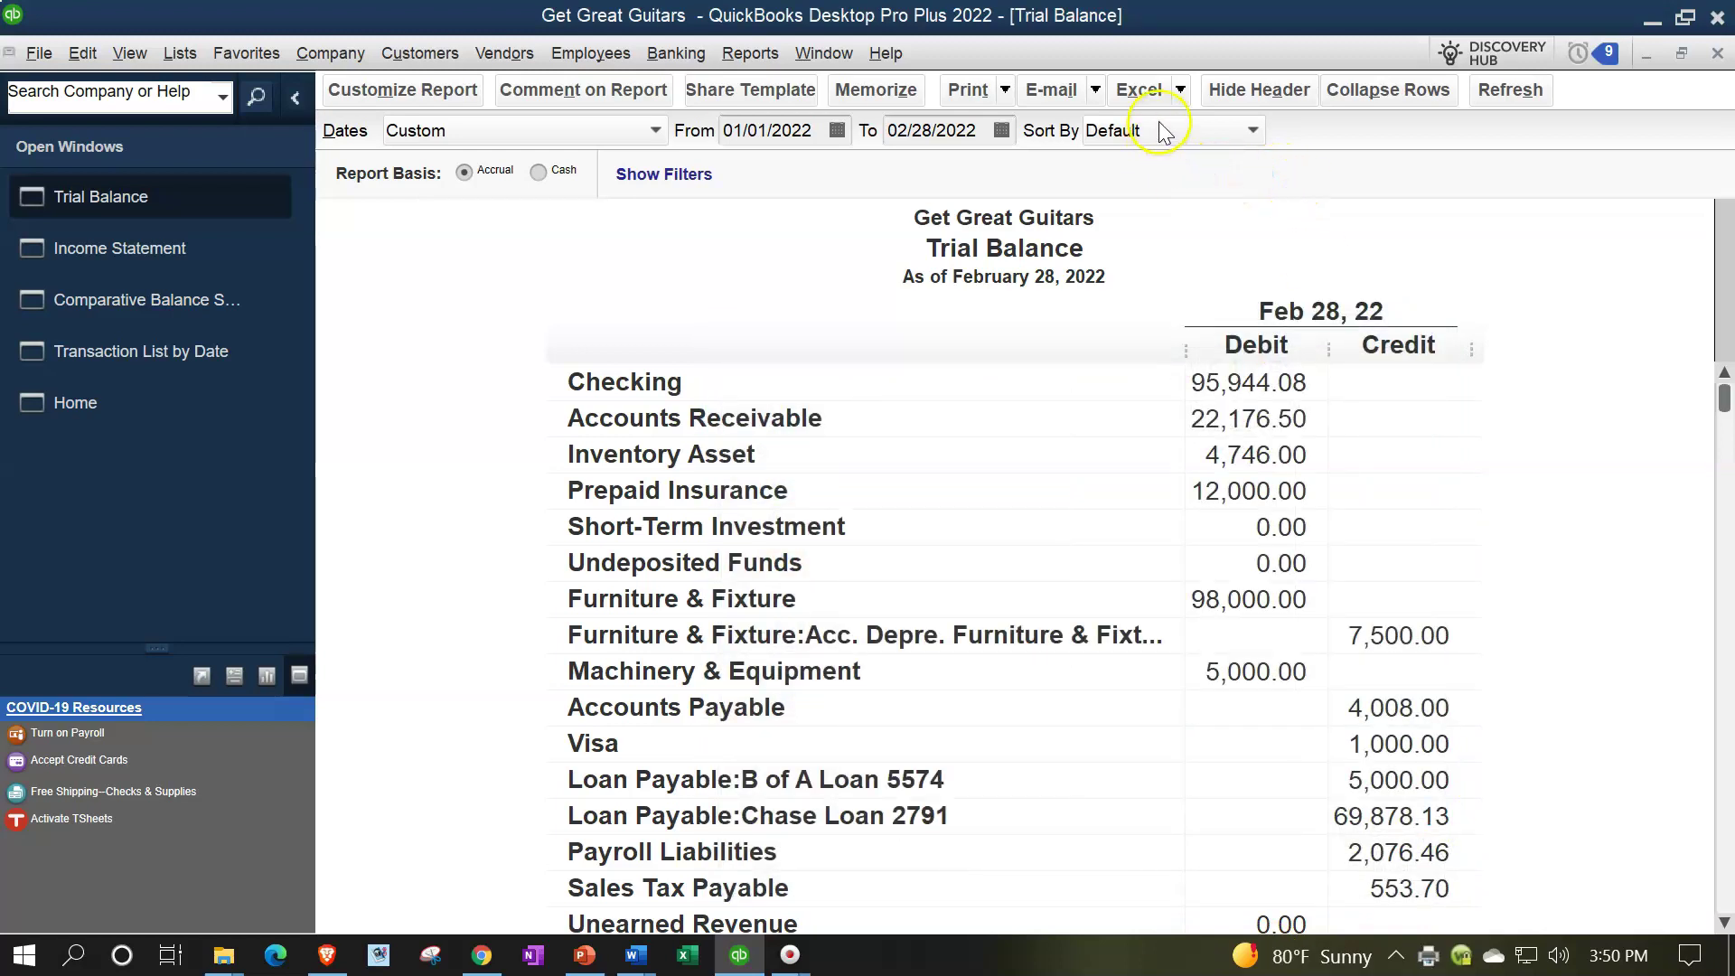
- Export the Trial Balance to a new worksheet in the existing Month Two Reports workbook inside the Month Two Reports folder
click(1167, 91)
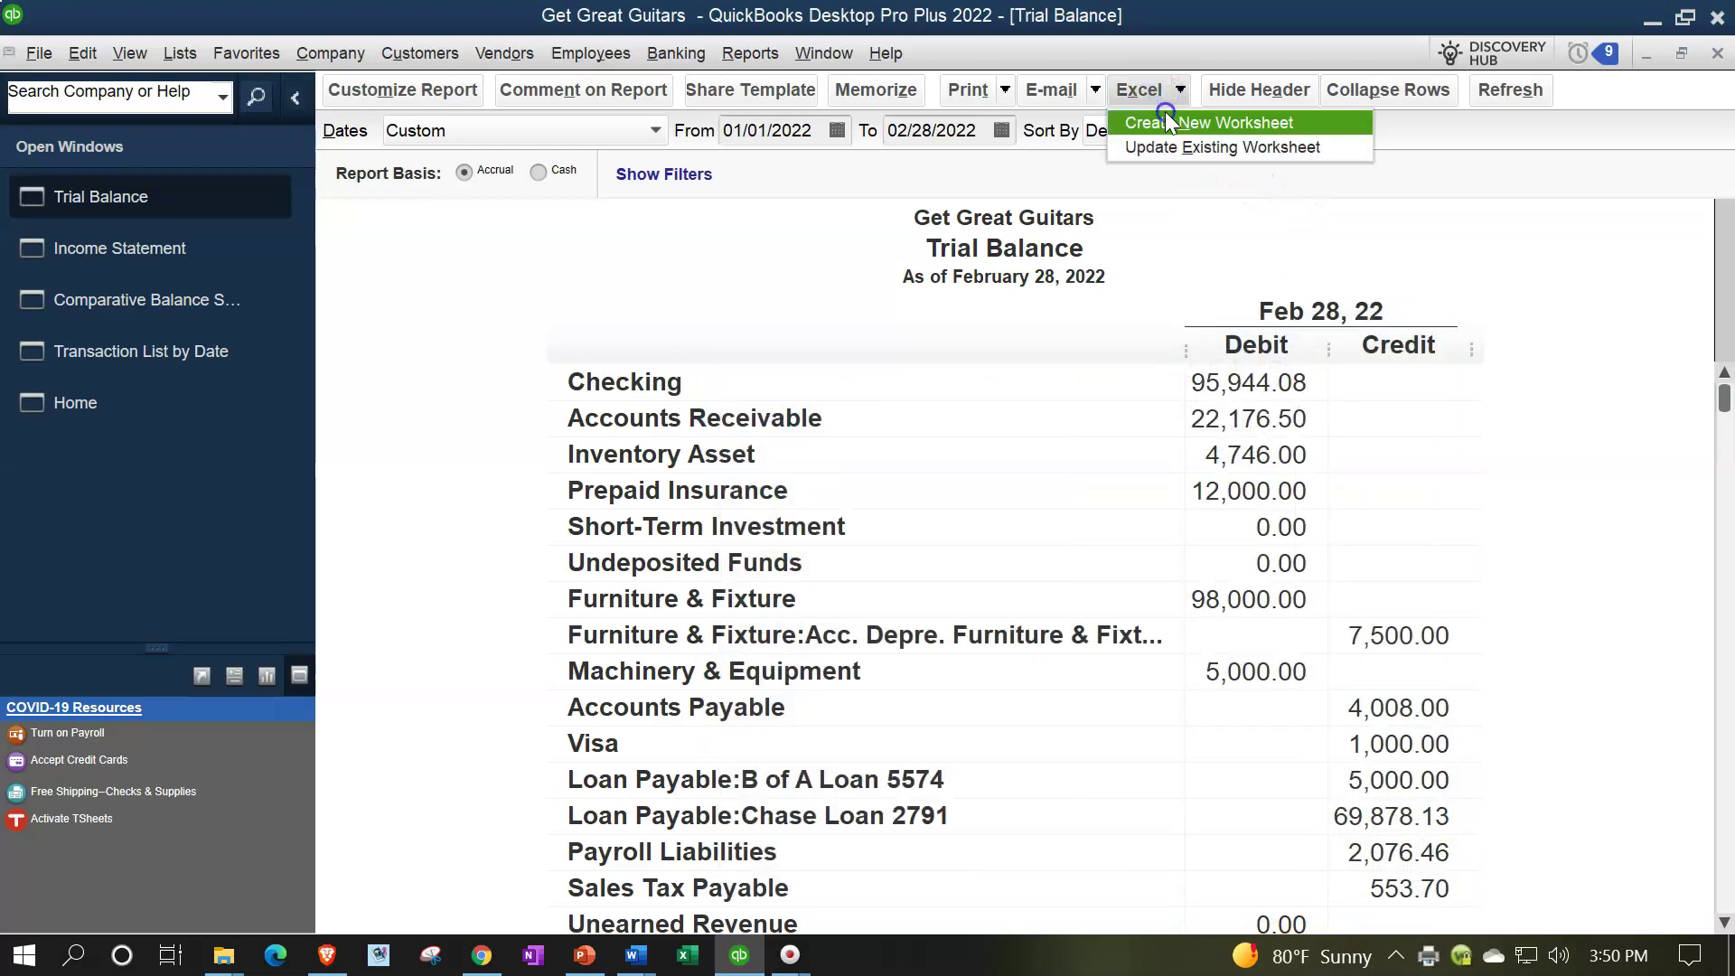
click(1169, 118)
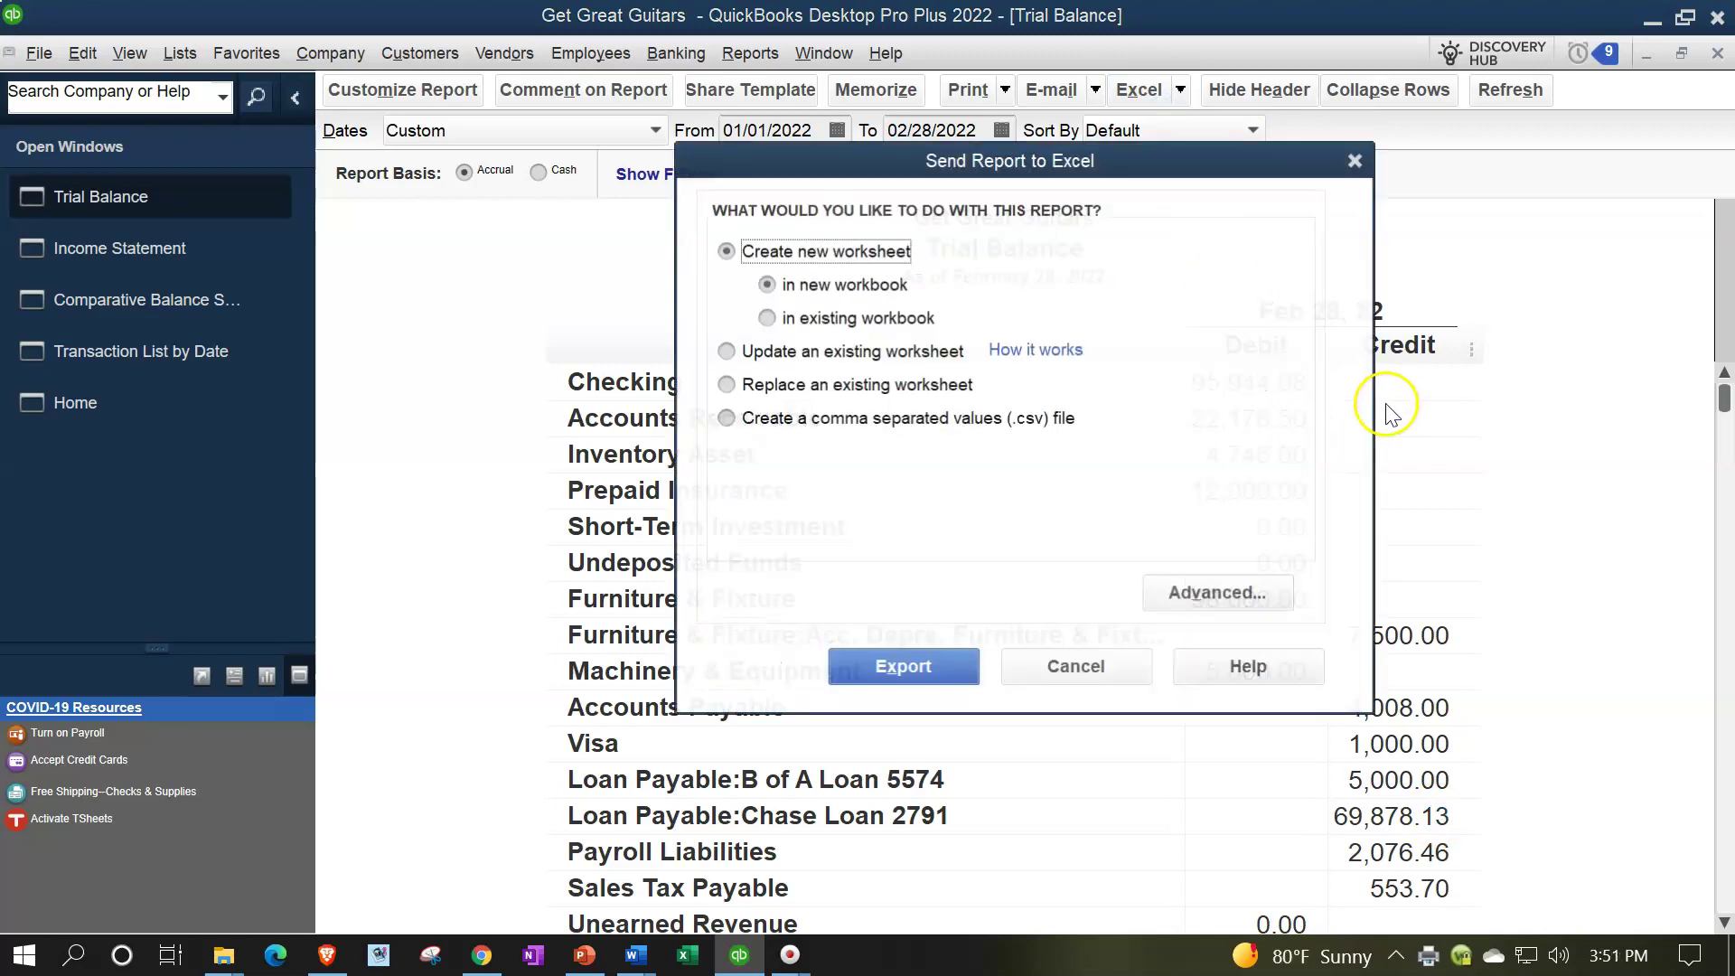
click(811, 315)
click(1220, 389)
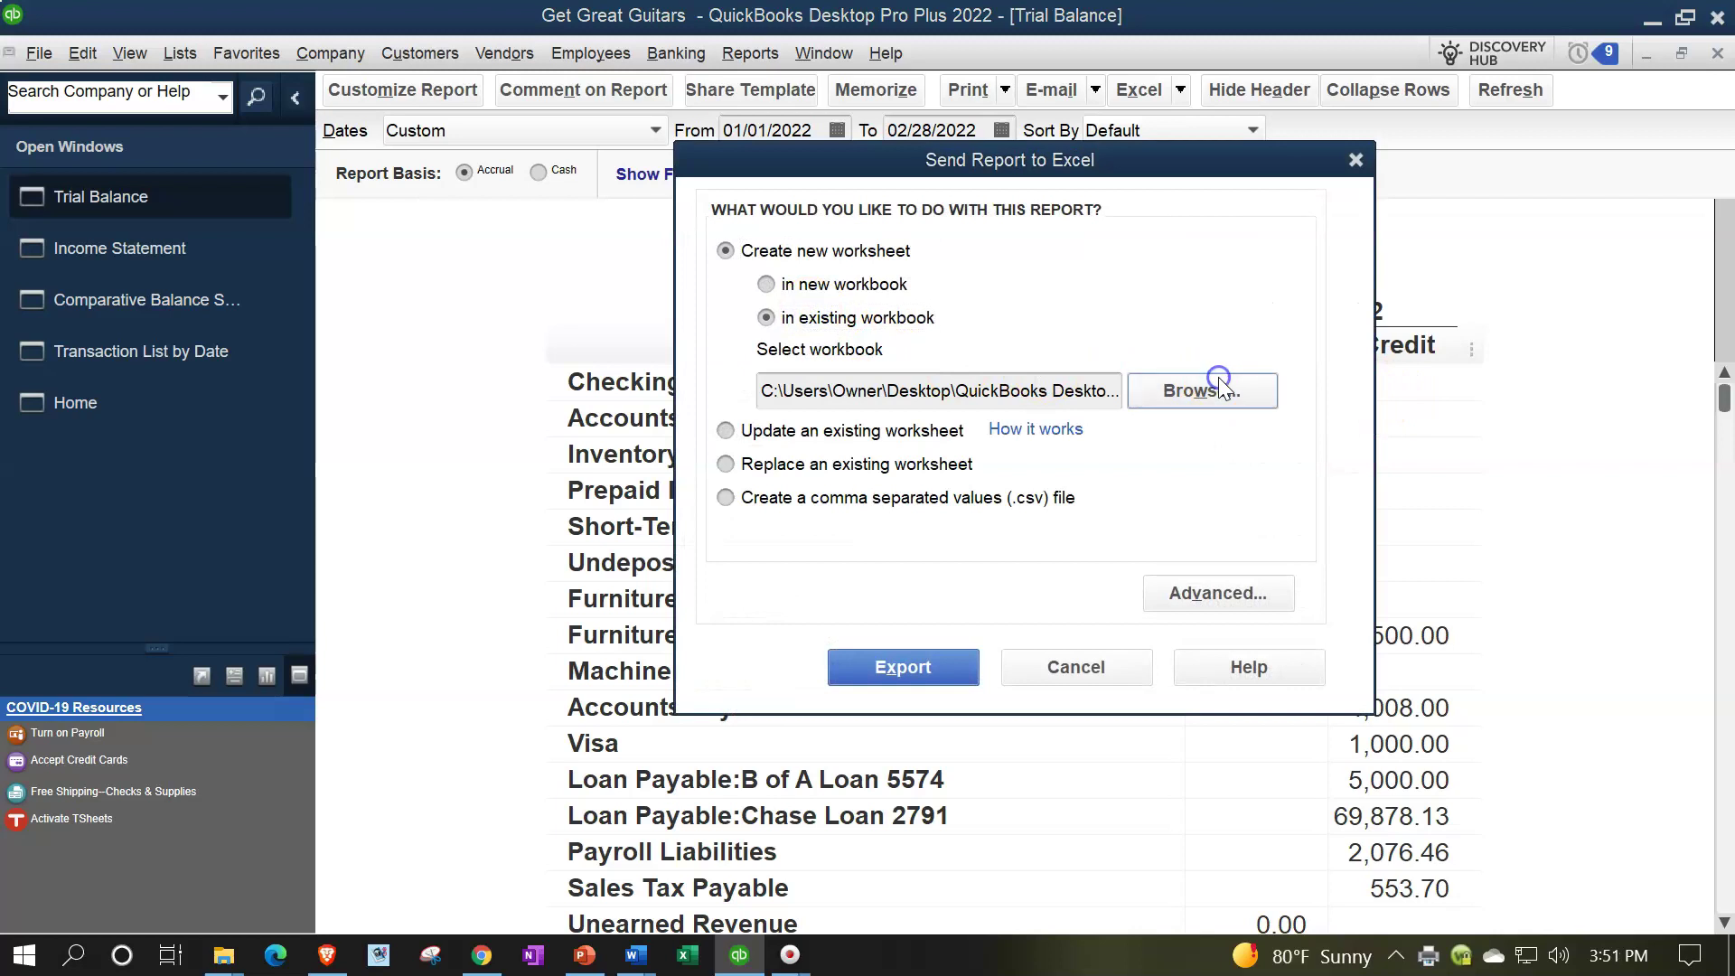
click(1160, 242)
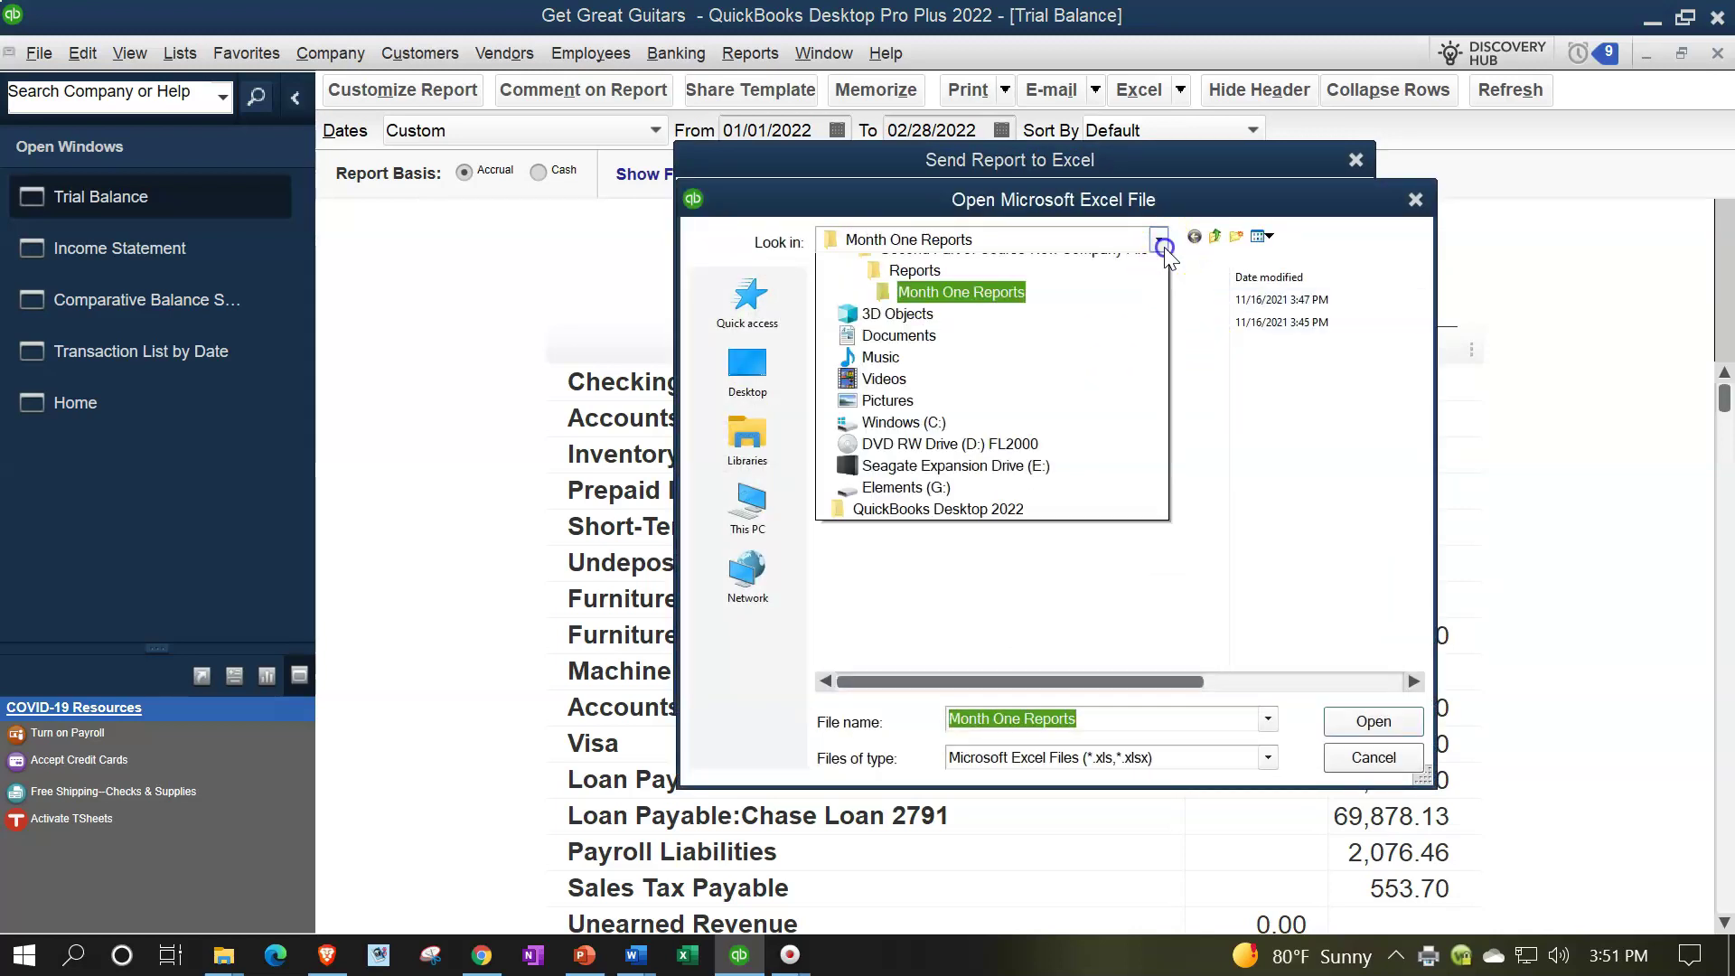
click(978, 571)
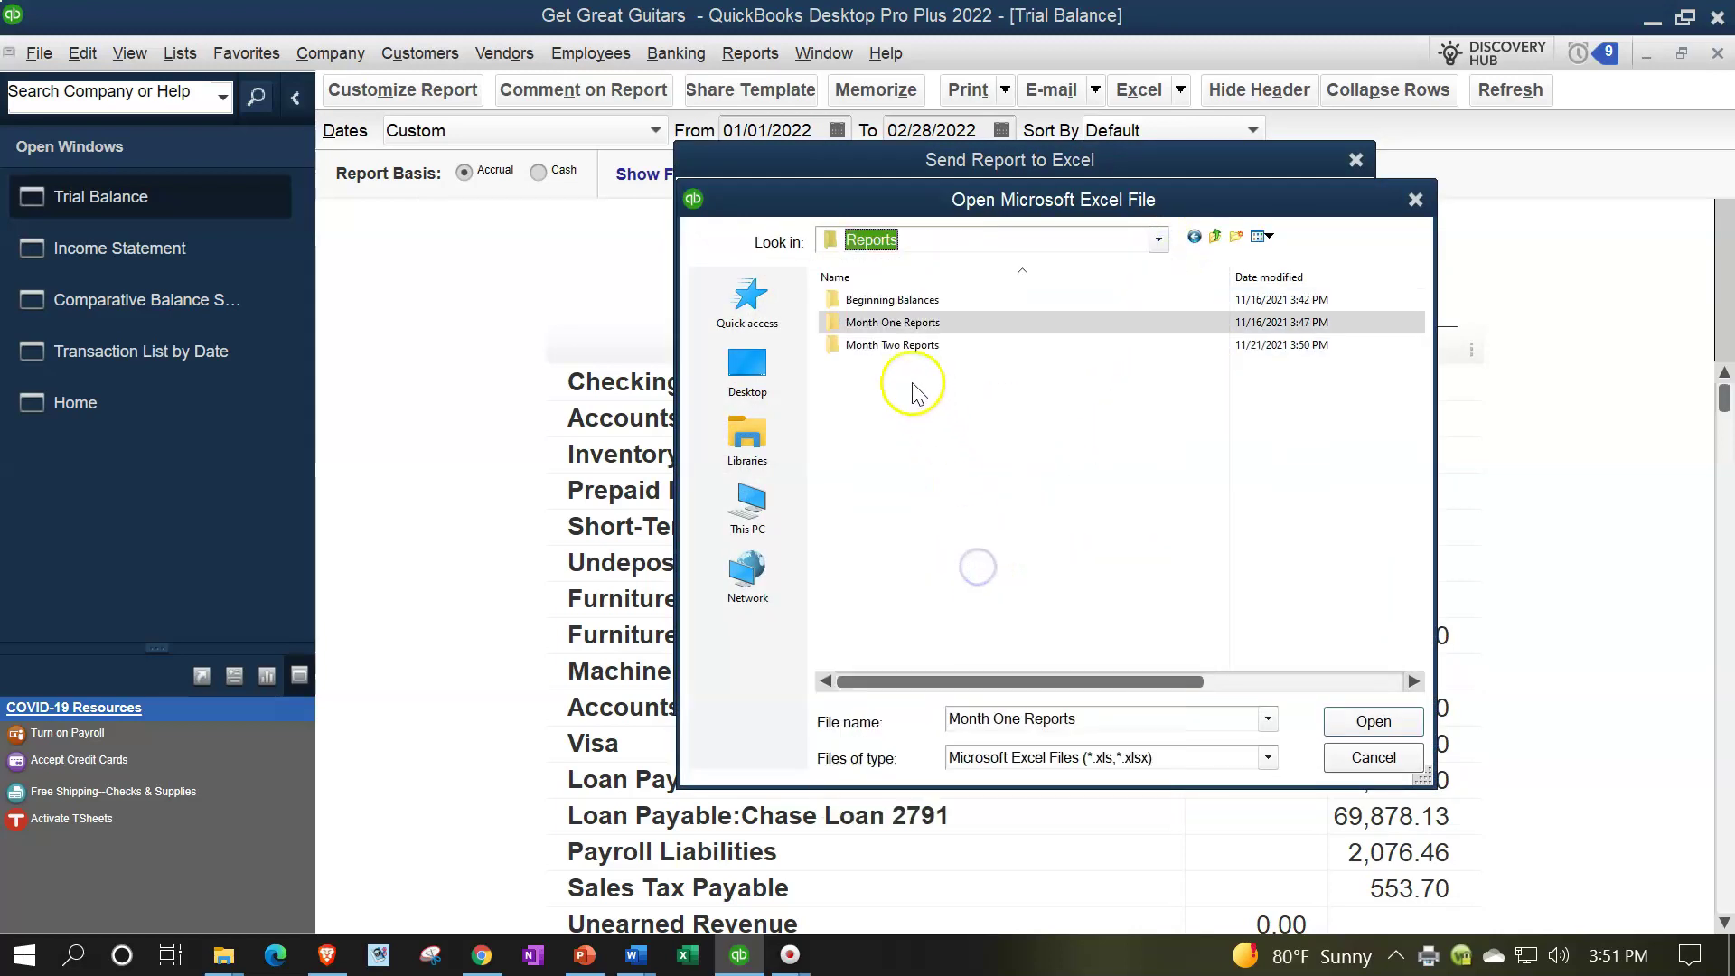
double_click(886, 344)
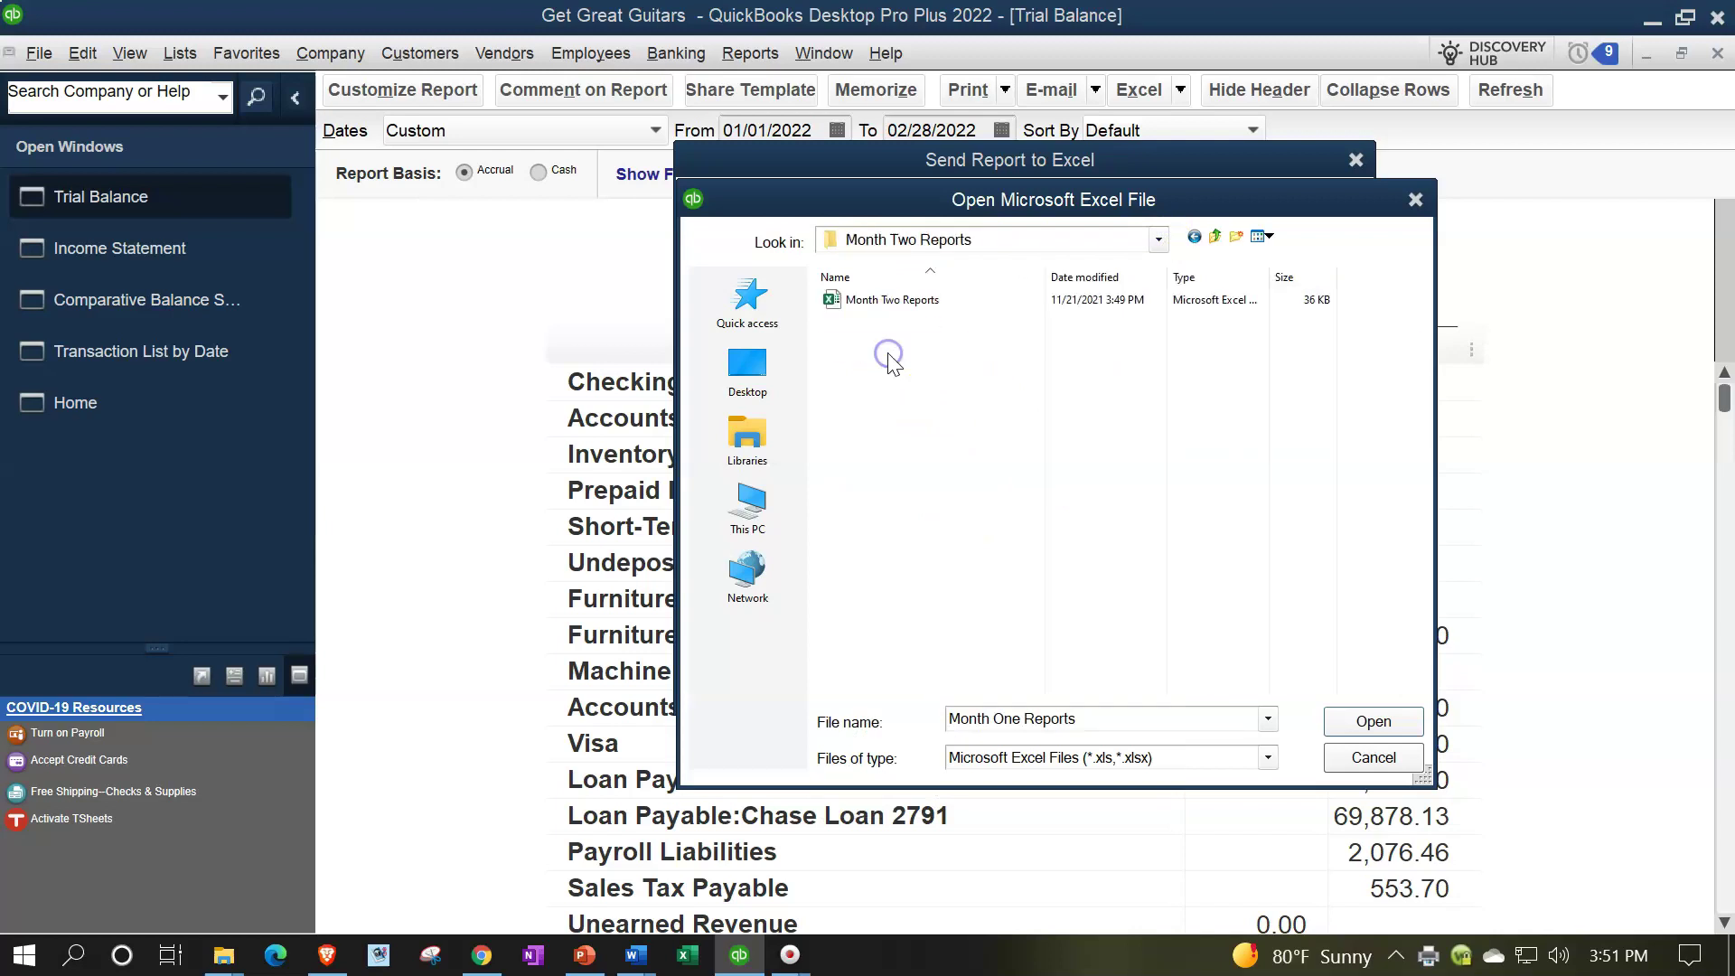
click(857, 302)
double_click(857, 303)
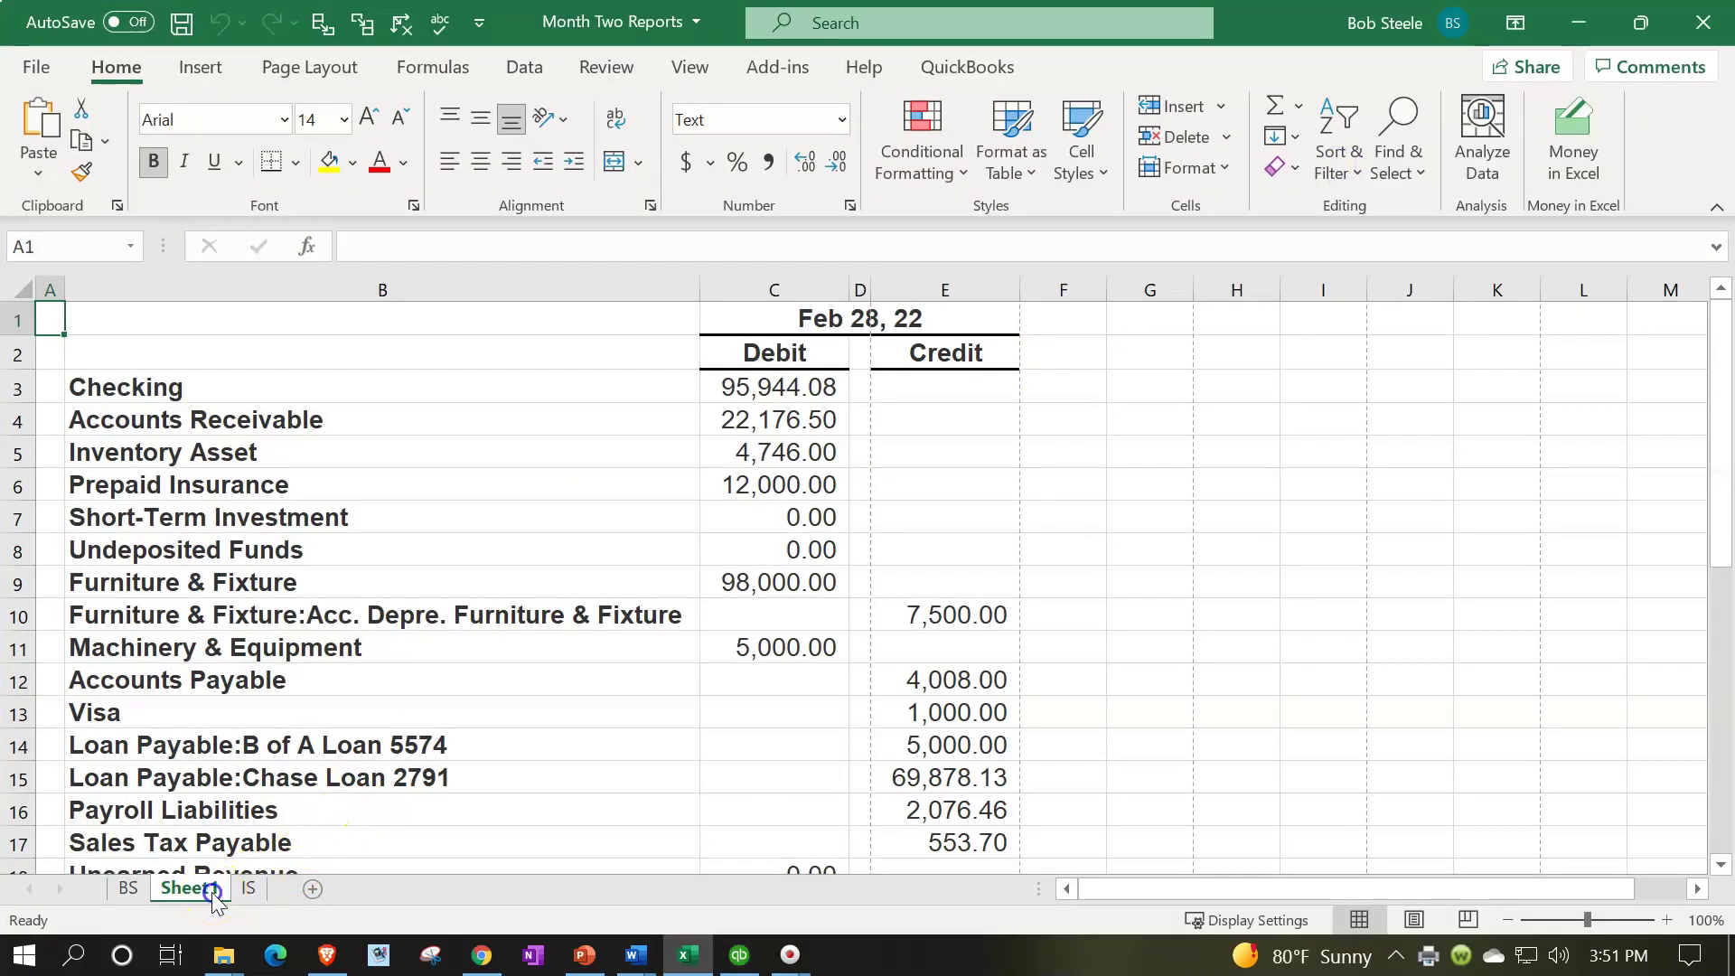
- Move the trial balance sheet after the IS sheet and rename it as TB
drag(272, 895, 274, 896)
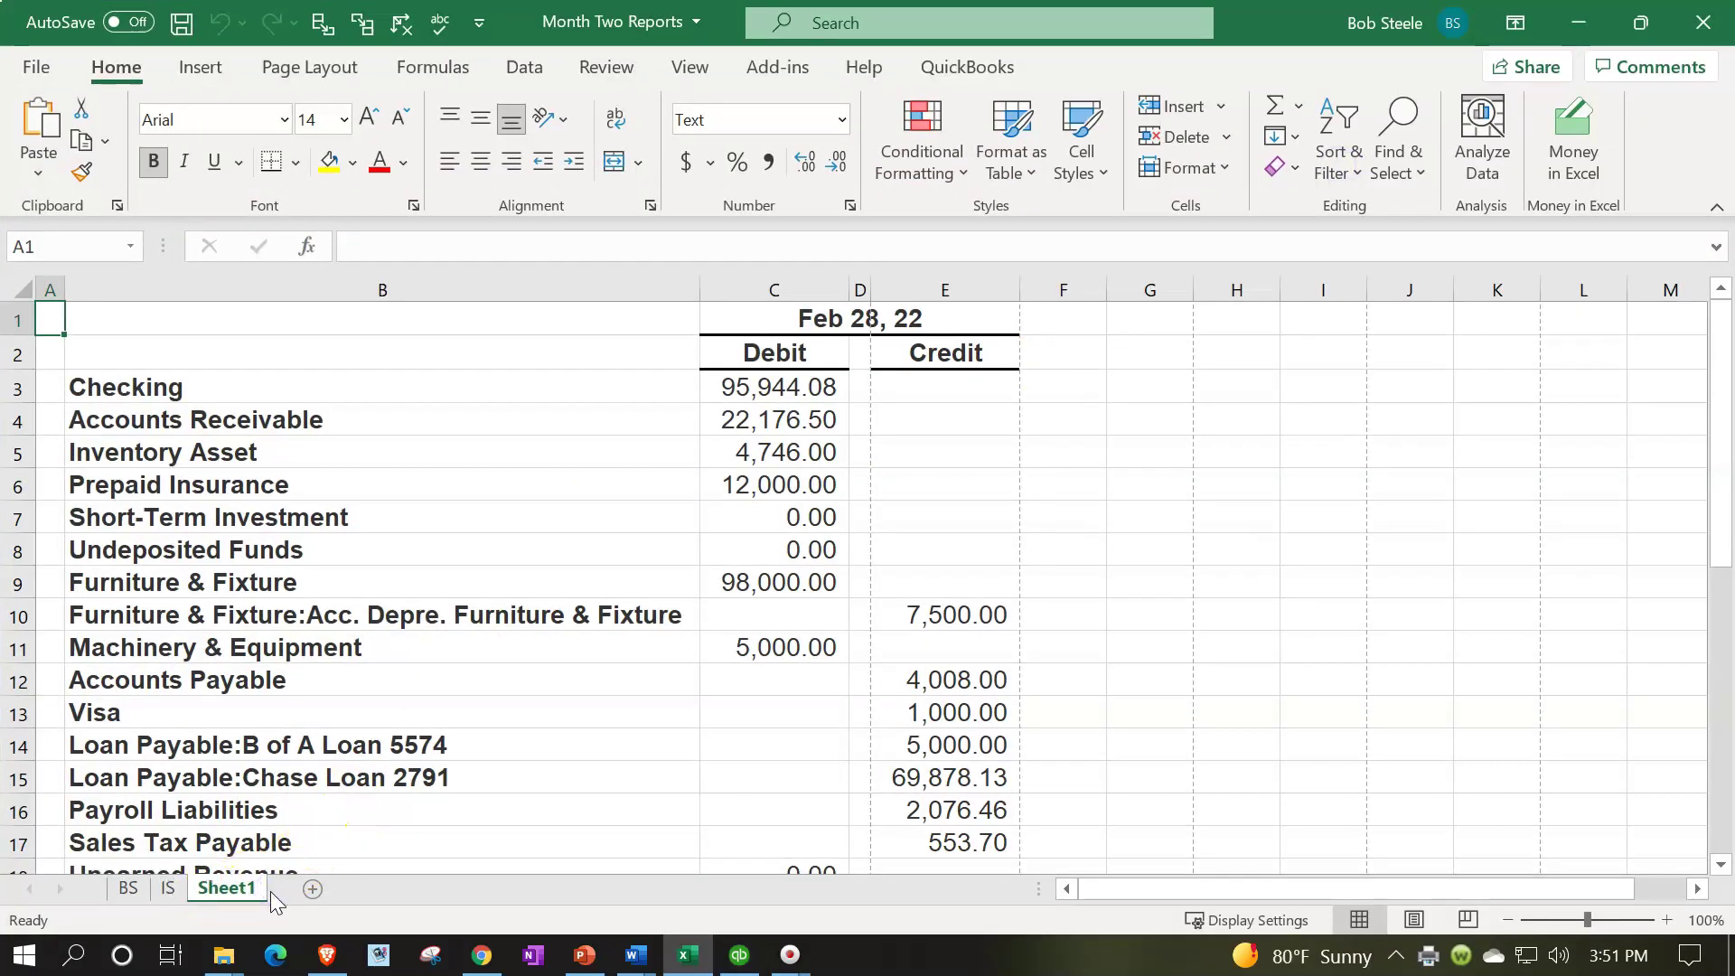
double_click(250, 890)
text(T)
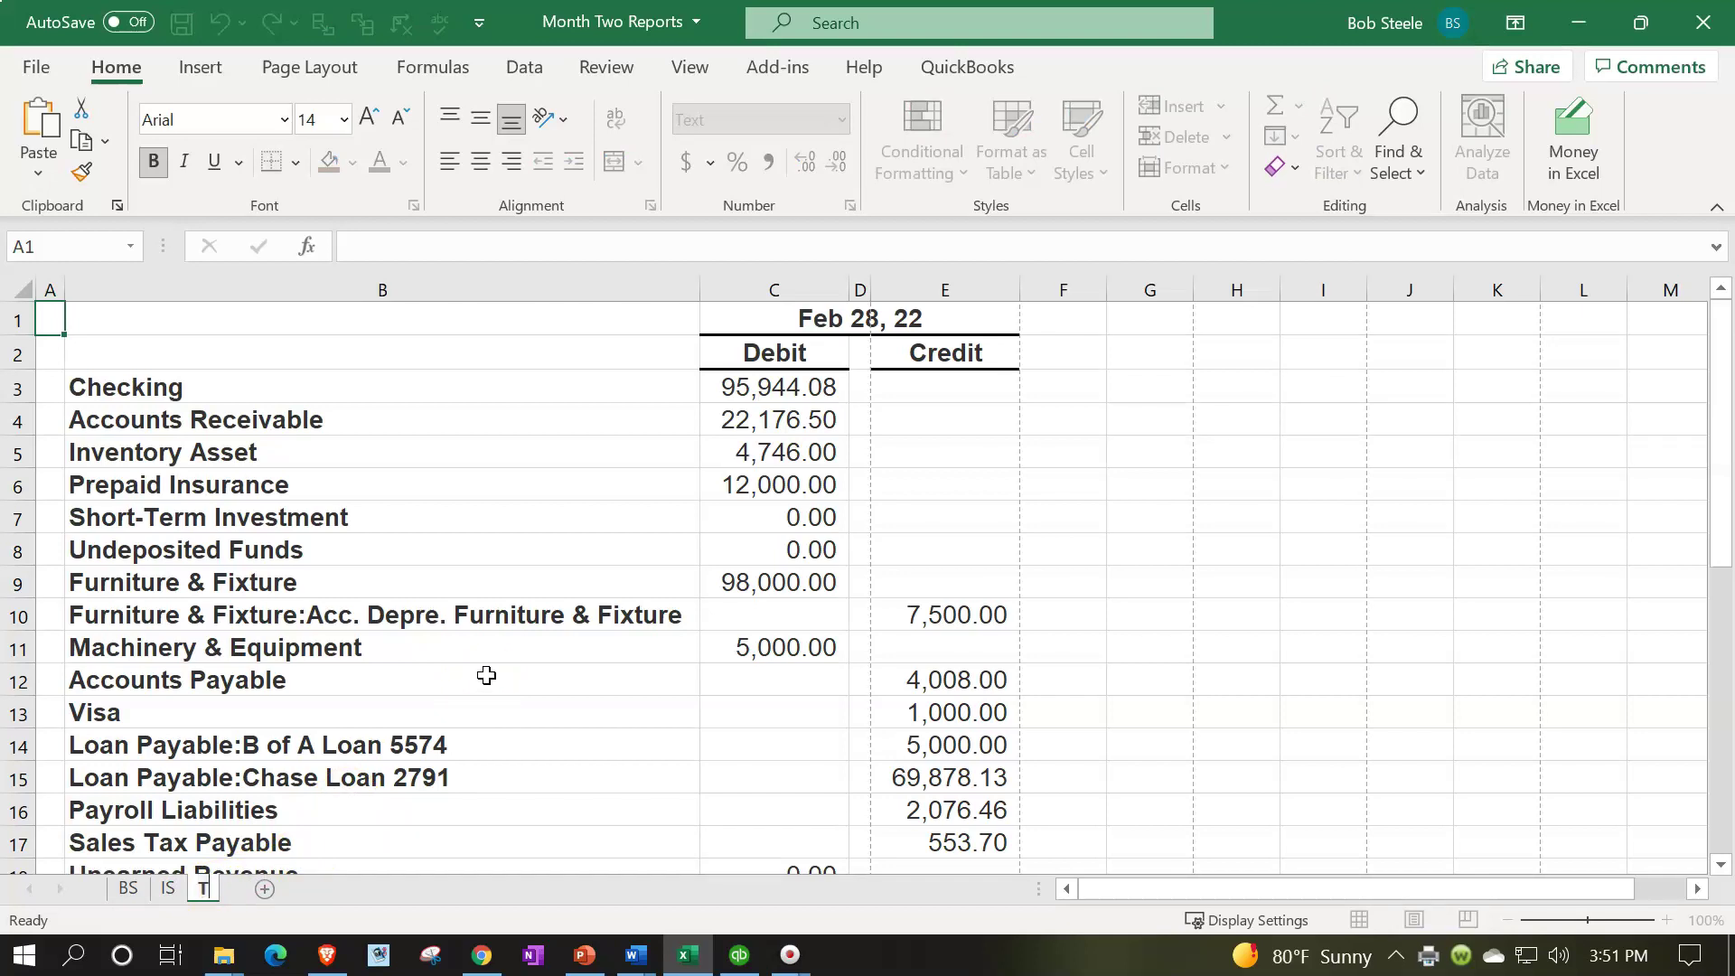
click(487, 676)
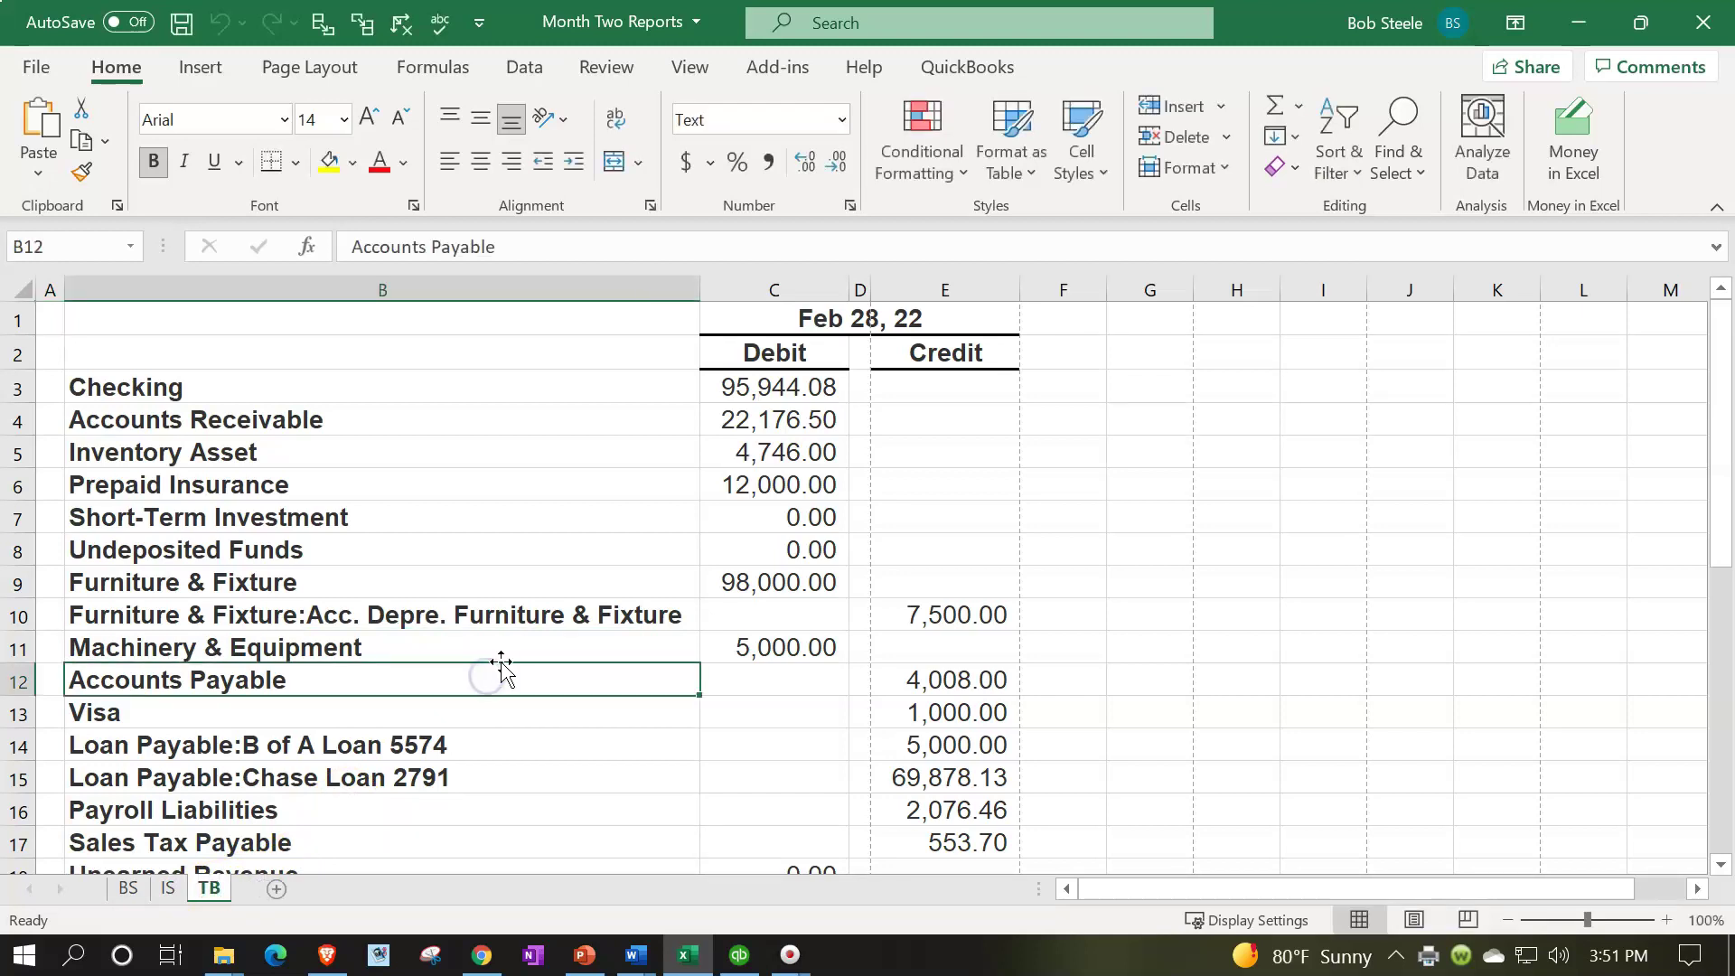
scroll(500, 663, down, 4)
scroll(500, 663, up, 4)
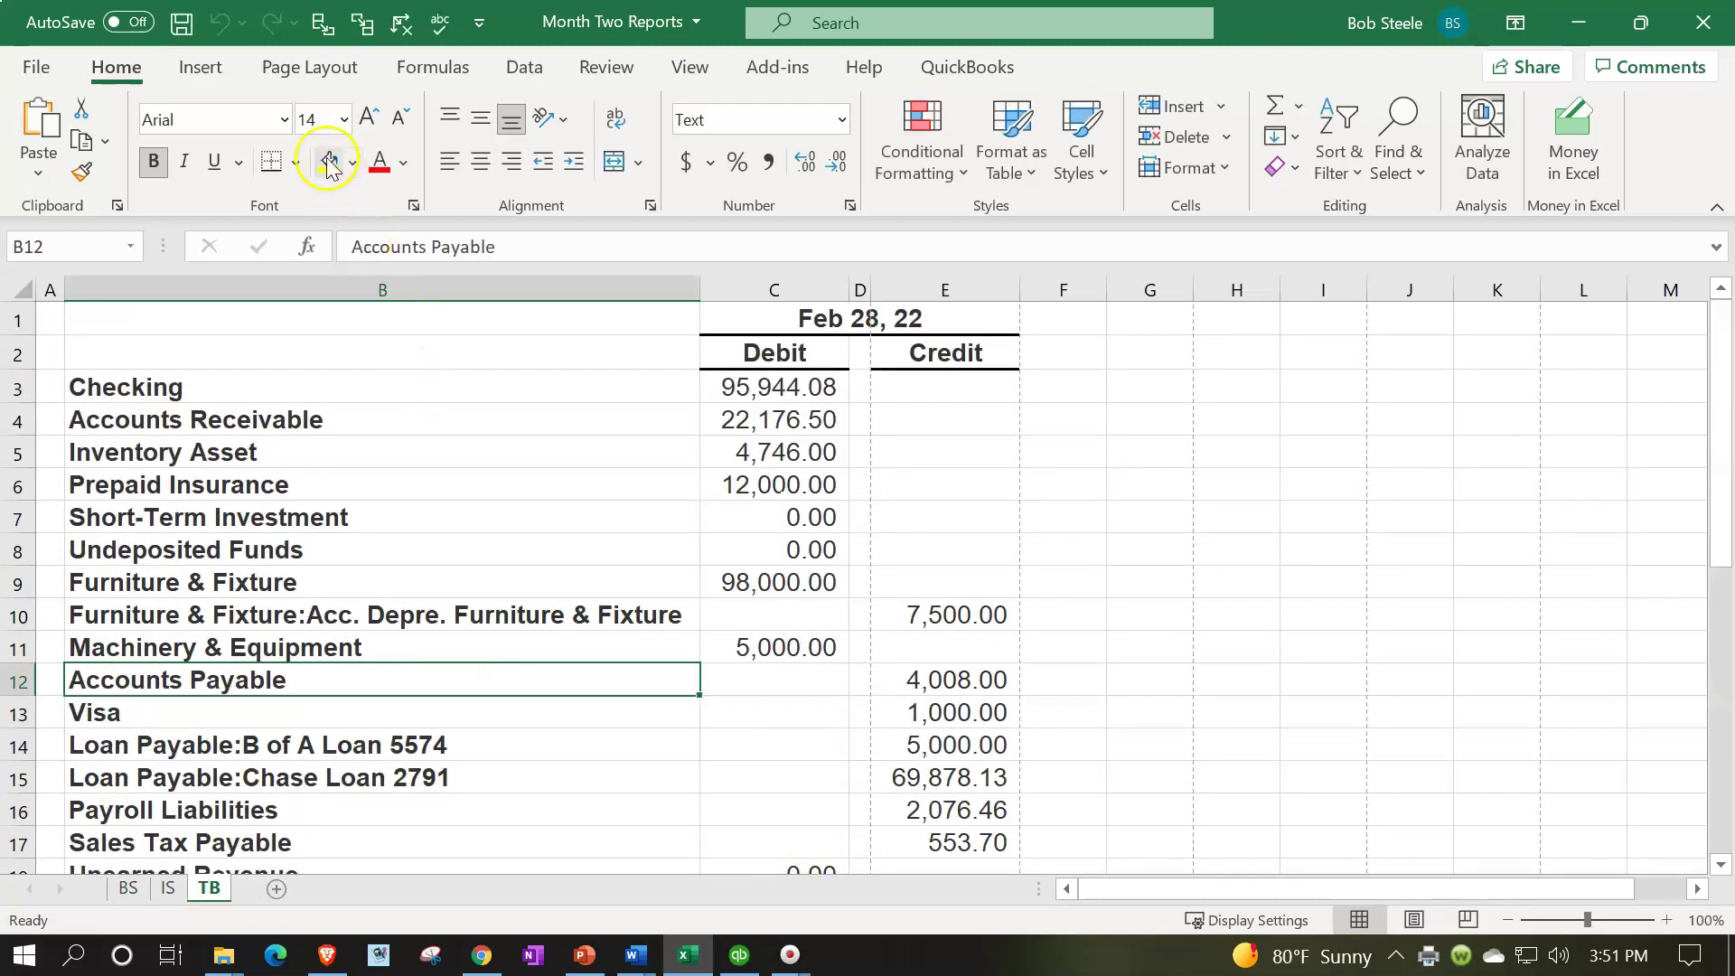
- Set the TB sheet's page orientation to landscape and check how the report splits across pages
click(276, 68)
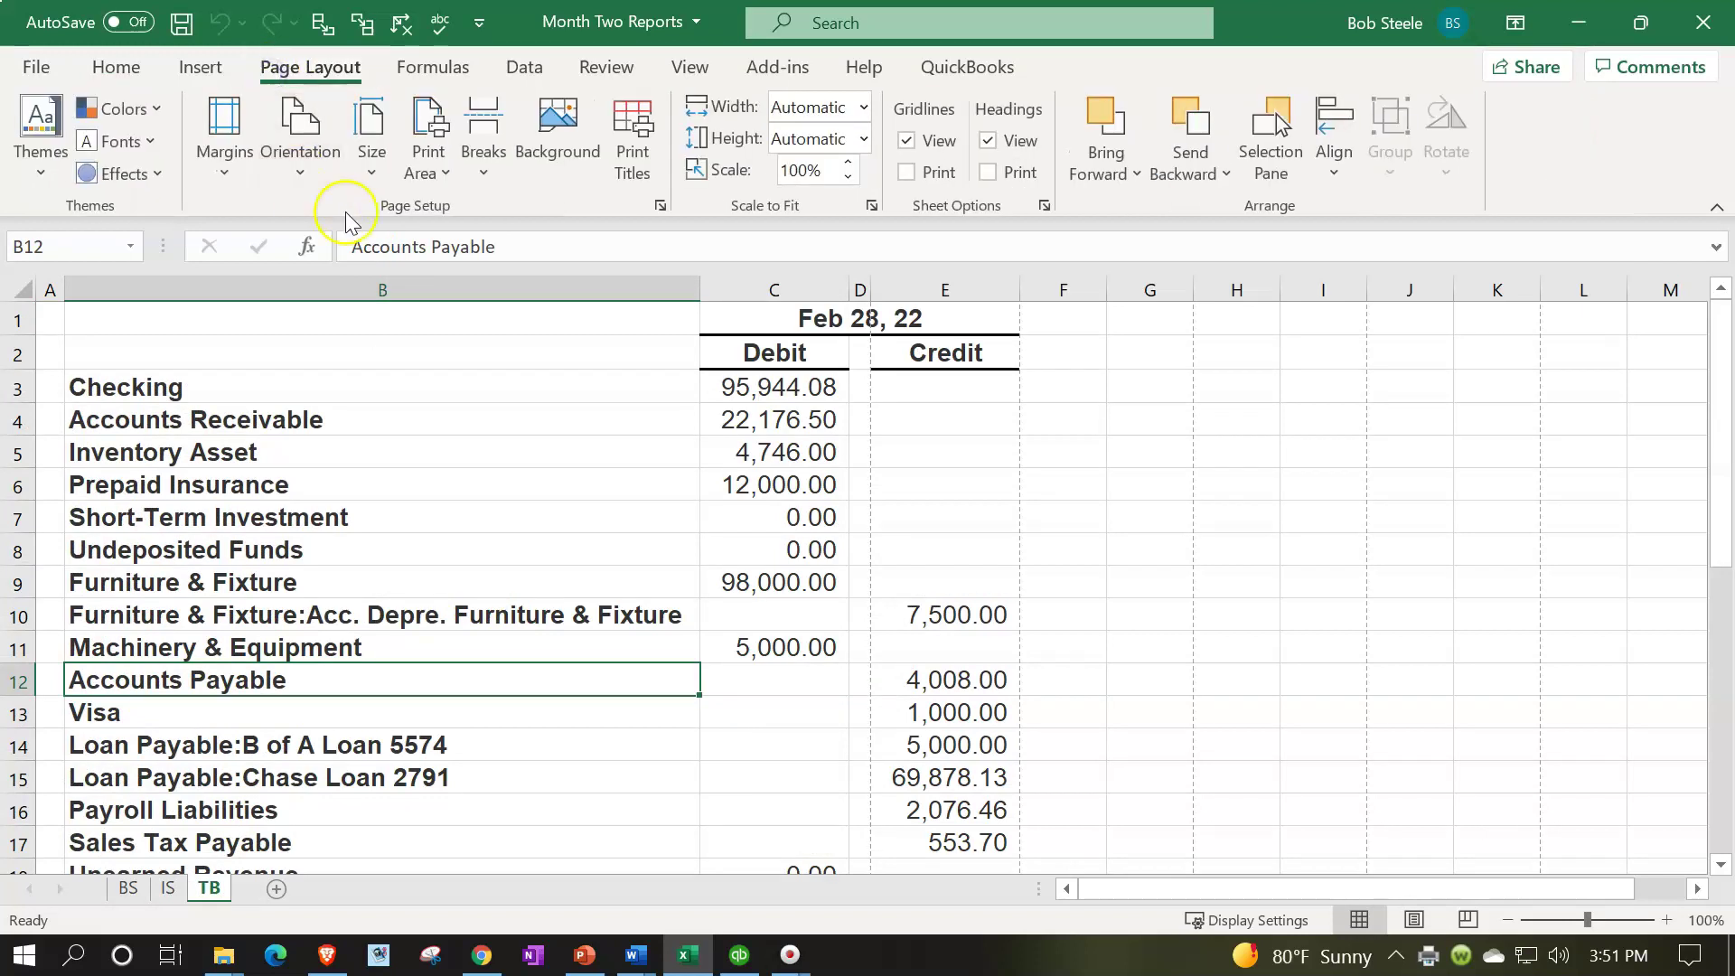
click(301, 144)
click(312, 221)
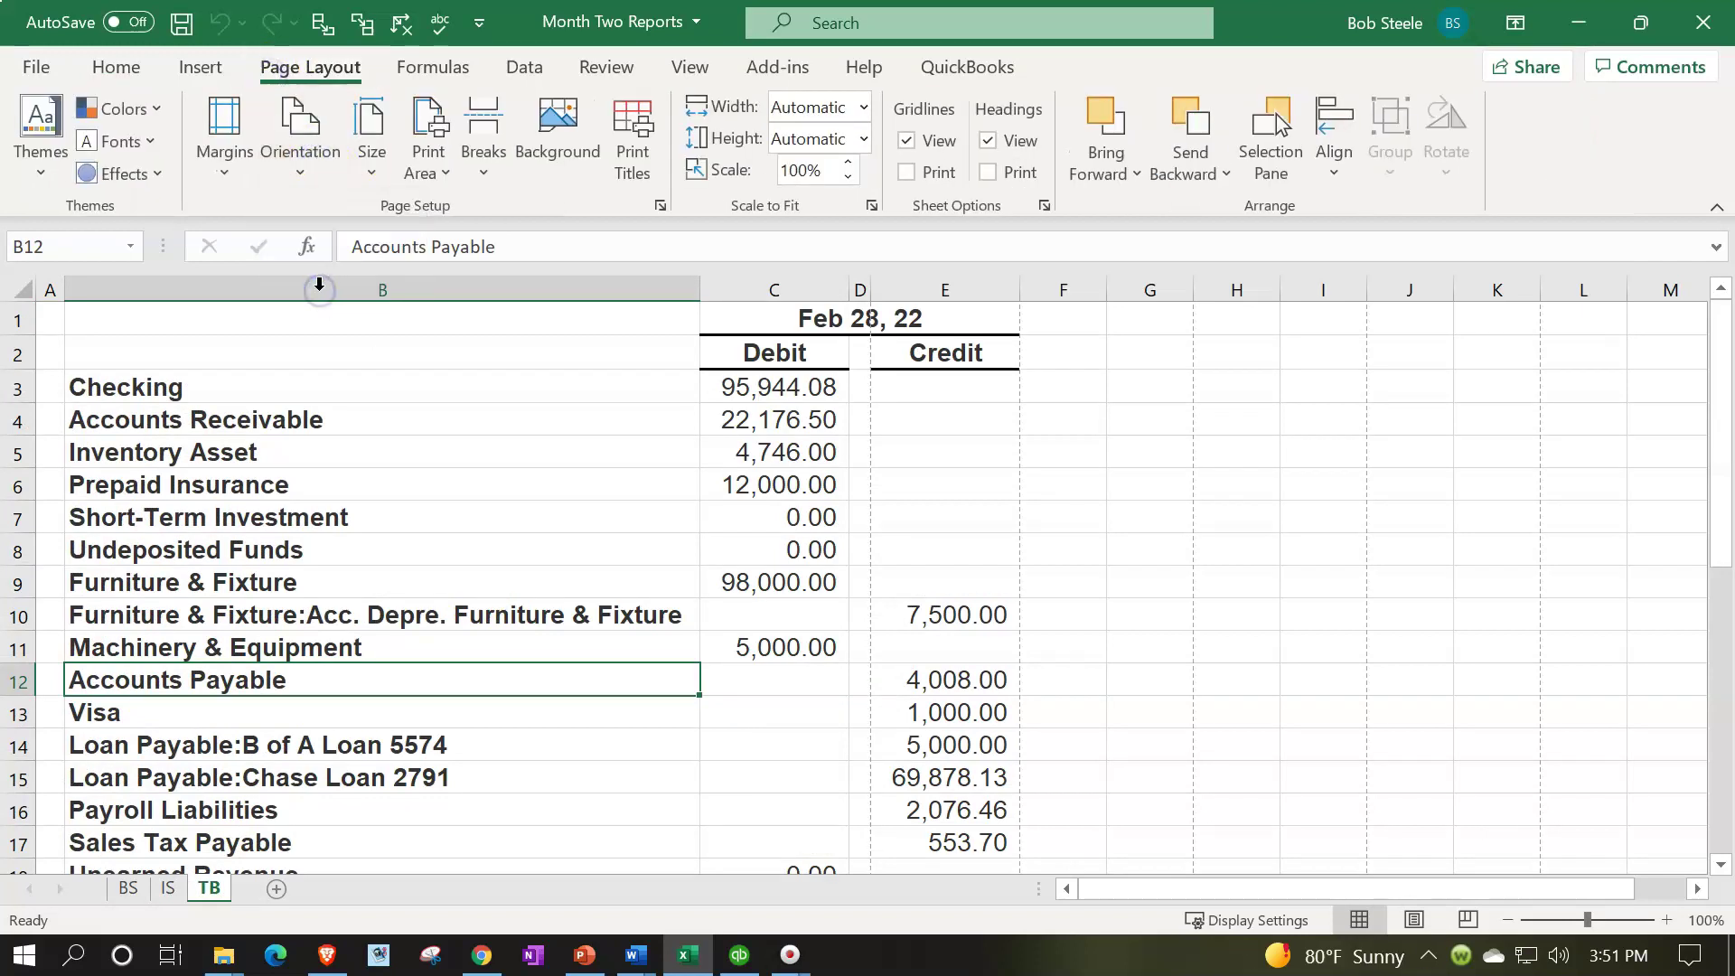
scroll(661, 507, down, 5)
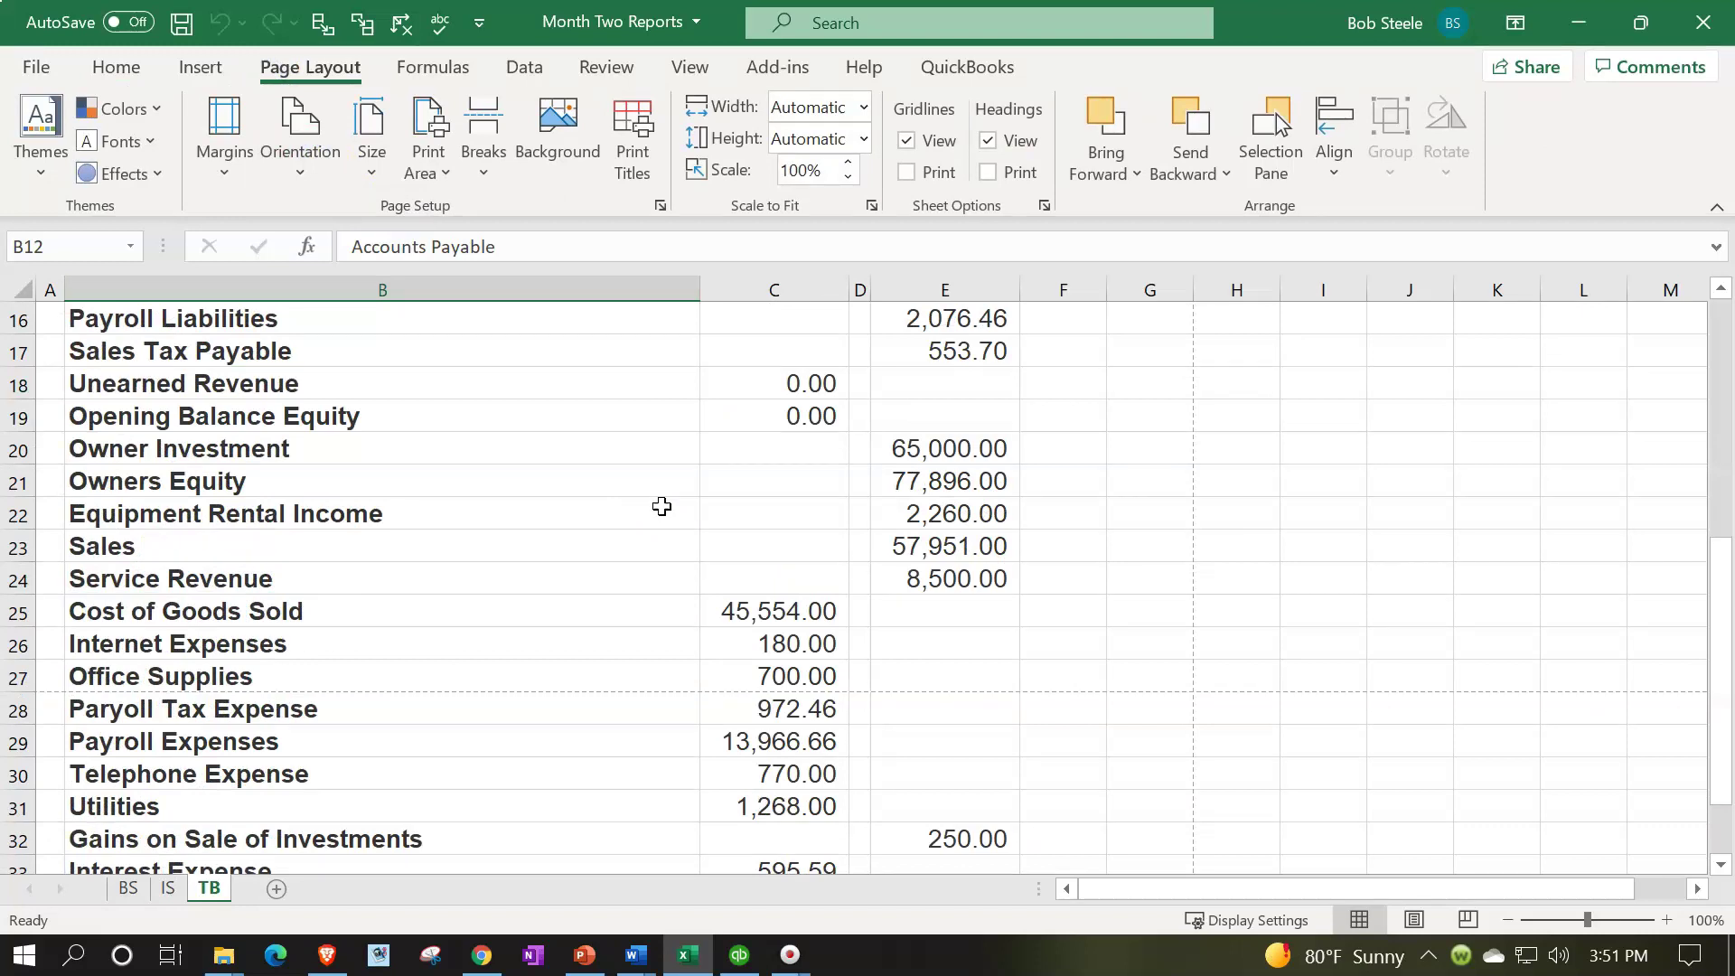
scroll(662, 506, down, 5)
scroll(662, 506, up, 10)
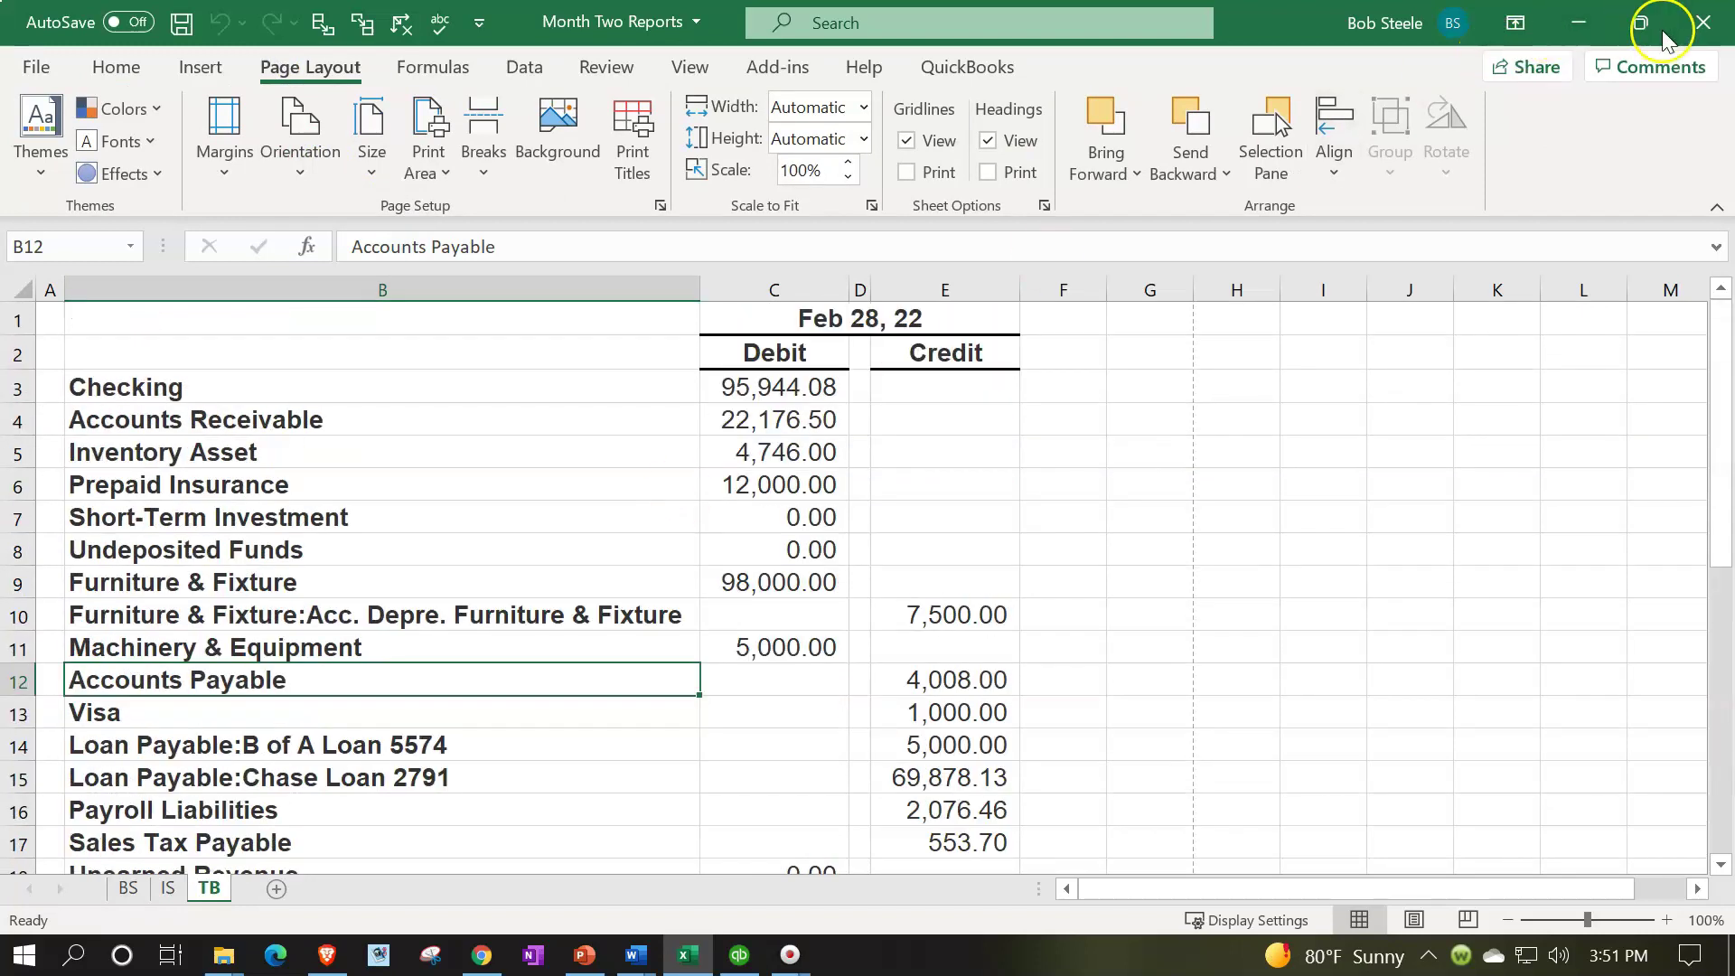
- Save and close the Month Two Reports workbook, and switch back to QuickBooks
click(1704, 22)
click(747, 511)
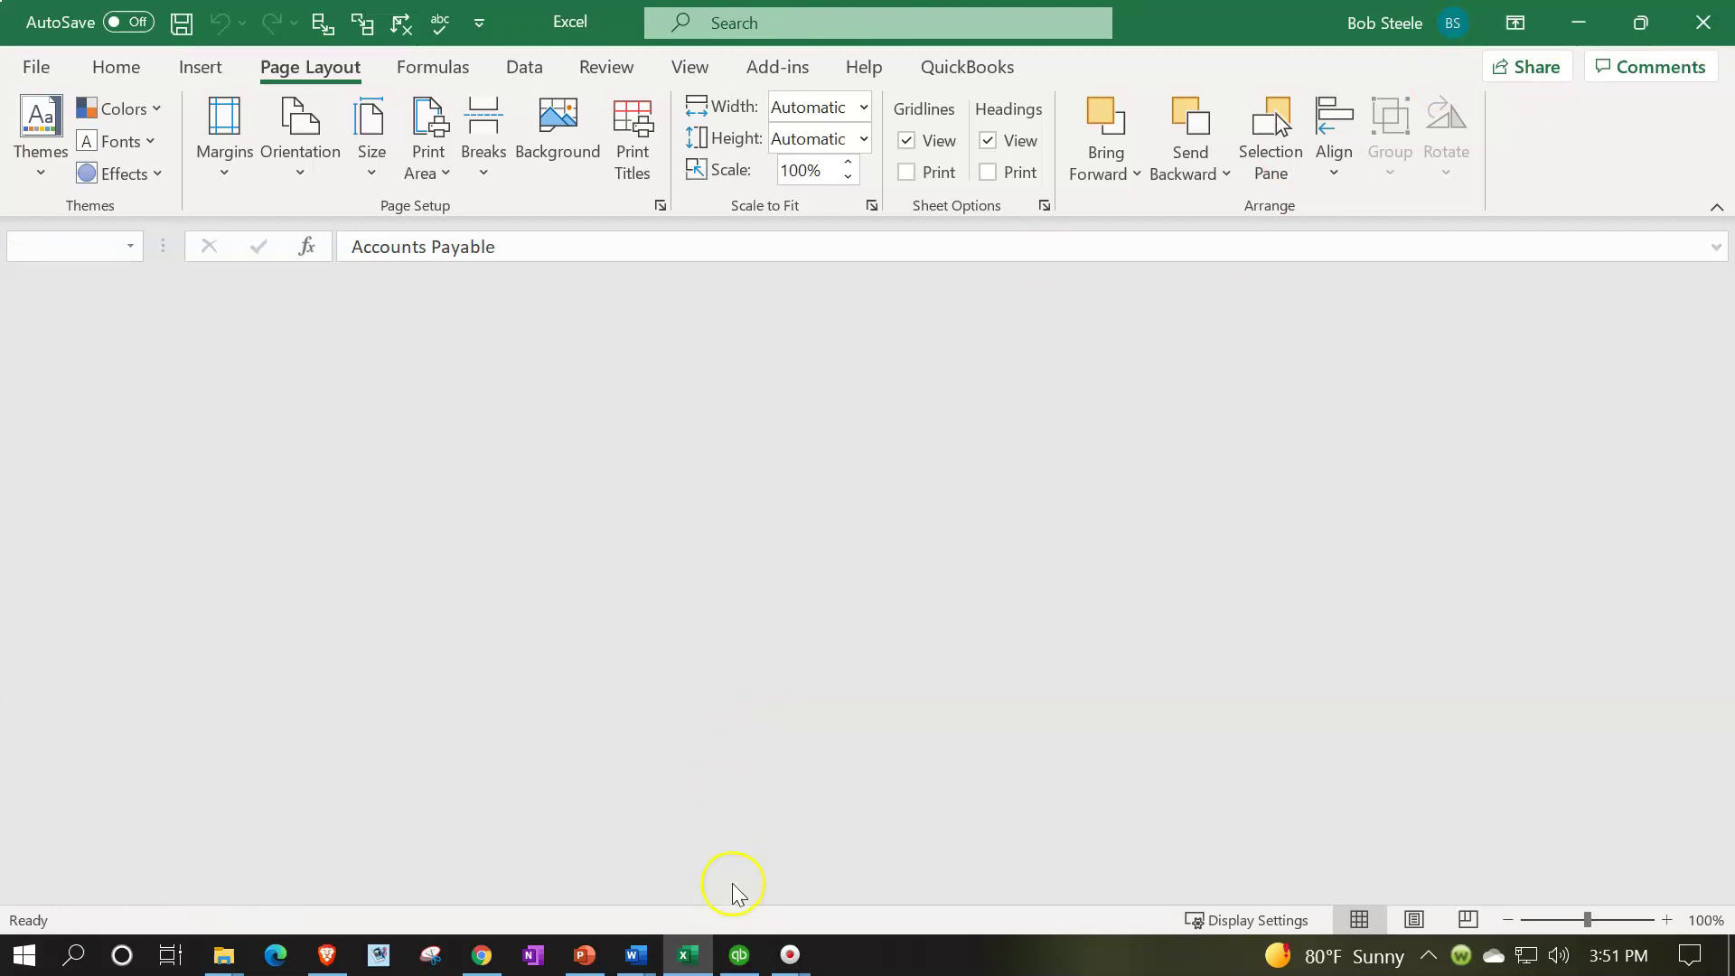
click(739, 956)
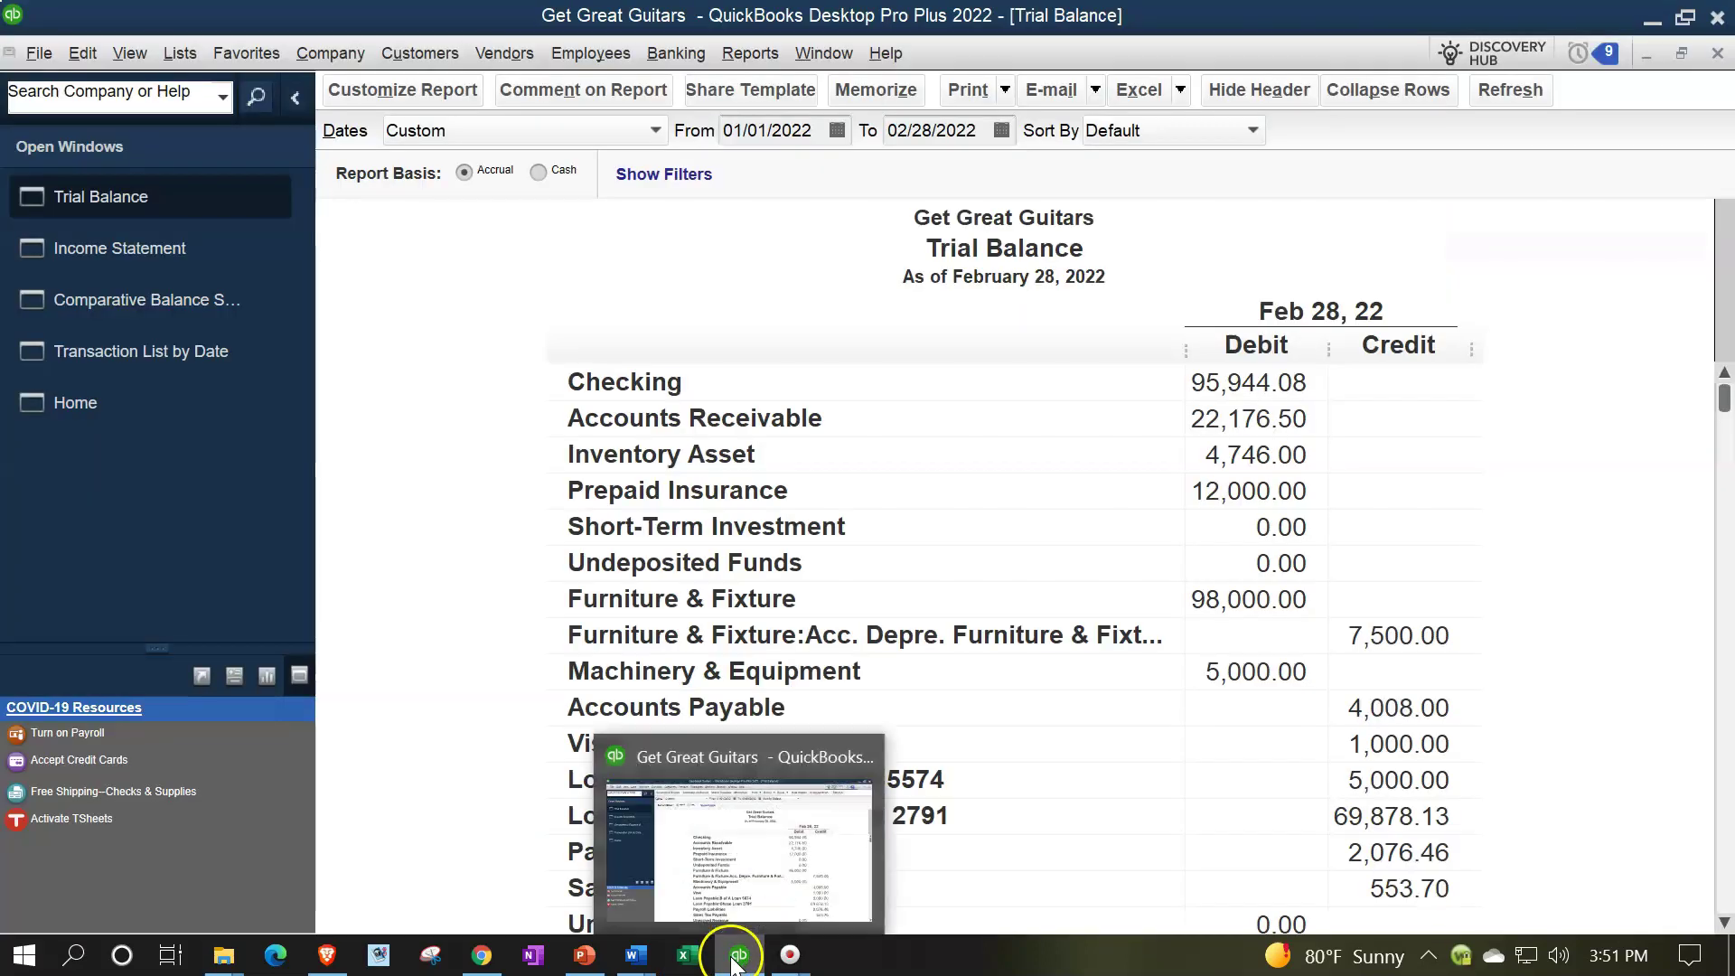
- Customize the Transaction List by Date report to hide date prepared and time prepared, and enter the preparer's name in the extra footer line
click(216, 361)
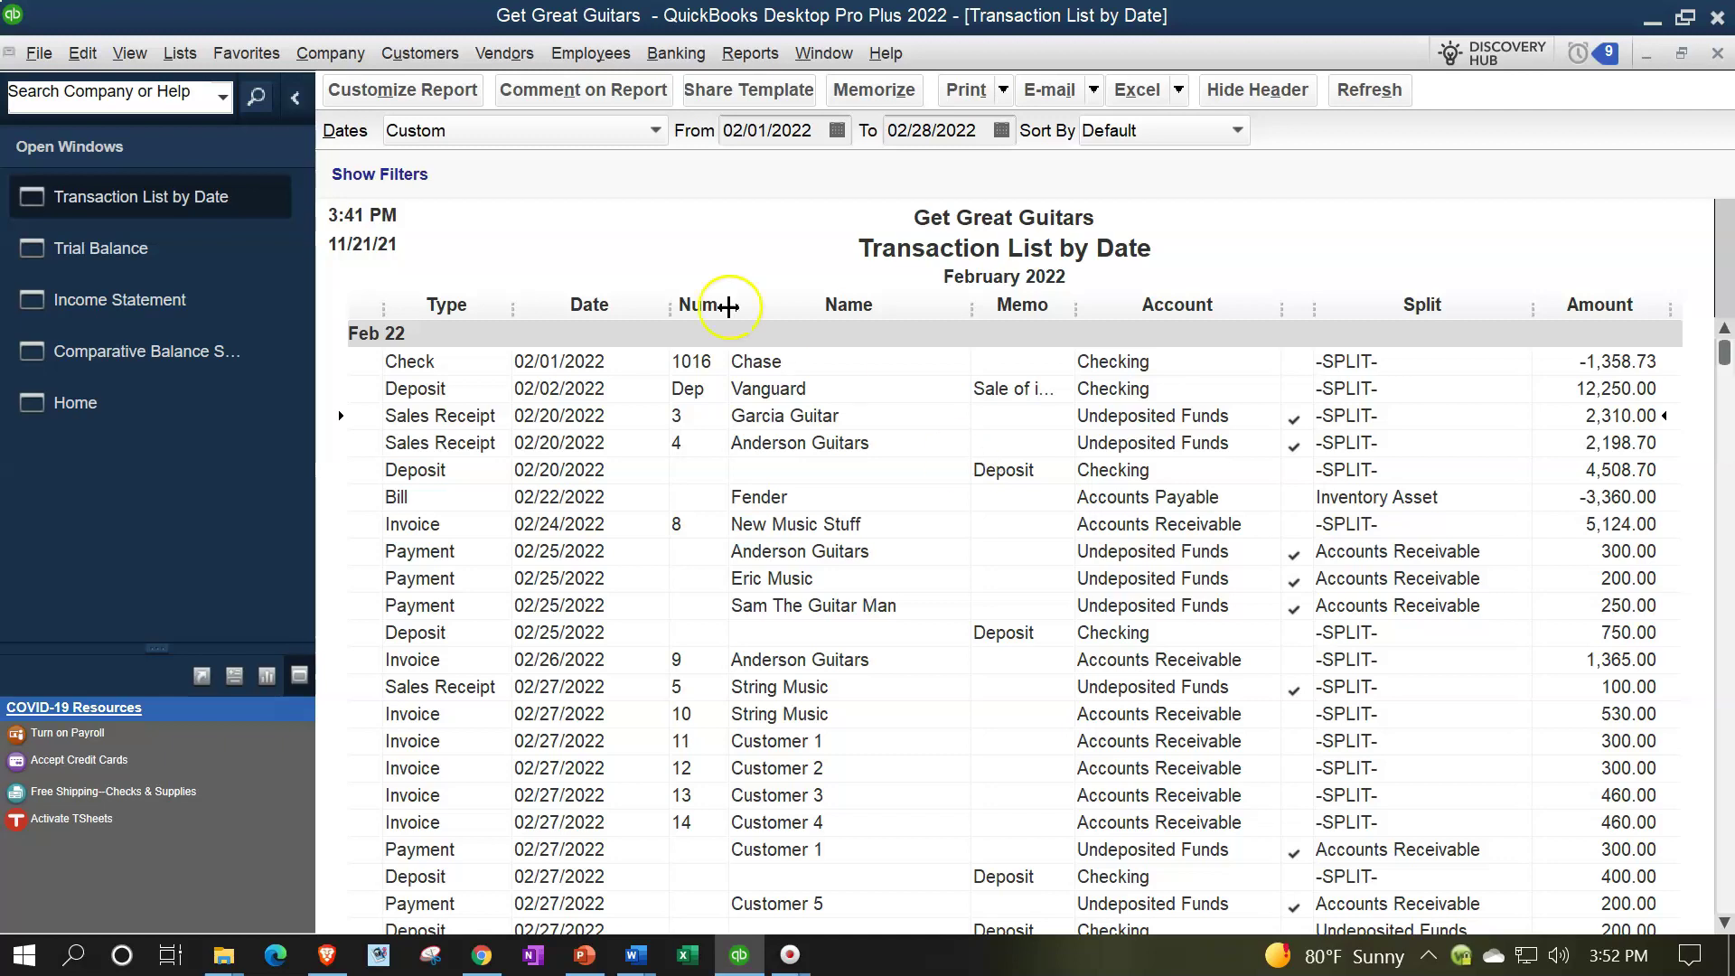
click(424, 98)
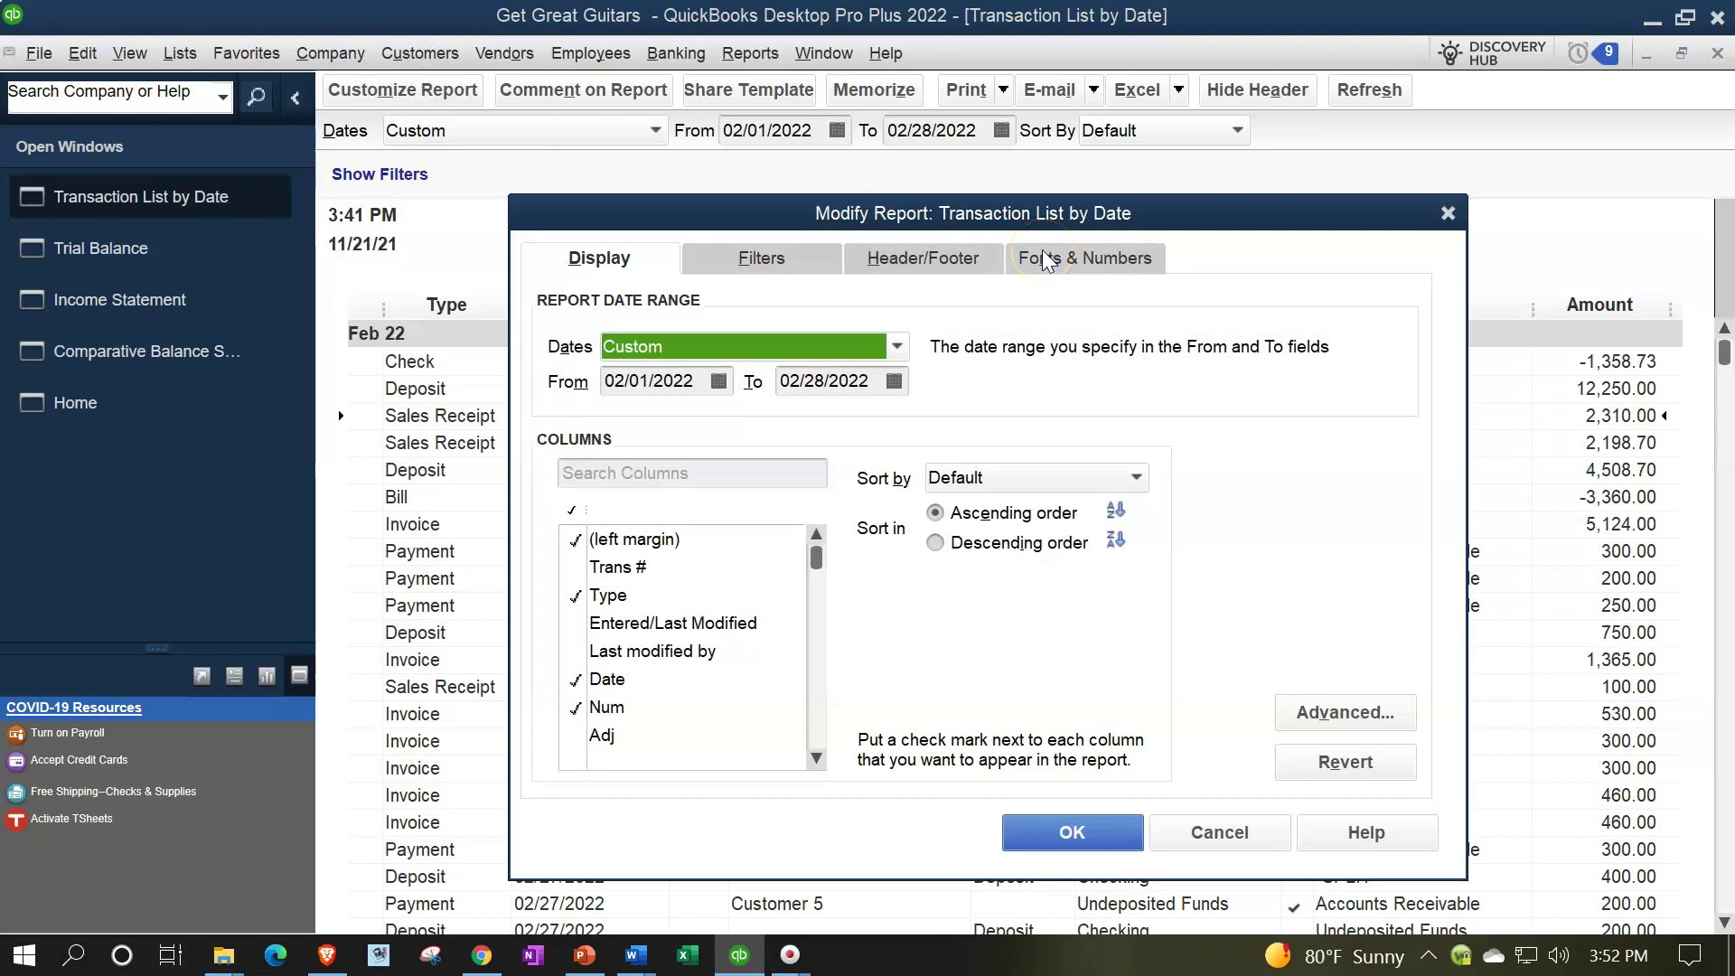
click(890, 260)
click(557, 466)
click(556, 505)
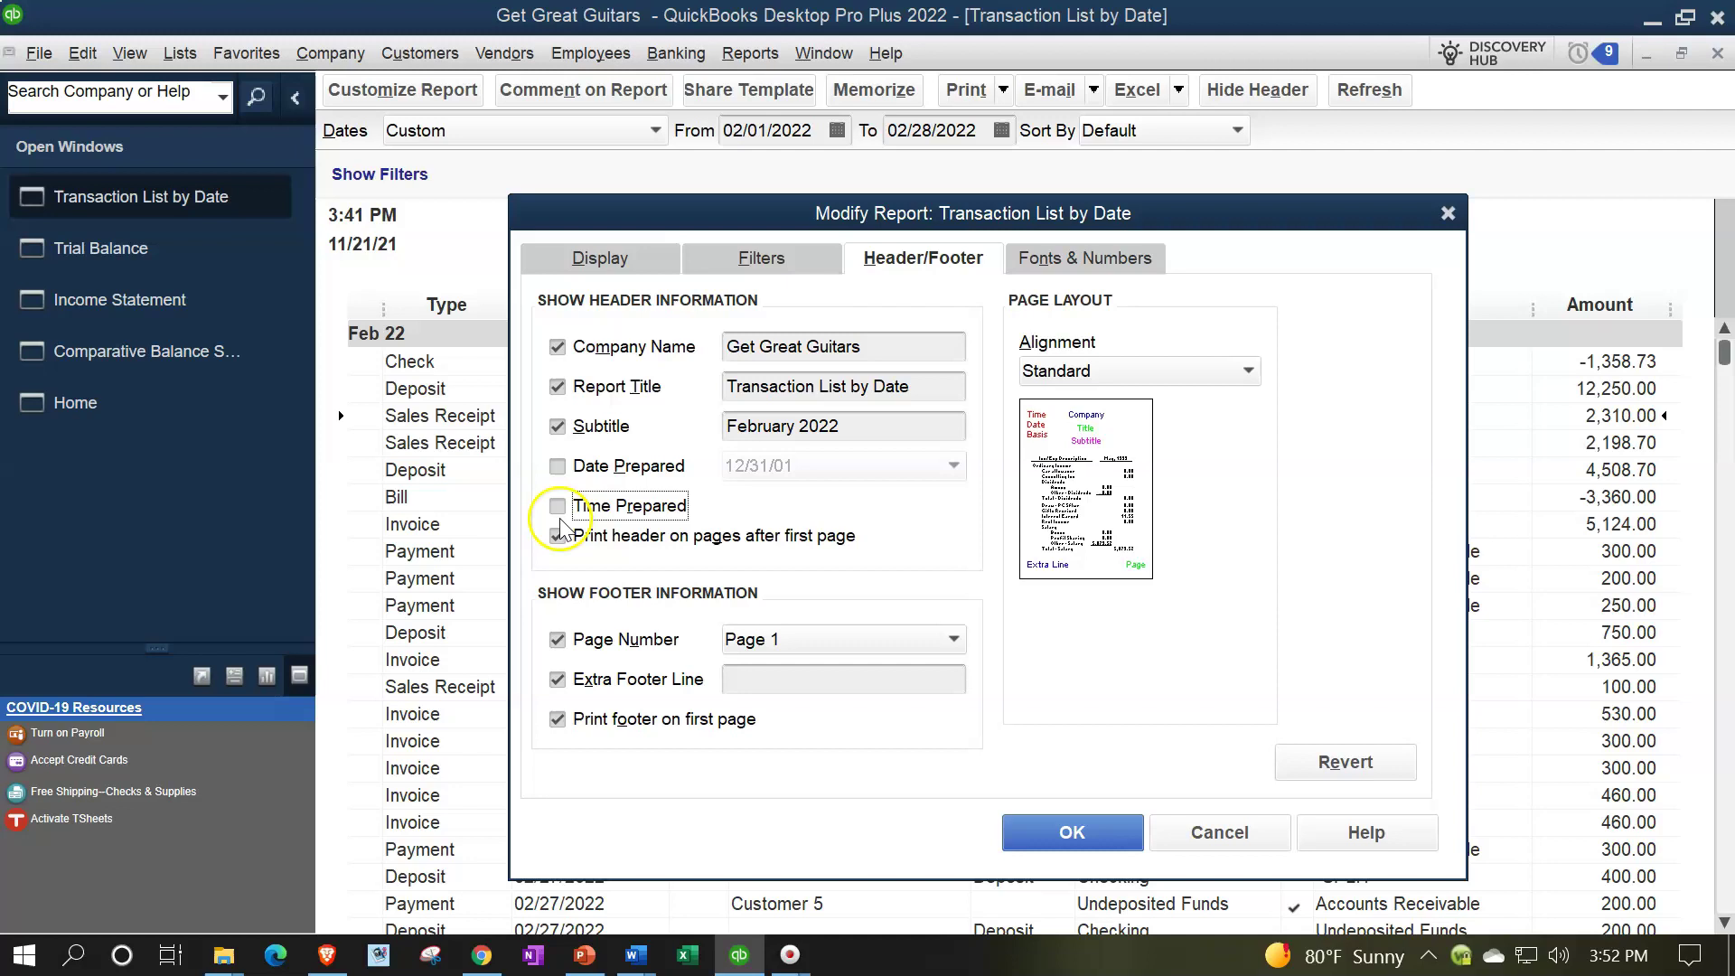
click(758, 678)
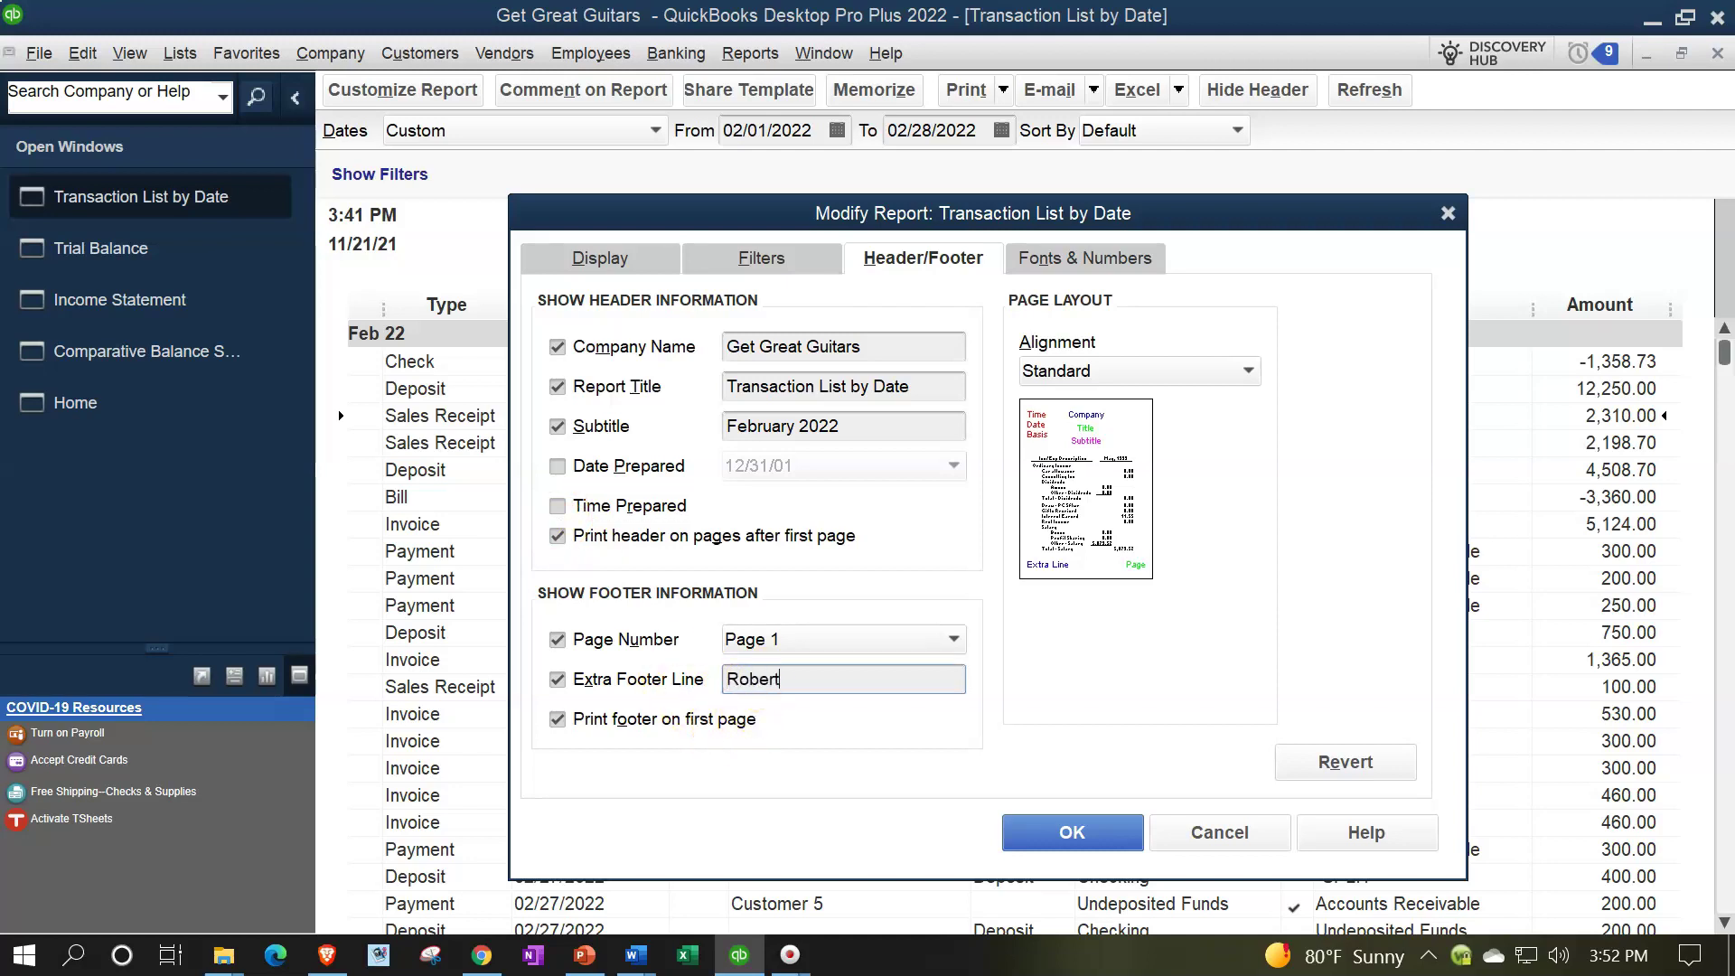
- Show the Transaction List by Date report's negative numbers in parentheses and bright red, and look through the reformatted list
click(1056, 262)
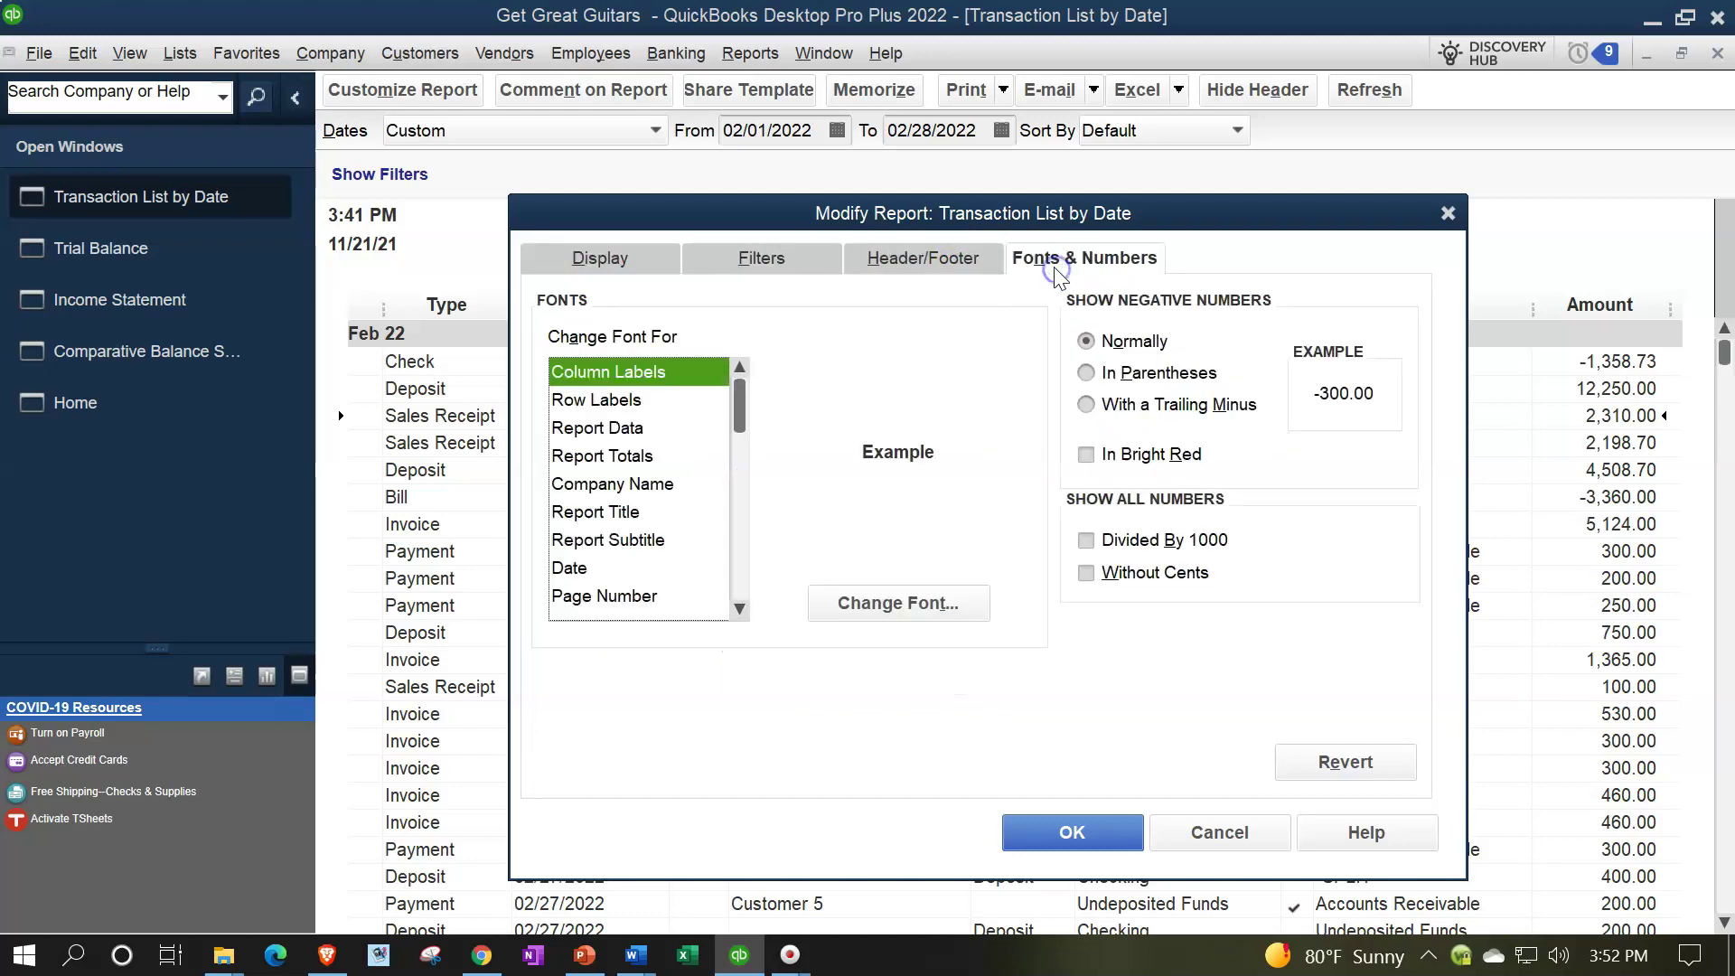
click(1094, 373)
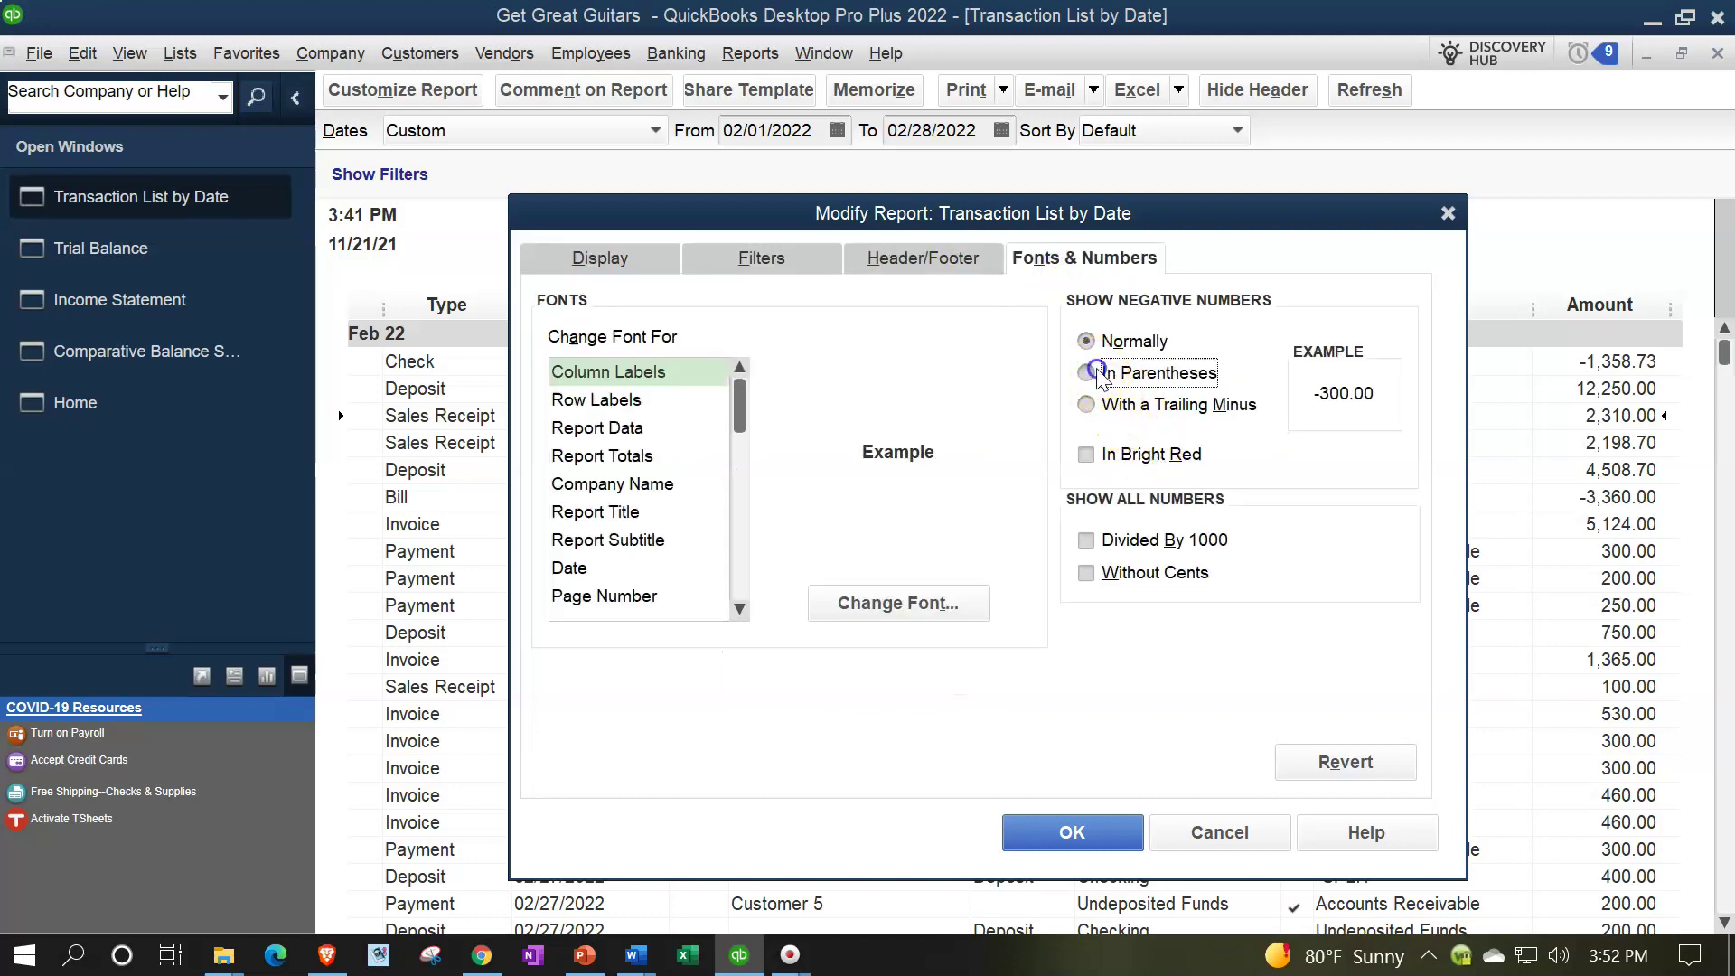
click(1087, 454)
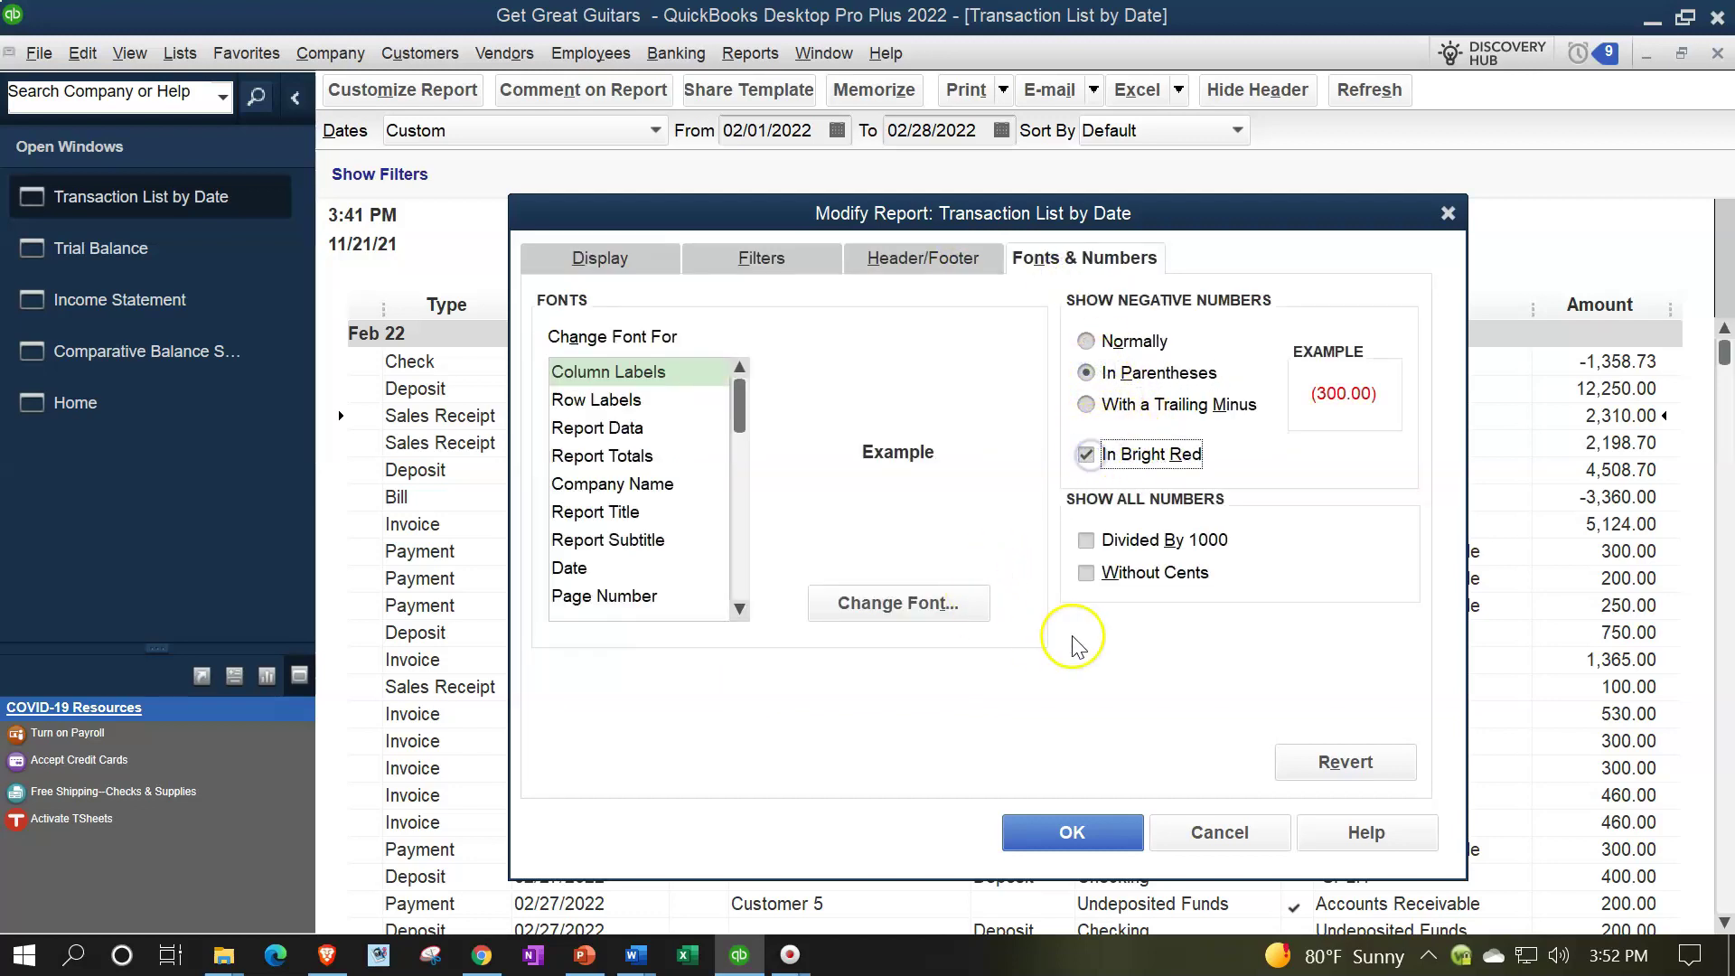
click(1074, 833)
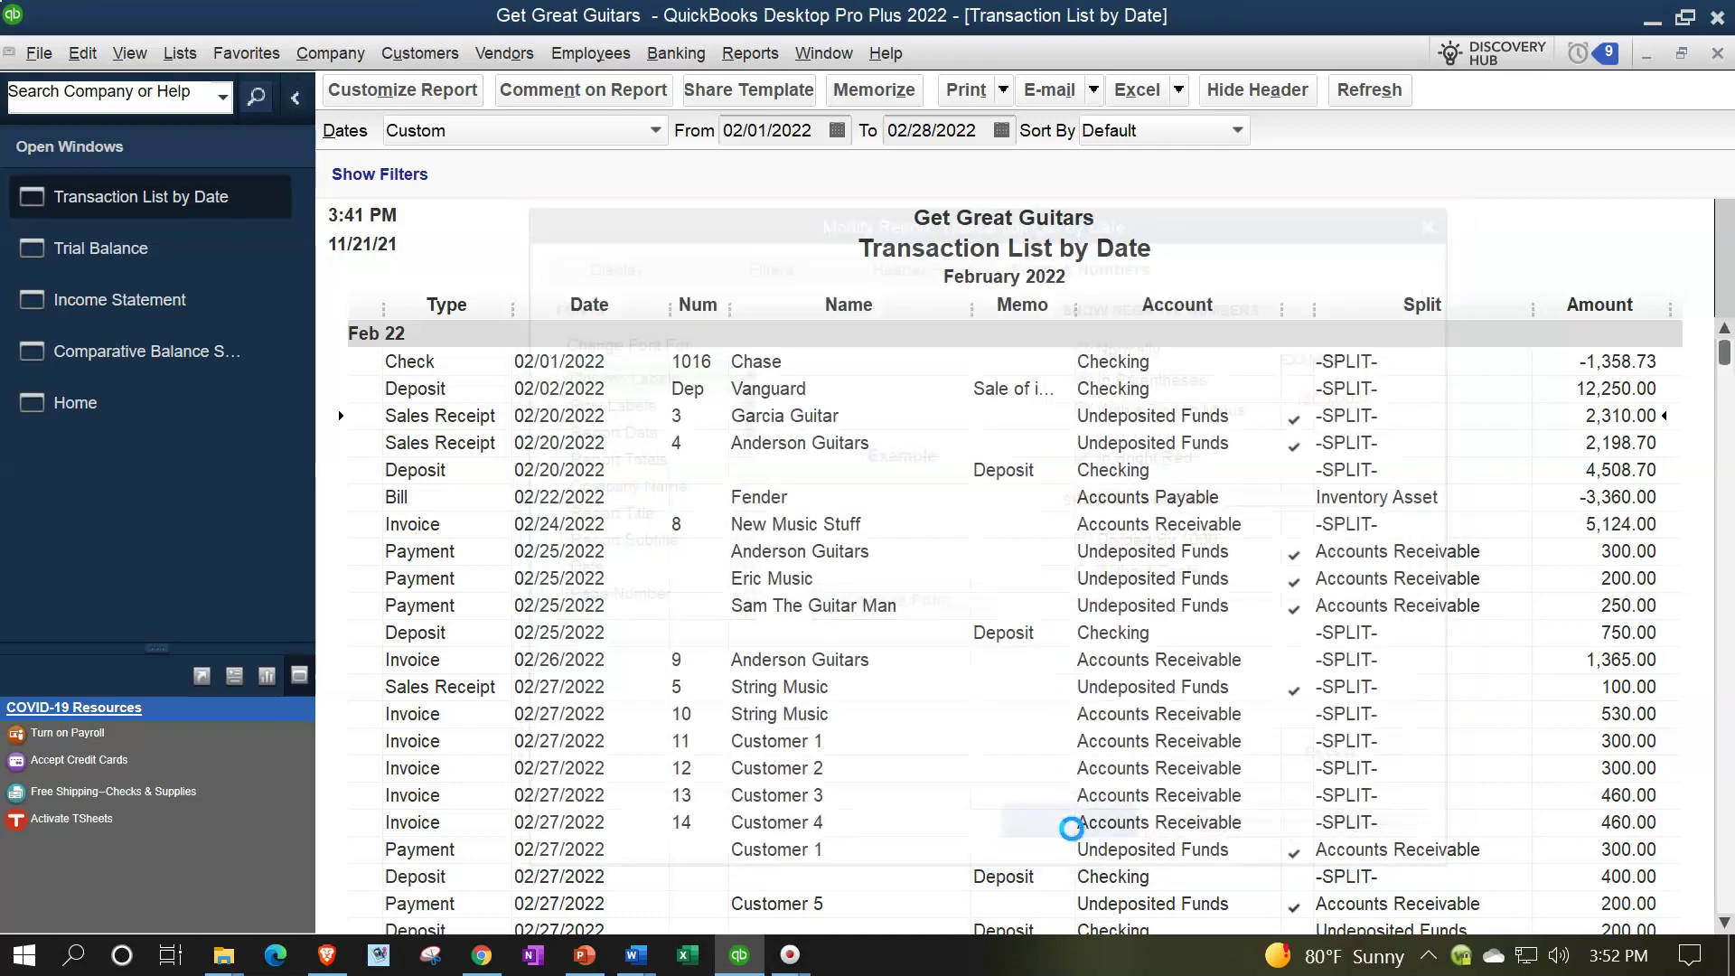
scroll(1044, 650, down, 4)
scroll(1044, 652, down, 2)
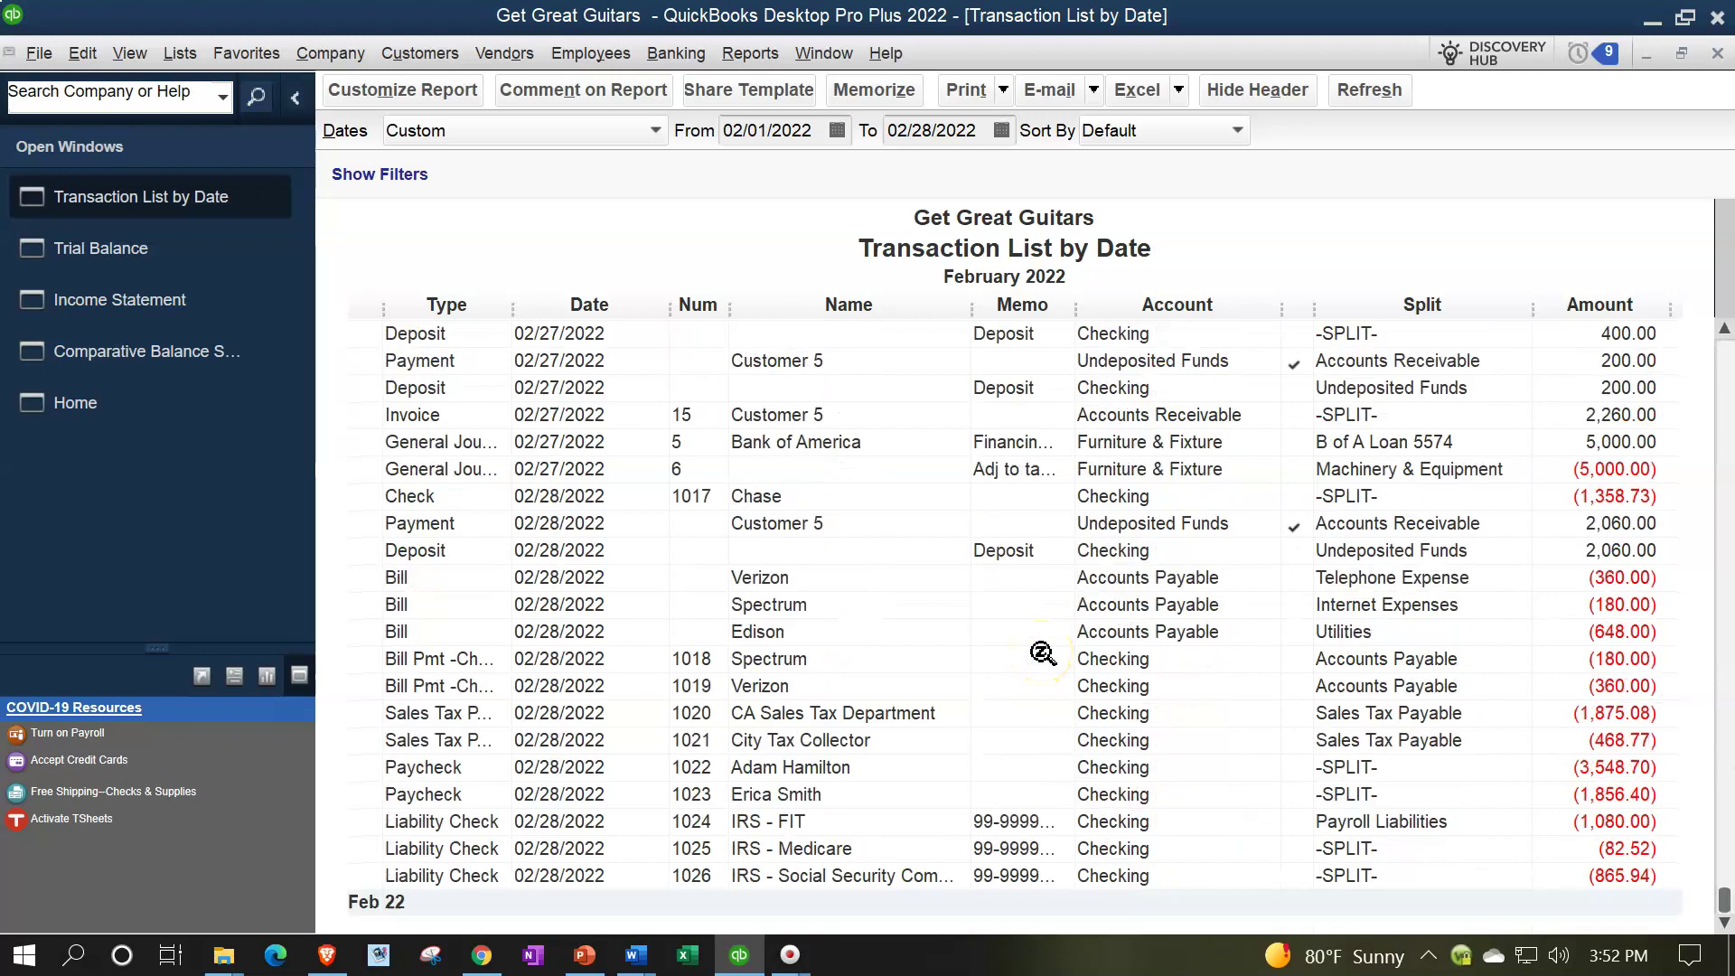
scroll(1048, 651, up, 7)
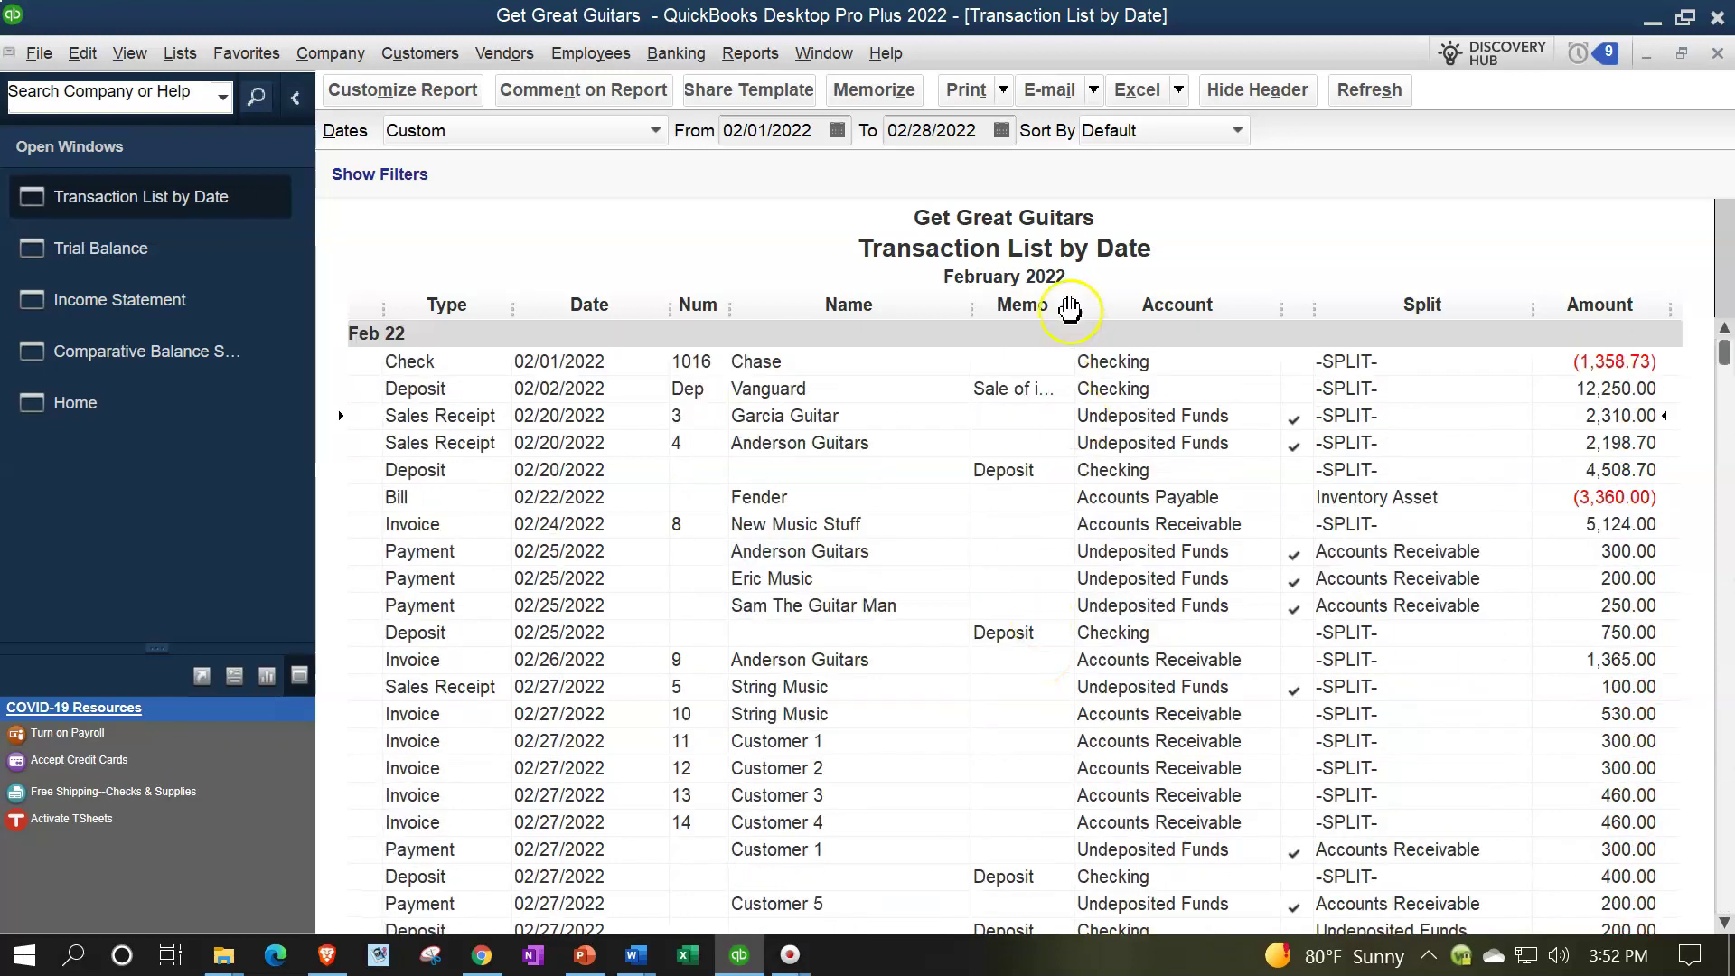
- Save the report as a PDF named Transaction List by Date in the Month Two Reports folder
click(1004, 89)
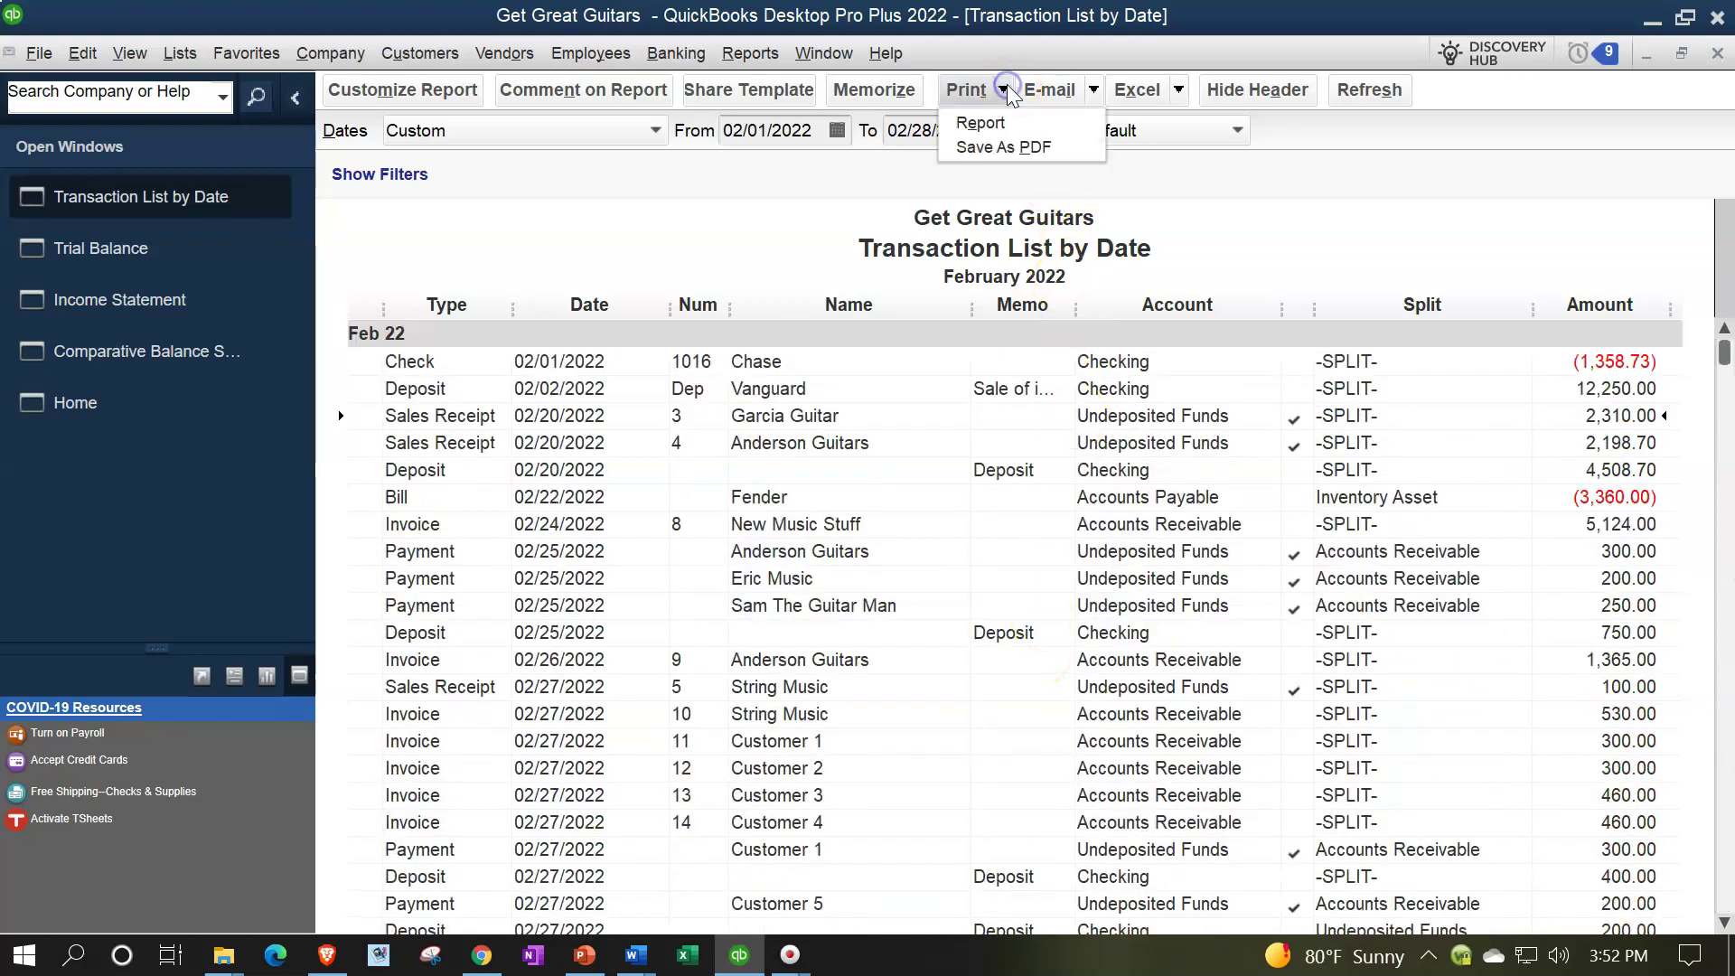
click(999, 146)
drag(533, 92, 1147, 298)
click(898, 821)
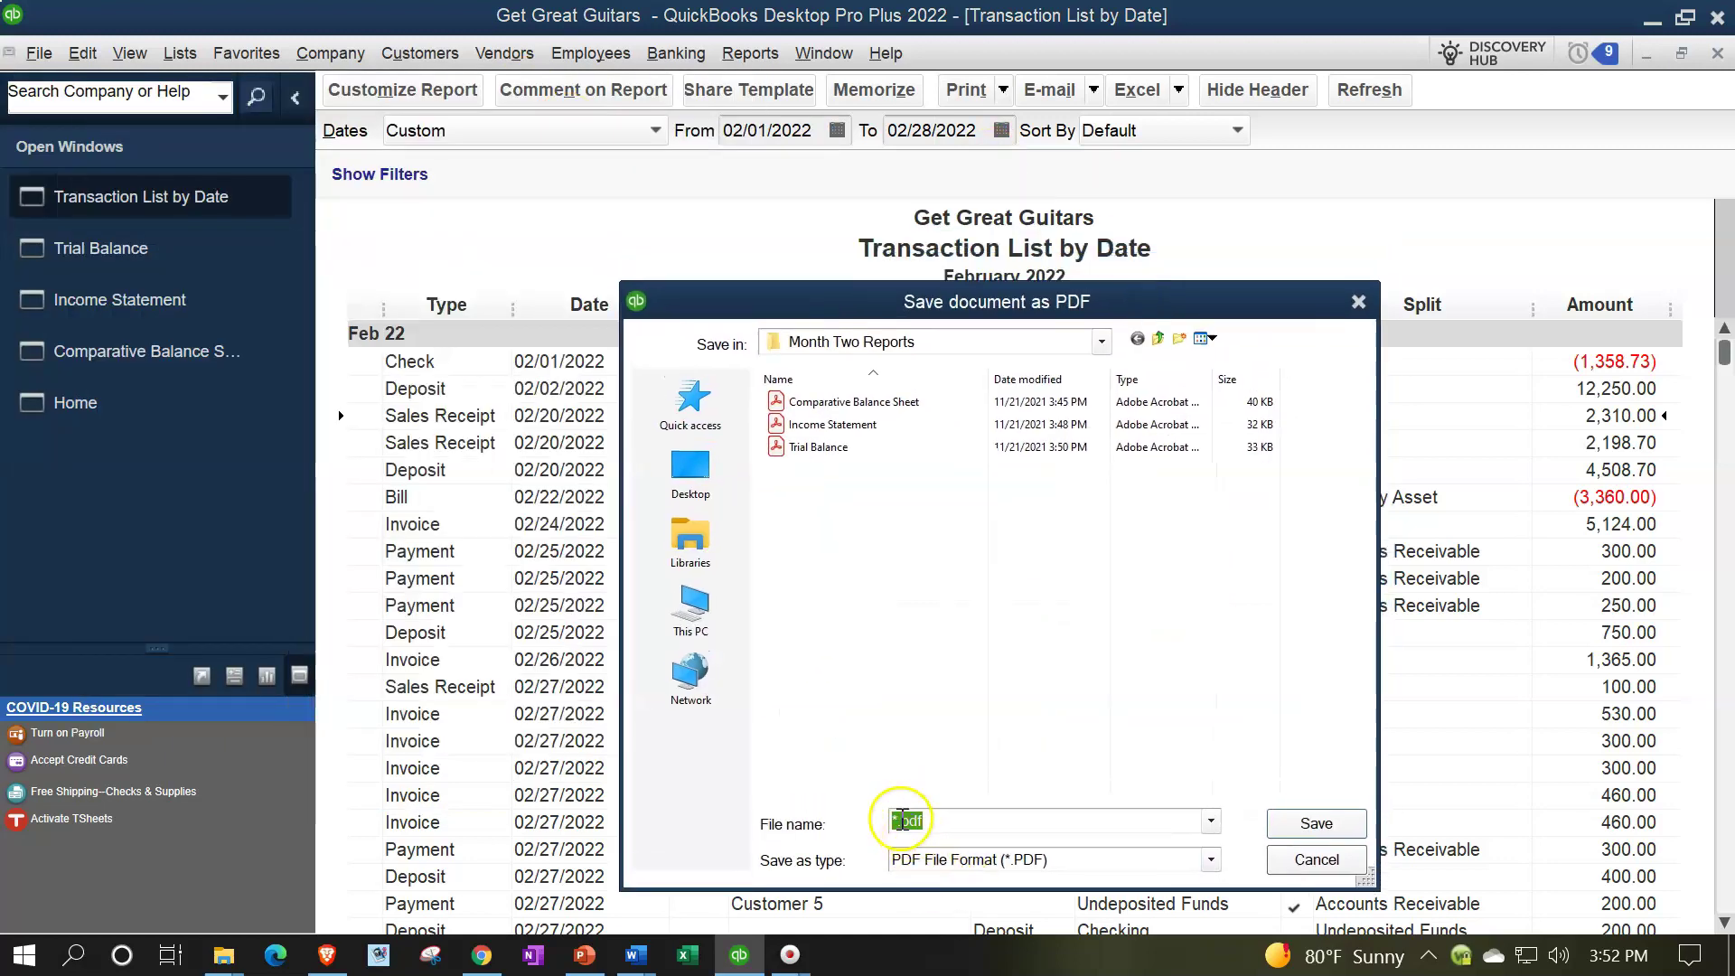
key(BackSpace)
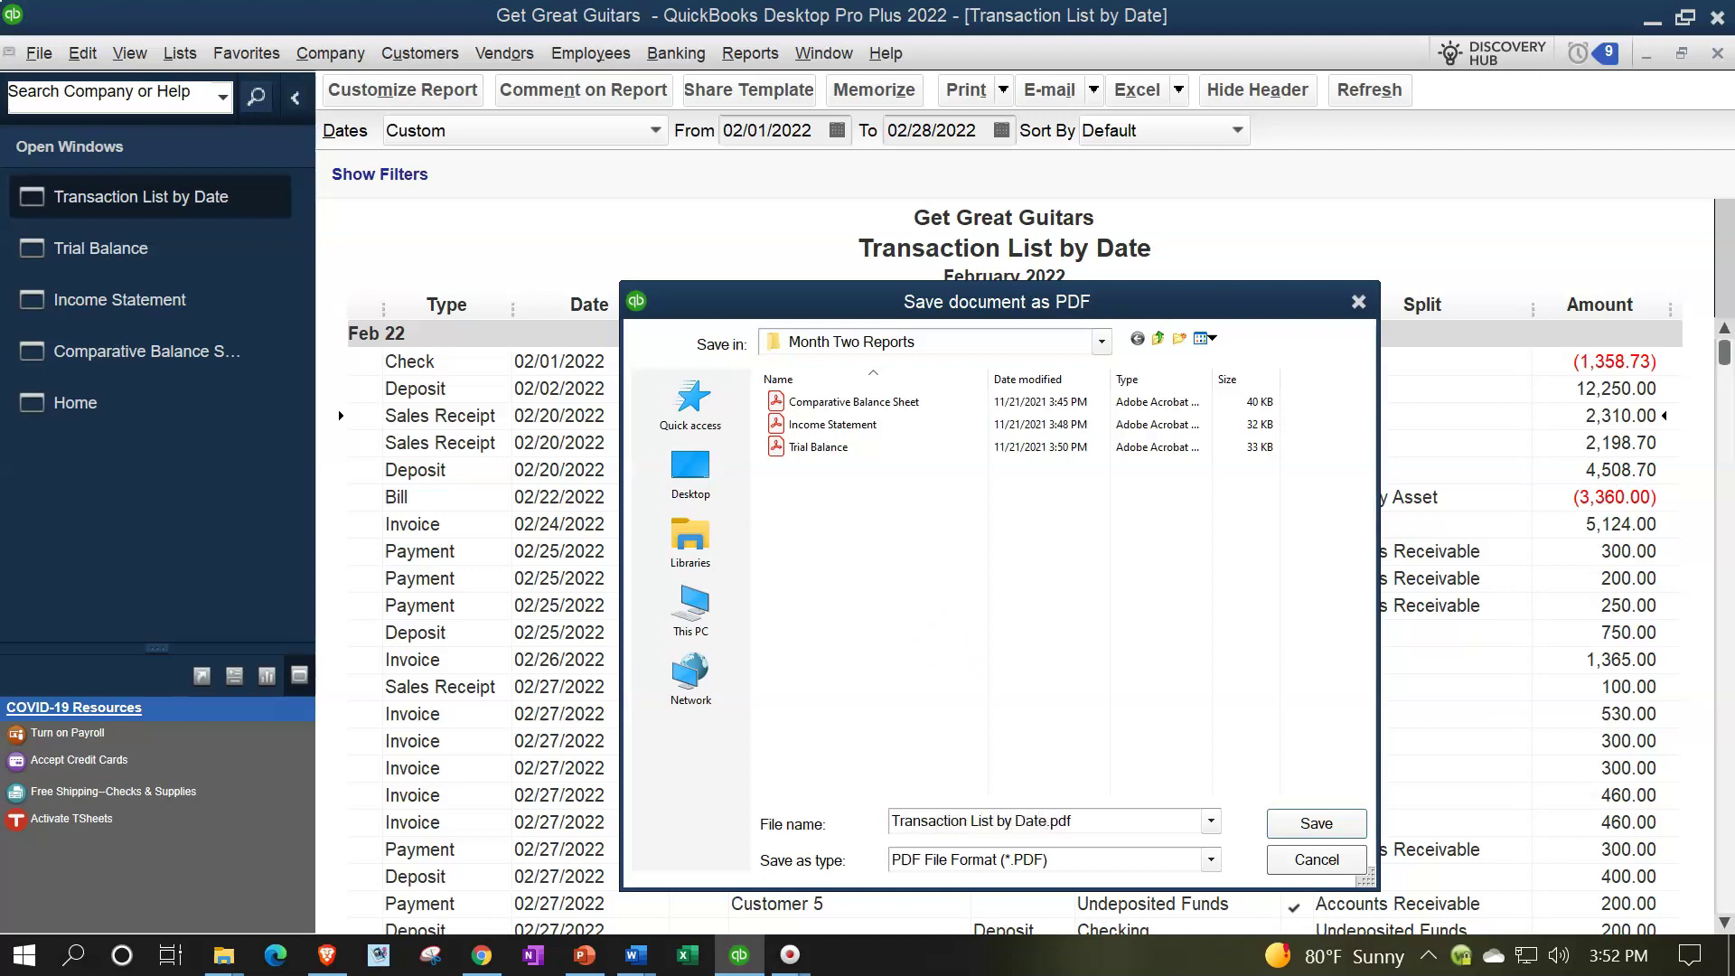
click(1284, 825)
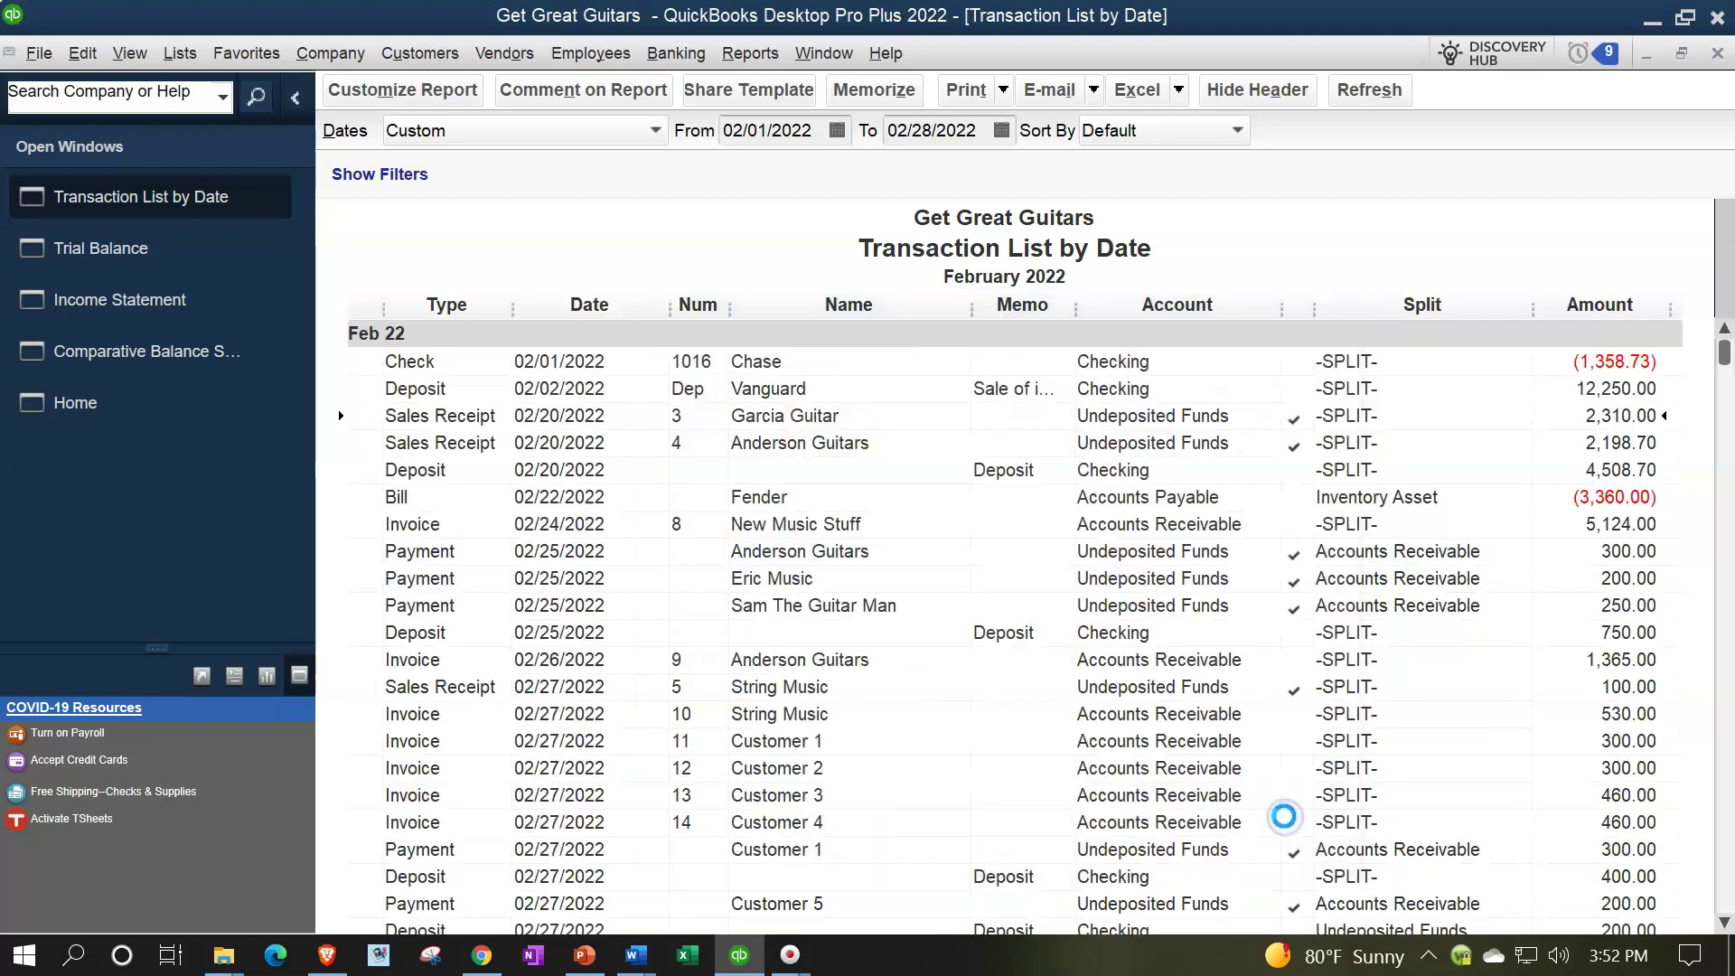
- Export the transaction list to Excel as a new worksheet in the existing workbook in the Month Two Reports folder
click(1180, 90)
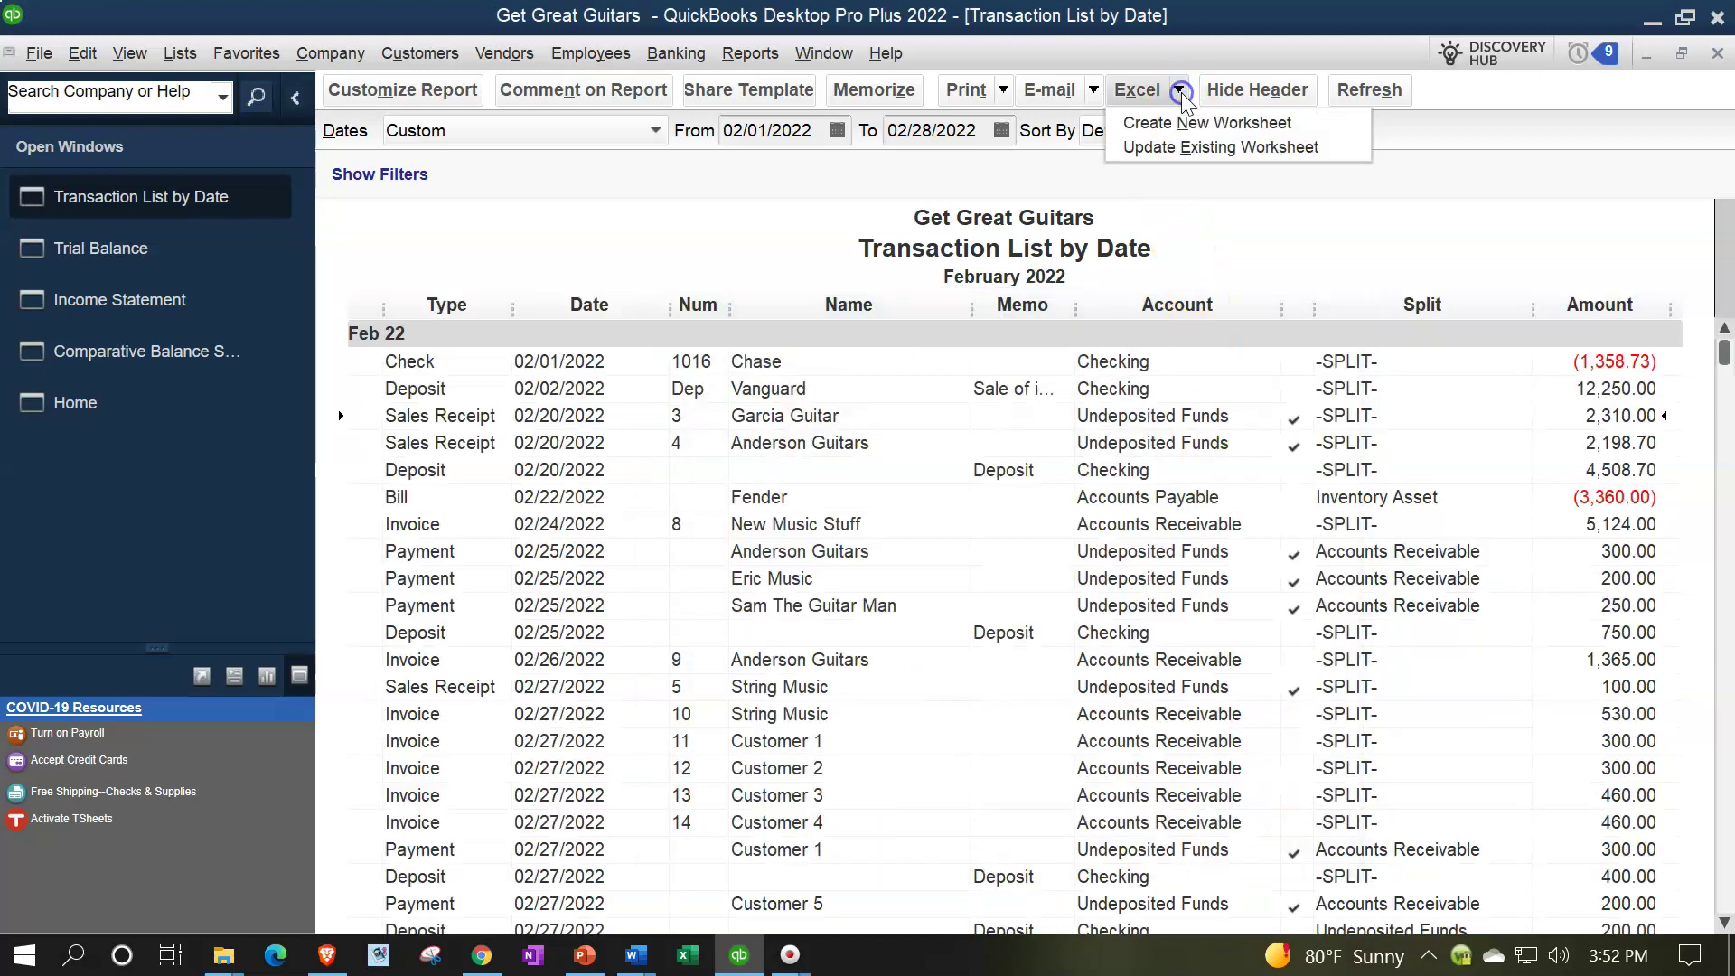
click(1182, 120)
click(1187, 140)
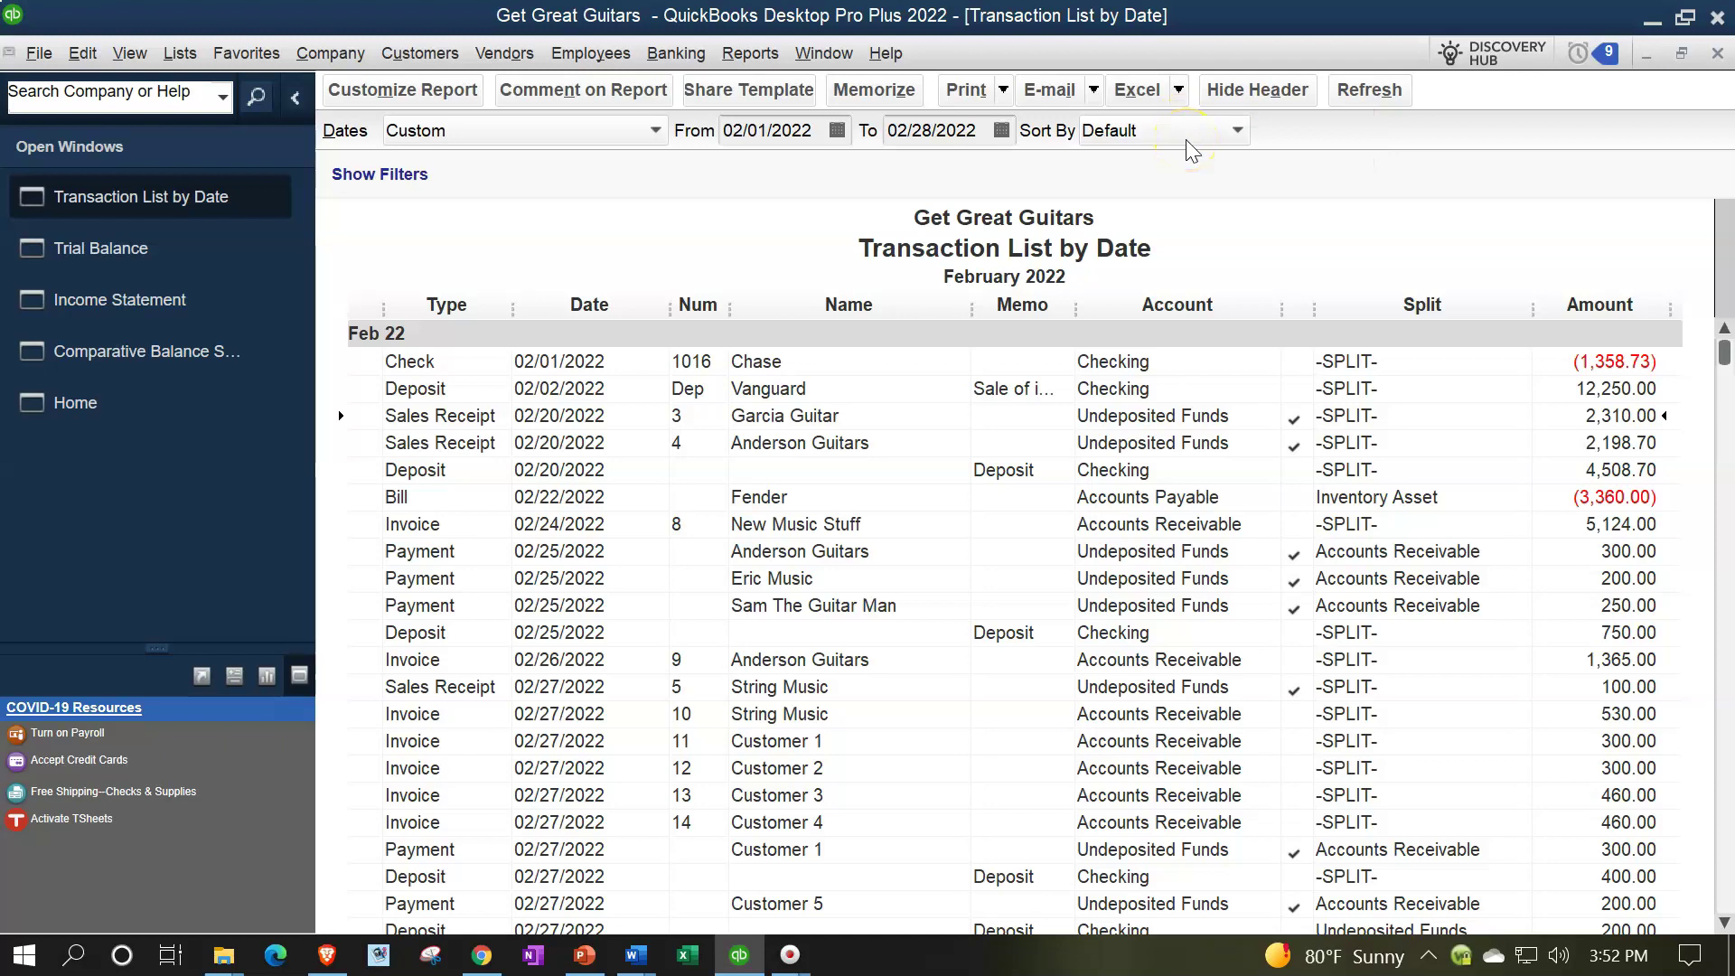
click(814, 318)
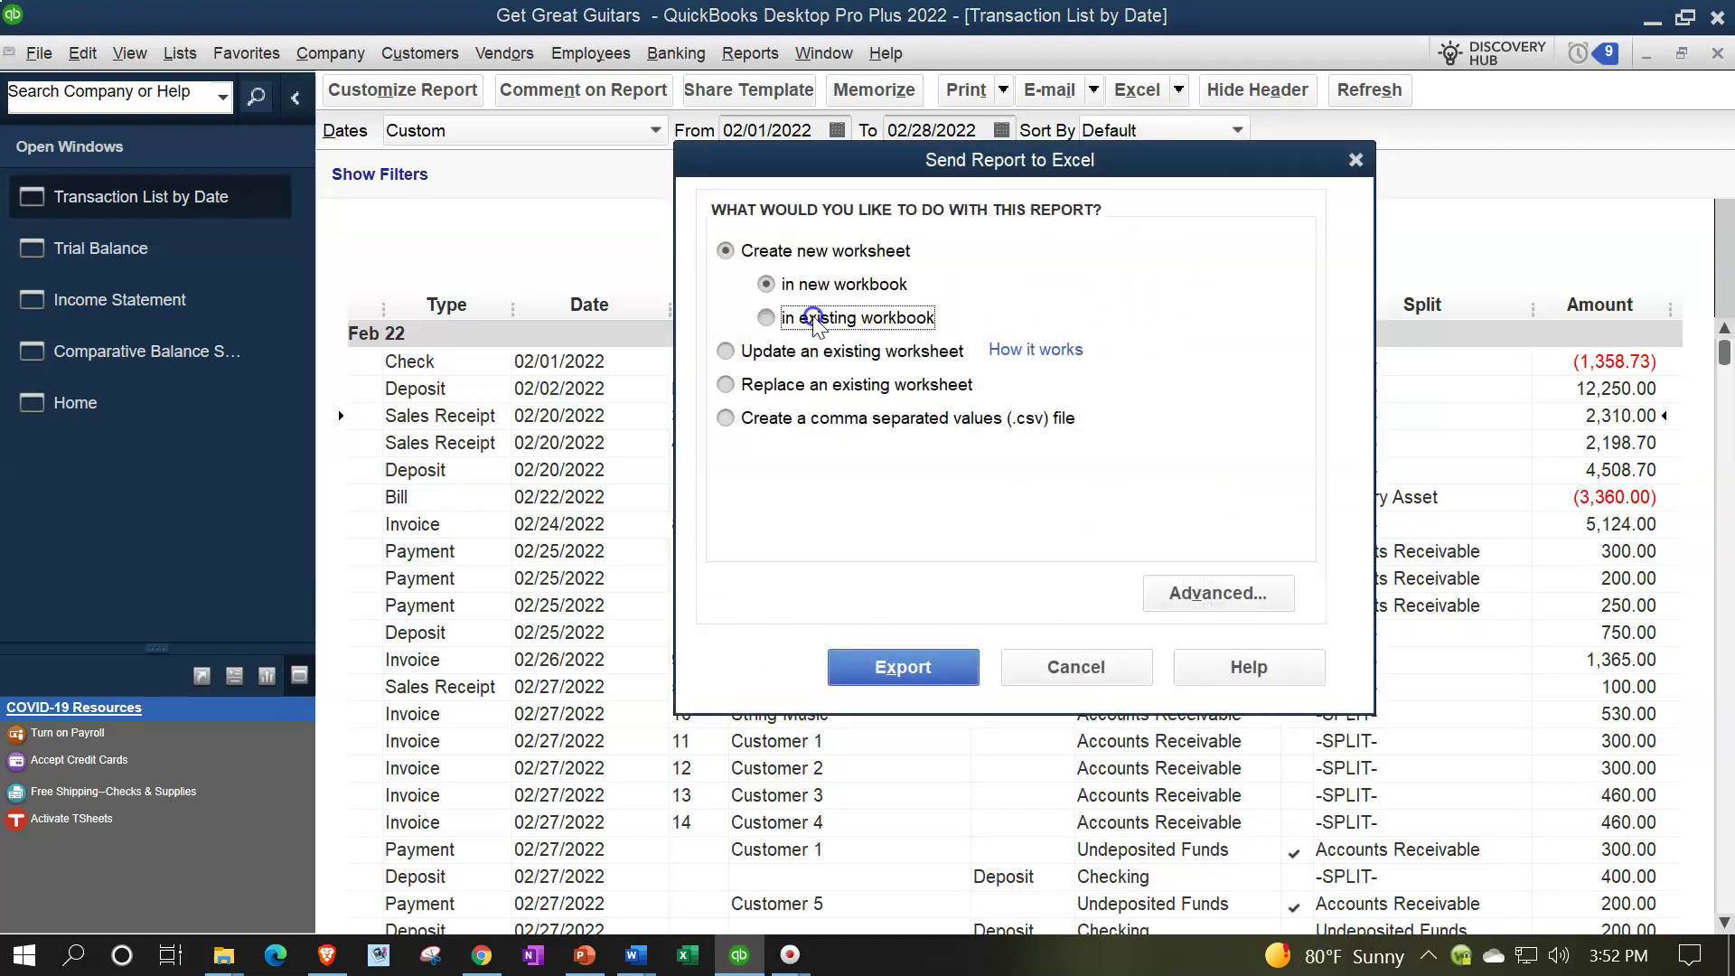
click(1184, 391)
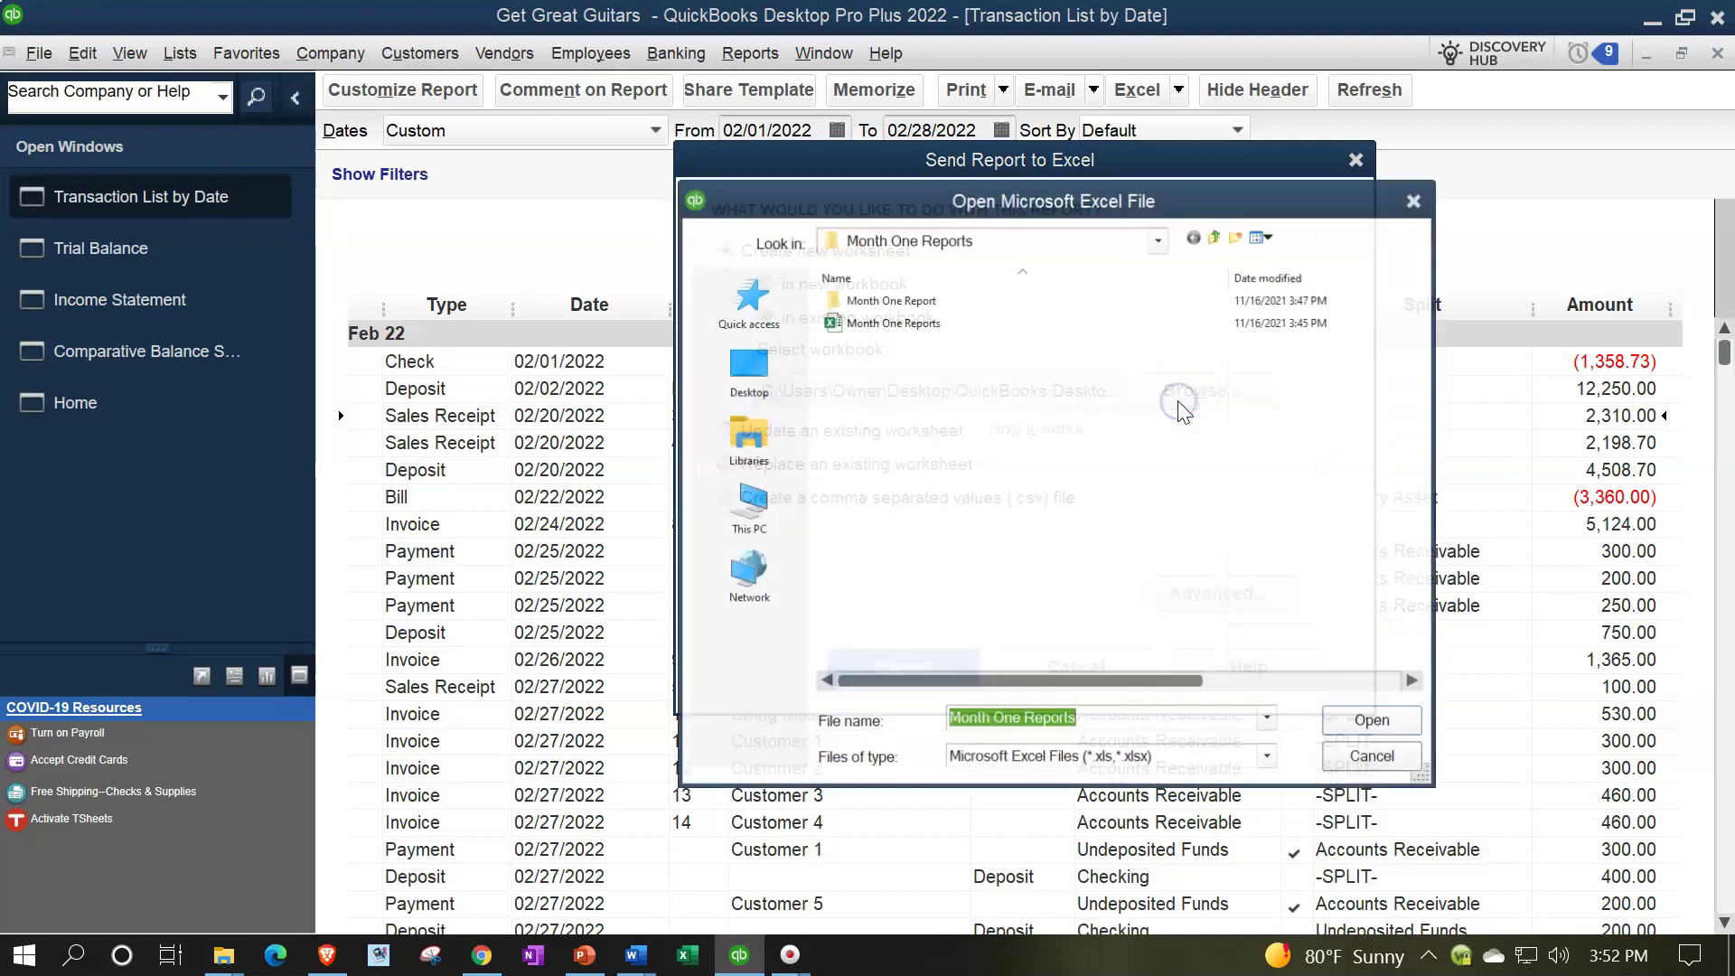
click(1156, 239)
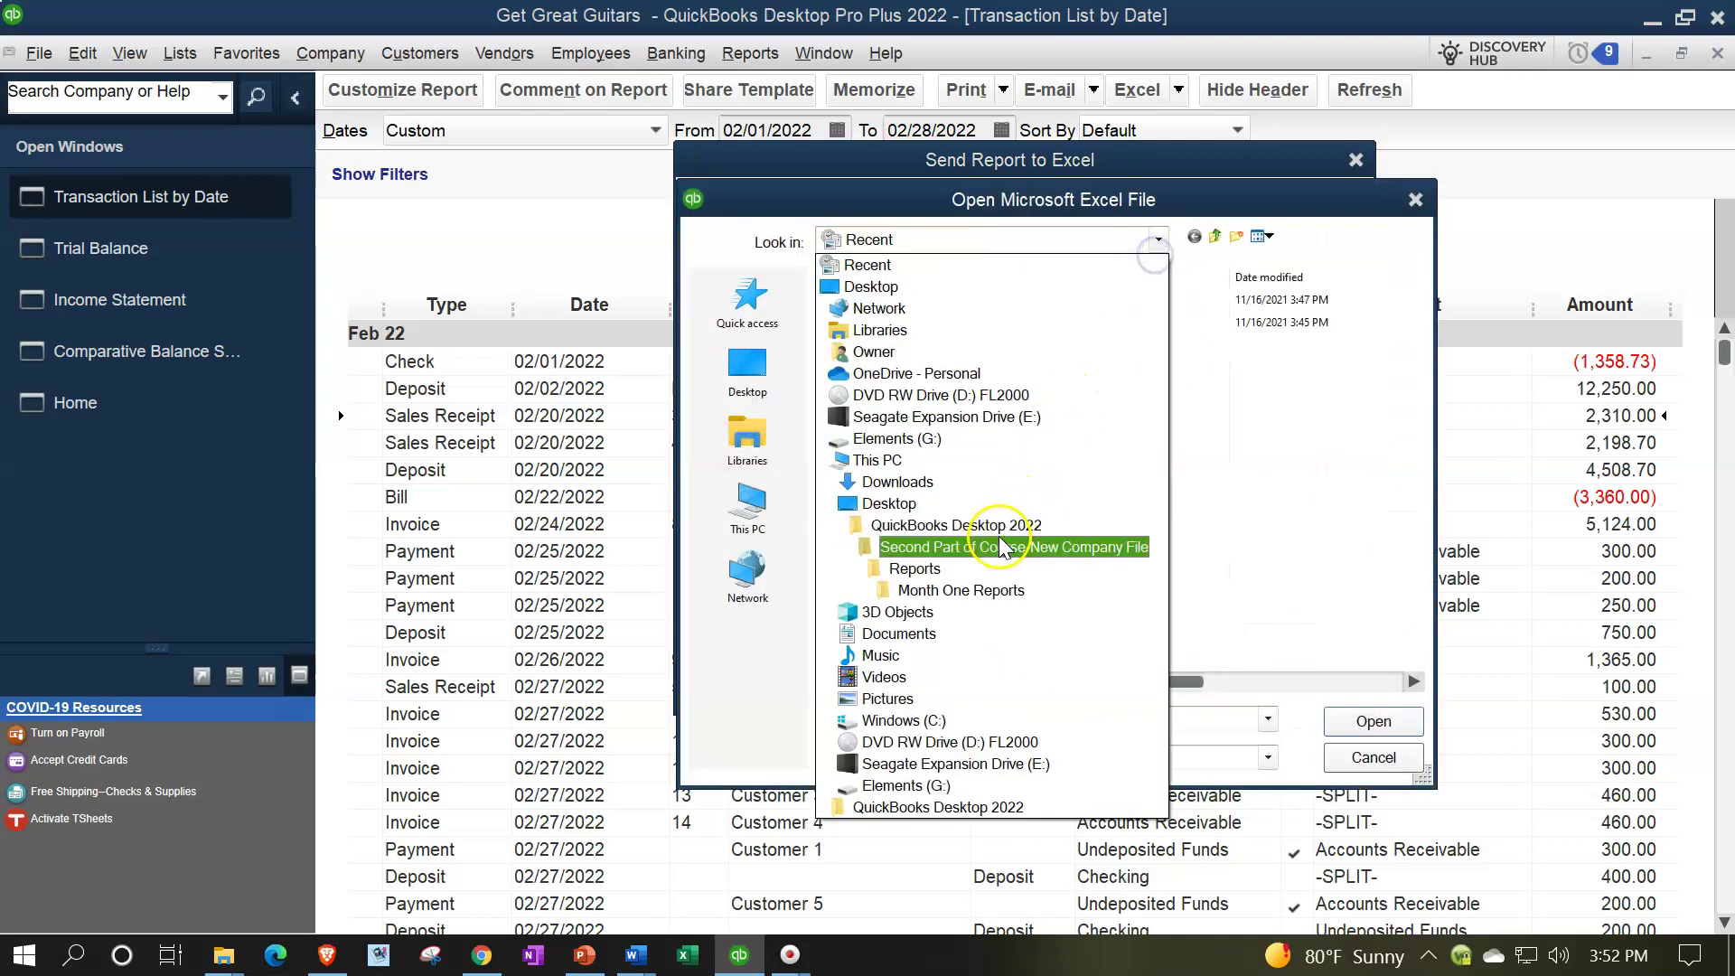
click(969, 571)
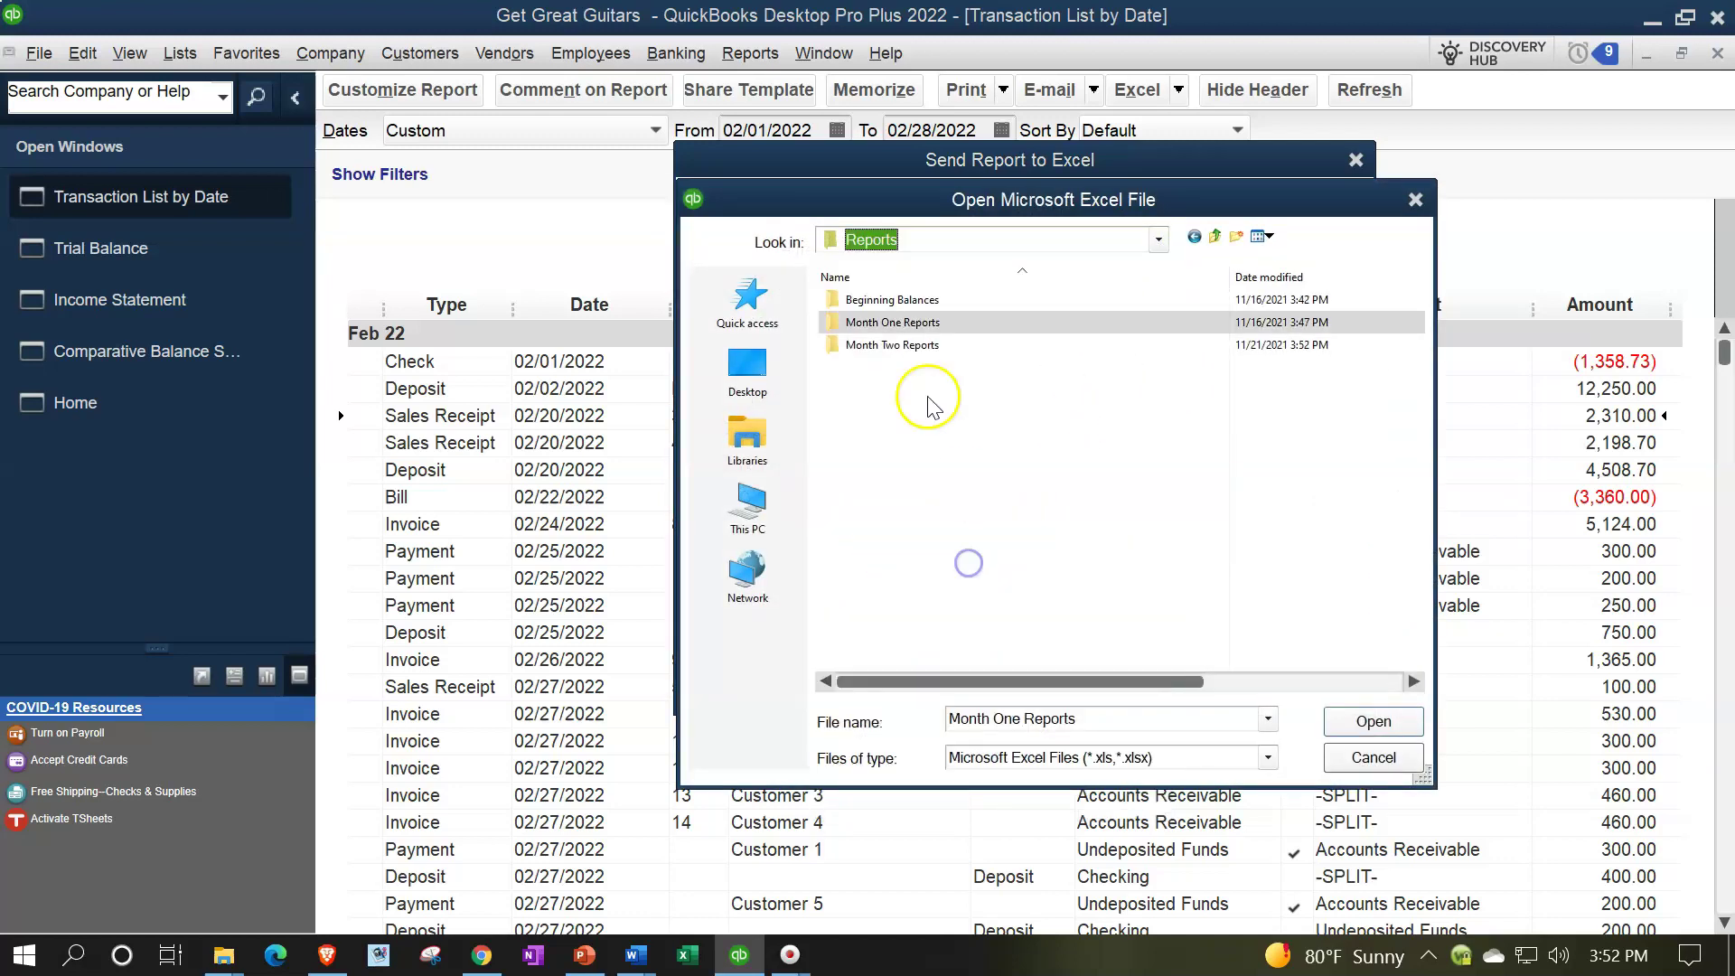
double_click(902, 344)
double_click(866, 300)
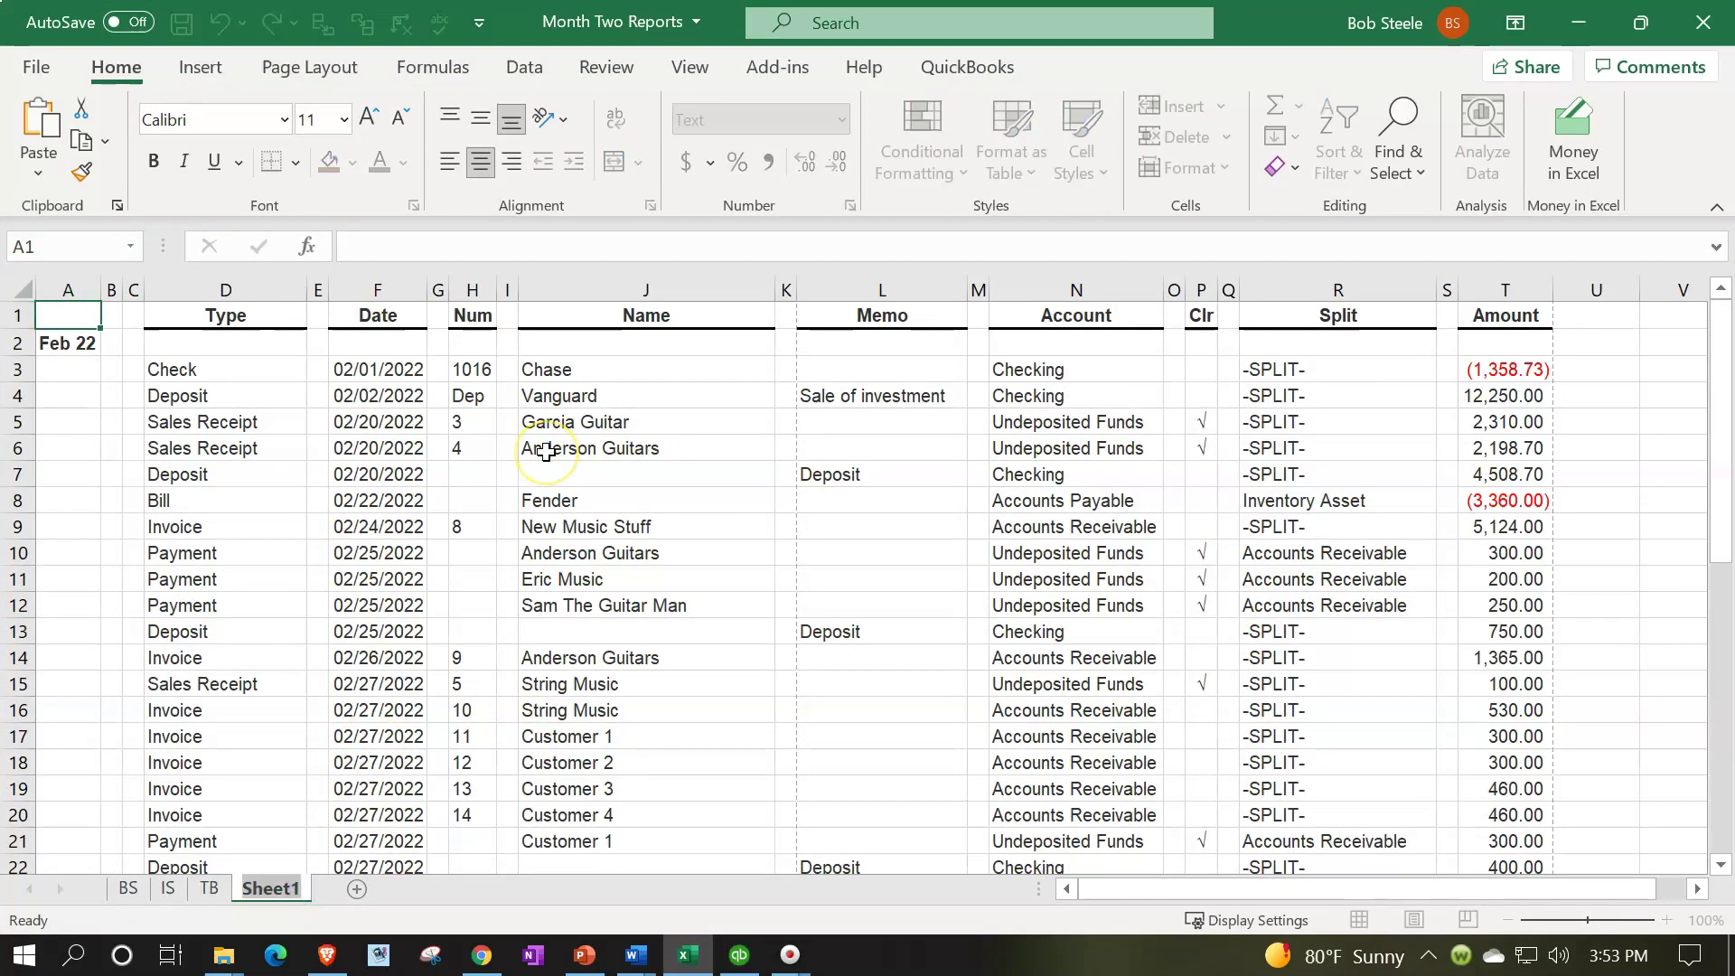
- Rename the newly exported sheet as Trans Detail
text(TRa)
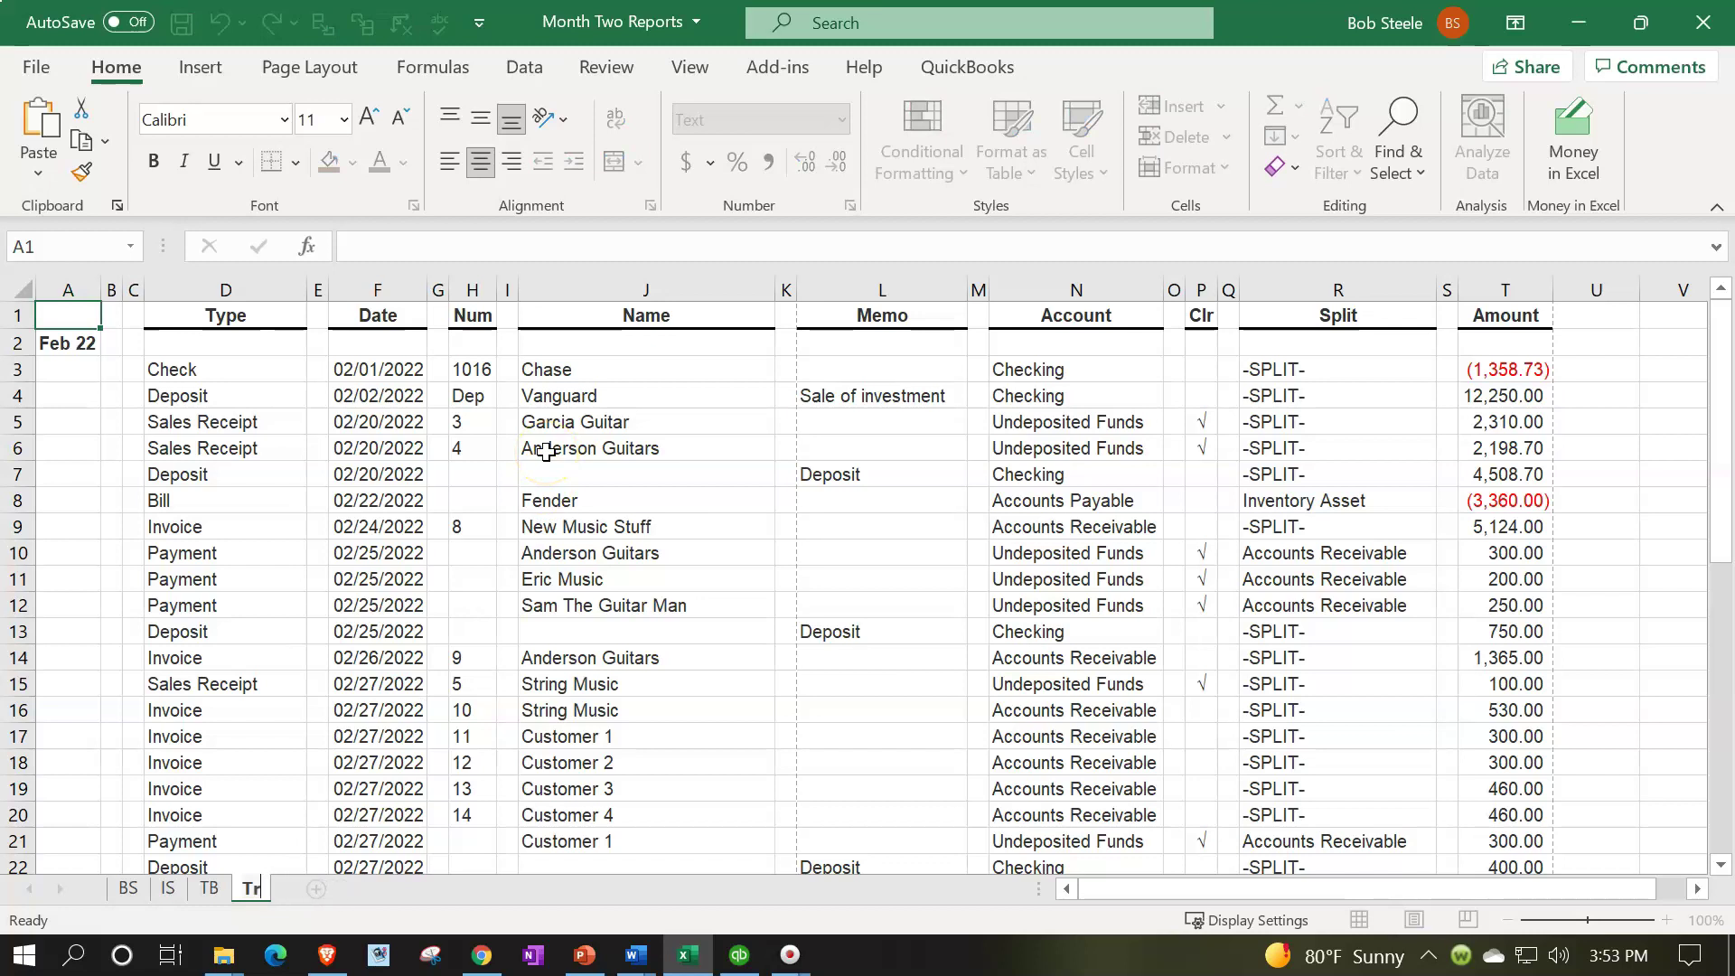
text(ns Detail)
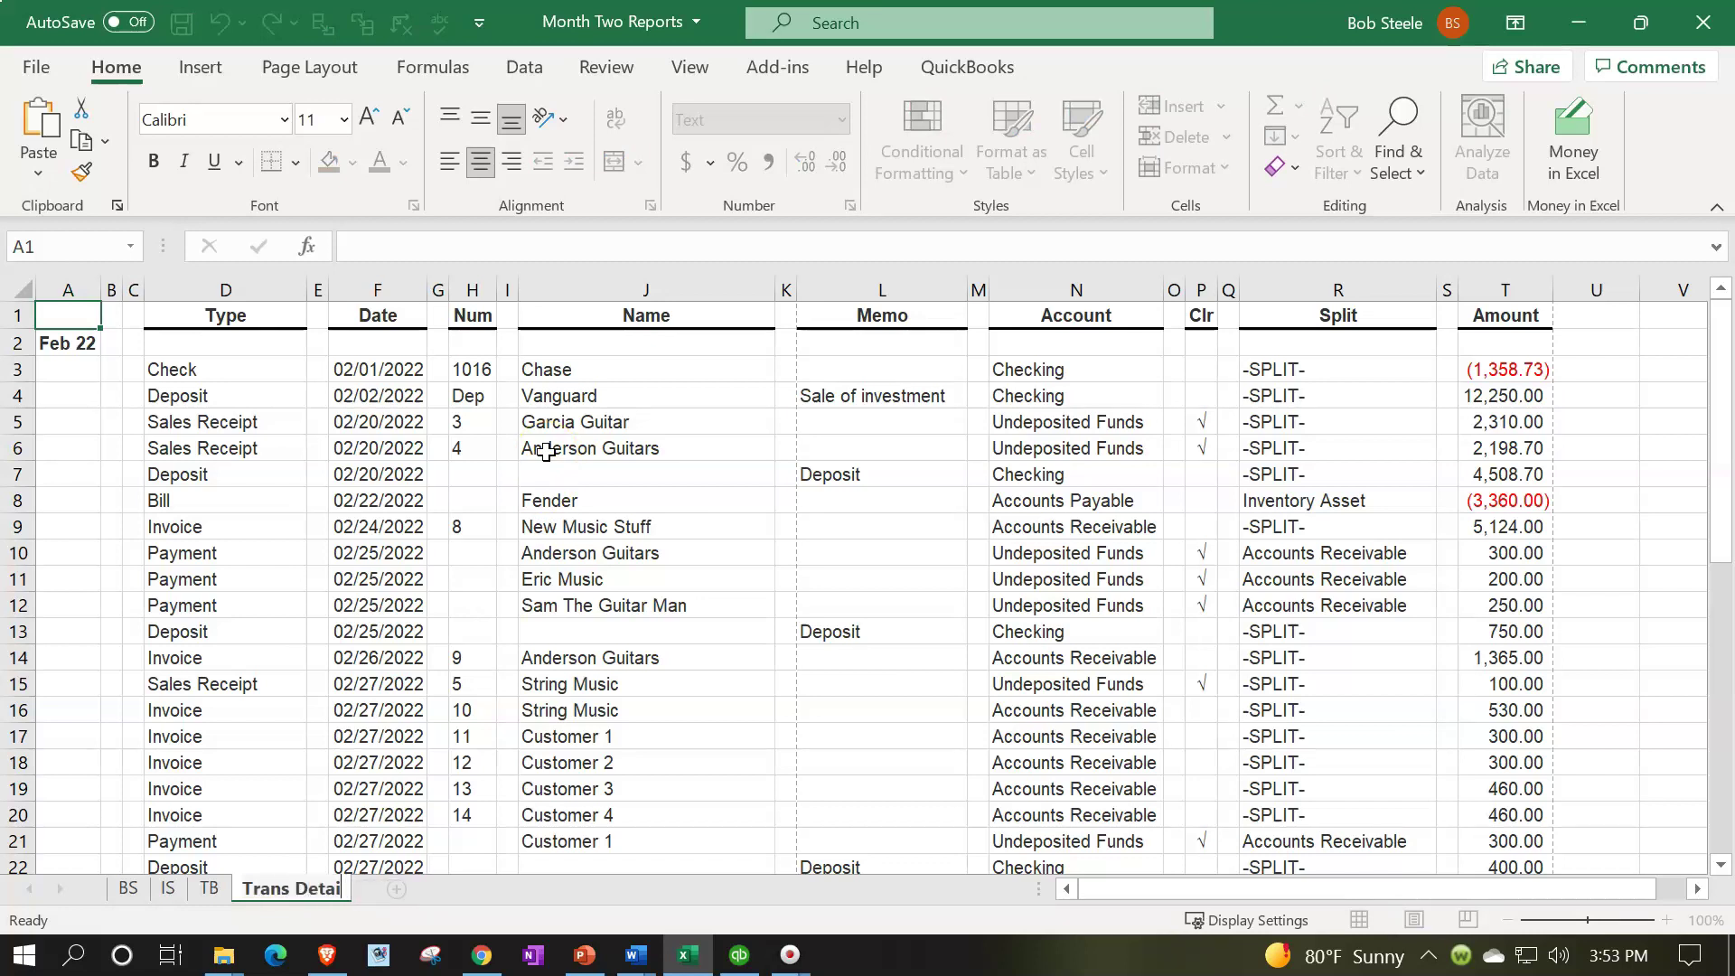
click(409, 455)
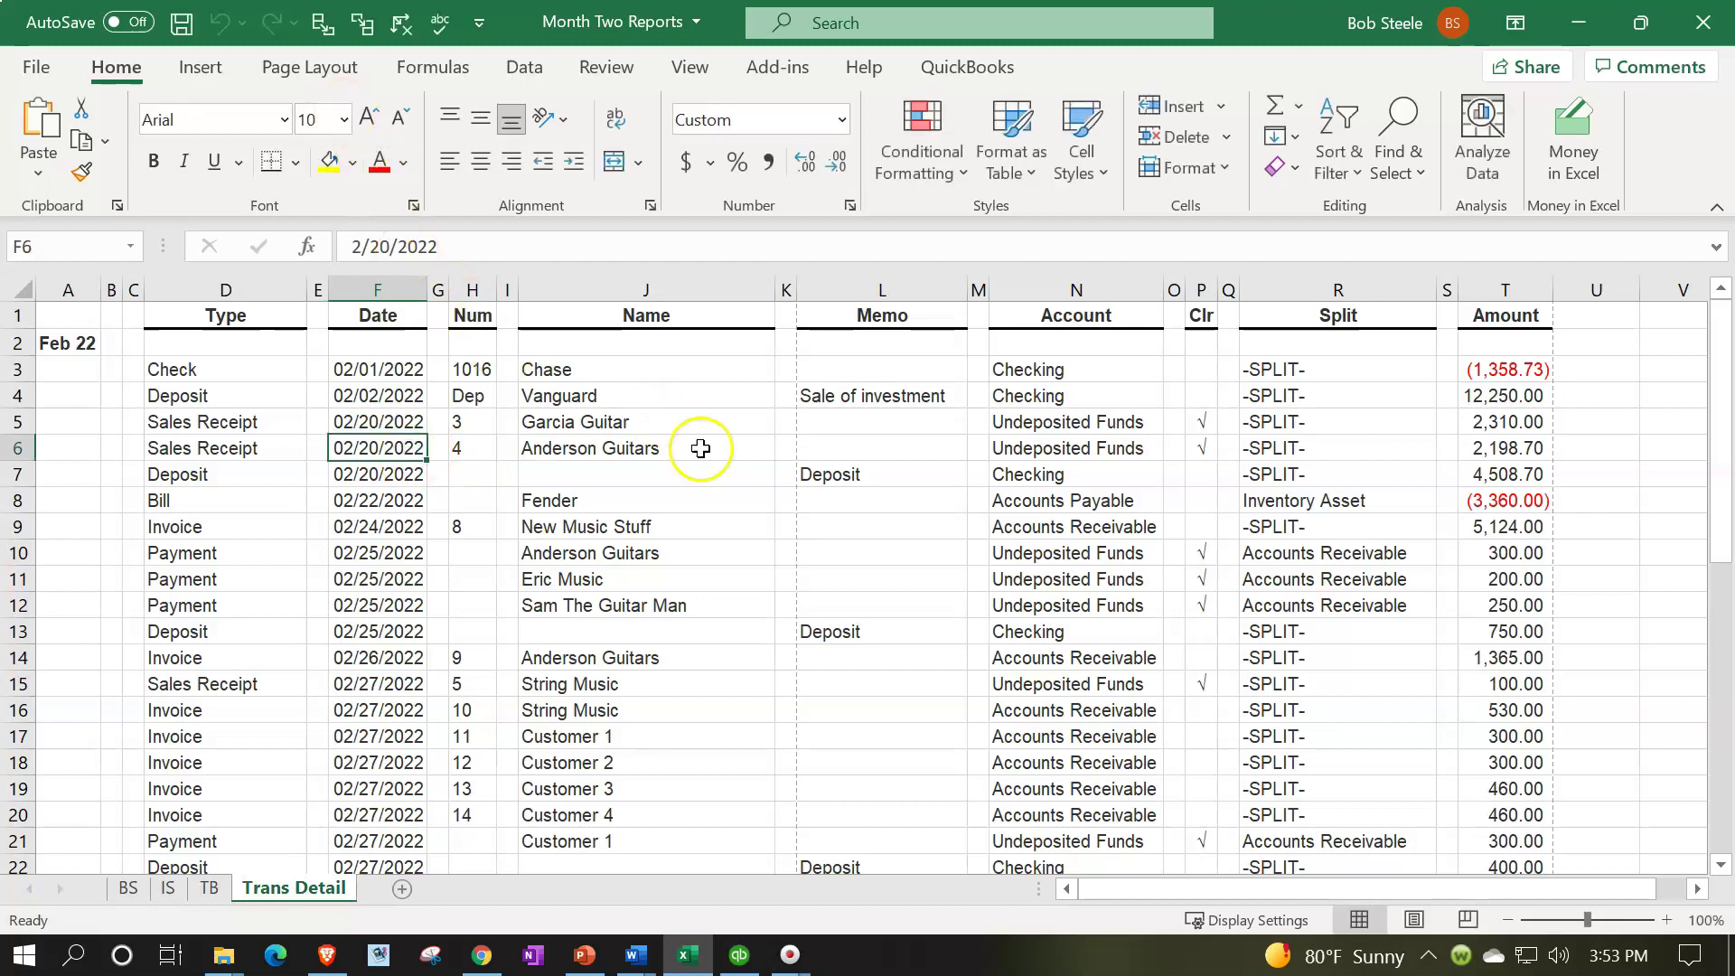
- Set the Trans Detail sheet's page orientation to landscape and look through the transaction rows
click(307, 67)
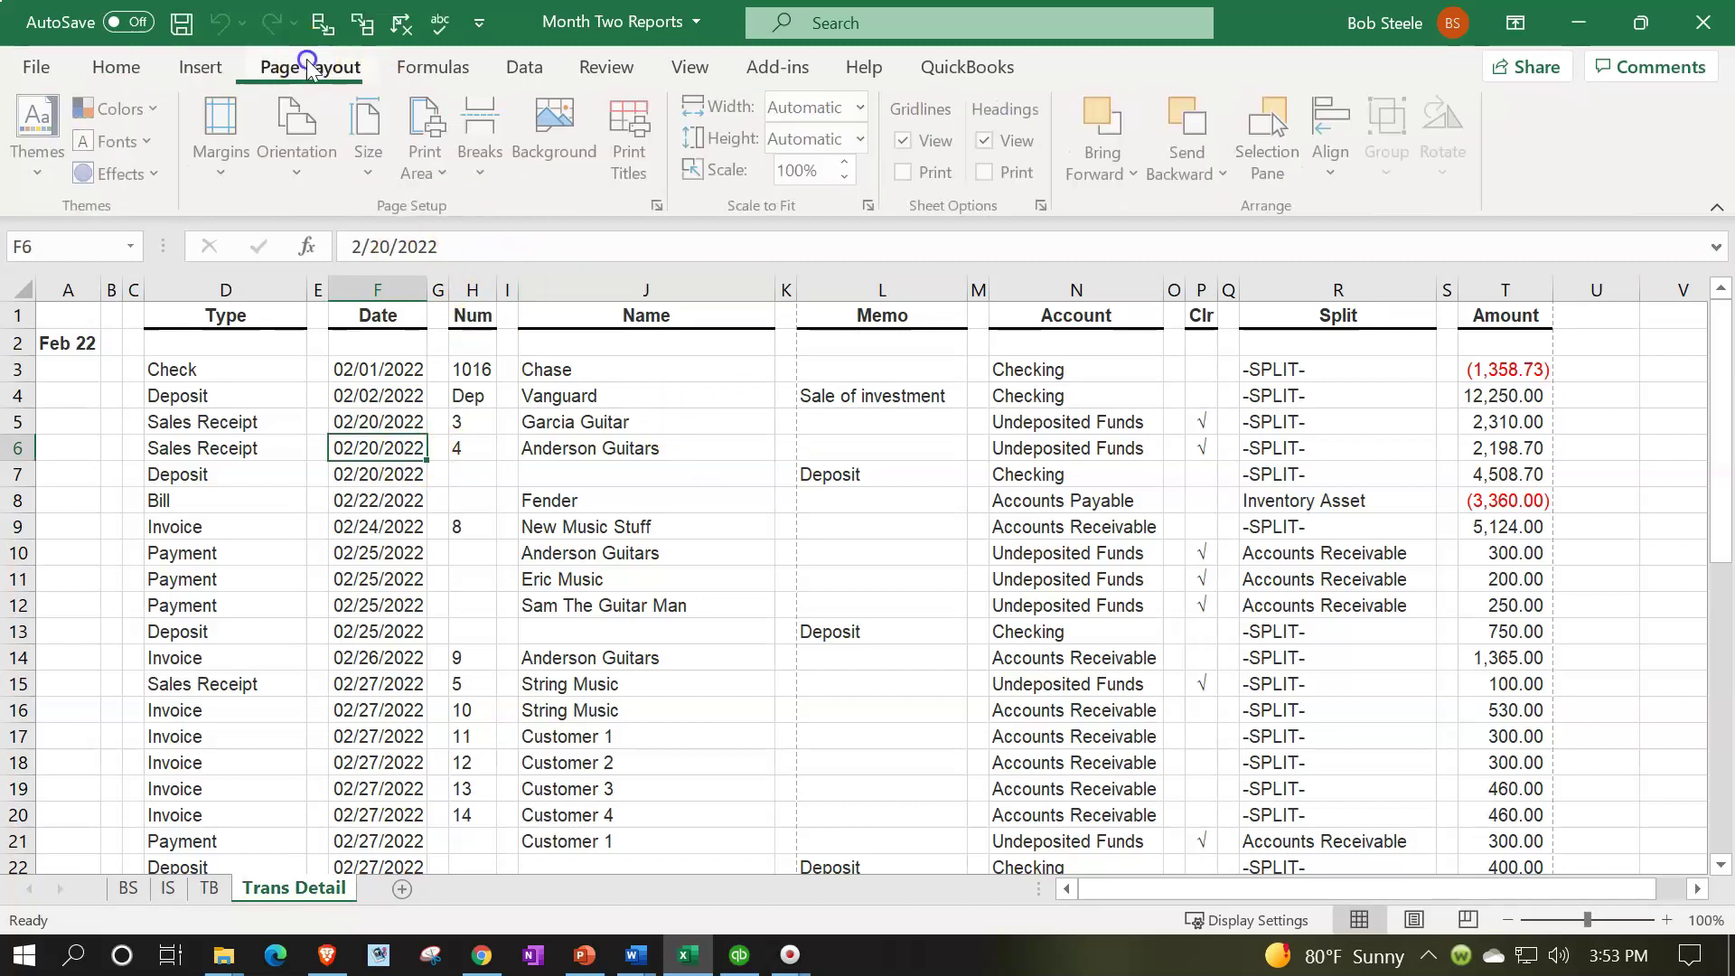
click(298, 145)
click(311, 285)
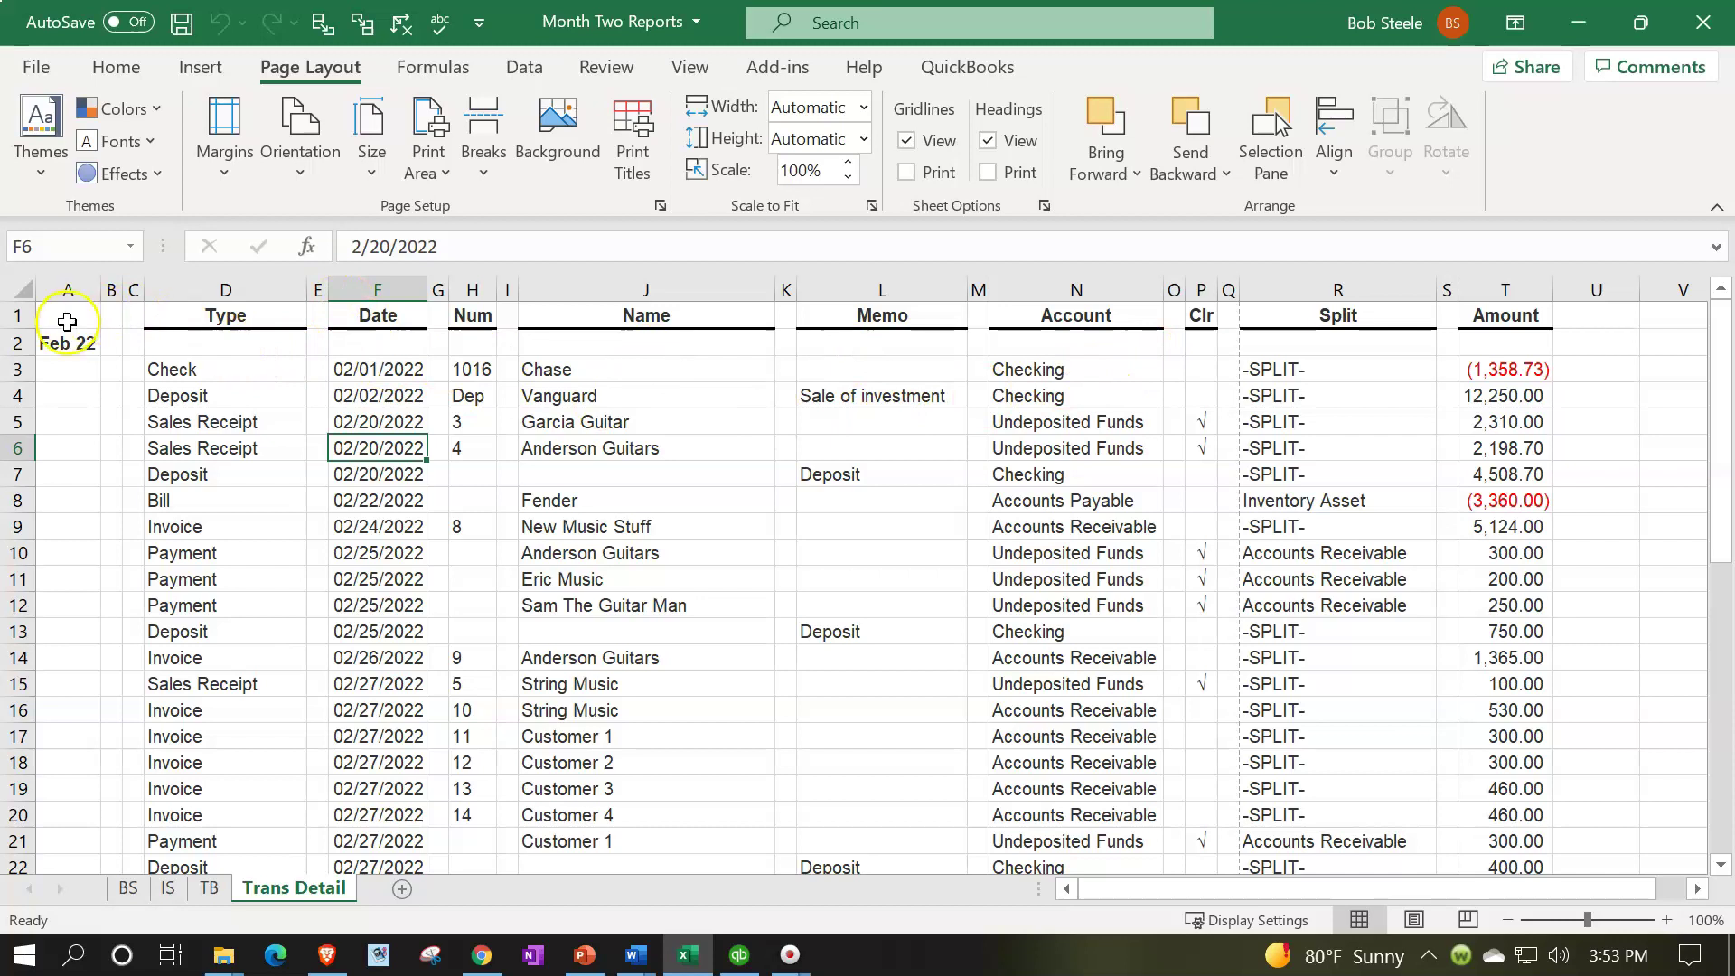
scroll(66, 449, down, 3)
scroll(66, 448, down, 11)
scroll(69, 449, up, 14)
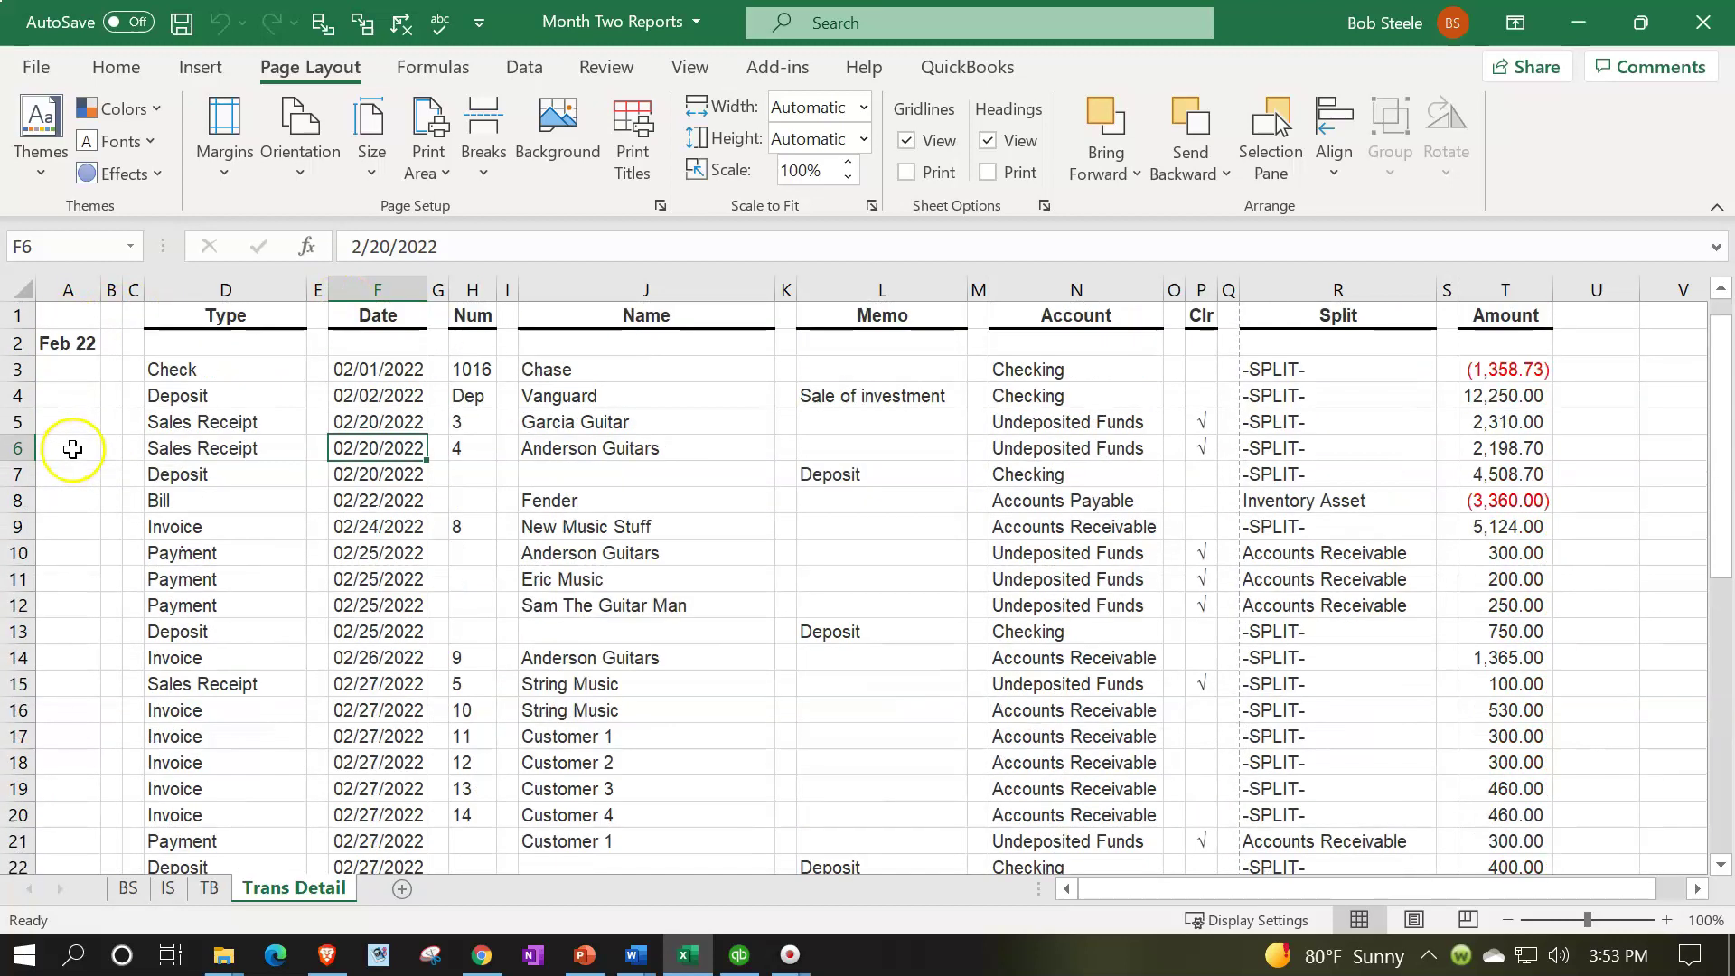
- Delete the Feb 22 label column A and the empty spacer columns B, E, G, I, K, M, O, Q and S
click(71, 290)
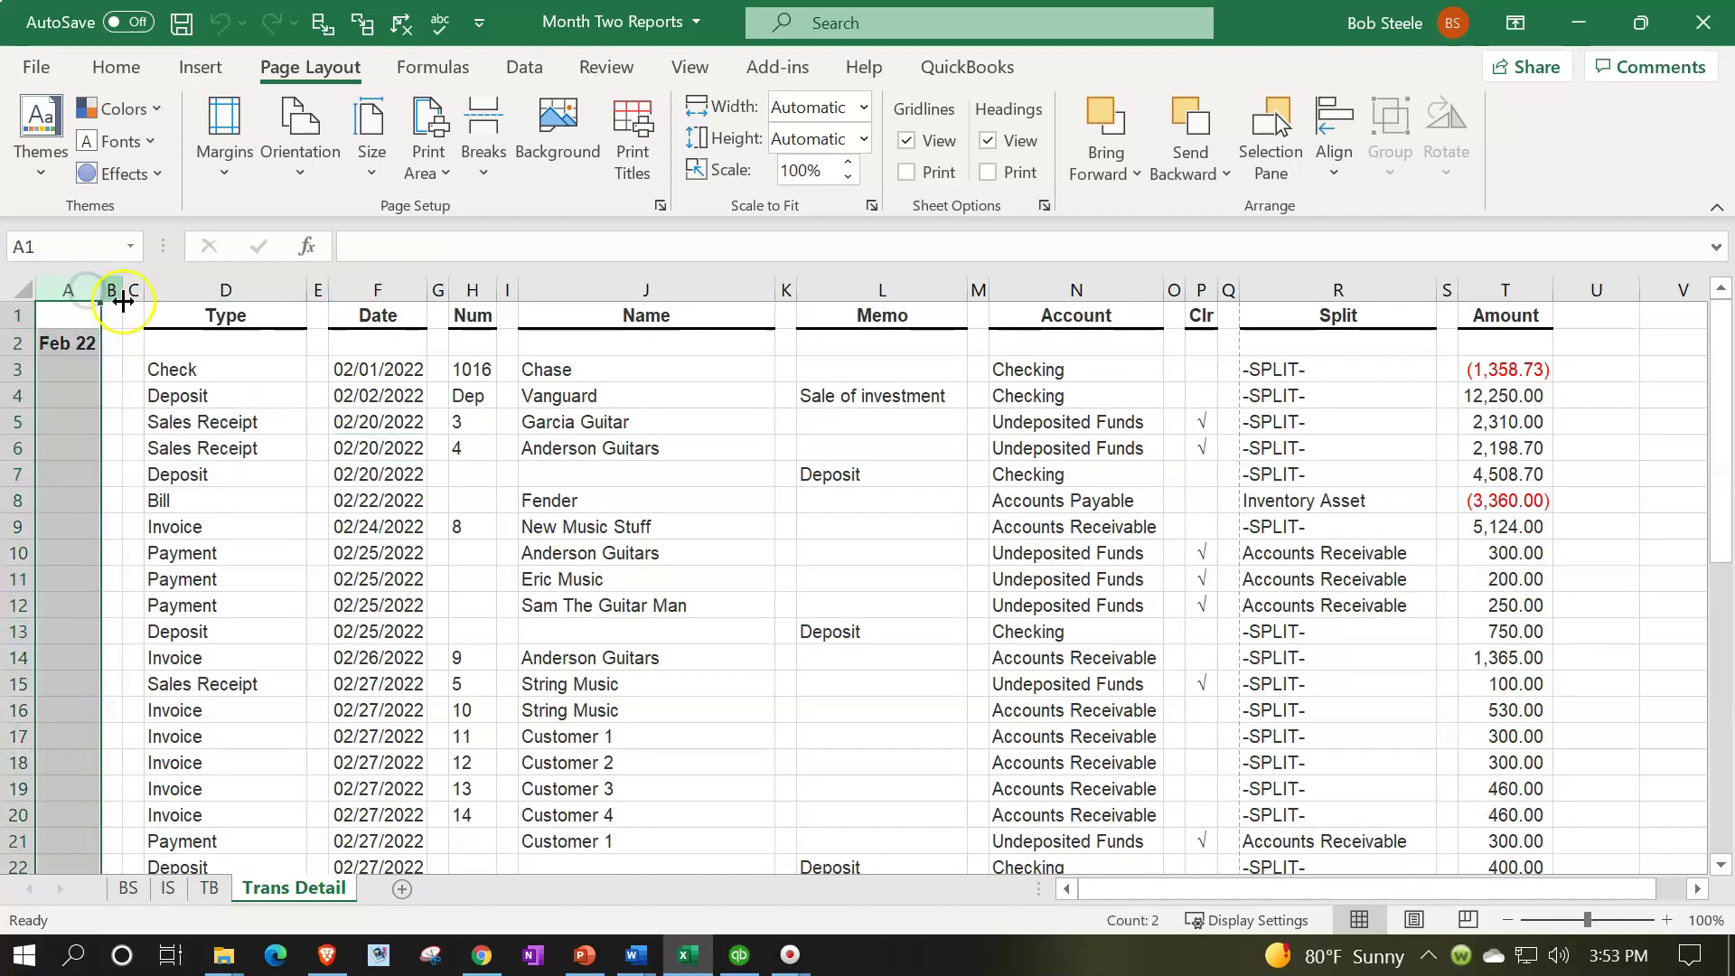
ctrl+click(112, 289)
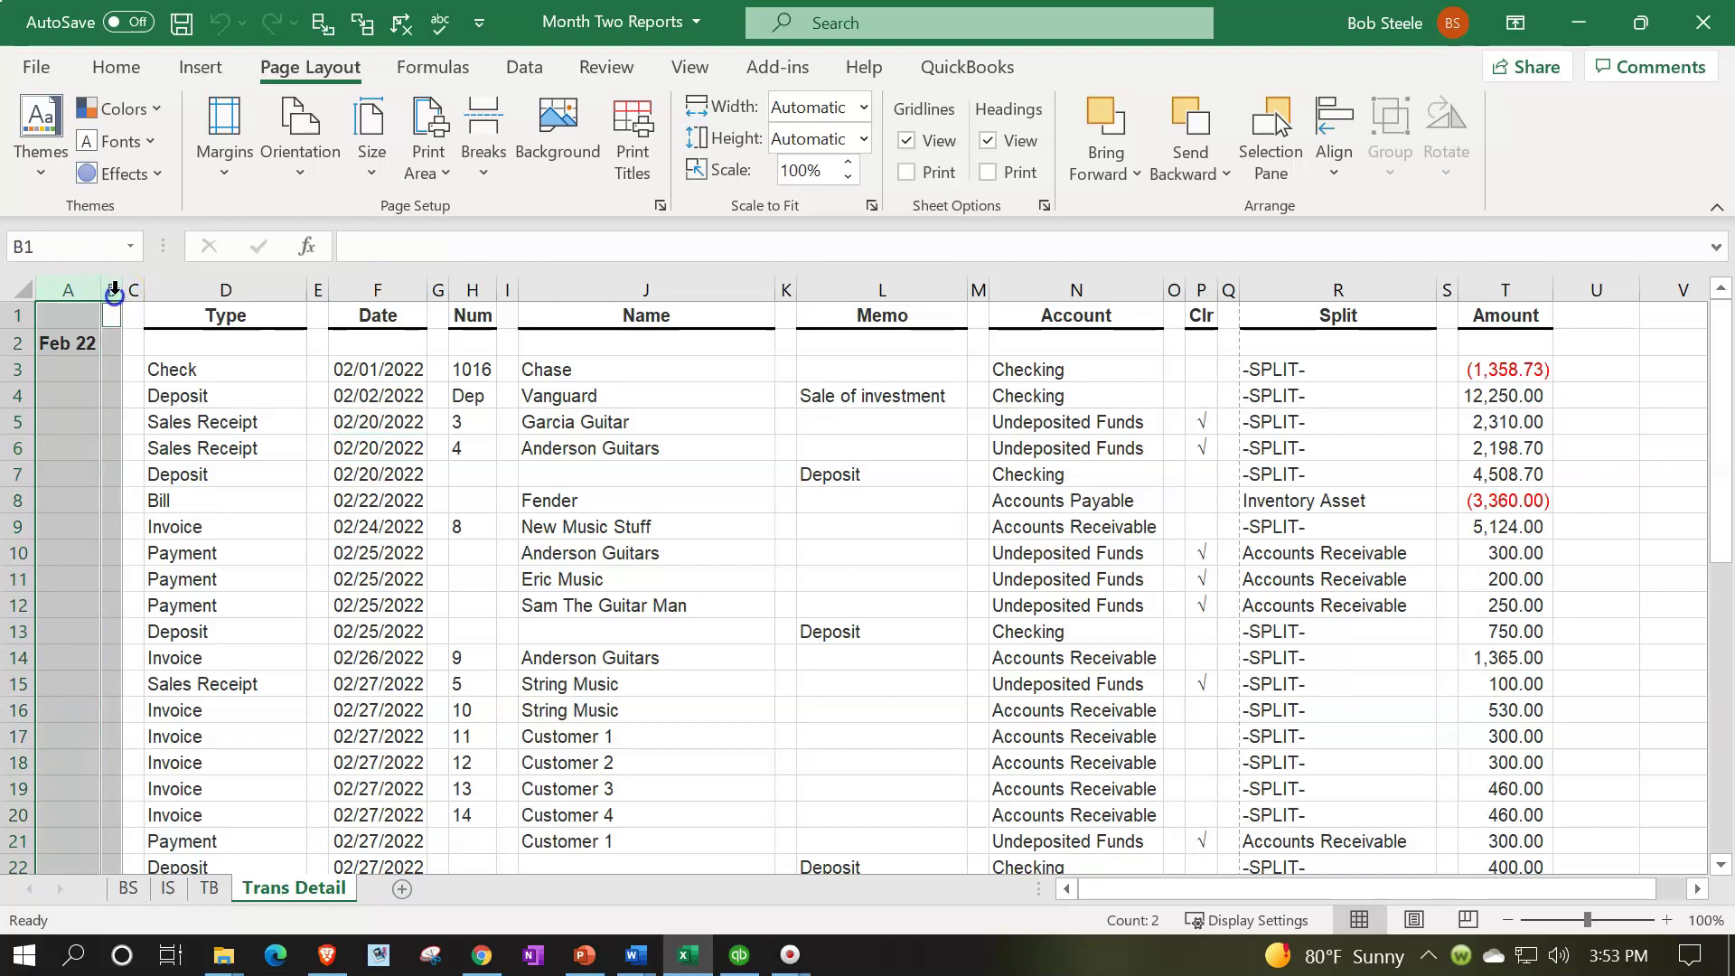
ctrl+click(319, 290)
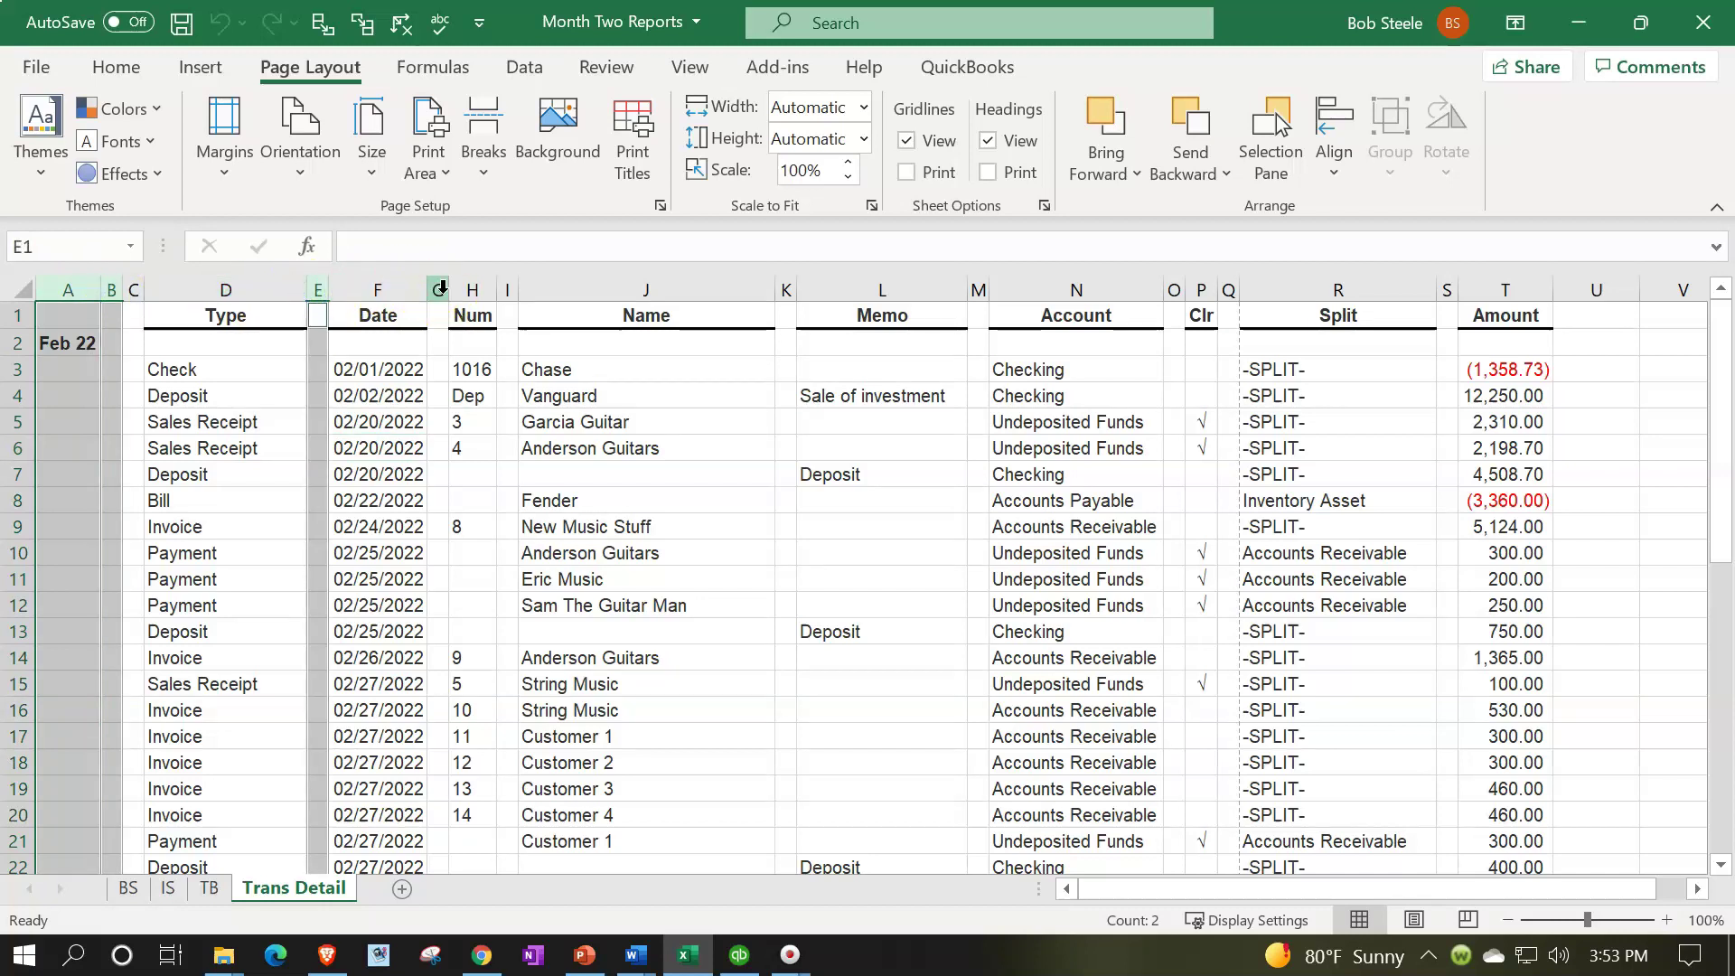
ctrl+click(440, 290)
drag(509, 285, 786, 289)
ctrl+click(978, 288)
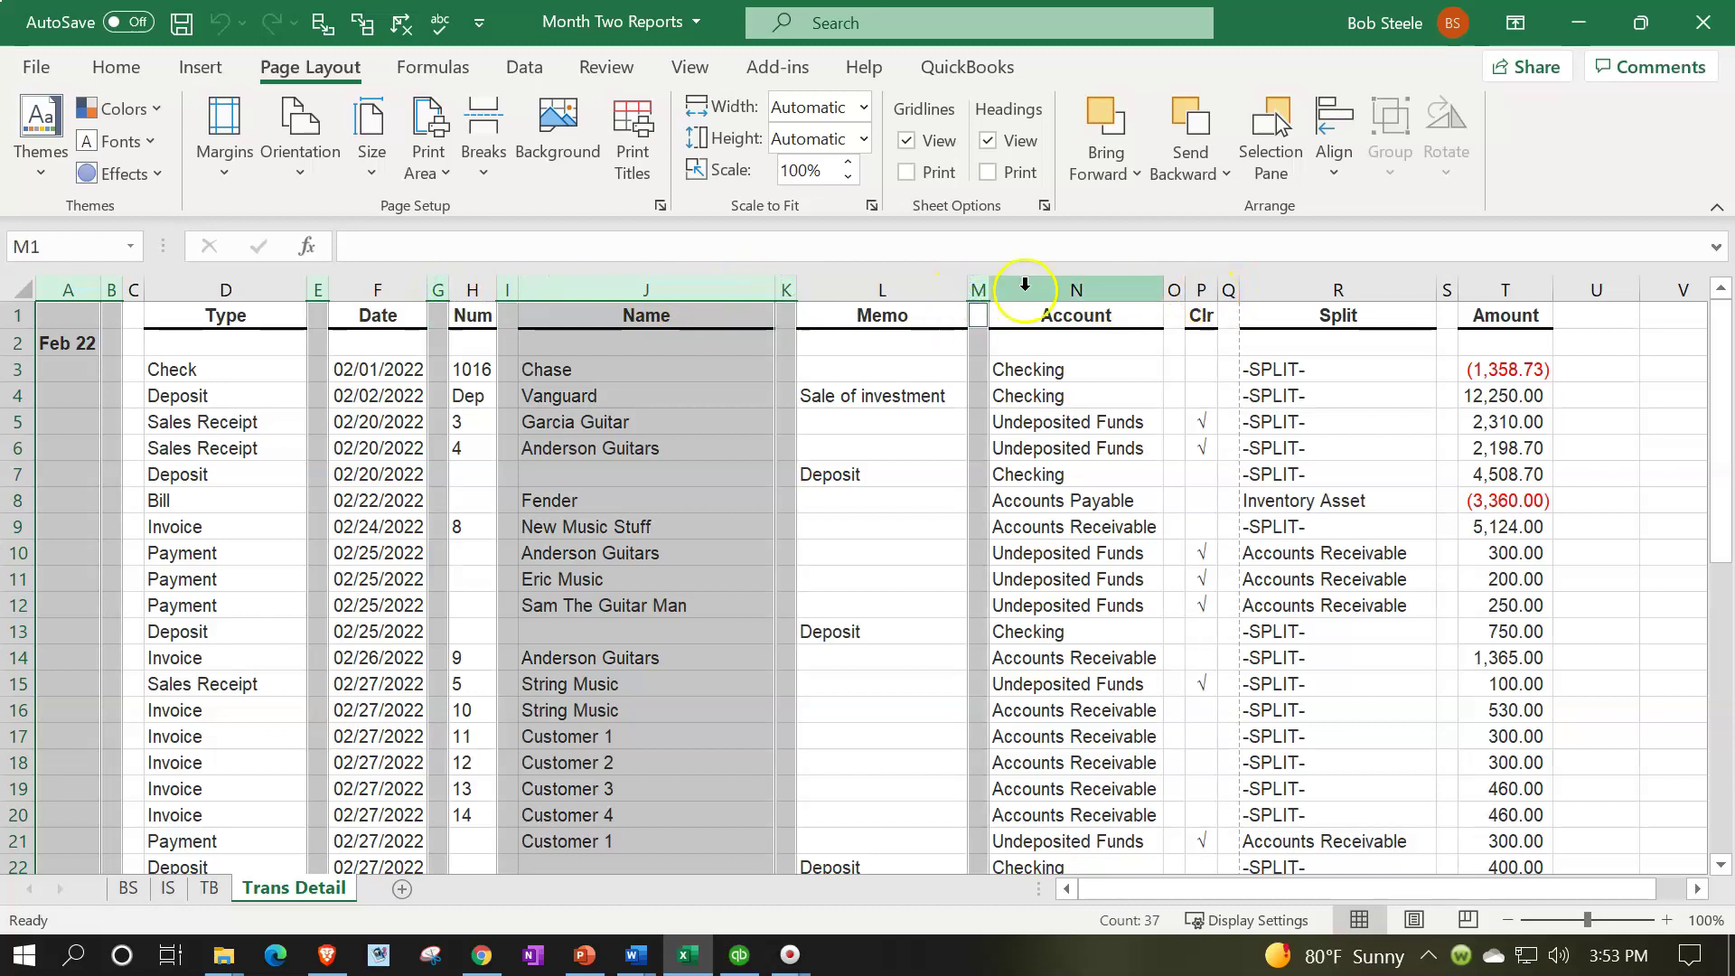
ctrl+click(656, 291)
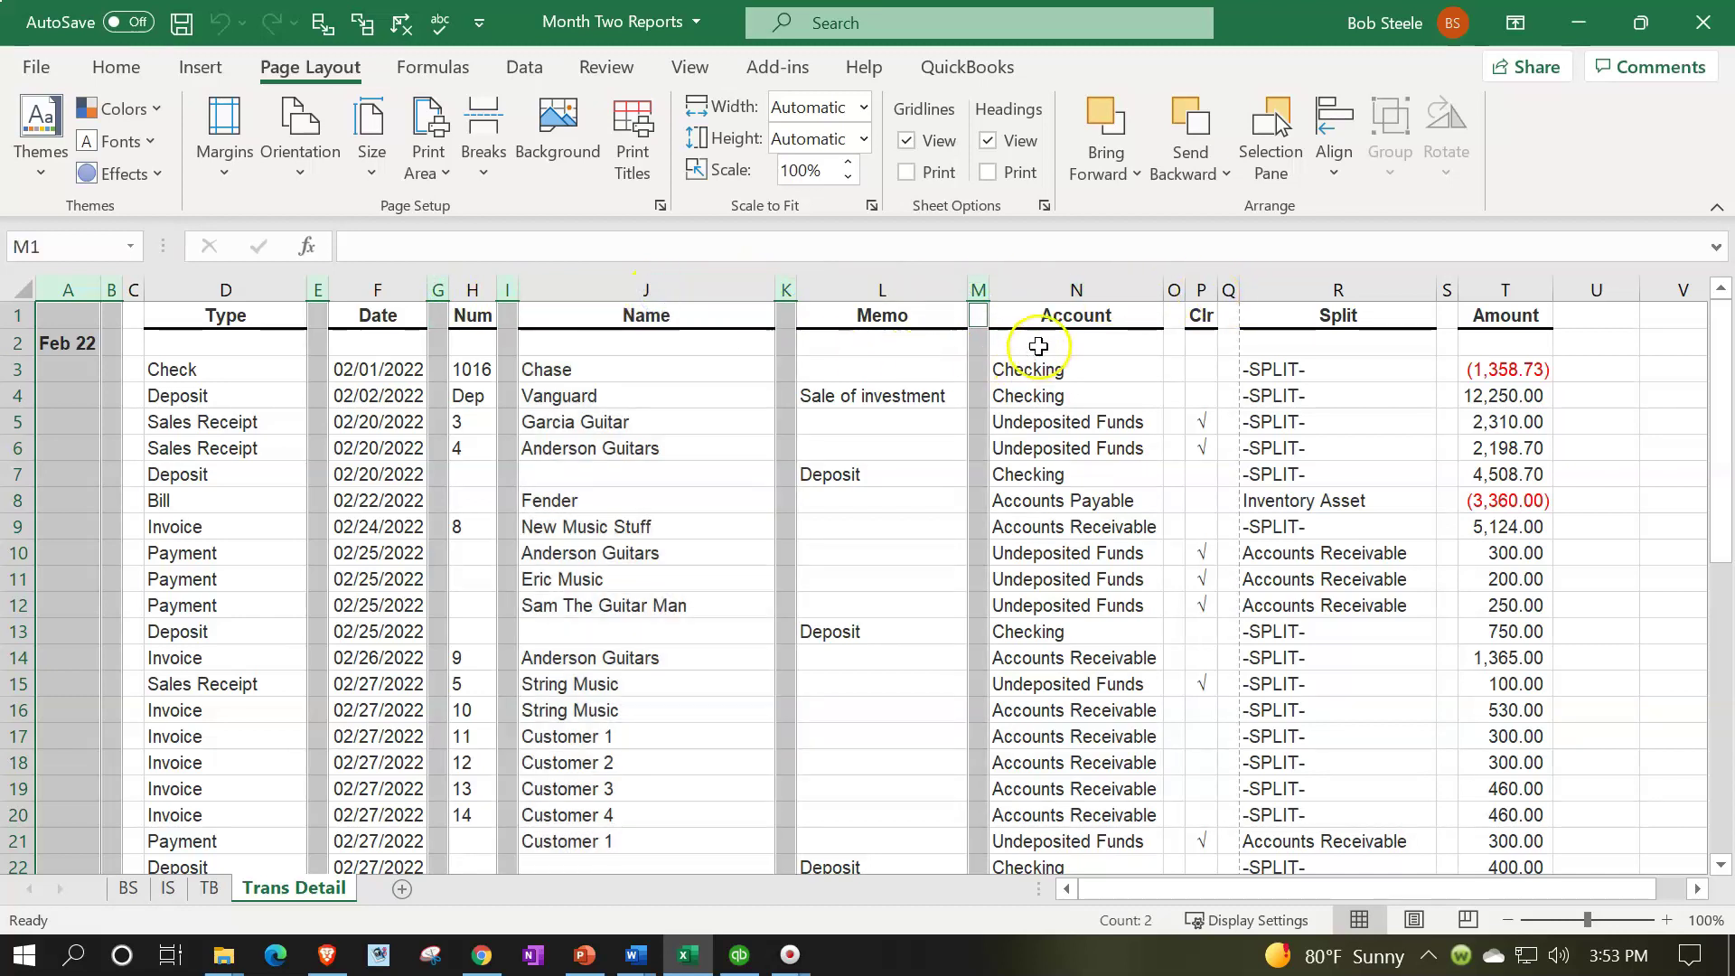
ctrl+click(1174, 289)
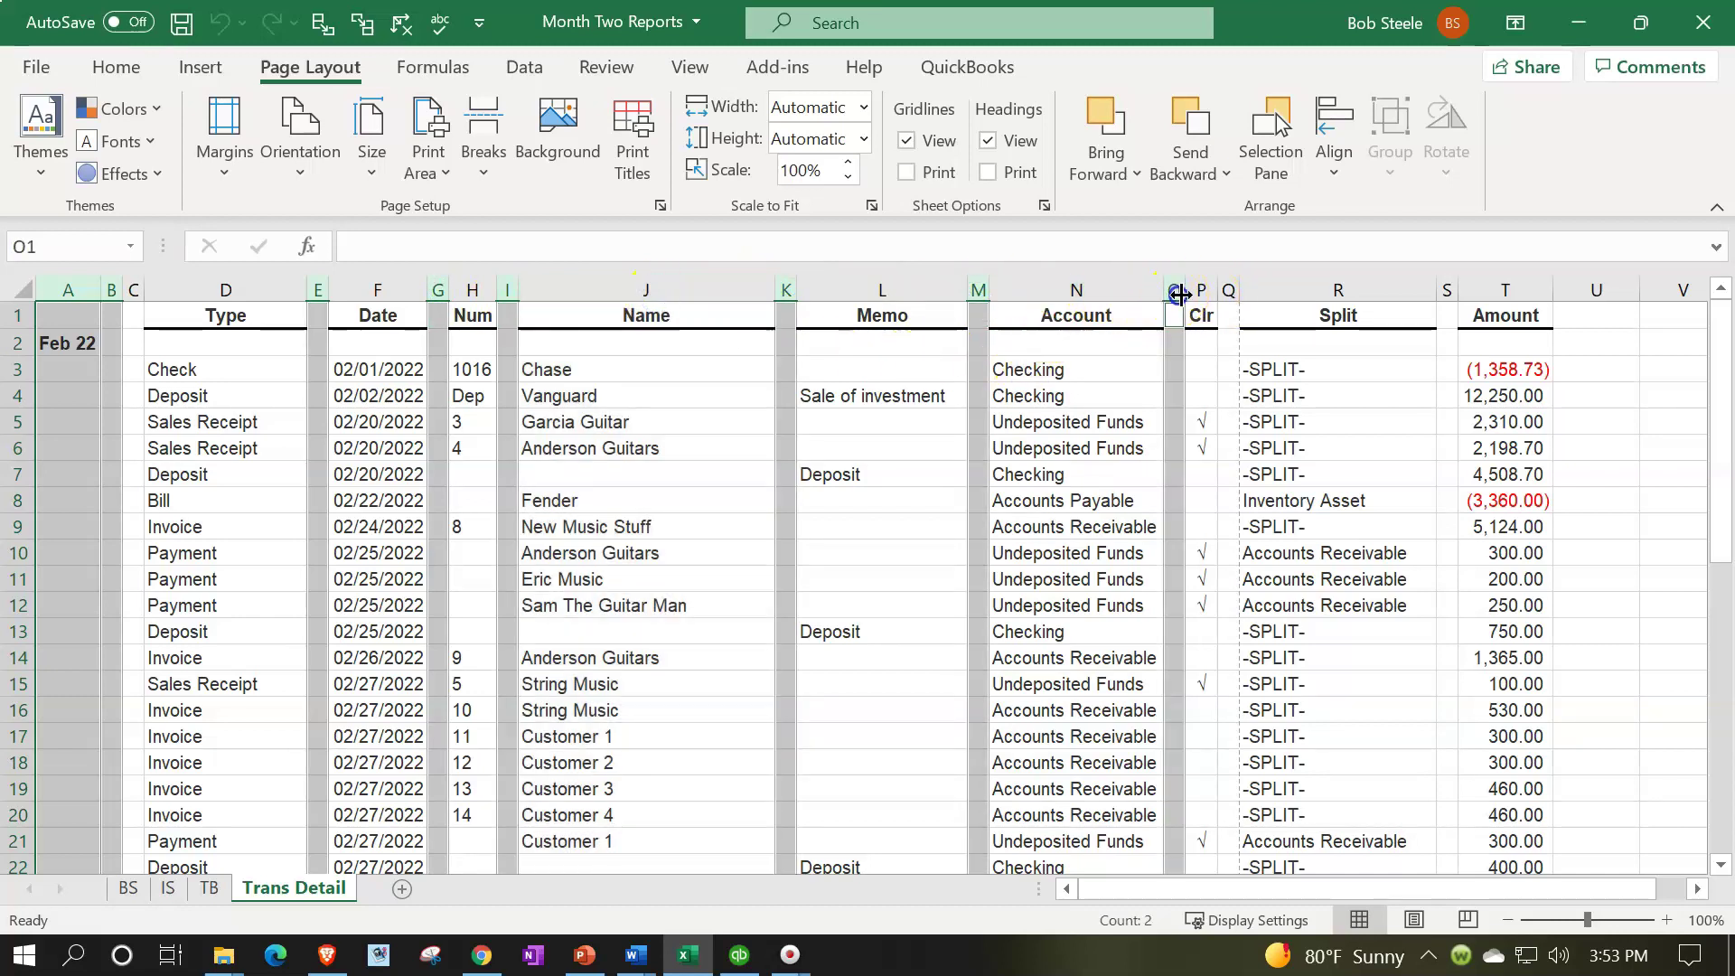
ctrl+click(1228, 288)
ctrl+click(1449, 289)
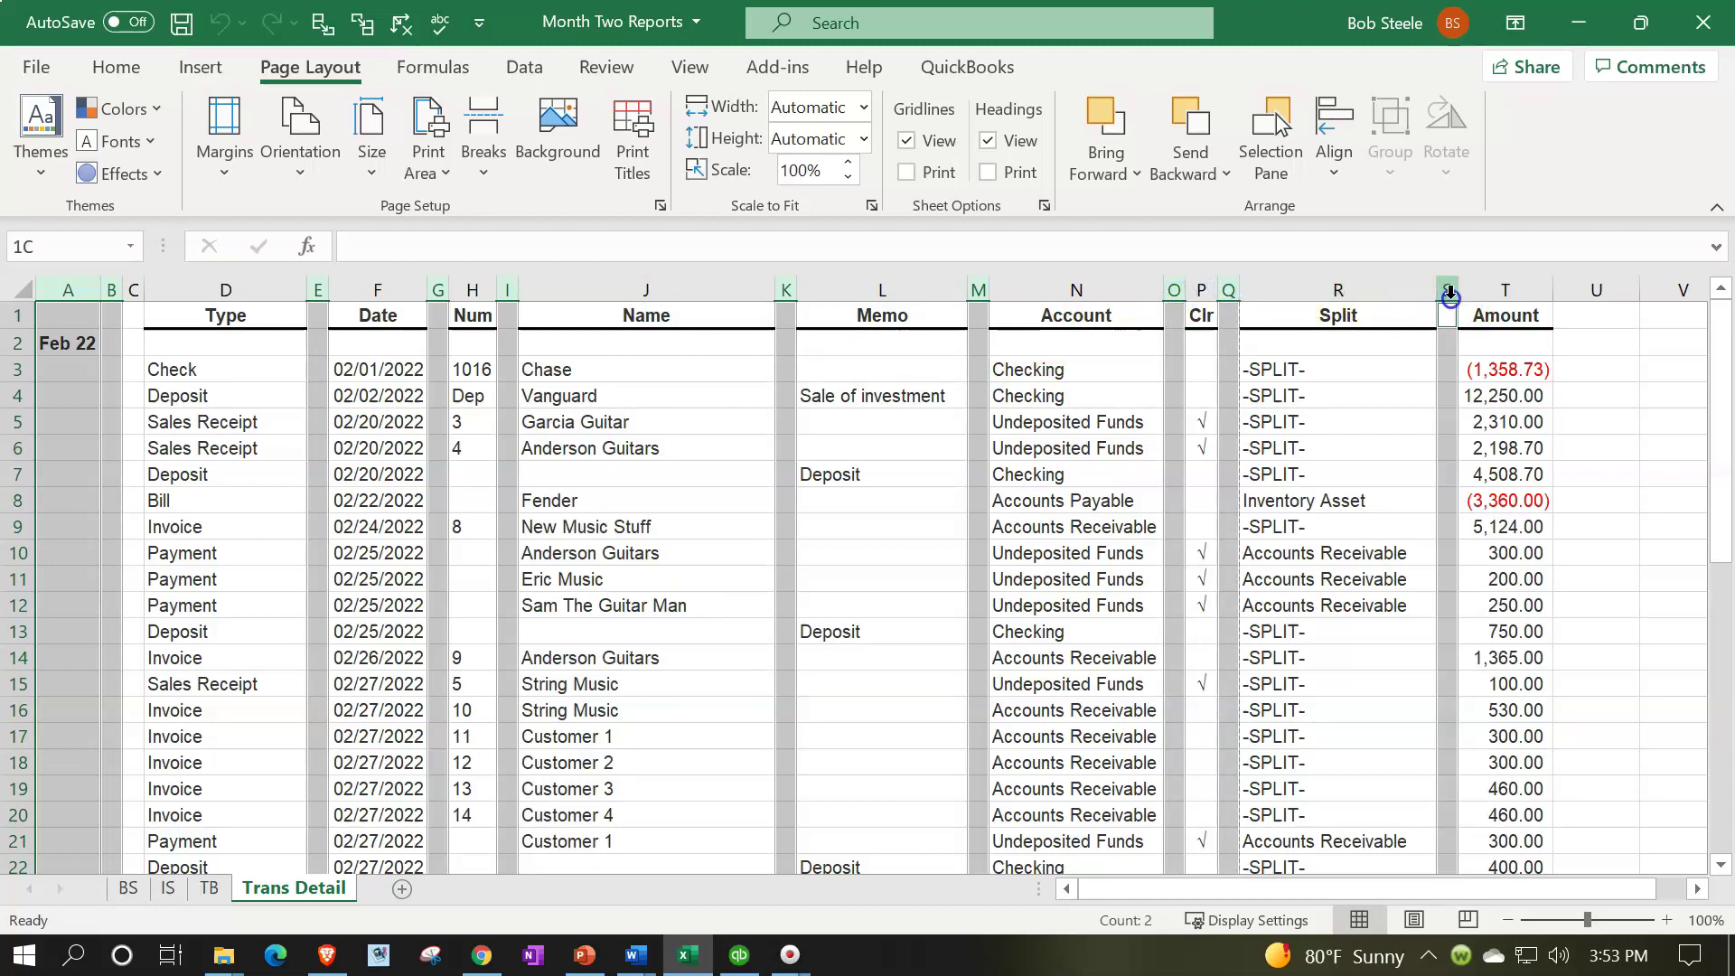
right_click(69, 451)
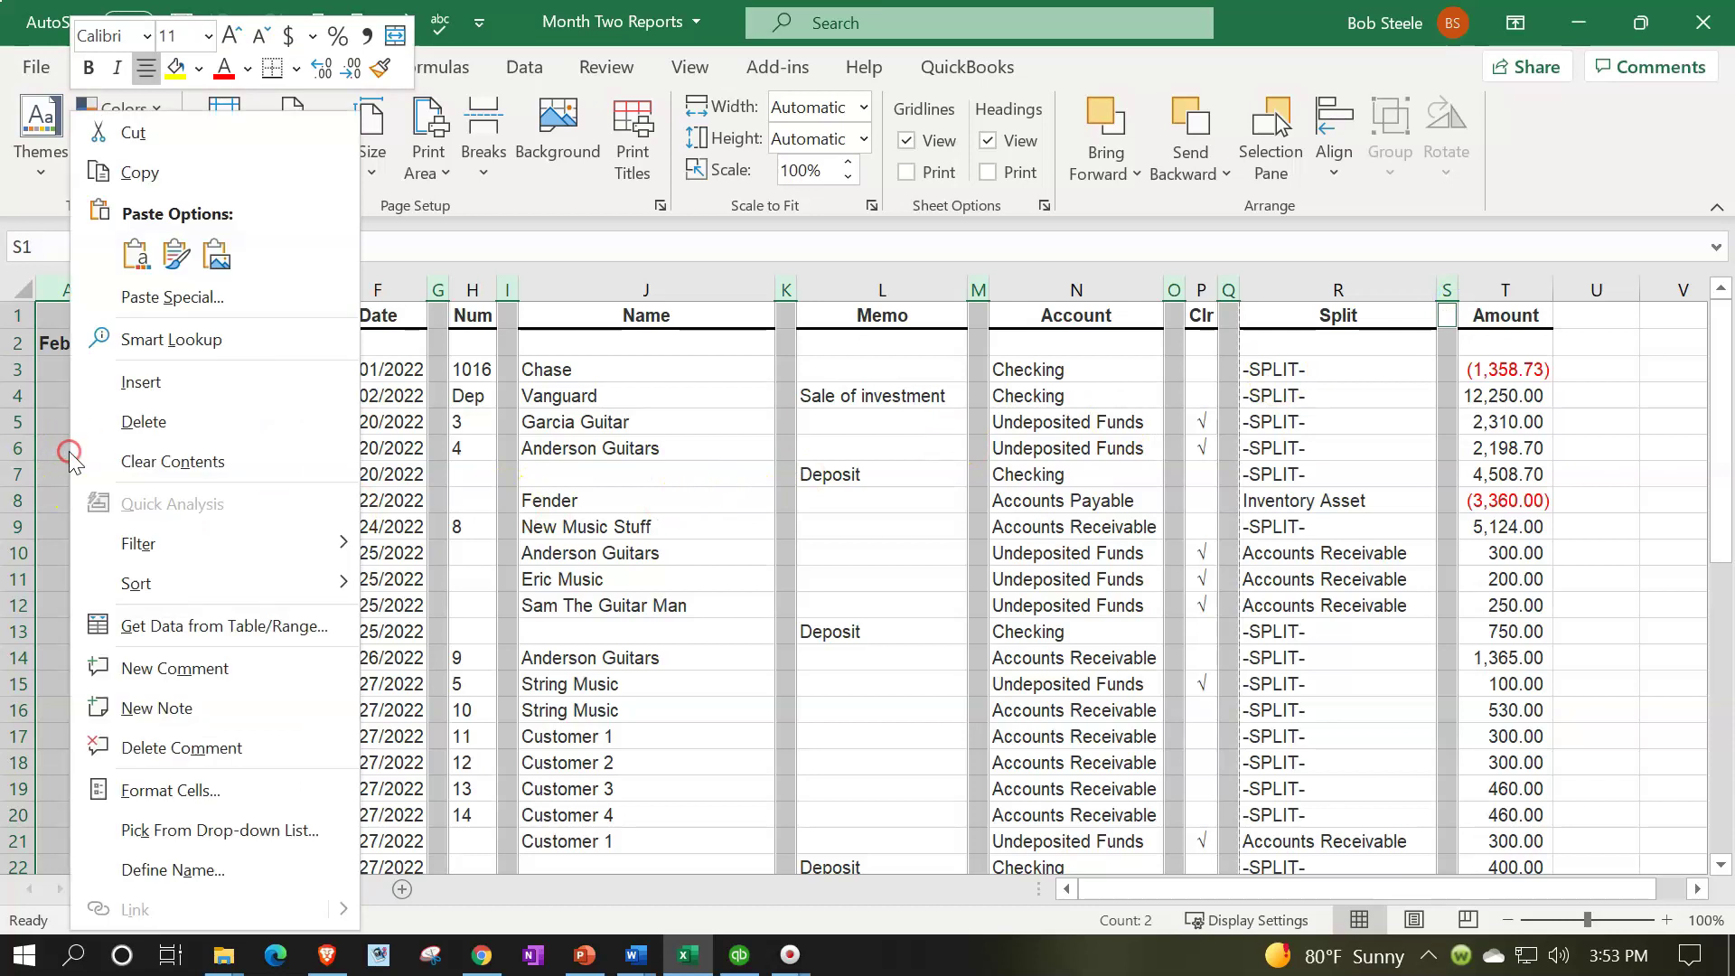
click(109, 422)
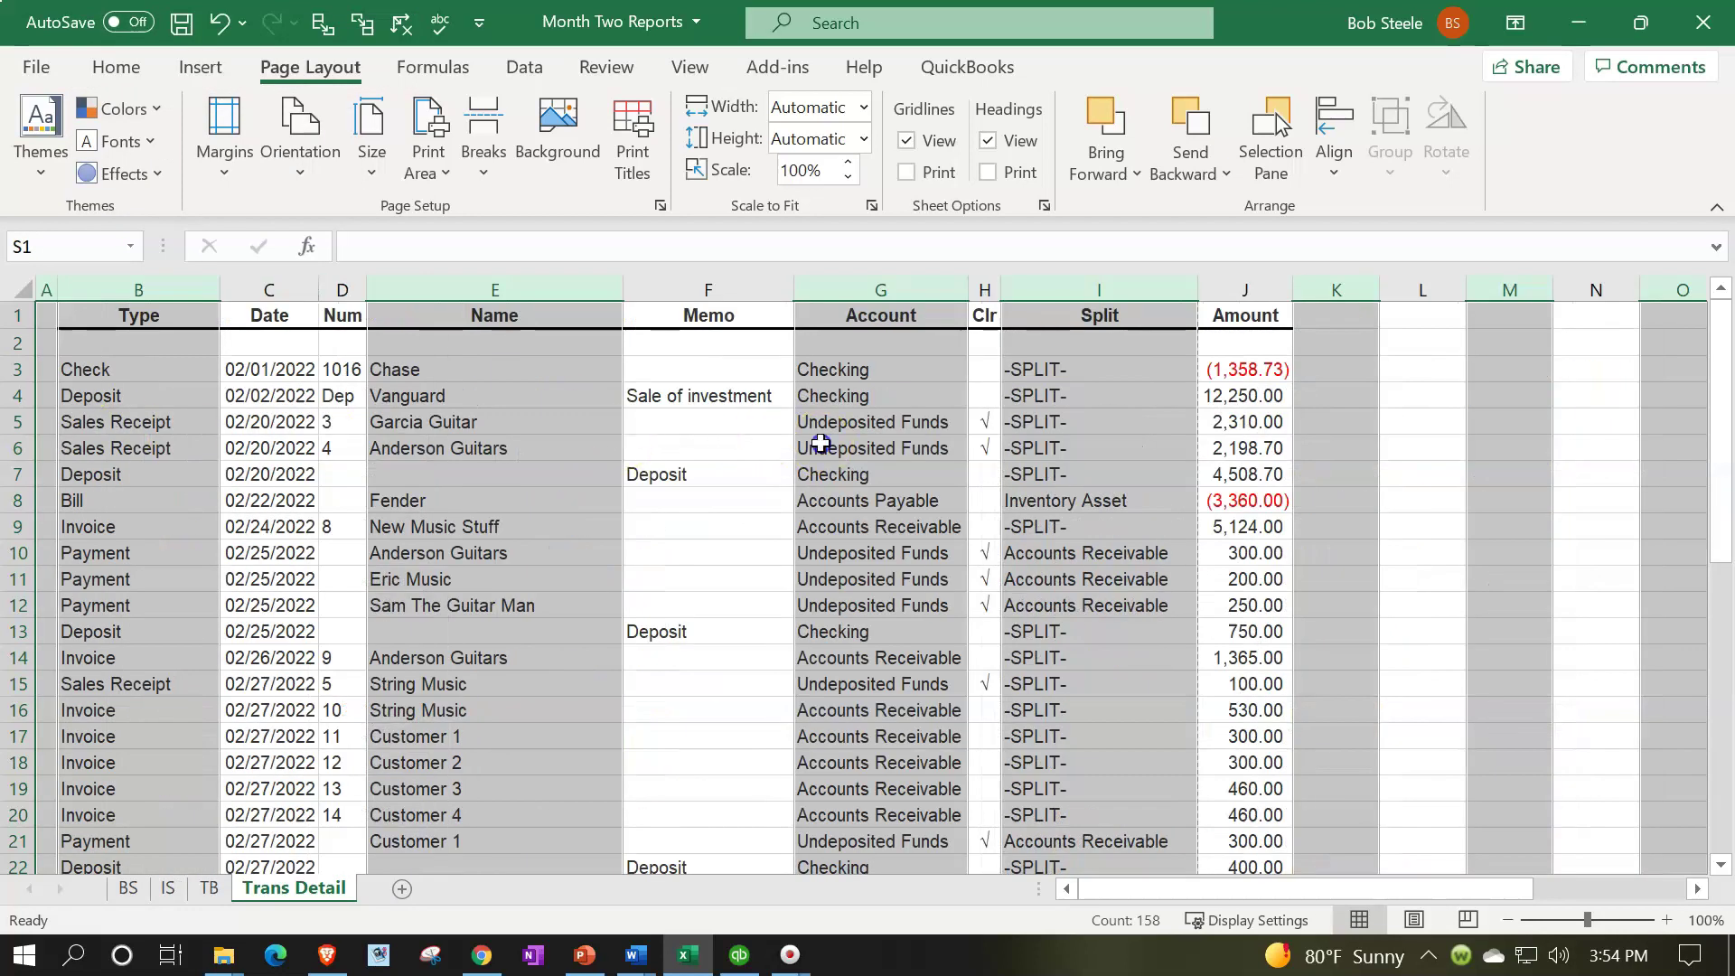
click(820, 443)
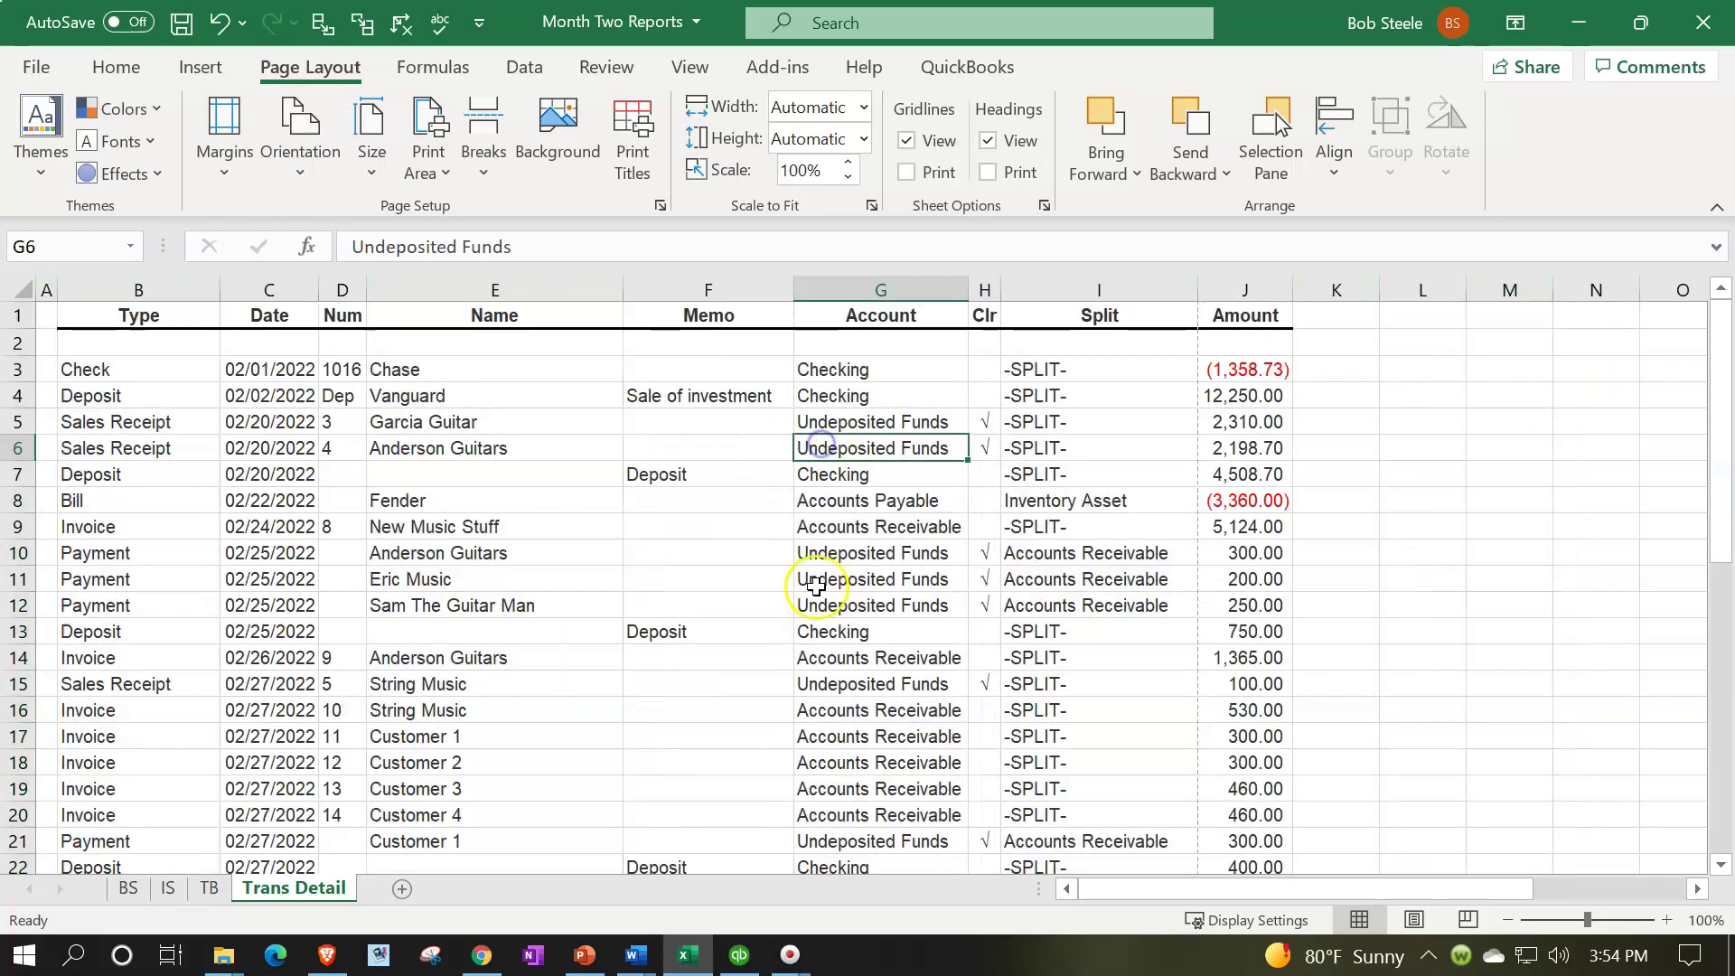
- Narrow the Name column so it just fits the longest customer name and the report takes up less page width
click(628, 289)
click(608, 287)
click(609, 423)
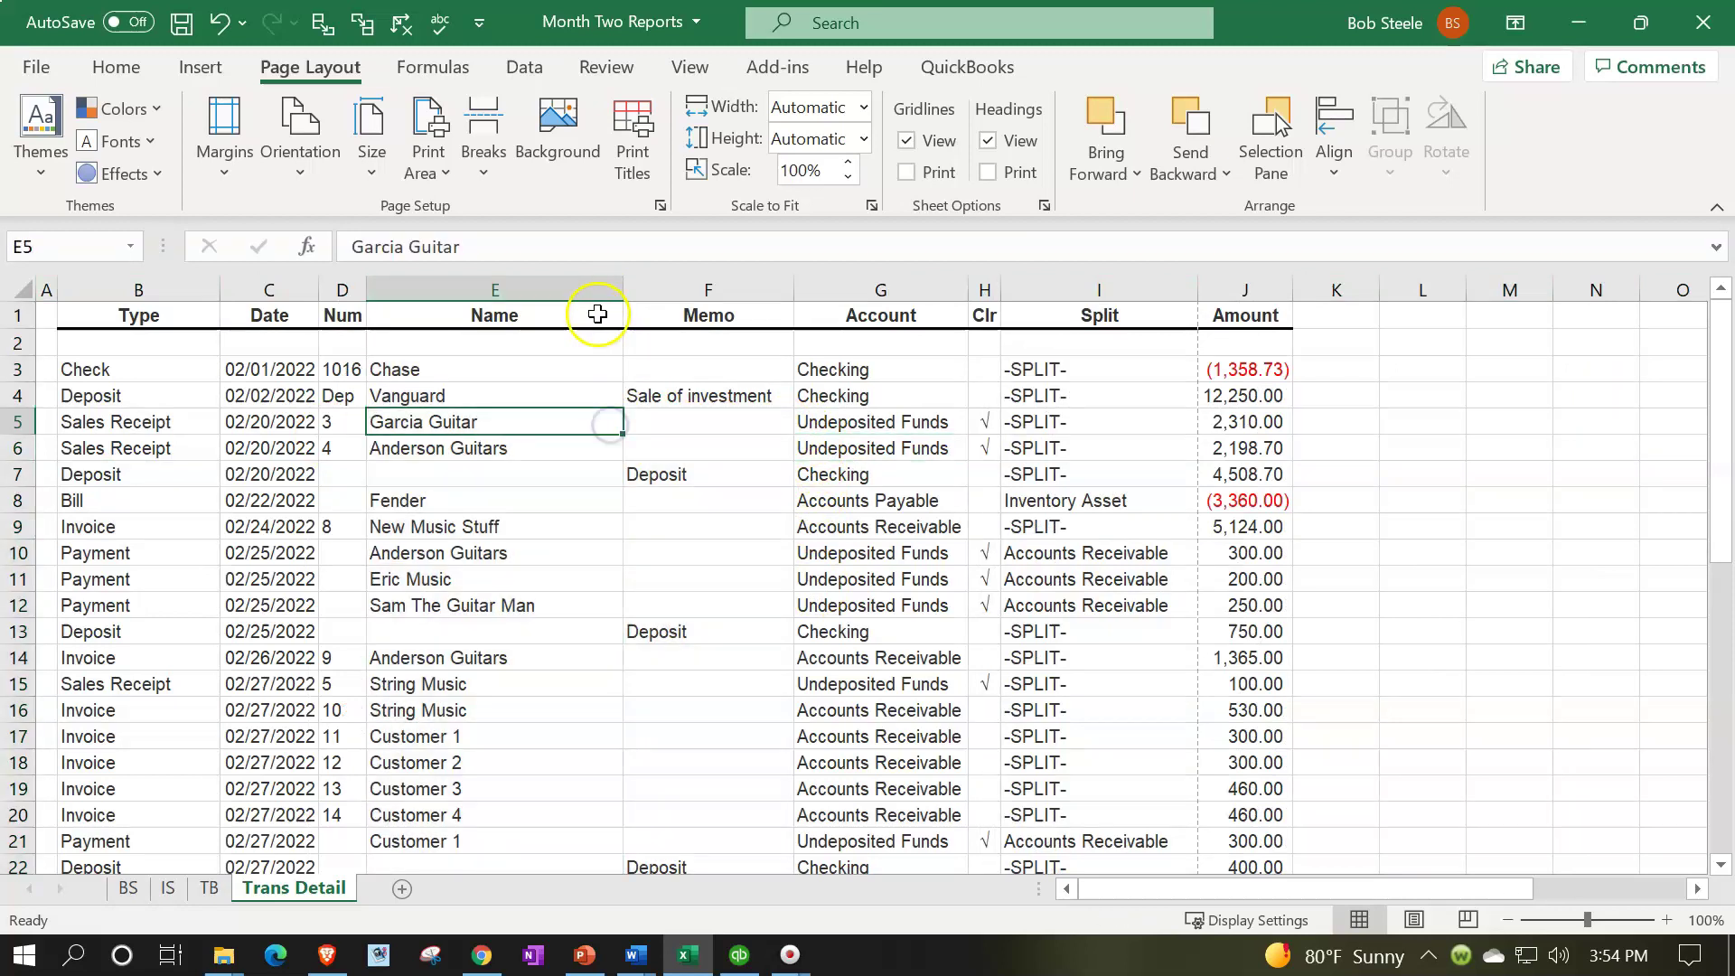
drag(623, 282, 548, 316)
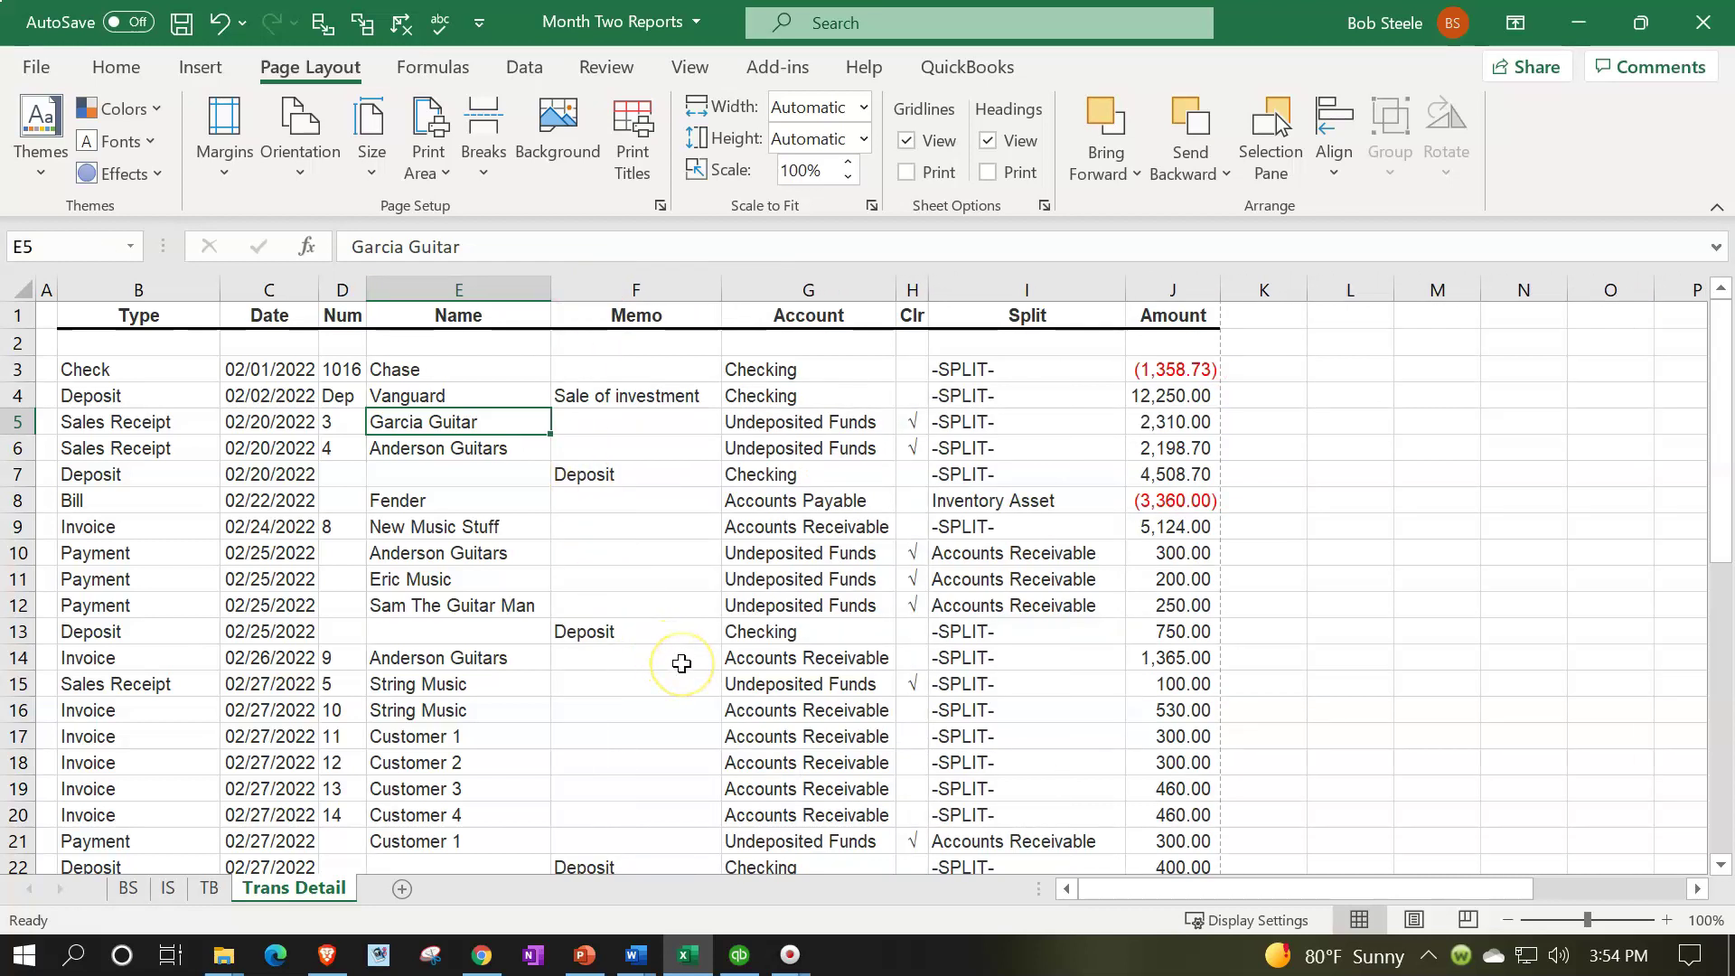
- Save the Month Two Reports workbook and open the Month Two Reports folder in File Explorer
click(182, 23)
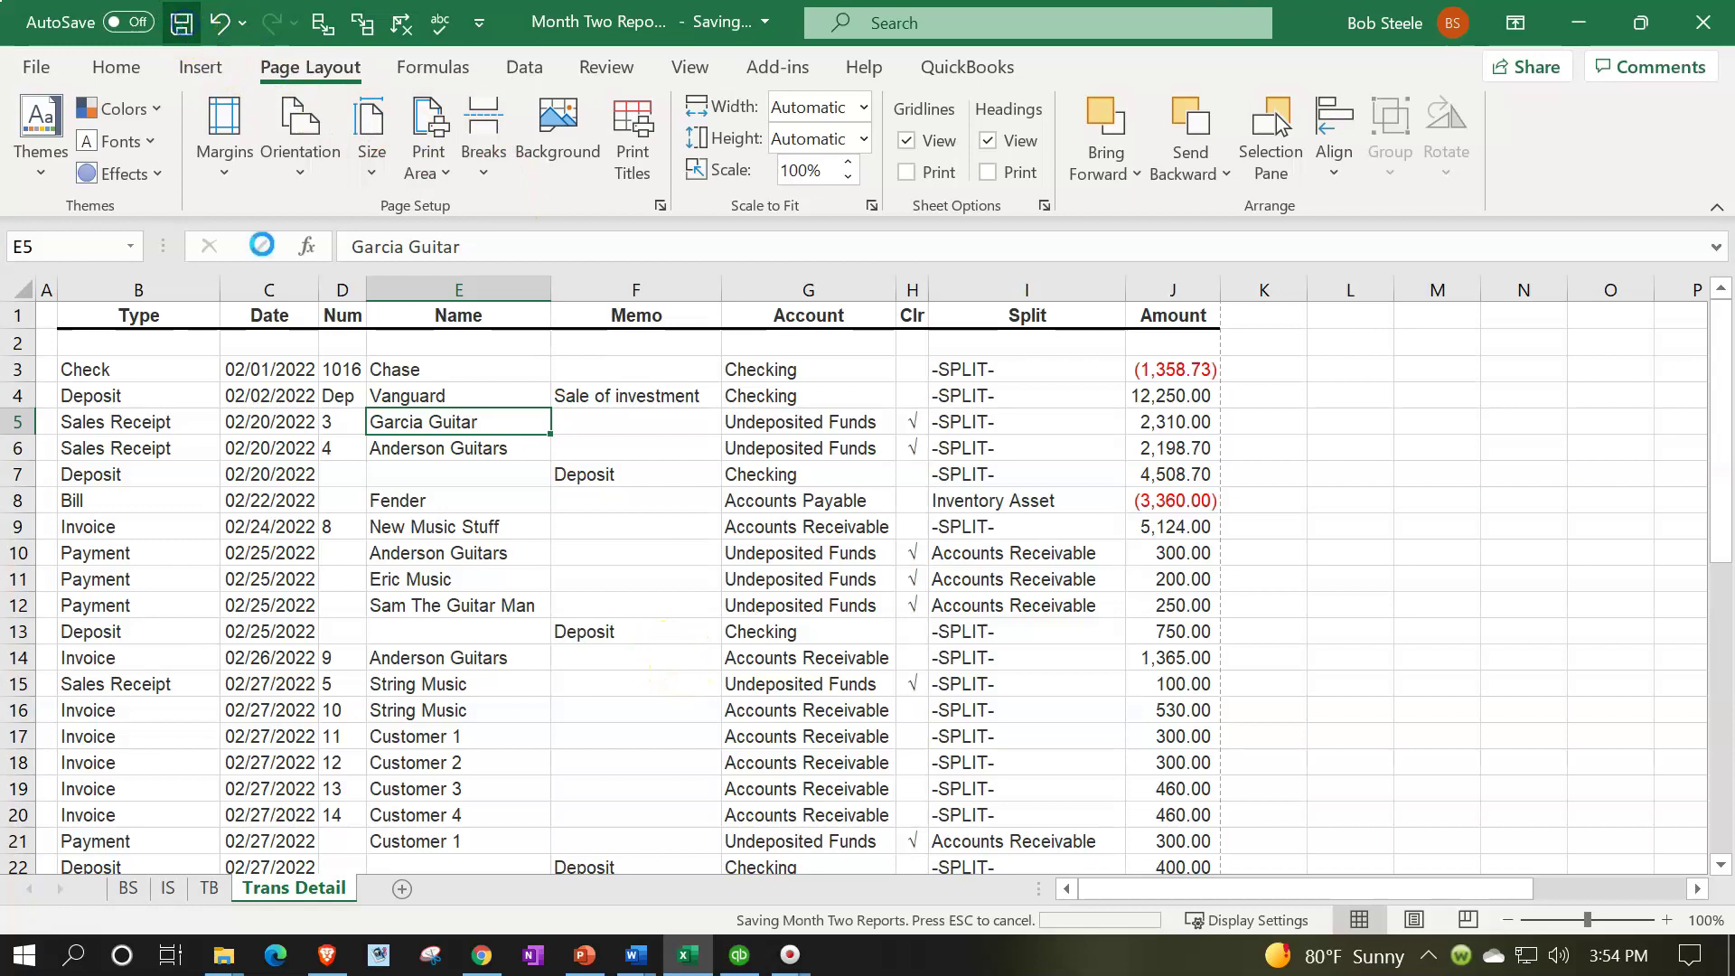
click(1587, 25)
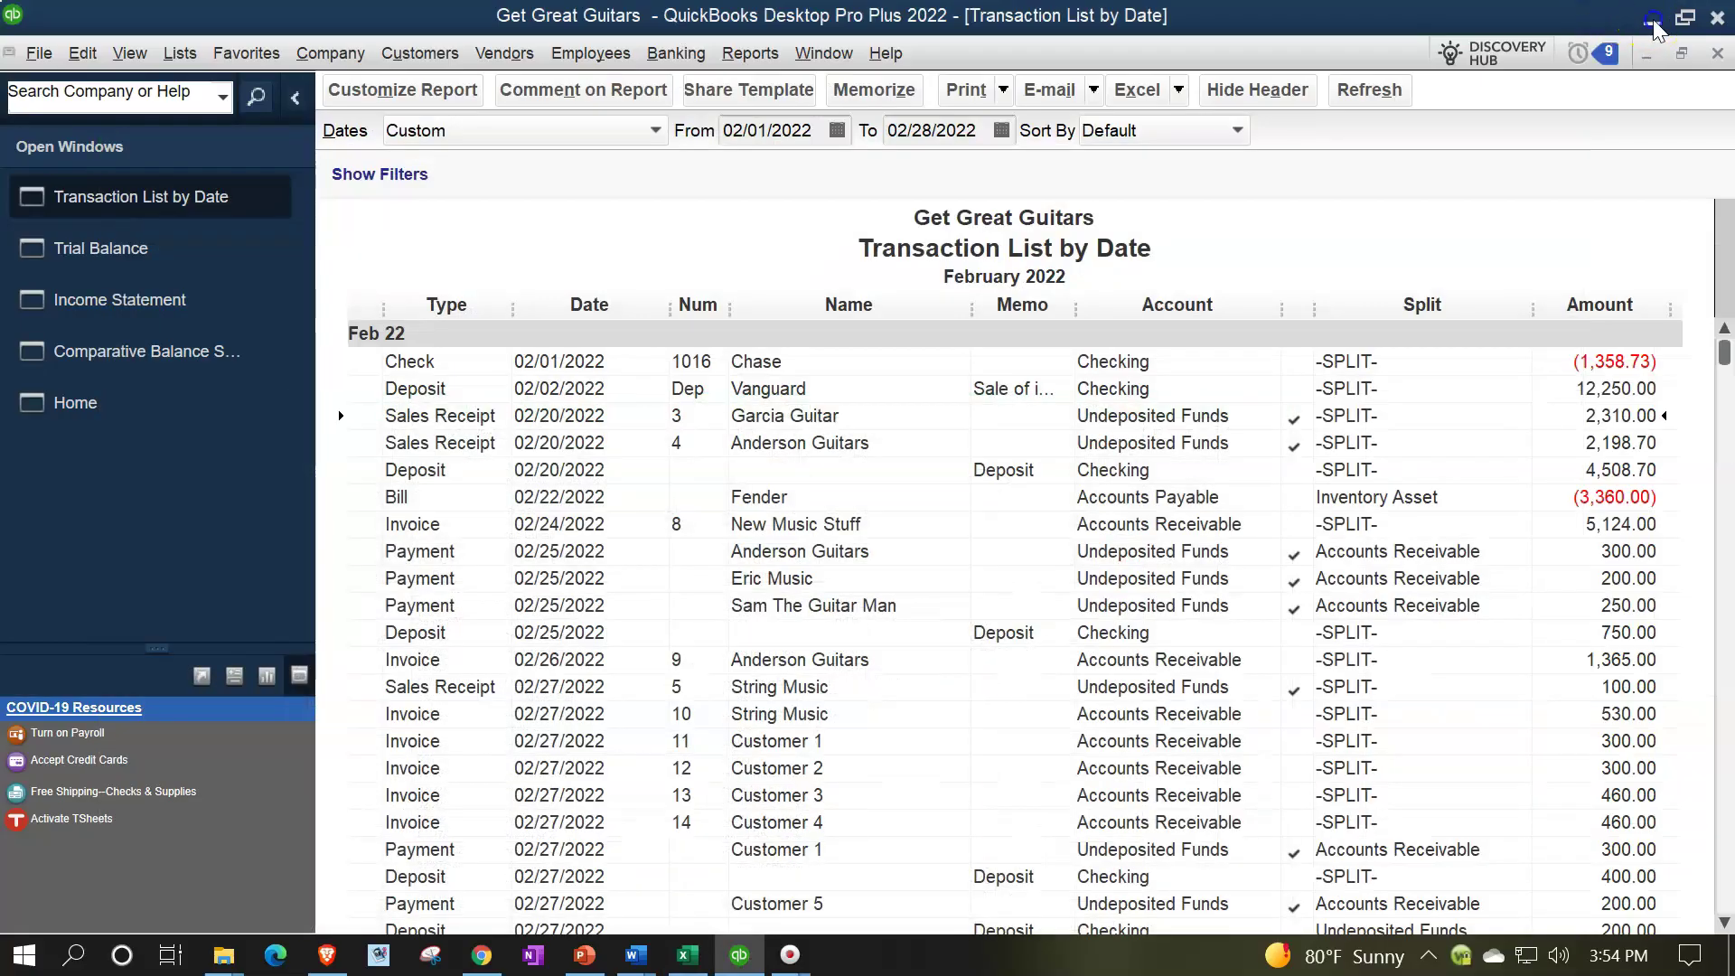
click(1652, 19)
click(1582, 20)
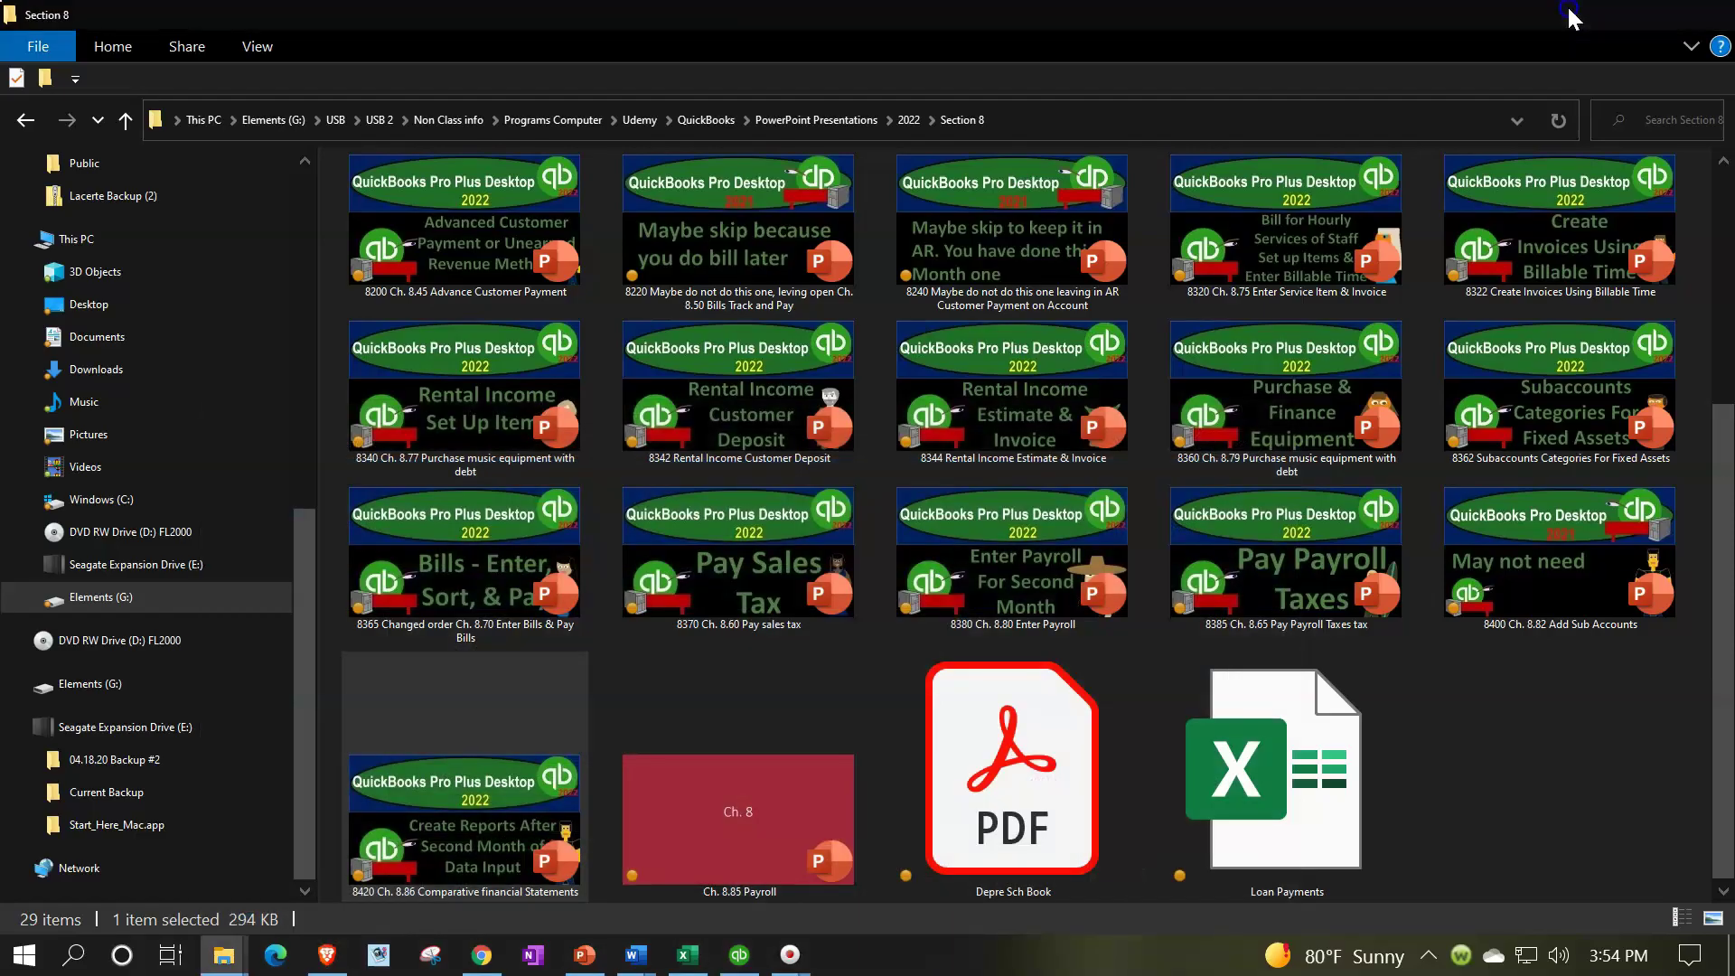
click(1574, 16)
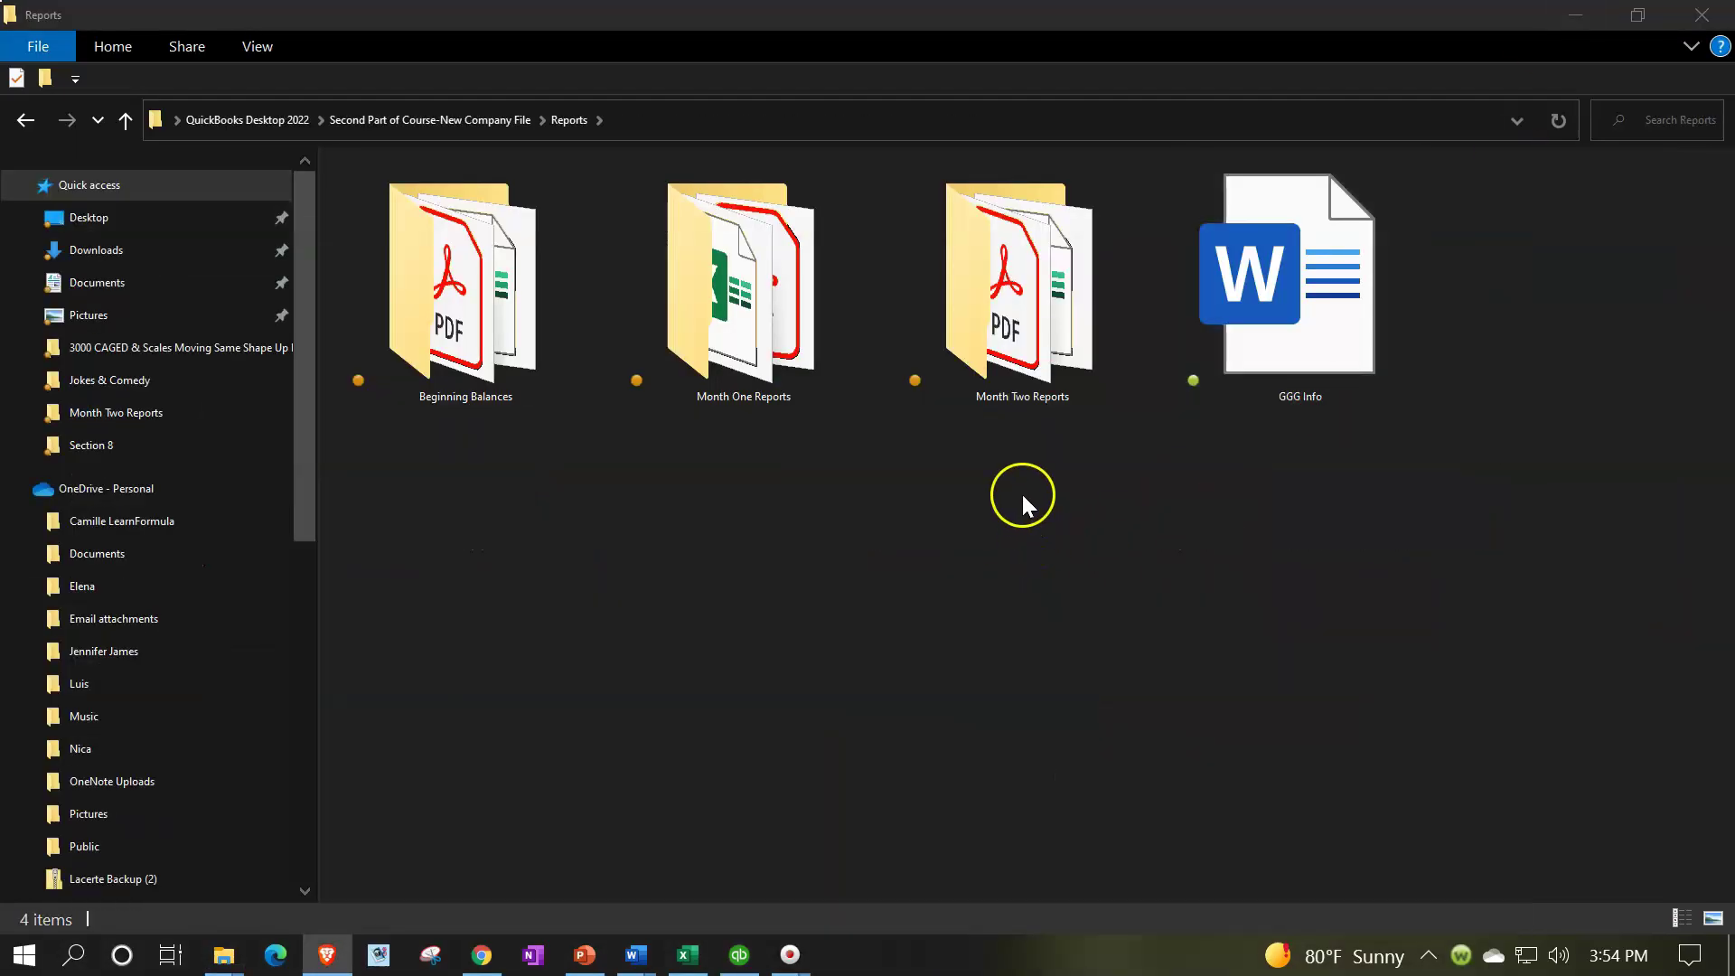
double_click(1070, 341)
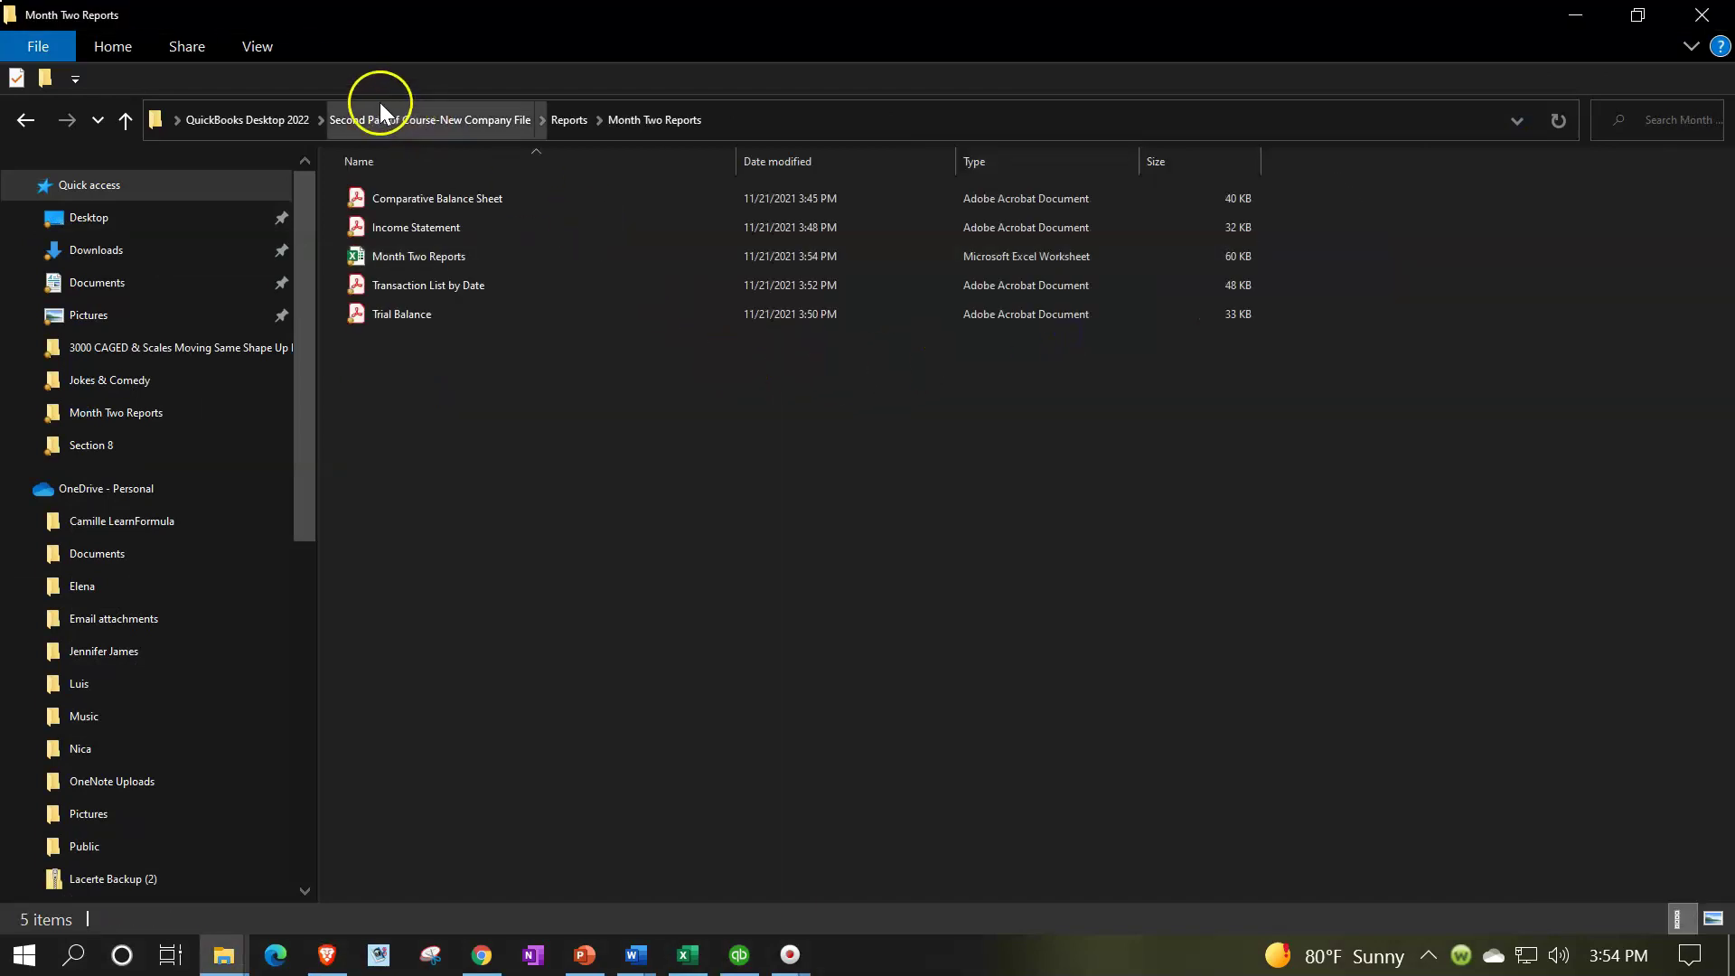
- Display the folder's files as extra large icons and create a new subfolder named Month Two Report
click(255, 45)
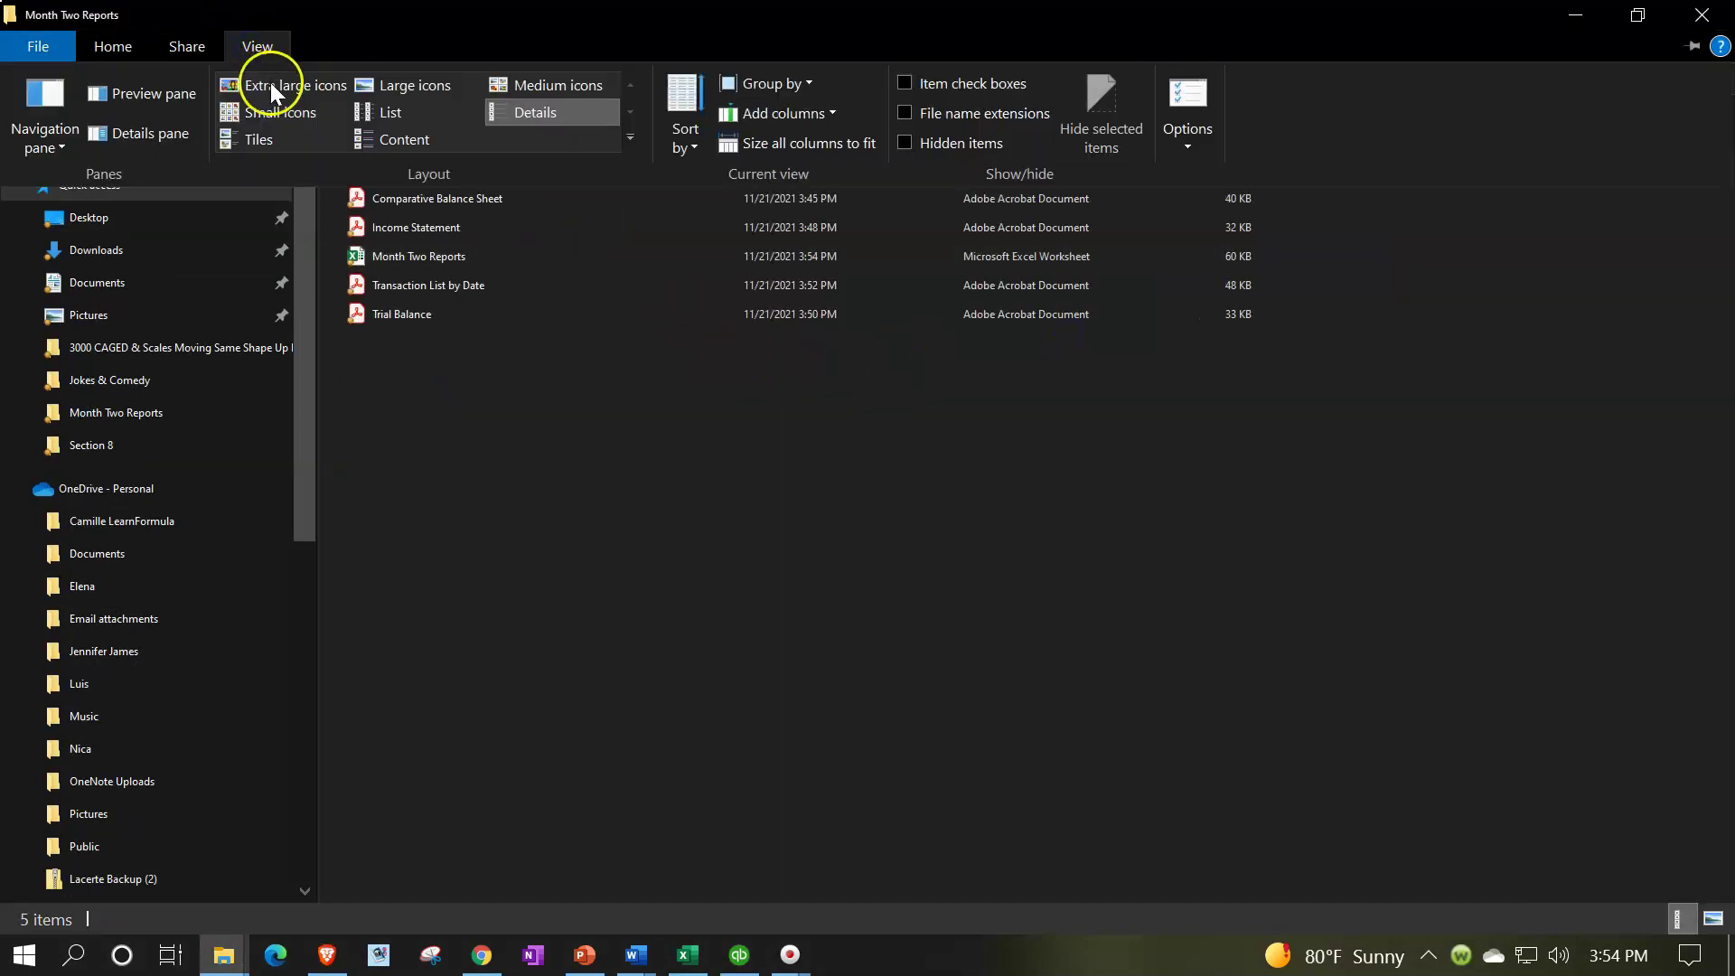
click(275, 91)
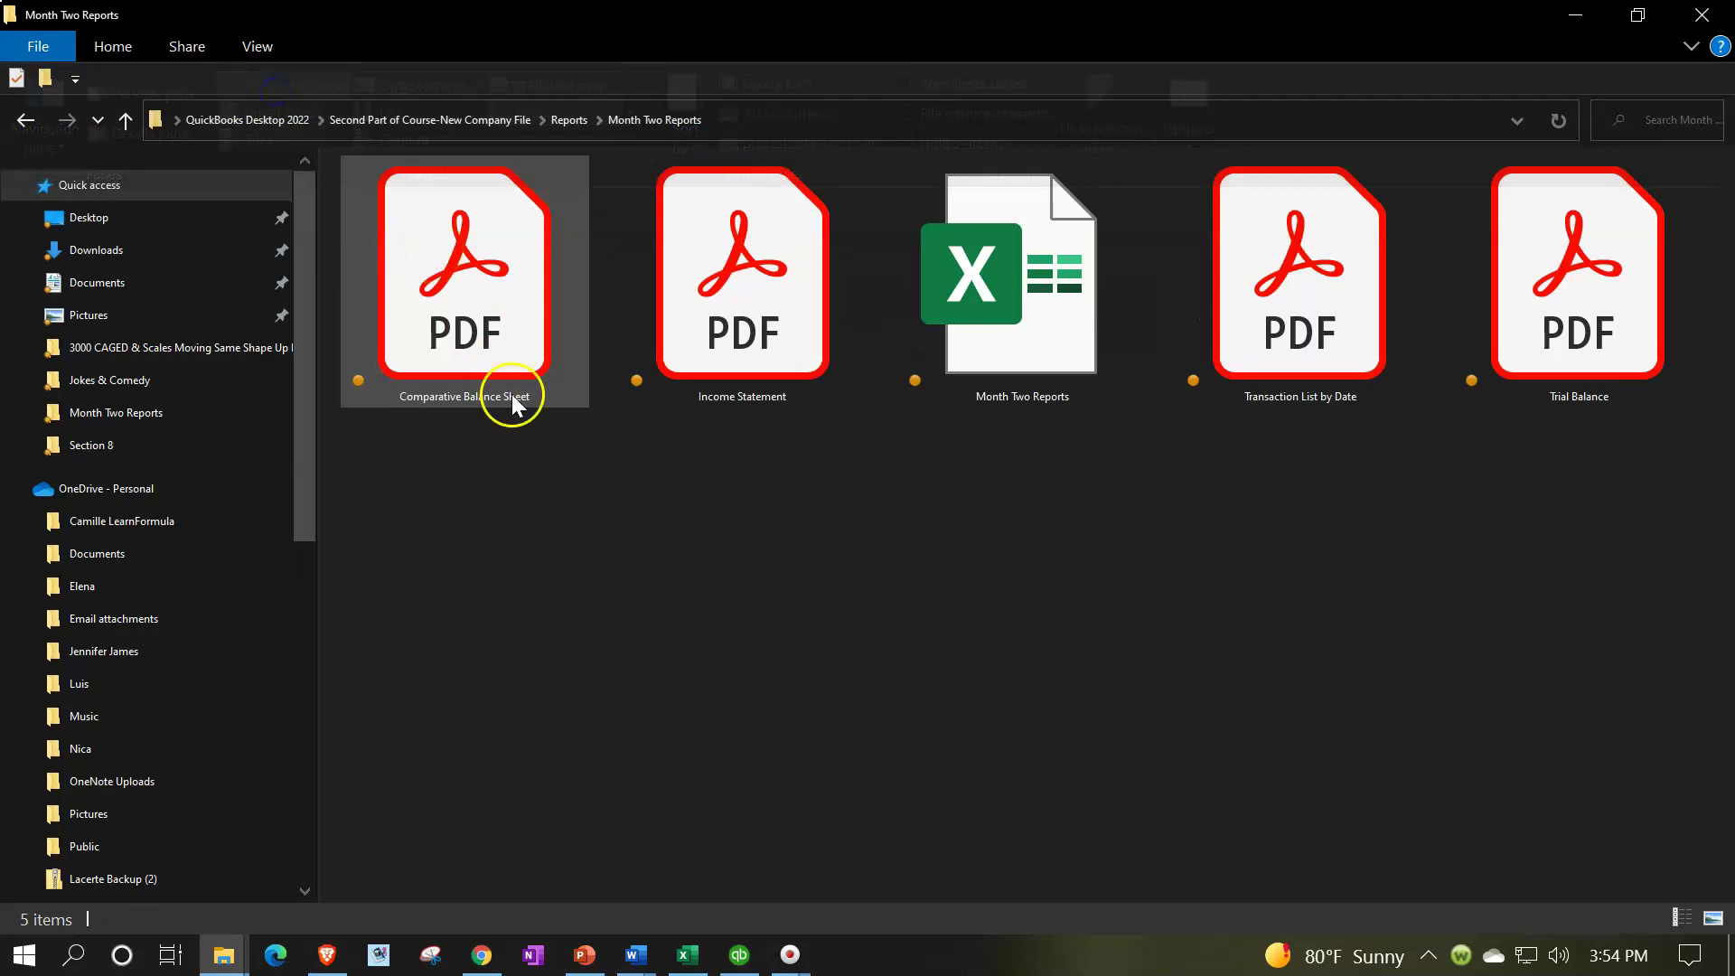
right_click(615, 540)
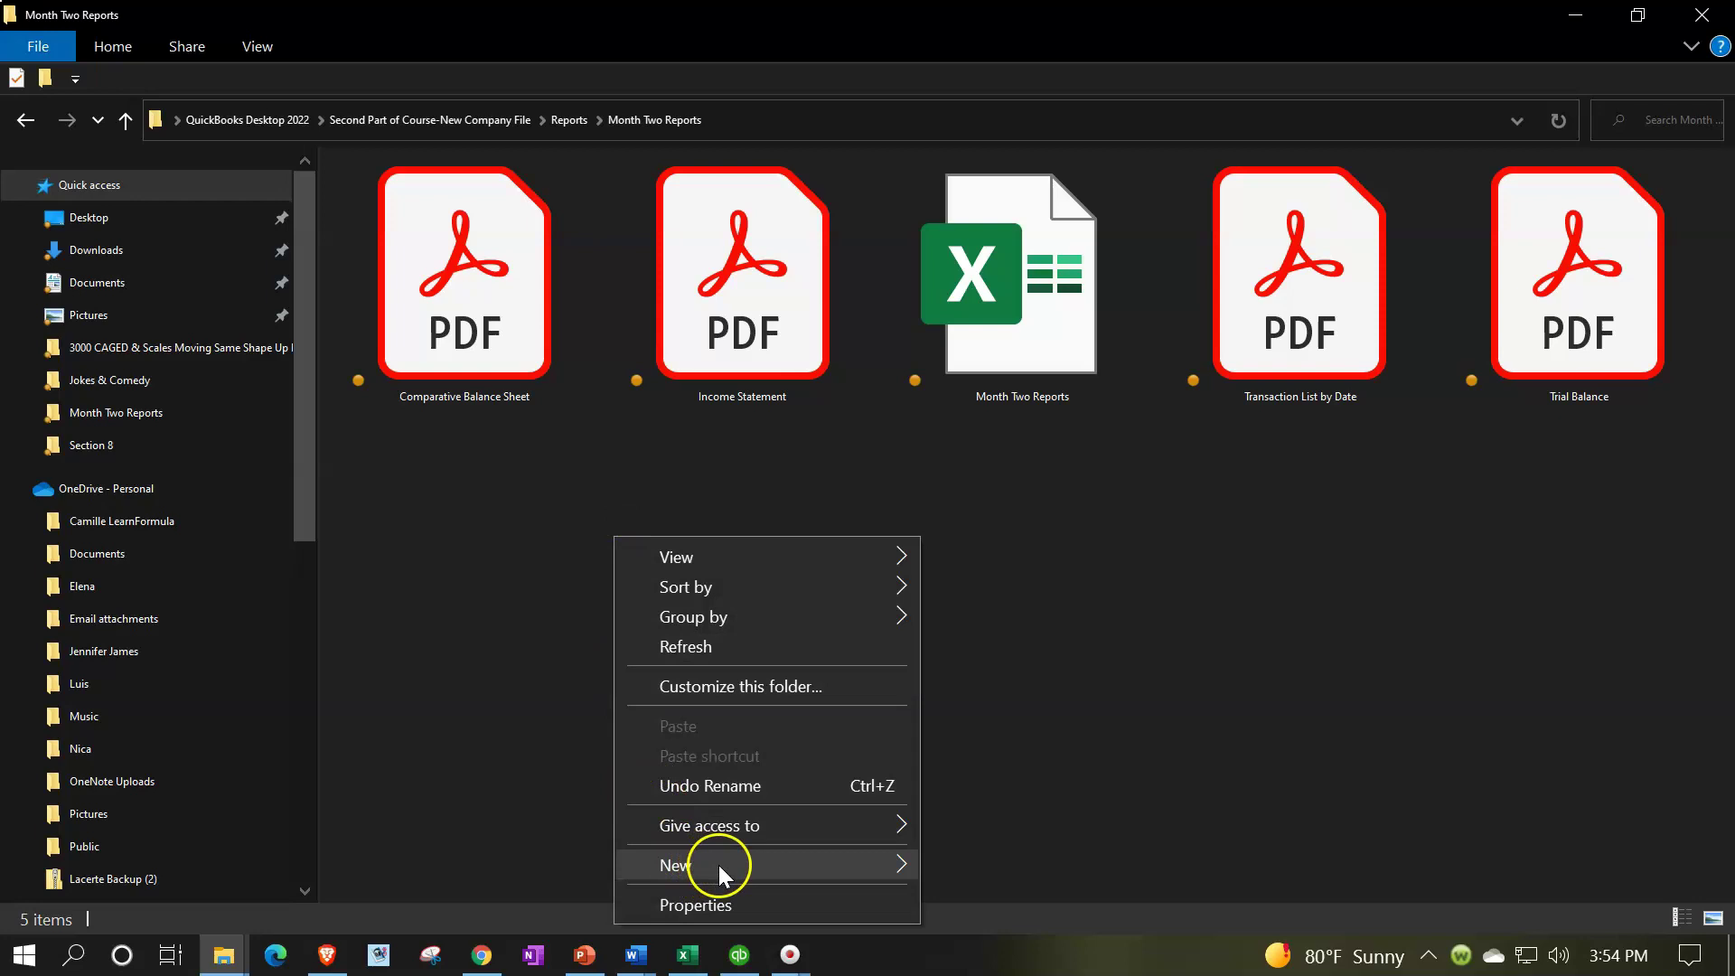
mouse_move(871, 865)
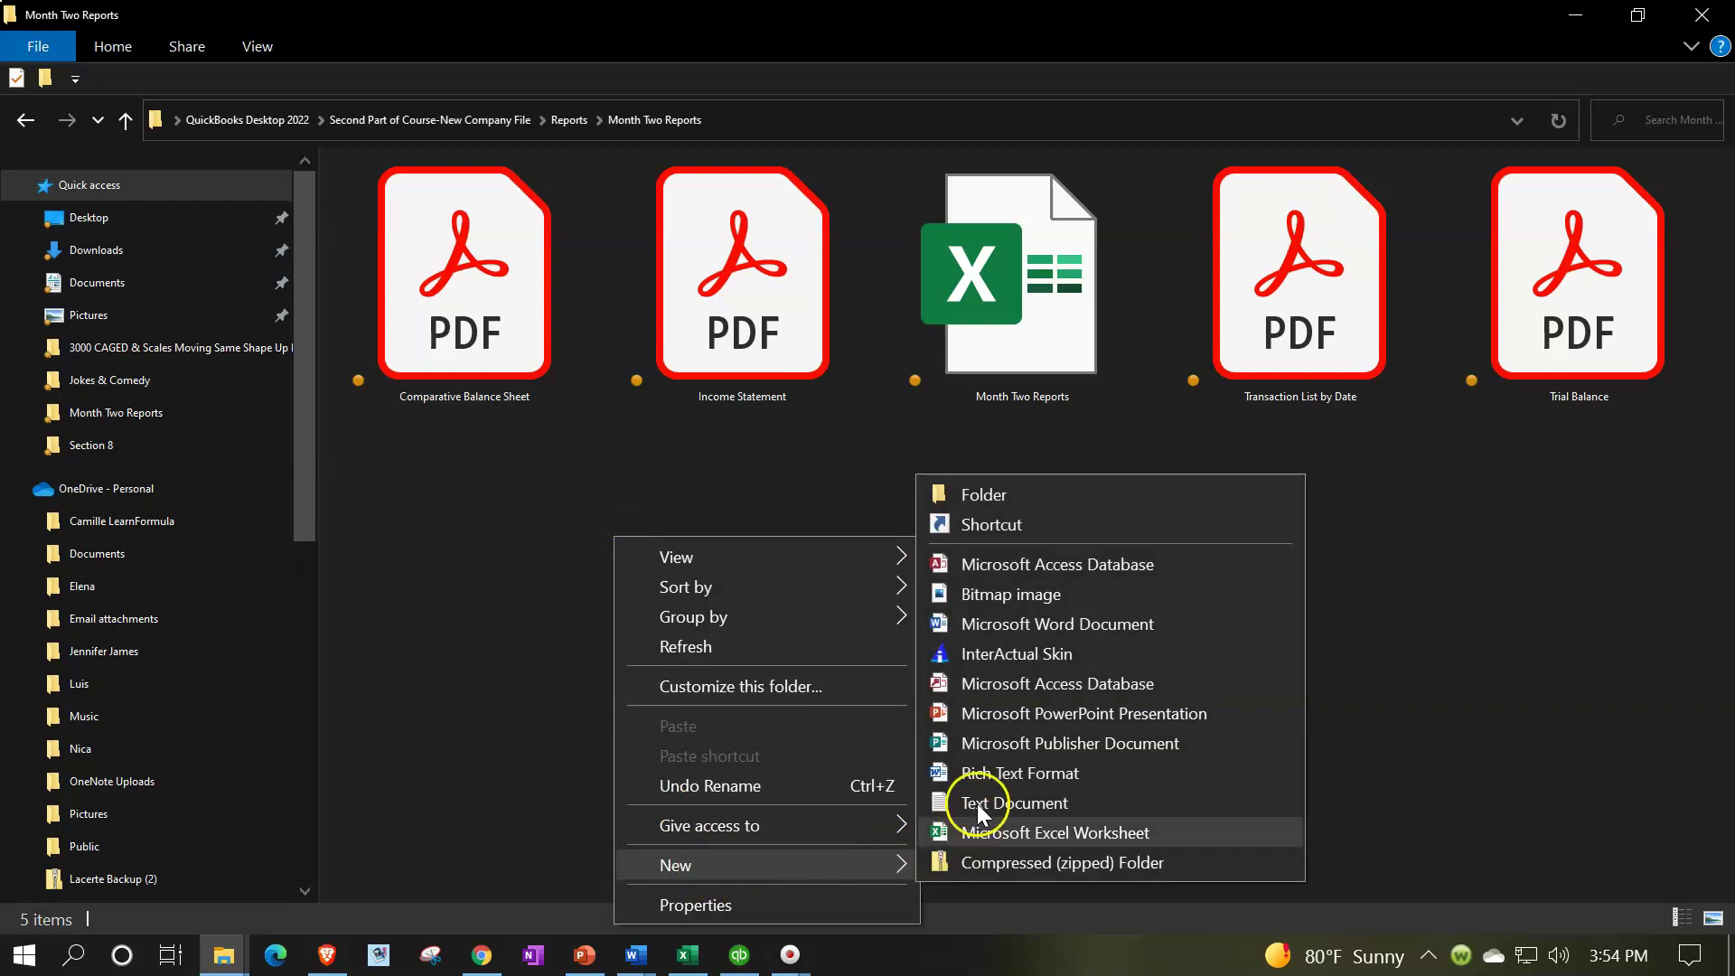
click(985, 494)
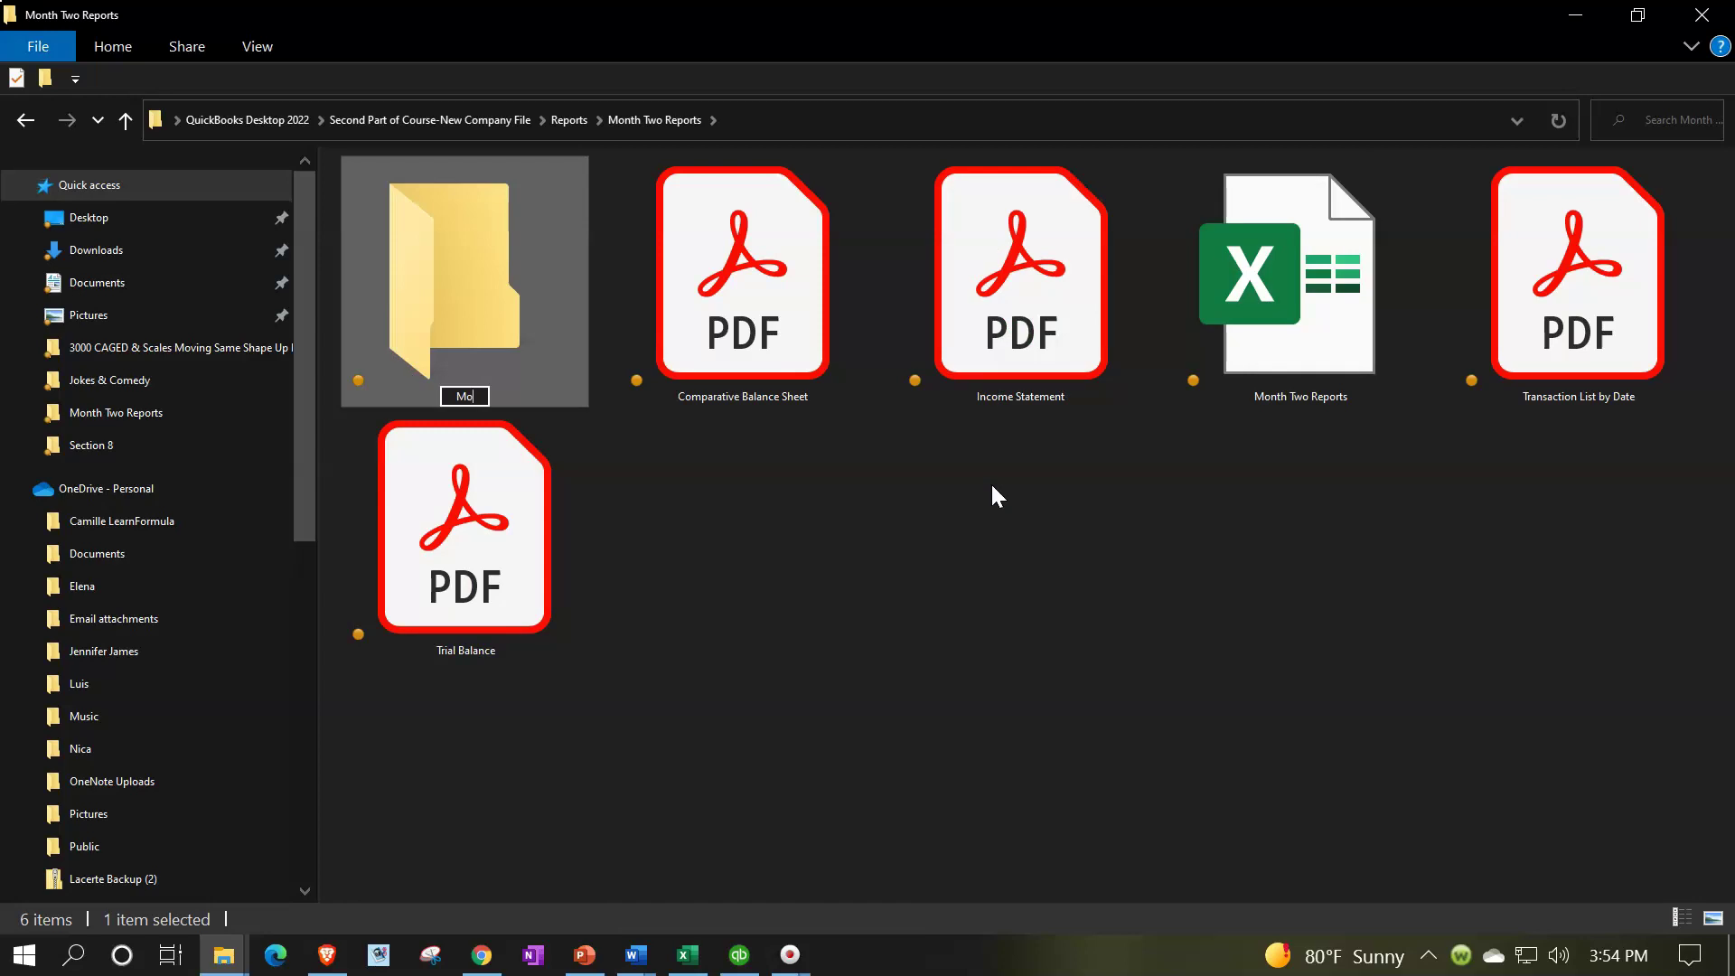
text(Month Two Repor)
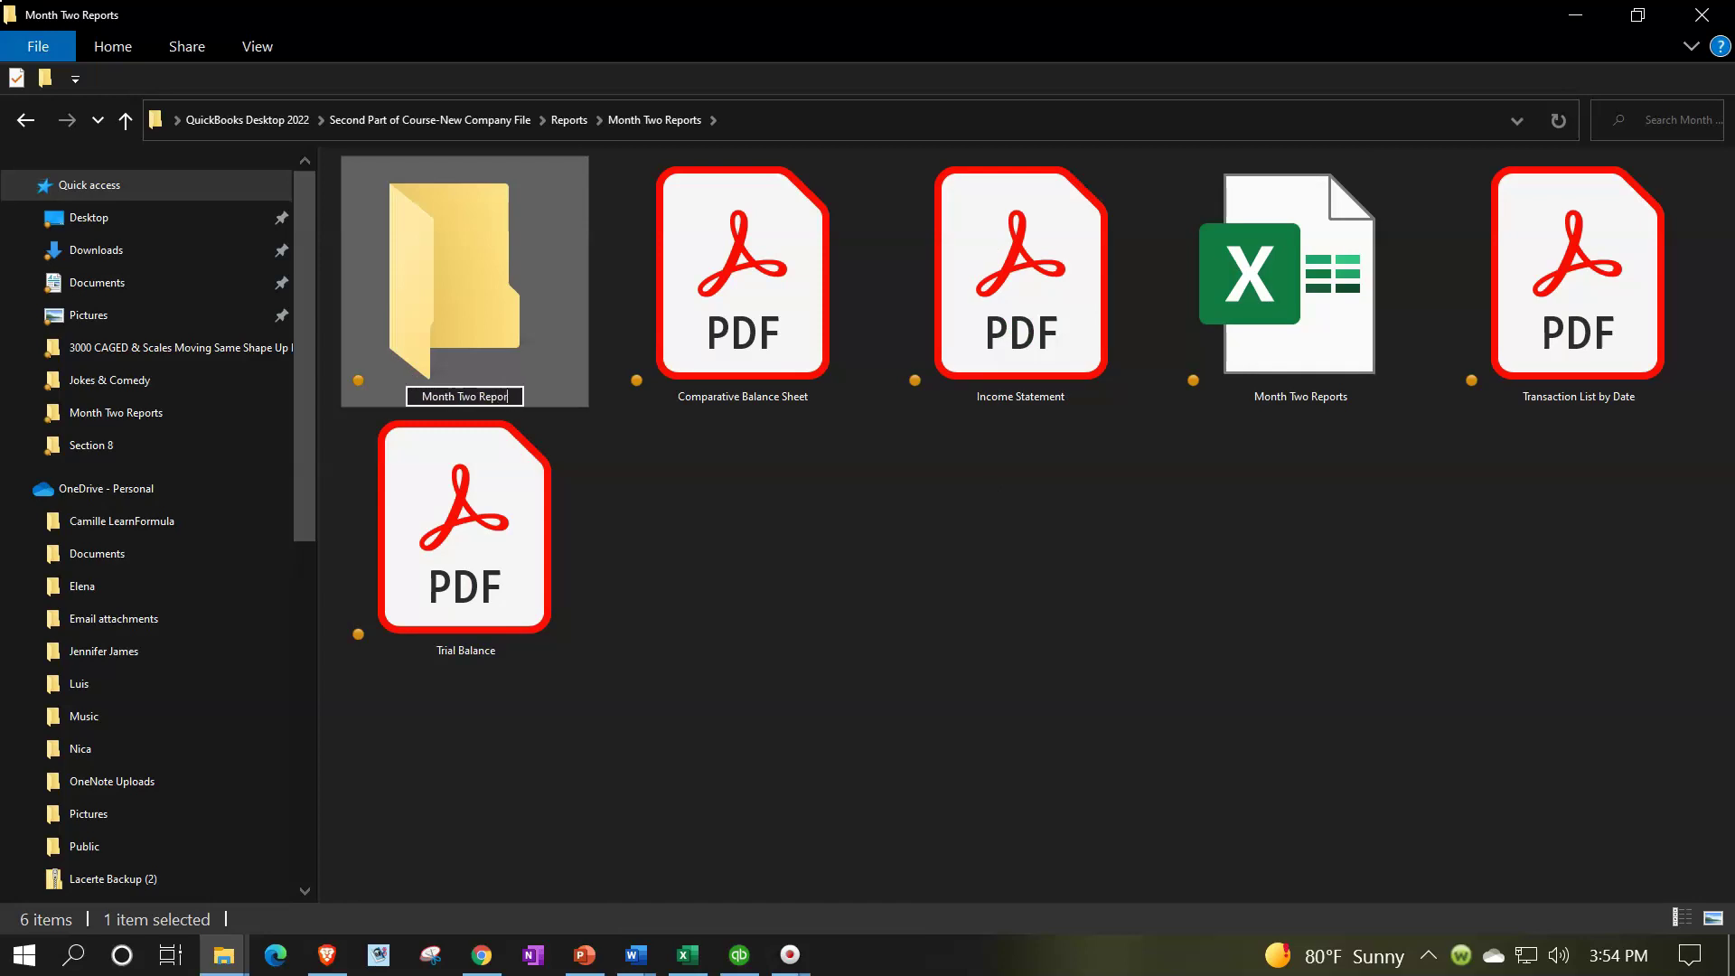
text(t)
click(893, 611)
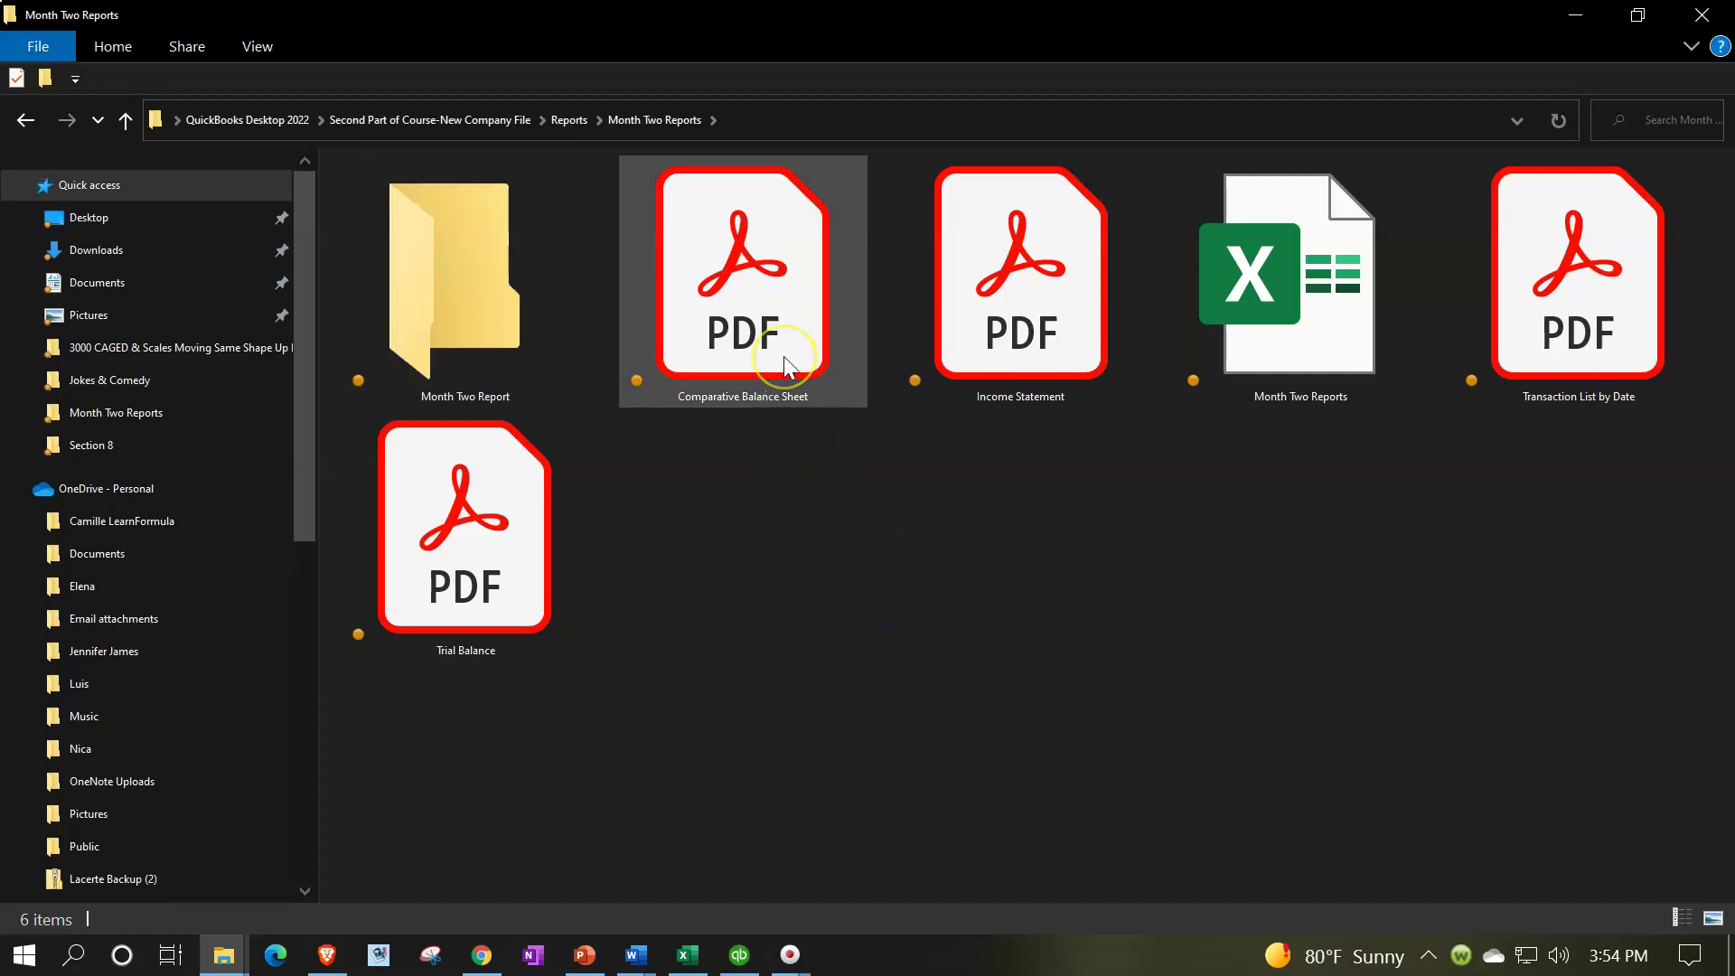
- Move the Comparative Balance Sheet, Income Statement, Trial Balance and Transaction List by Date PDFs into the Month Two Report folder
drag(785, 364, 557, 343)
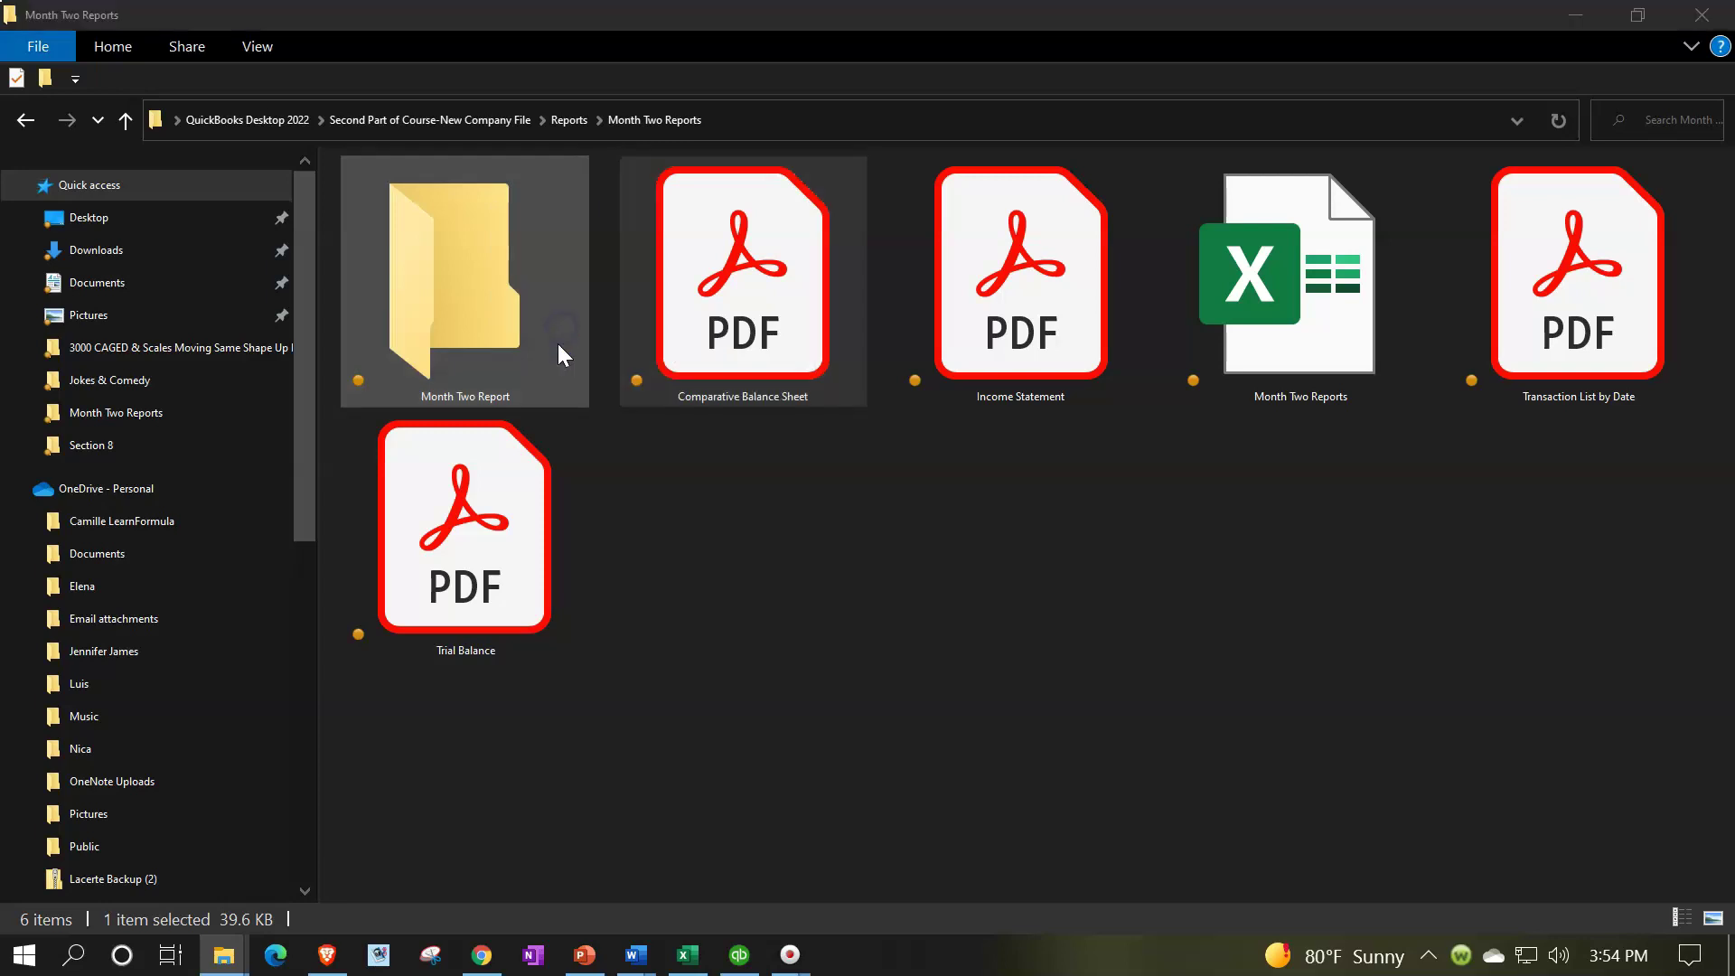
drag(783, 338, 548, 355)
drag(1264, 353, 540, 360)
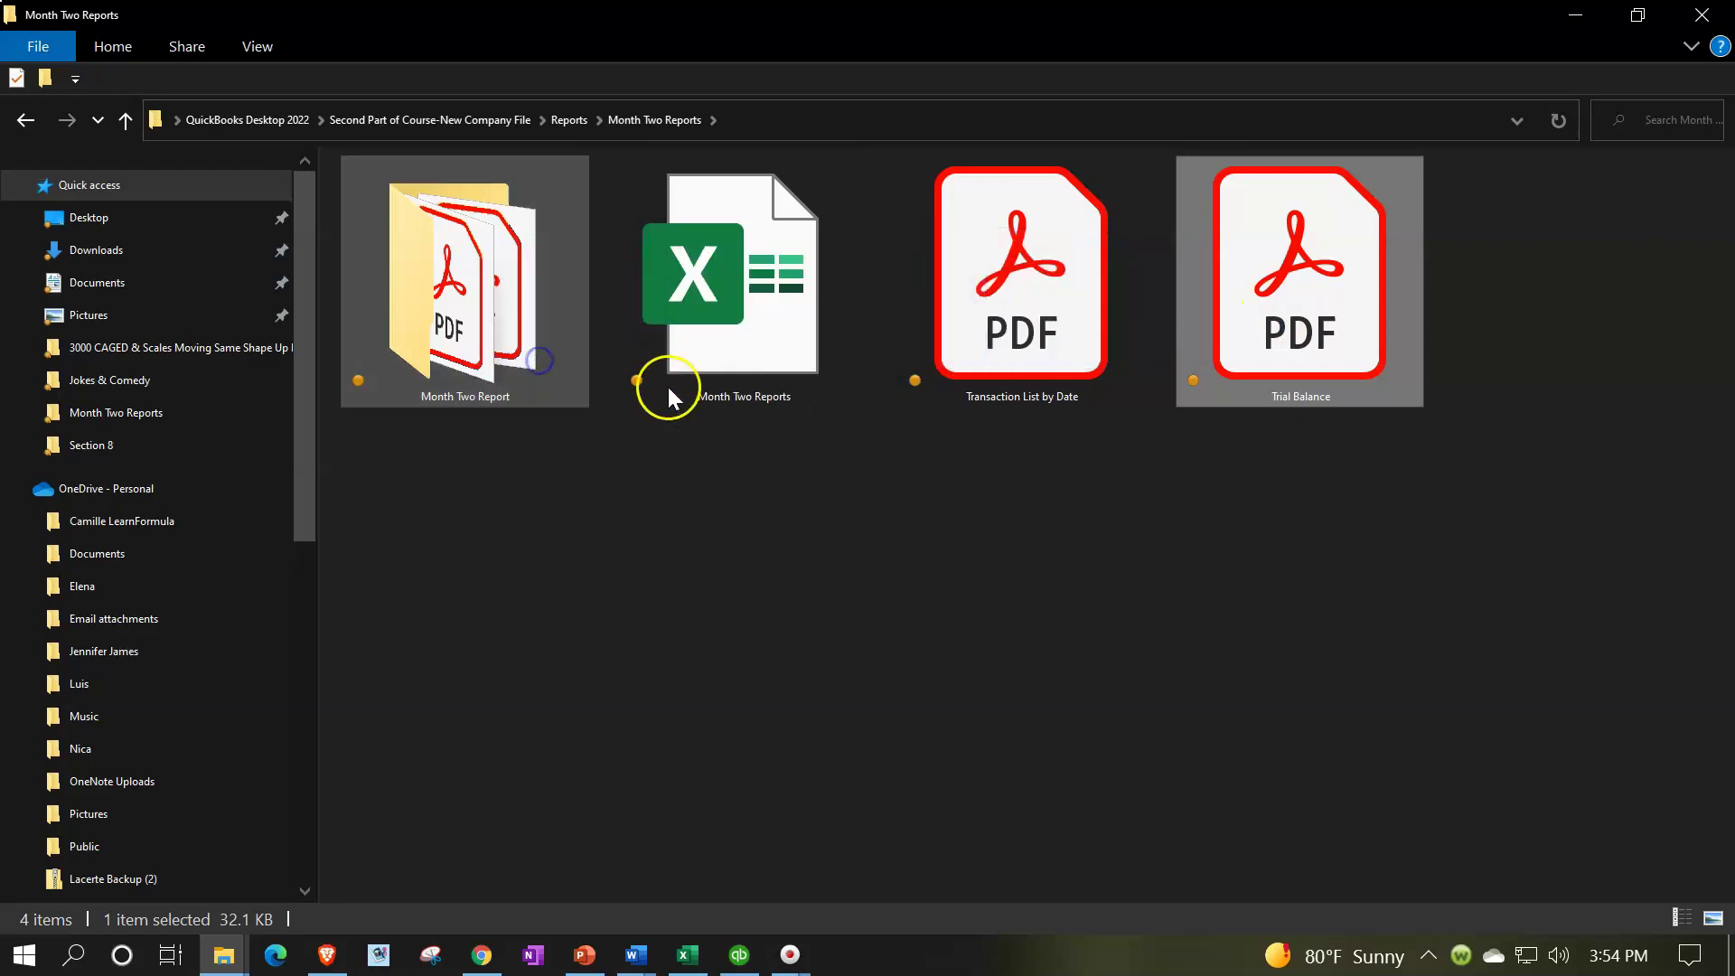
drag(931, 327, 520, 339)
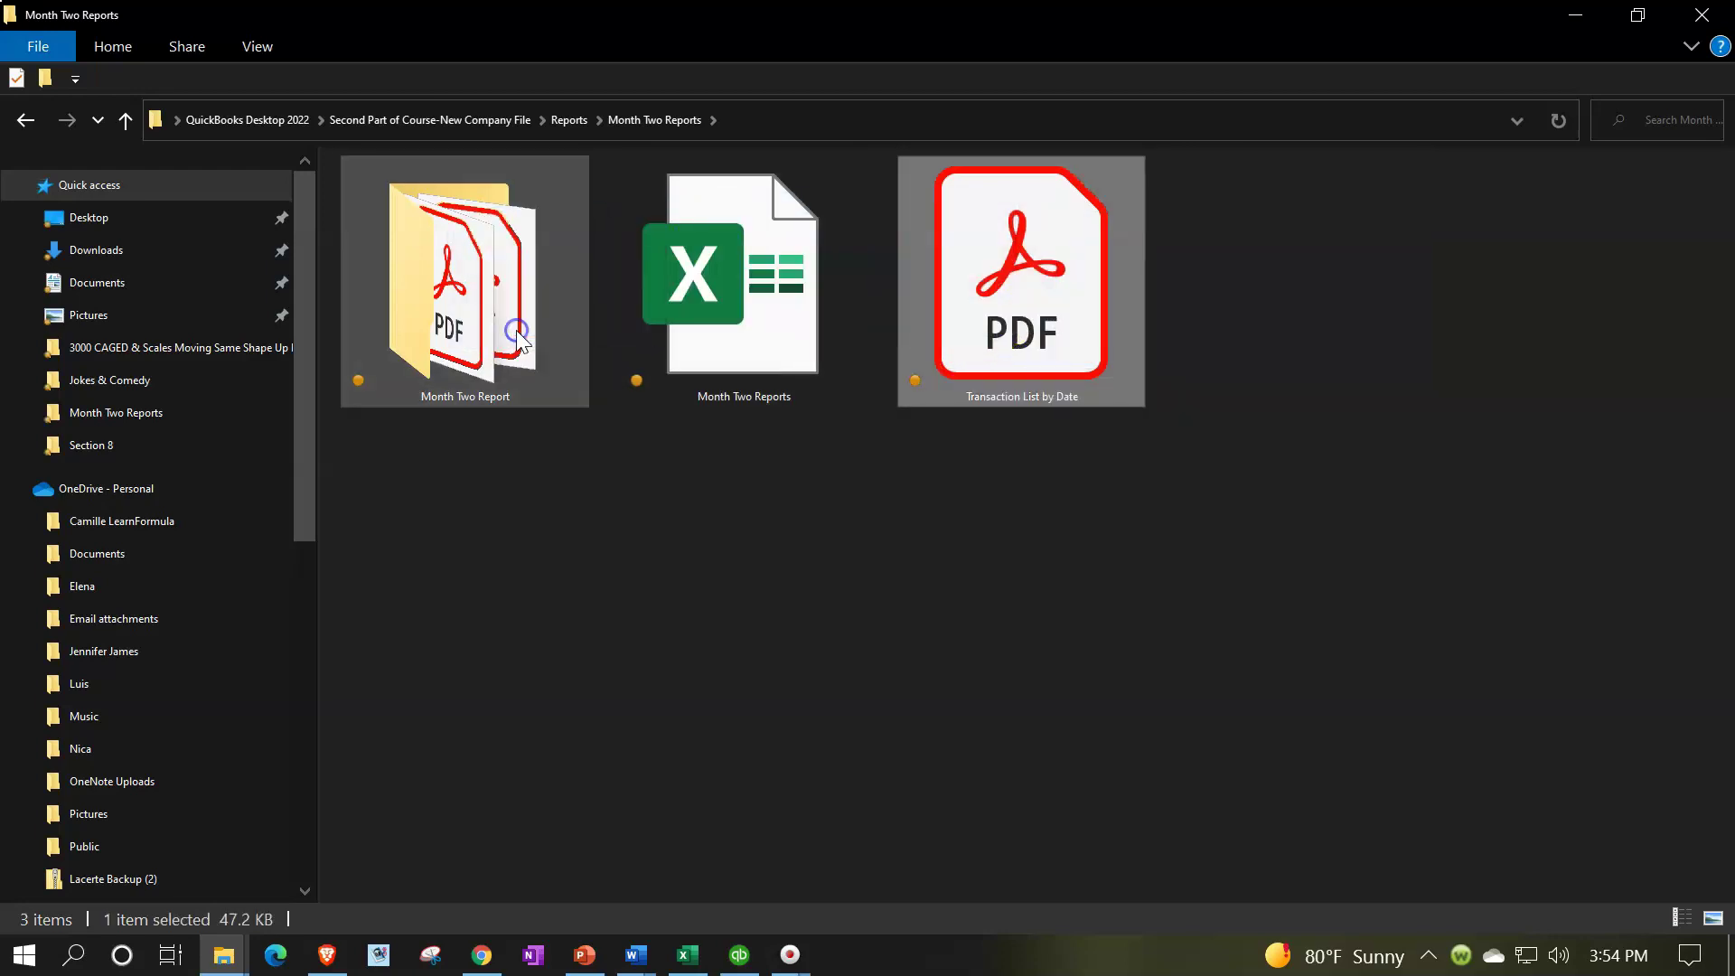
- Compress the Month Two Report folder of PDFs into a zipped folder
double_click(461, 276)
right_click(459, 271)
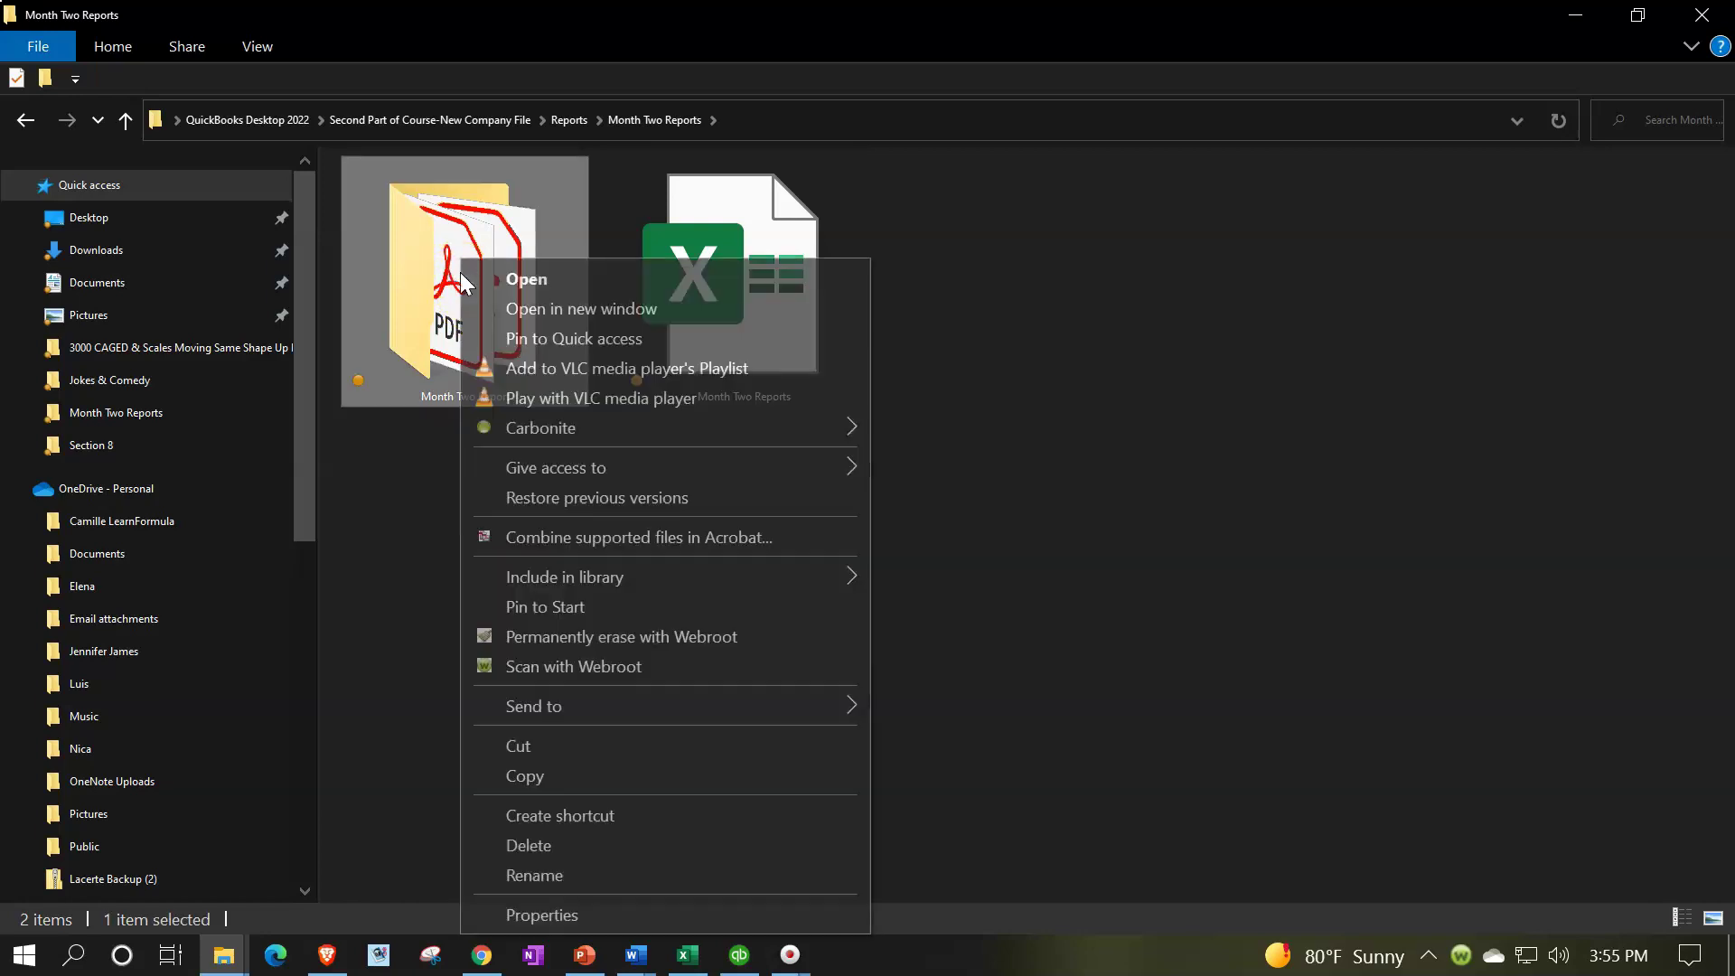
mouse_move(678, 694)
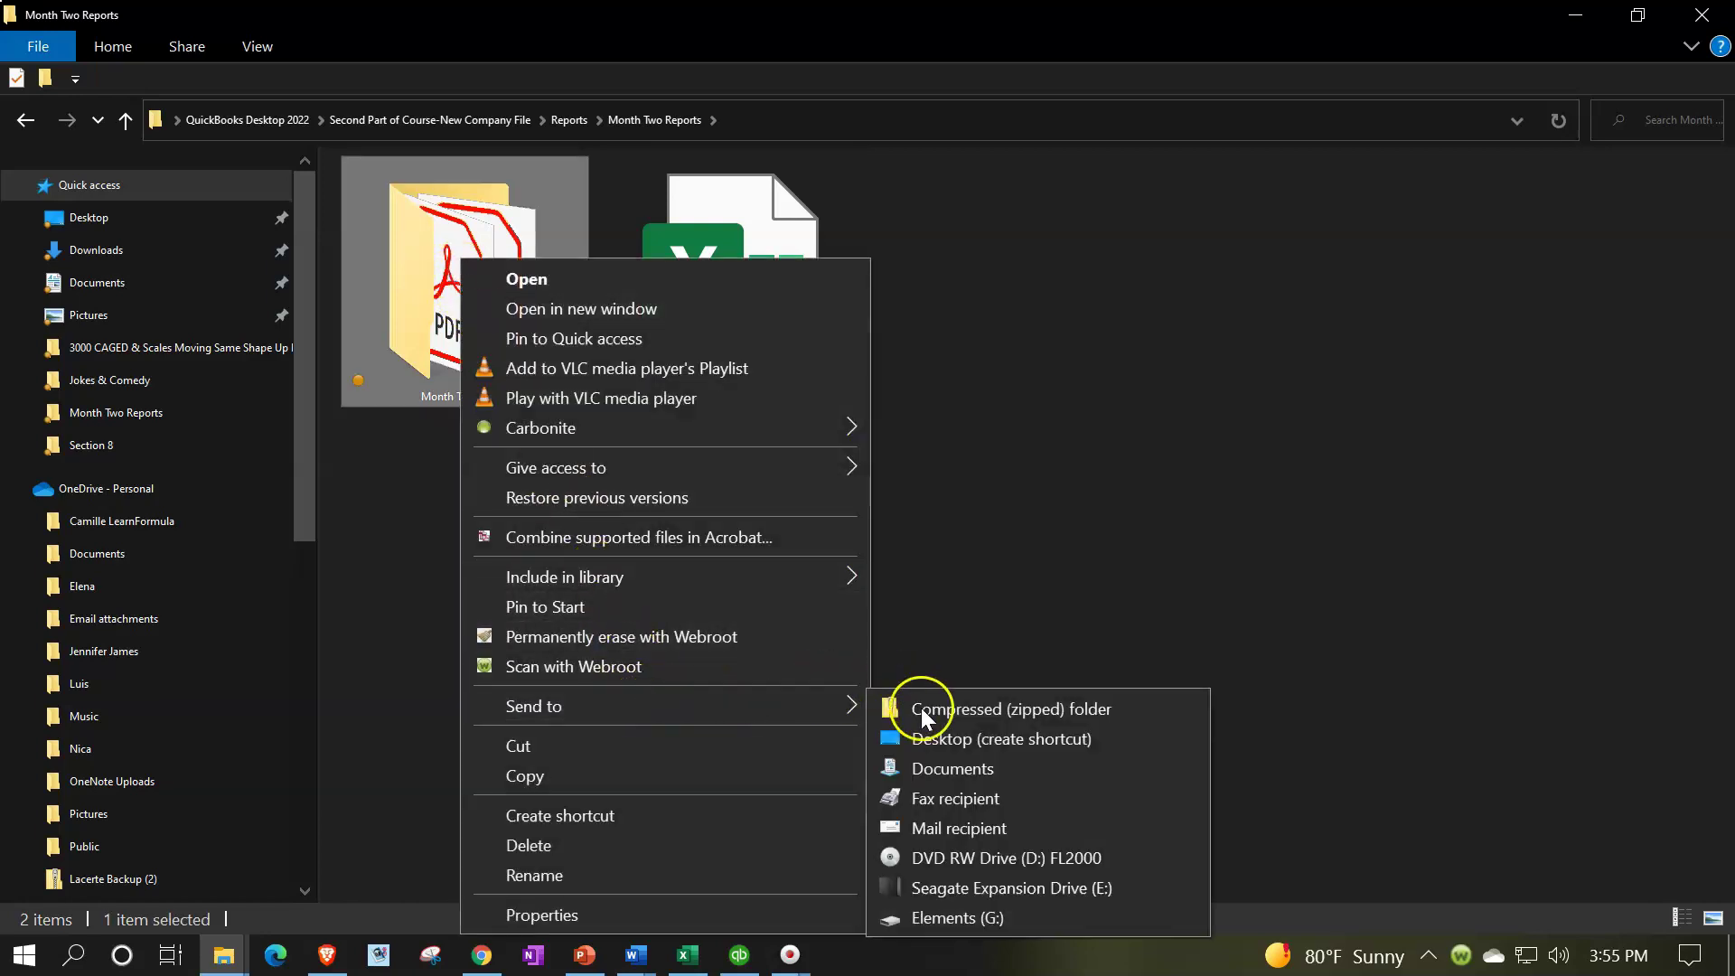
click(882, 704)
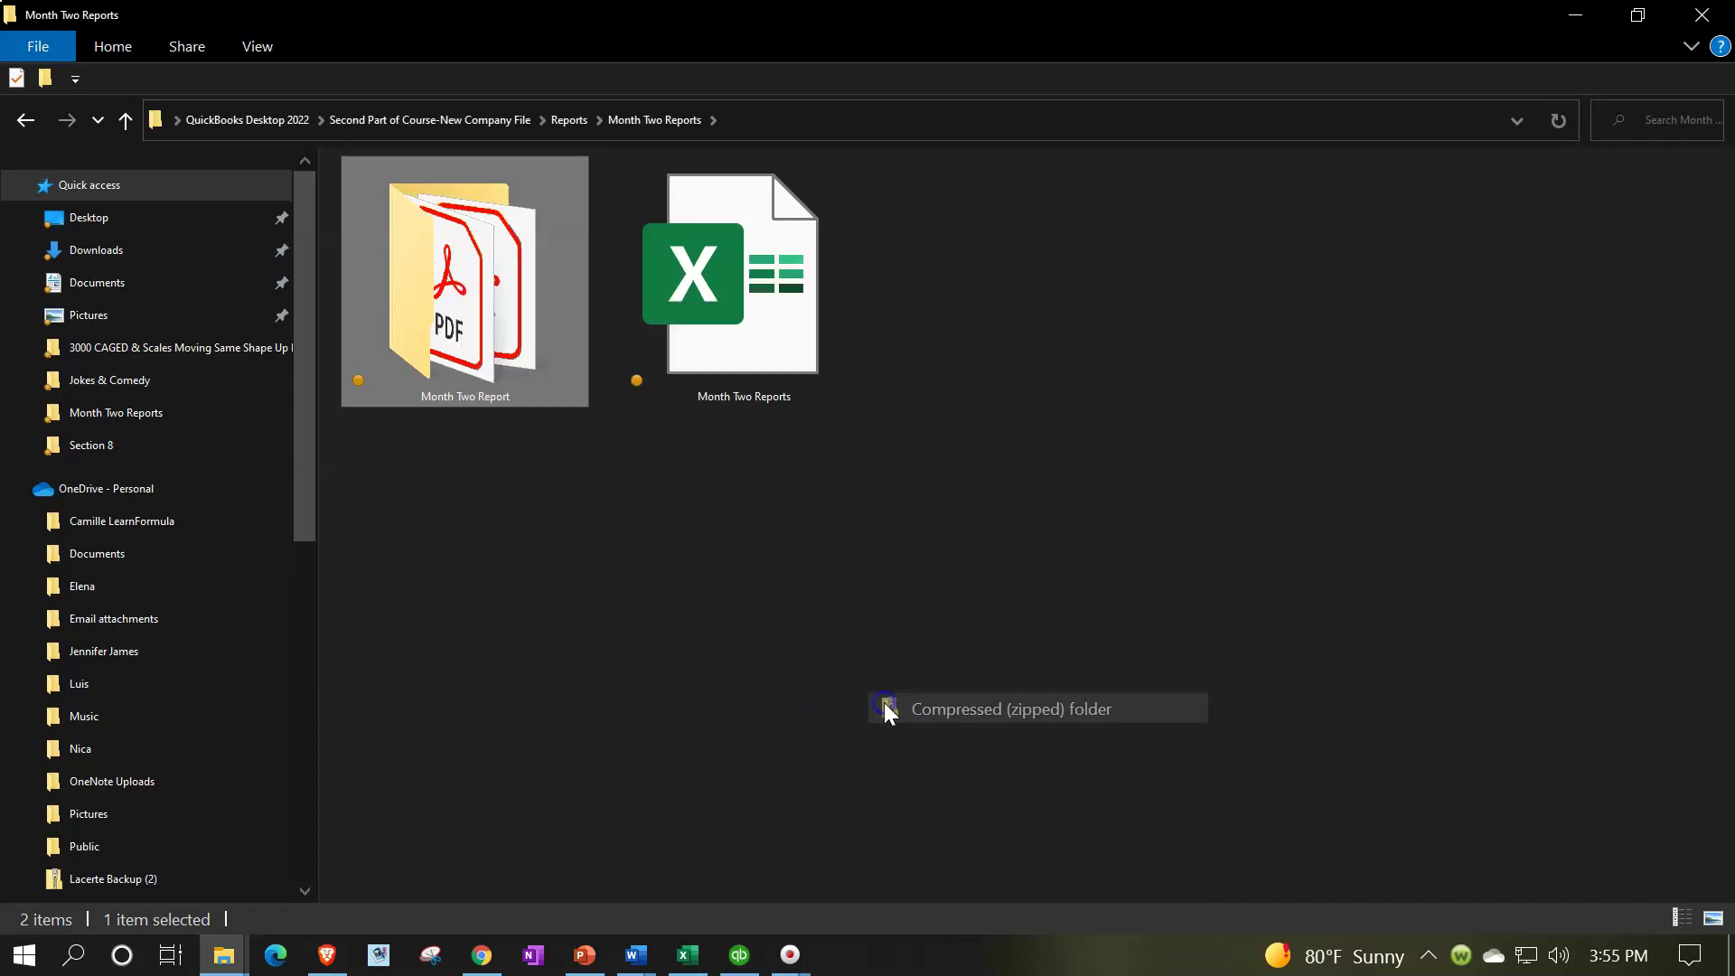
click(744, 562)
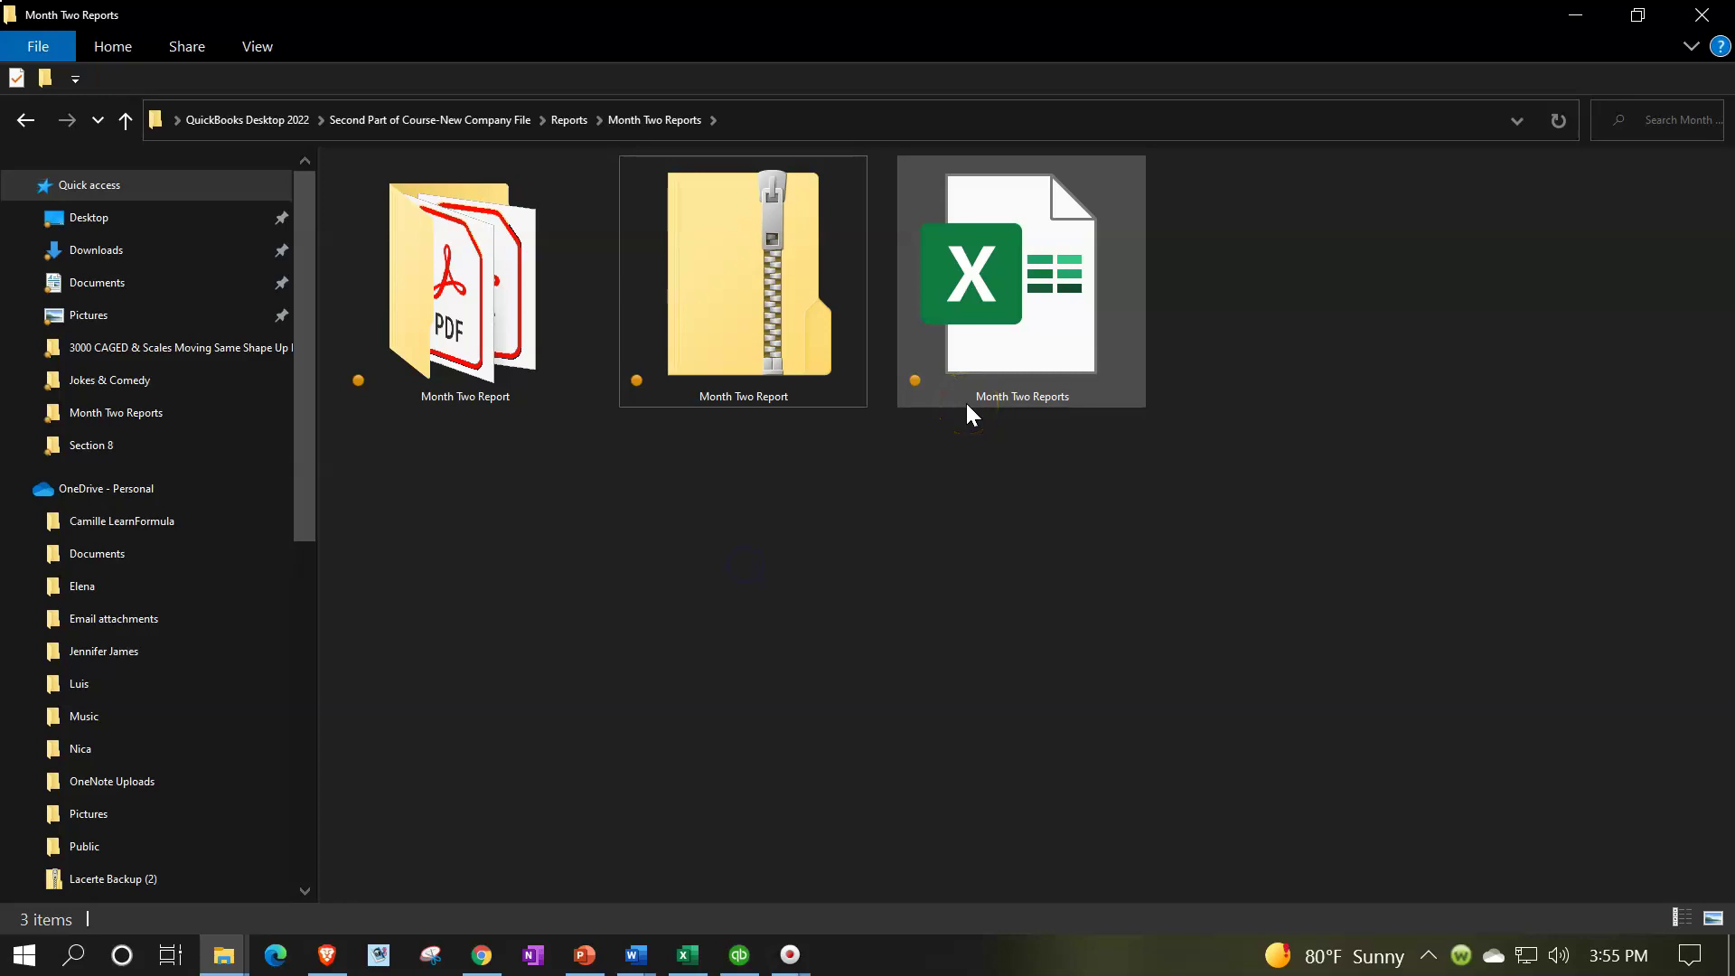
- Switch to Excel, select CutePDF Writer as the workbook's printer and open the choice of which sheets to print
click(689, 955)
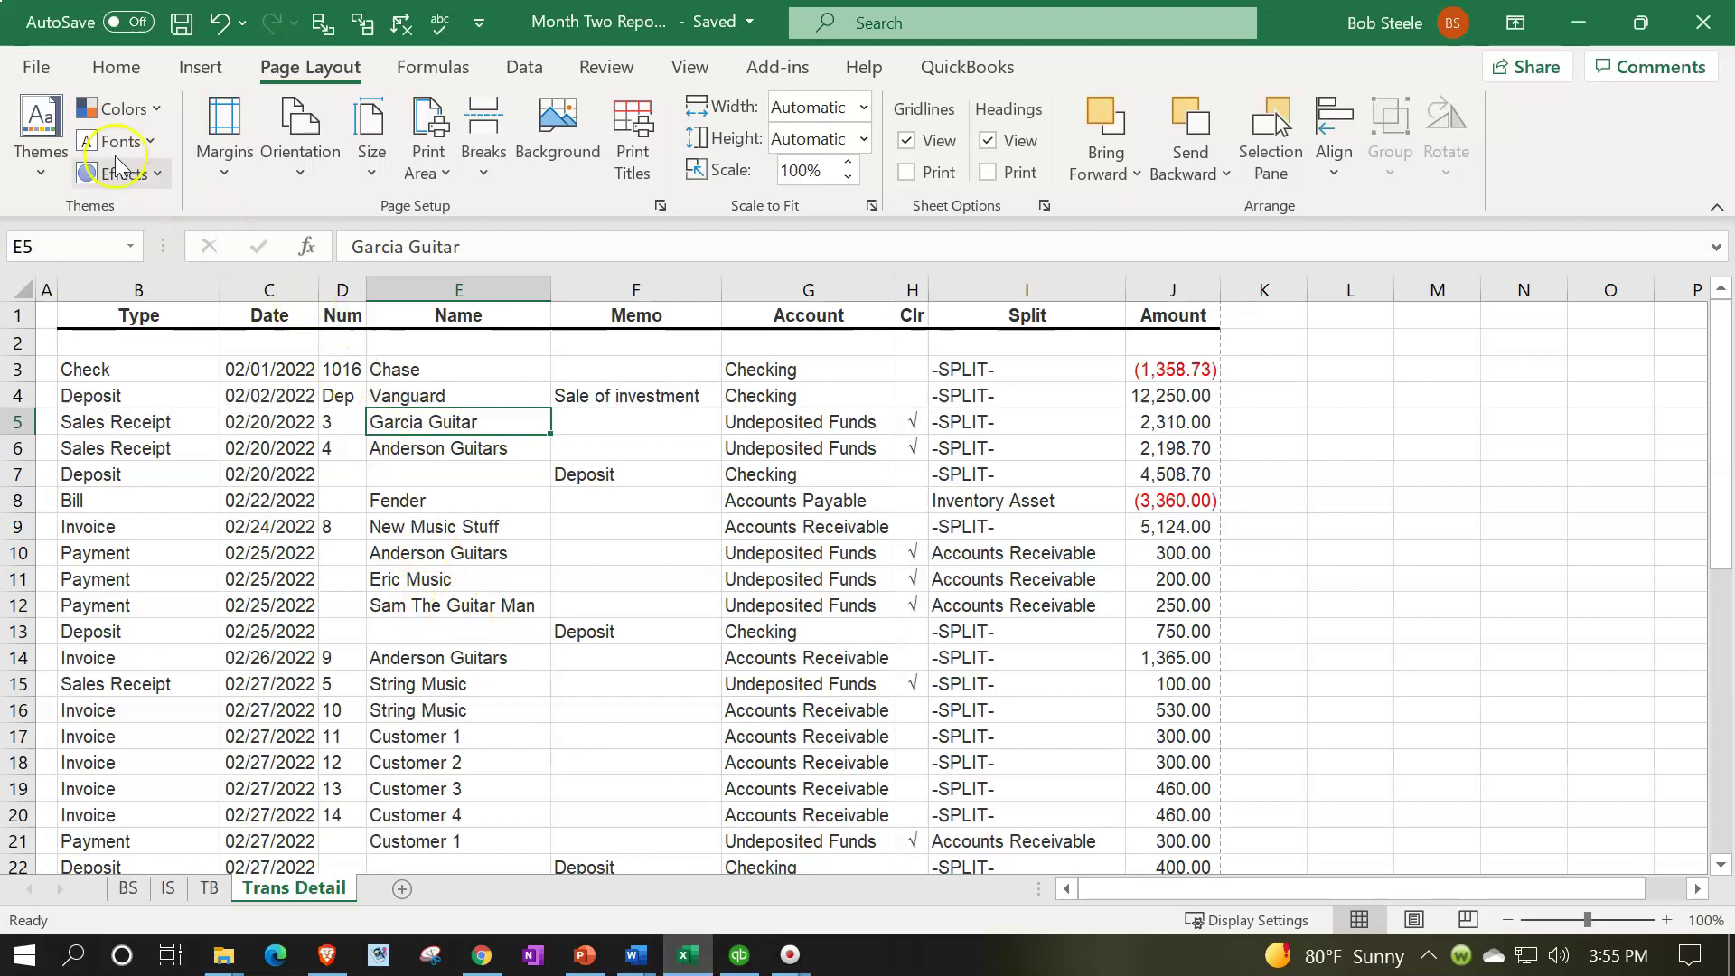
click(36, 69)
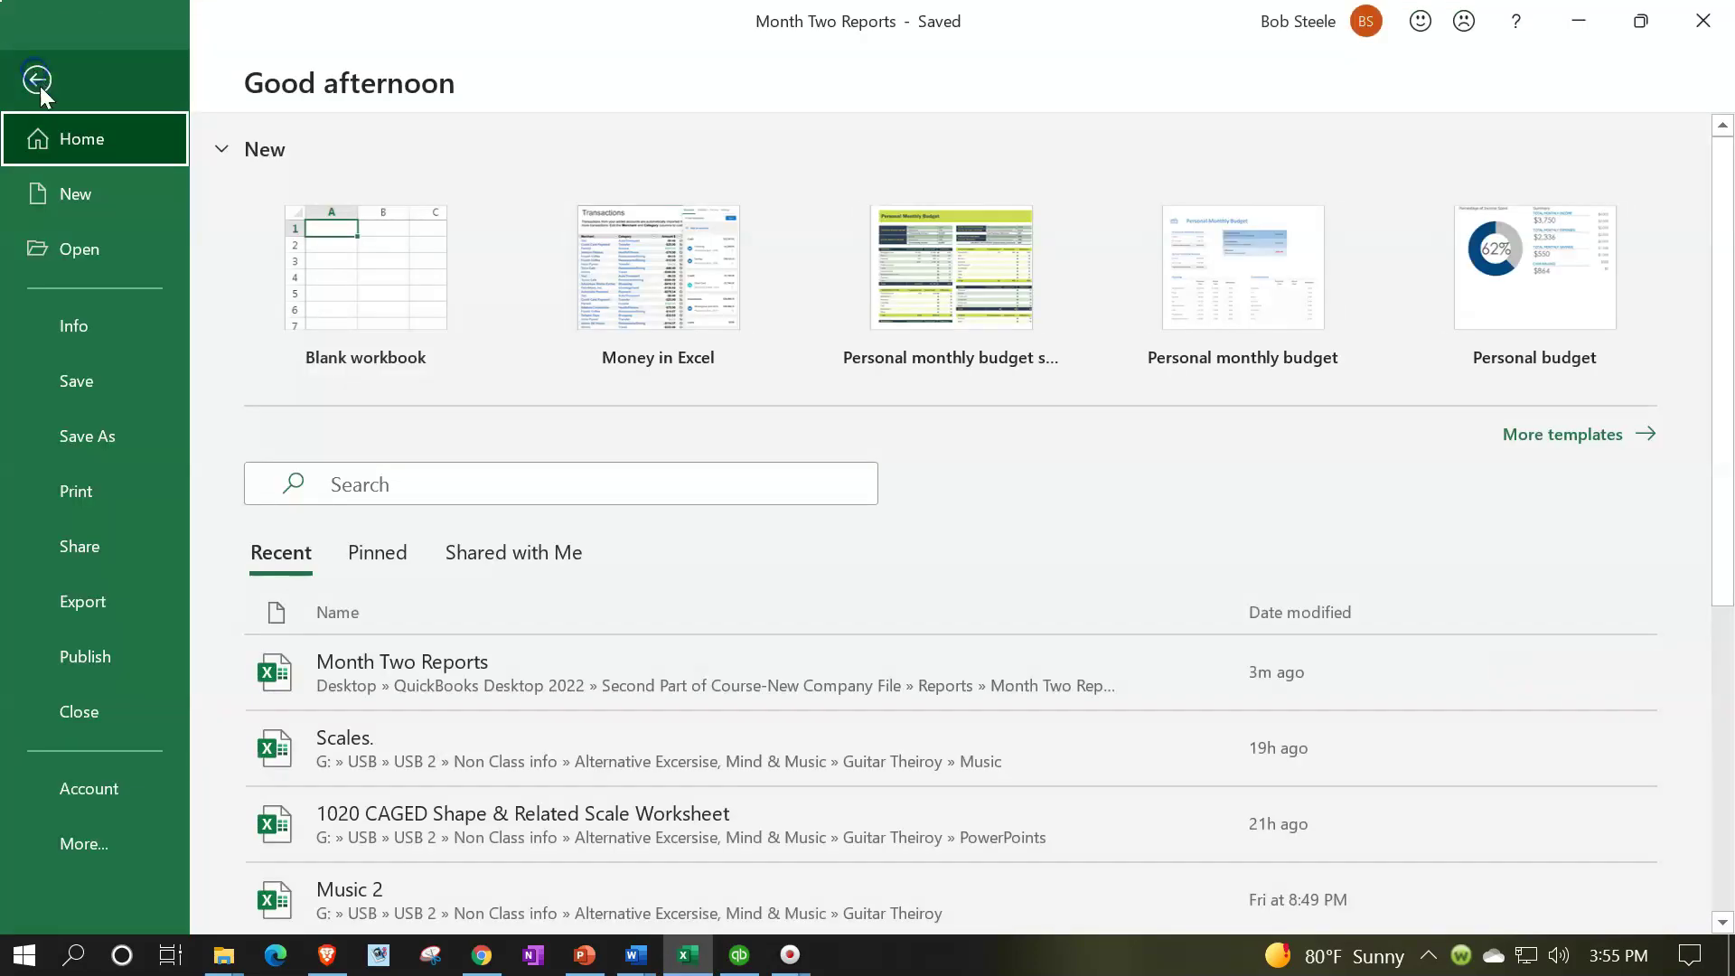
click(108, 497)
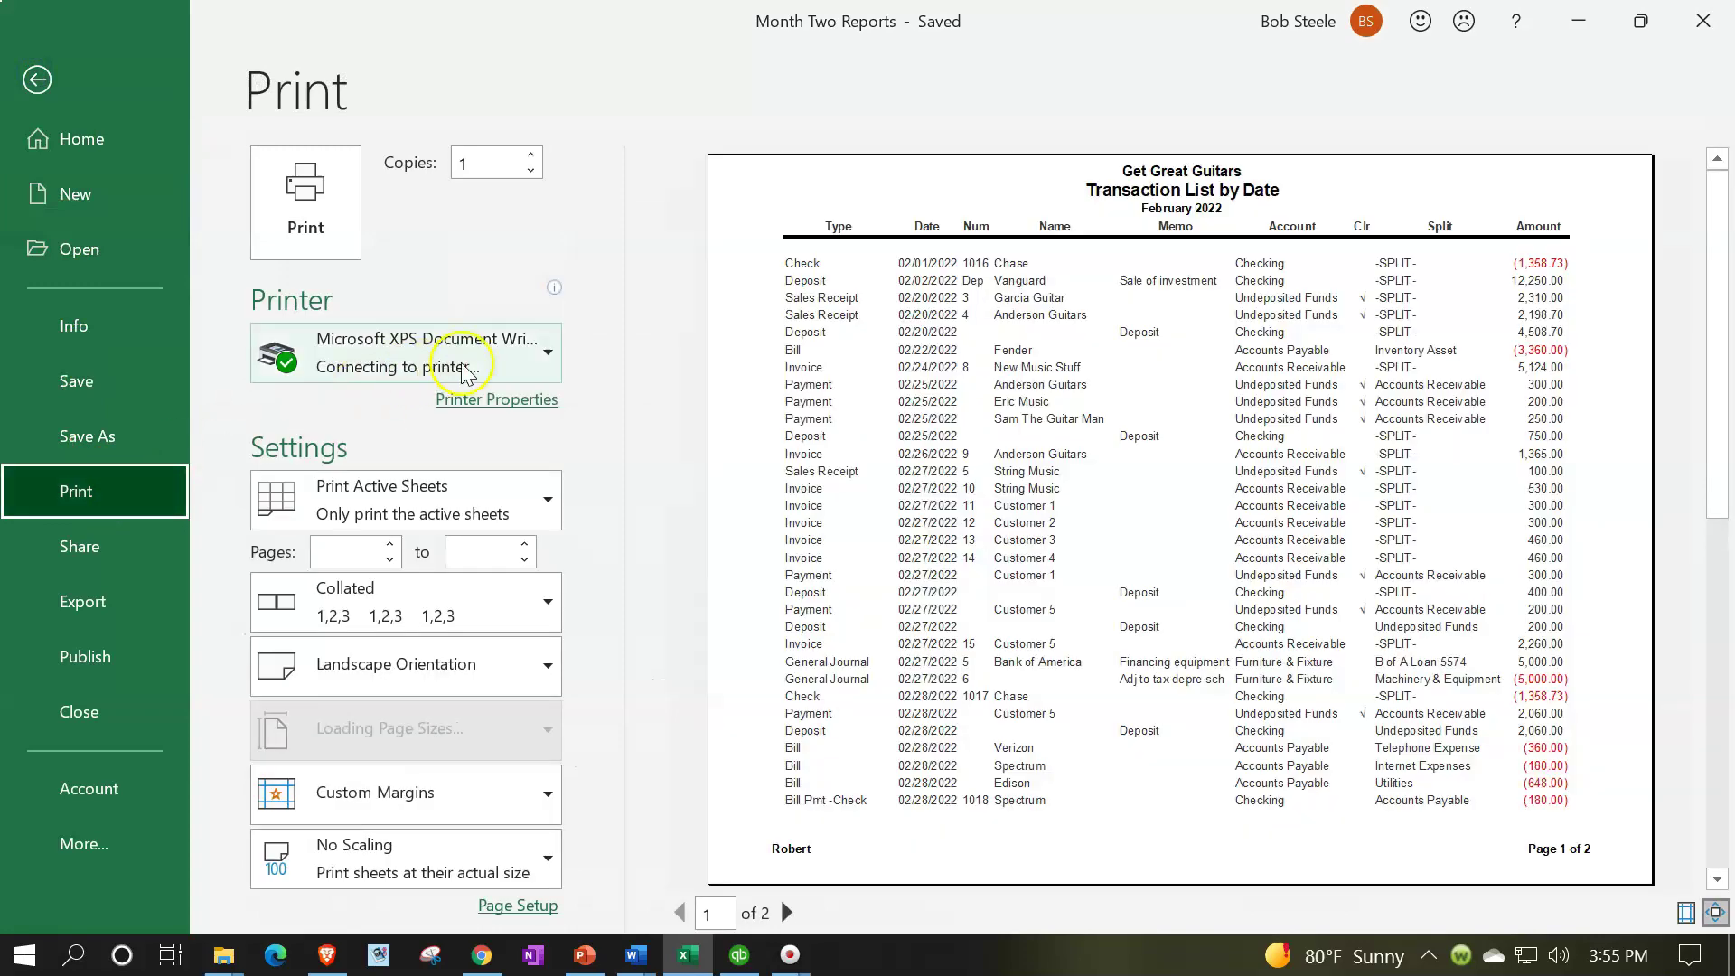
click(522, 350)
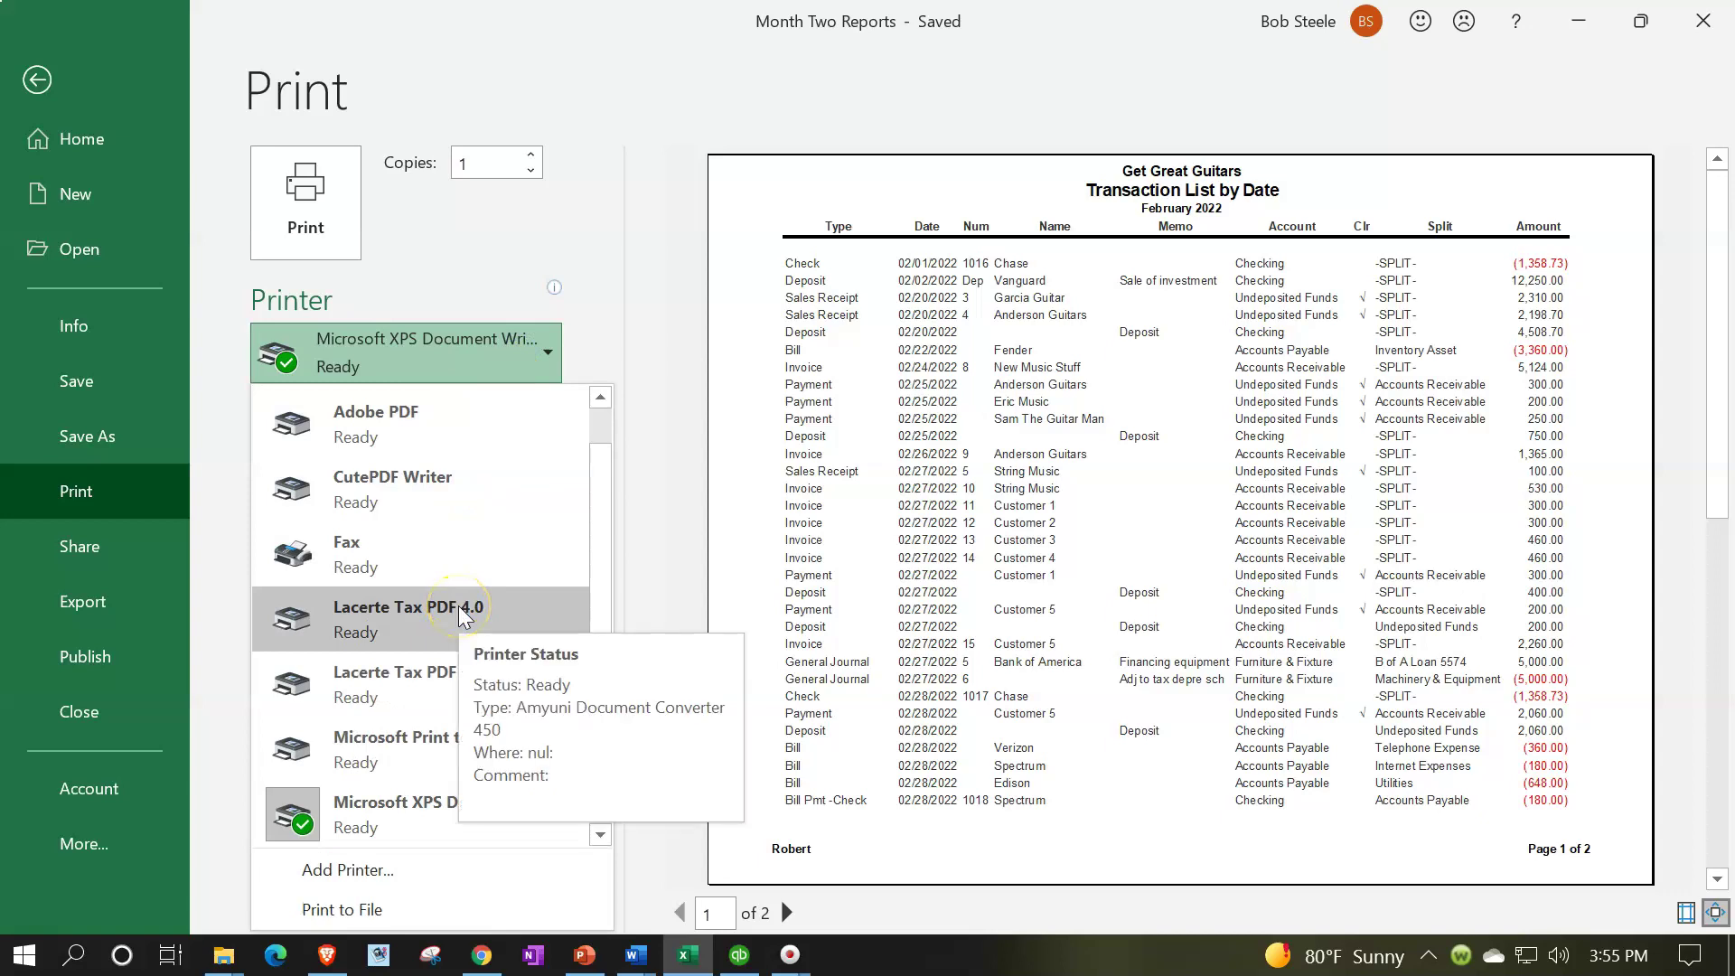
scroll(411, 696, up, 1)
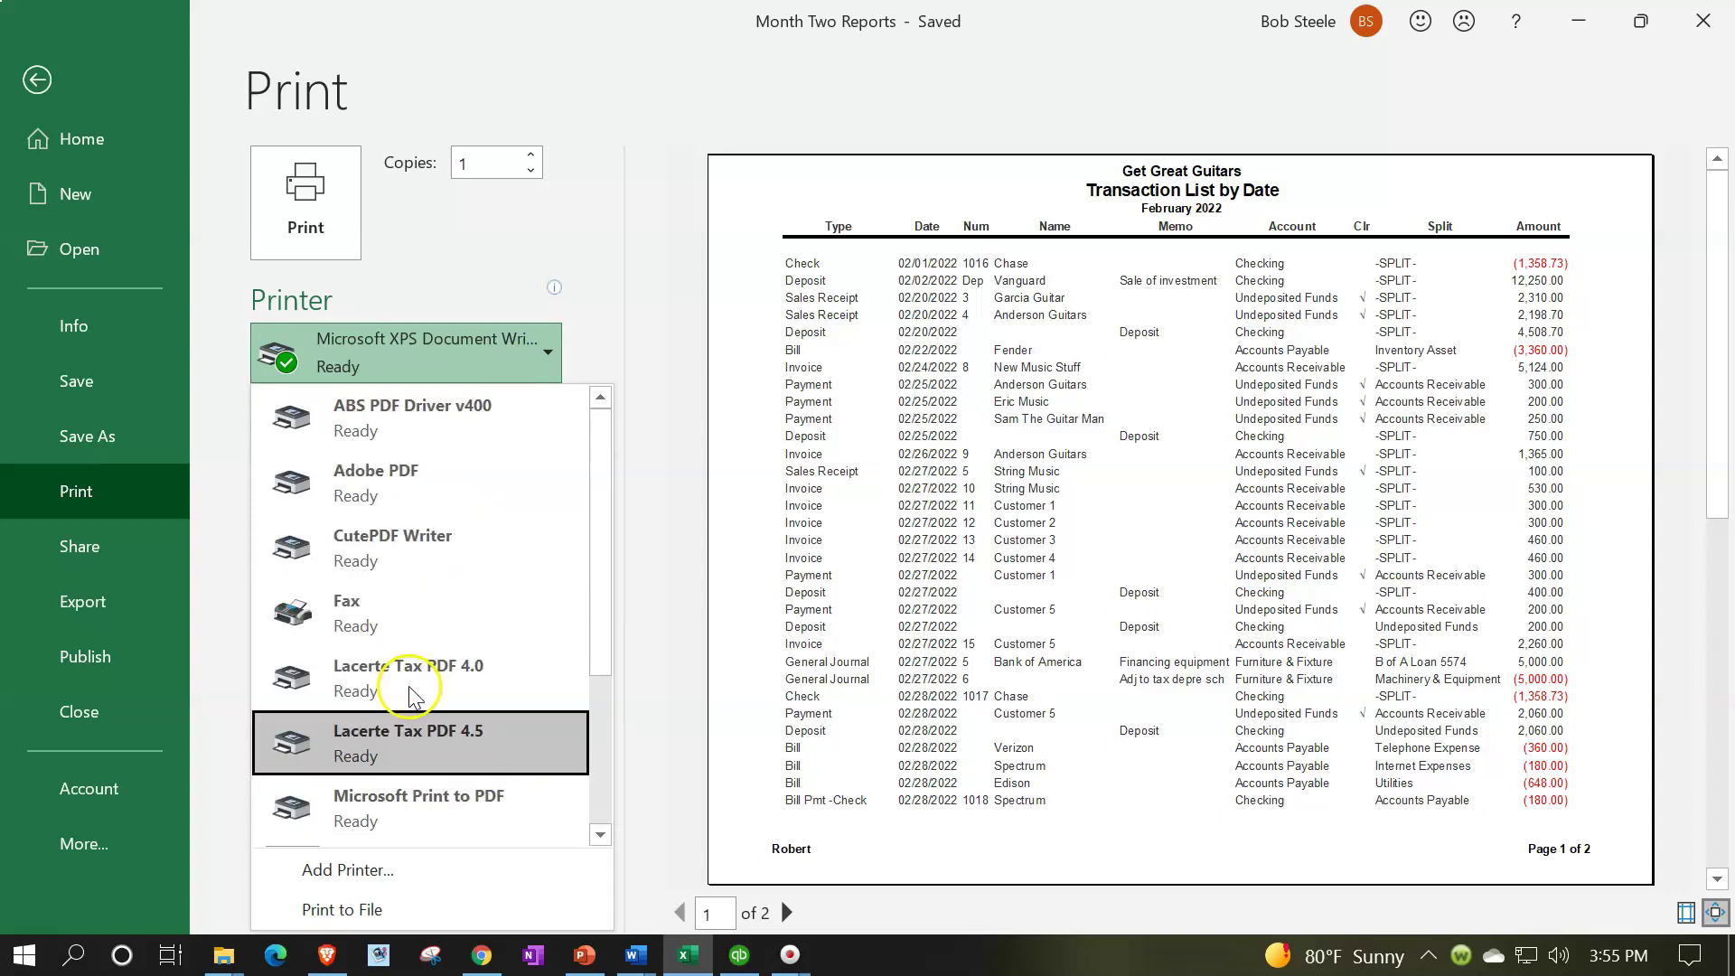
click(387, 551)
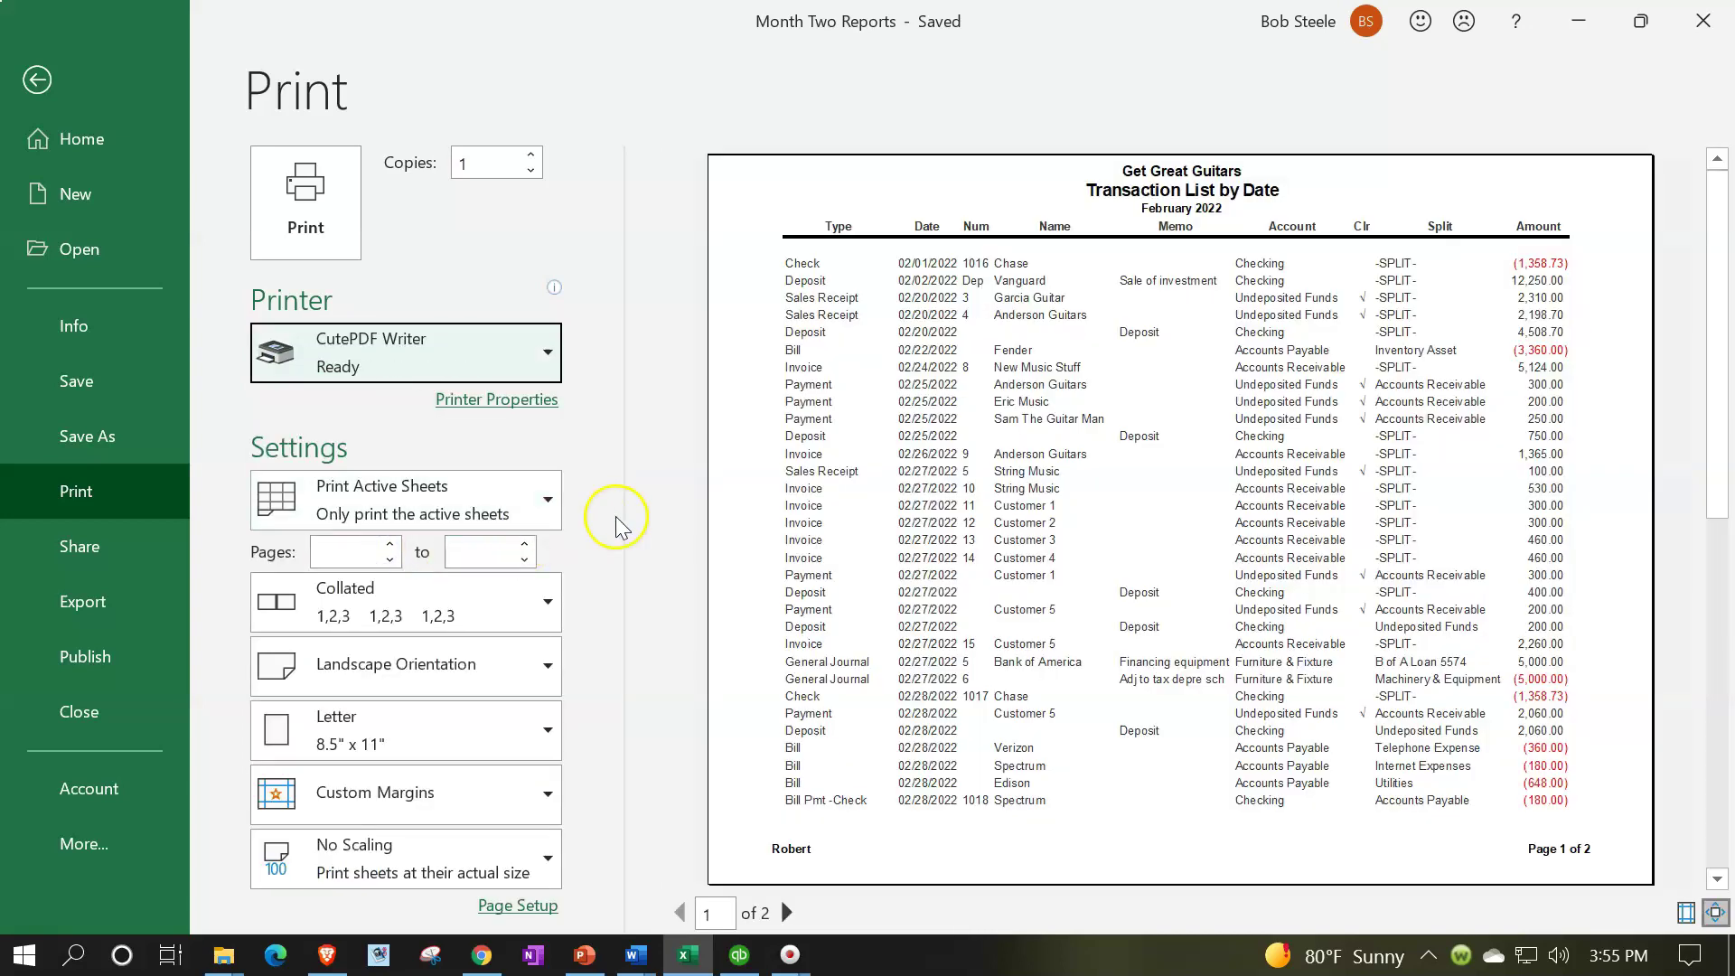
click(524, 498)
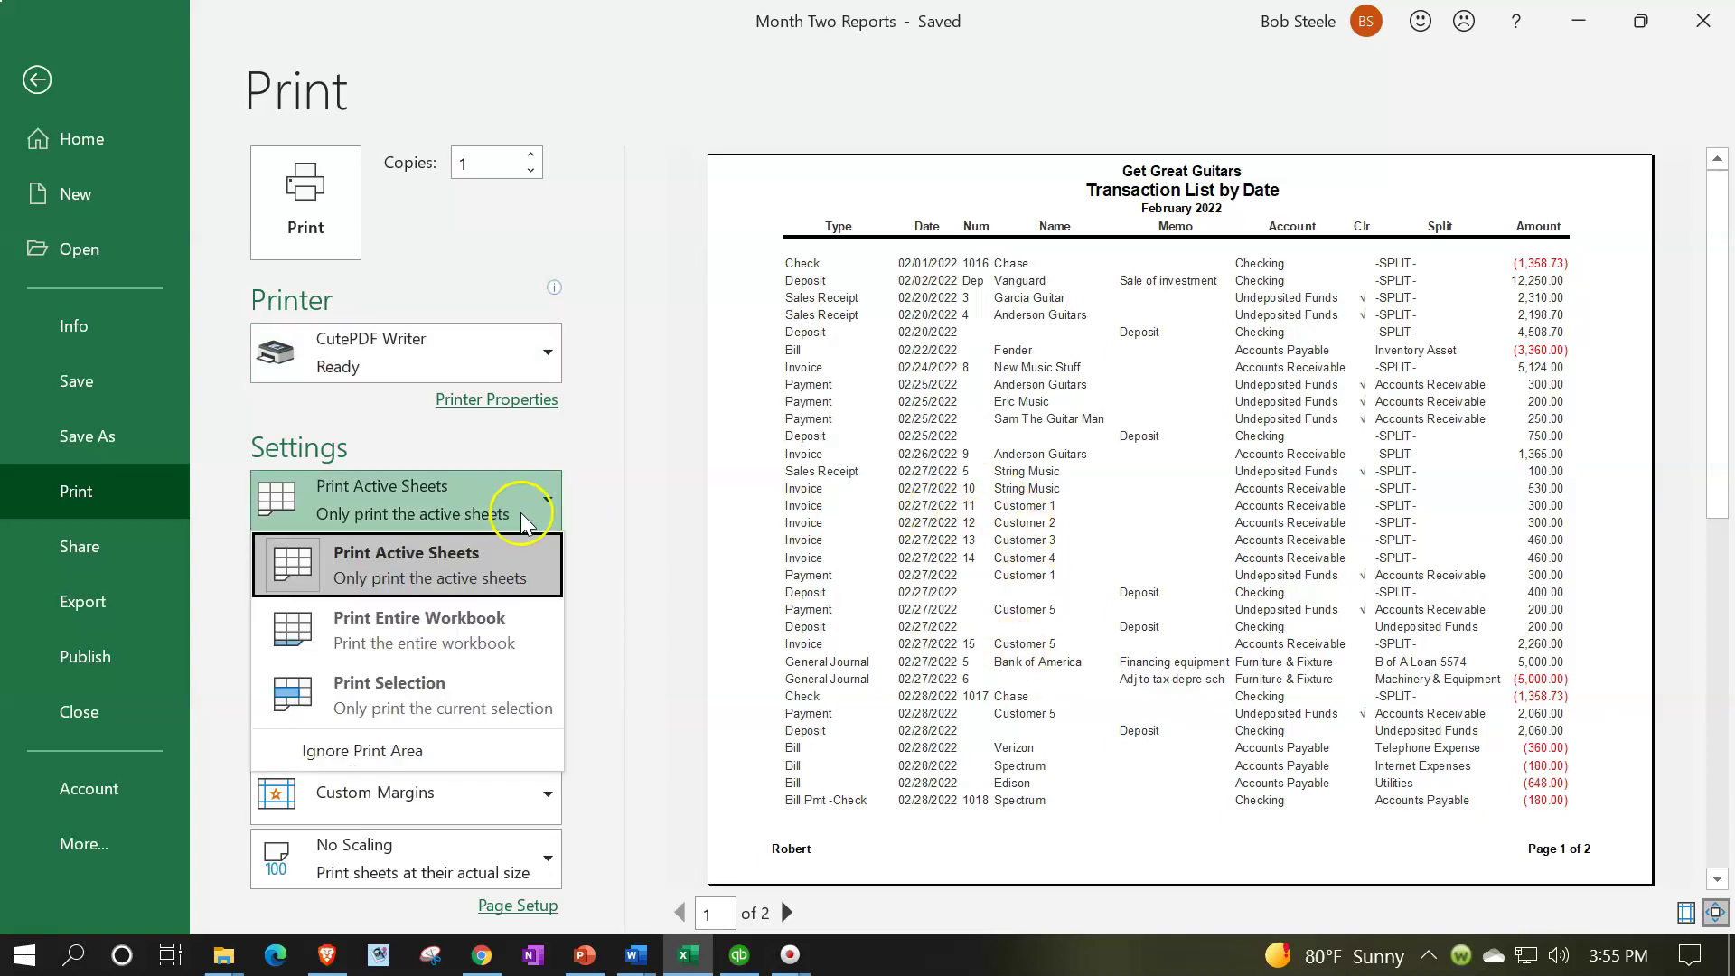